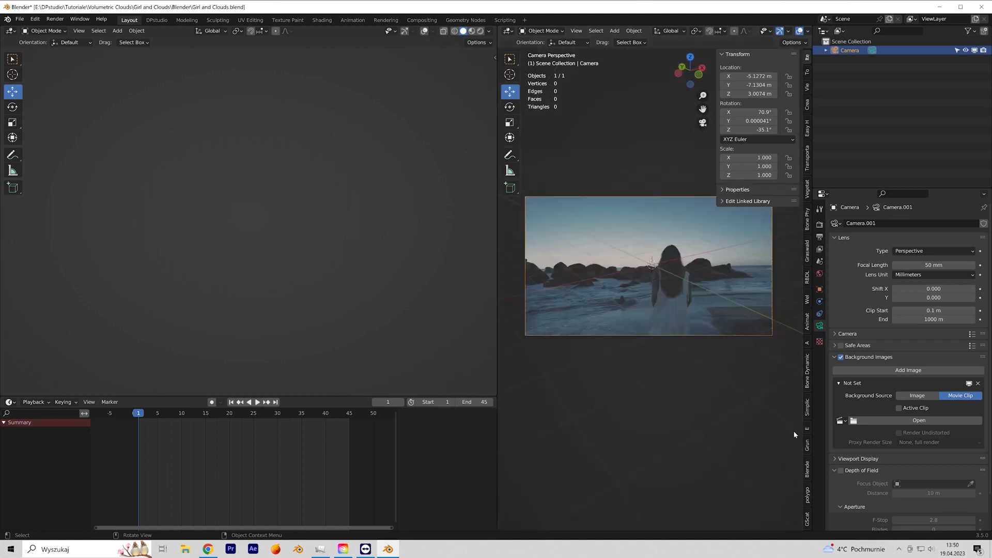
# - Preview the beach footage in the camera background and set the timeline's end frame to 100
pyautogui.press('space')
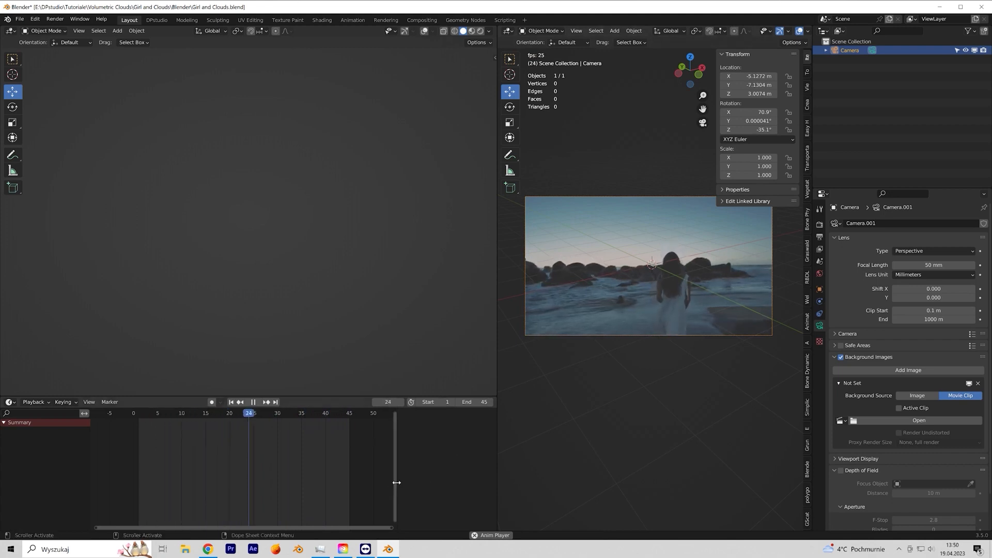
pyautogui.press('space')
pyautogui.moveTo(471, 402); pyautogui.dragTo(496, 402)
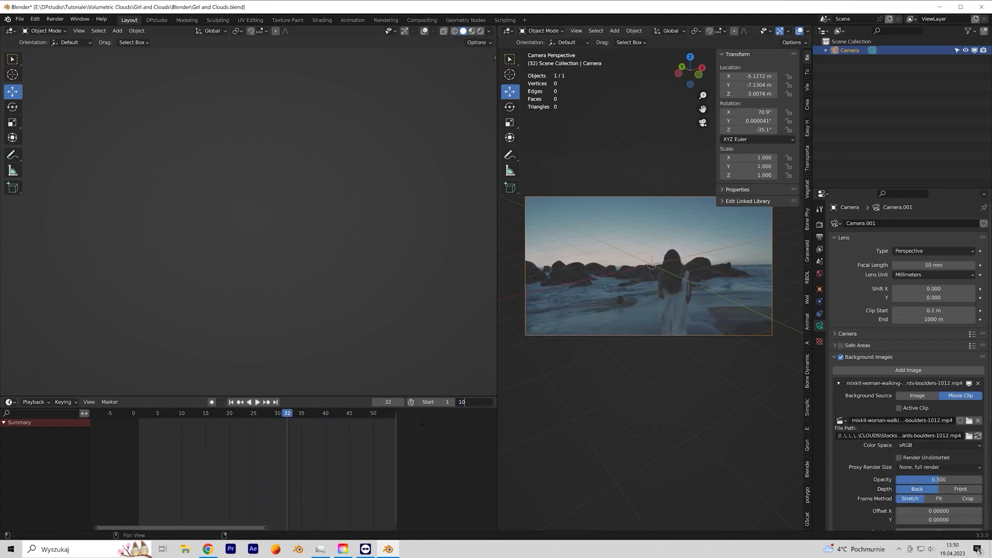
pyautogui.press('Return')
pyautogui.moveTo(254, 528); pyautogui.dragTo(440, 525)
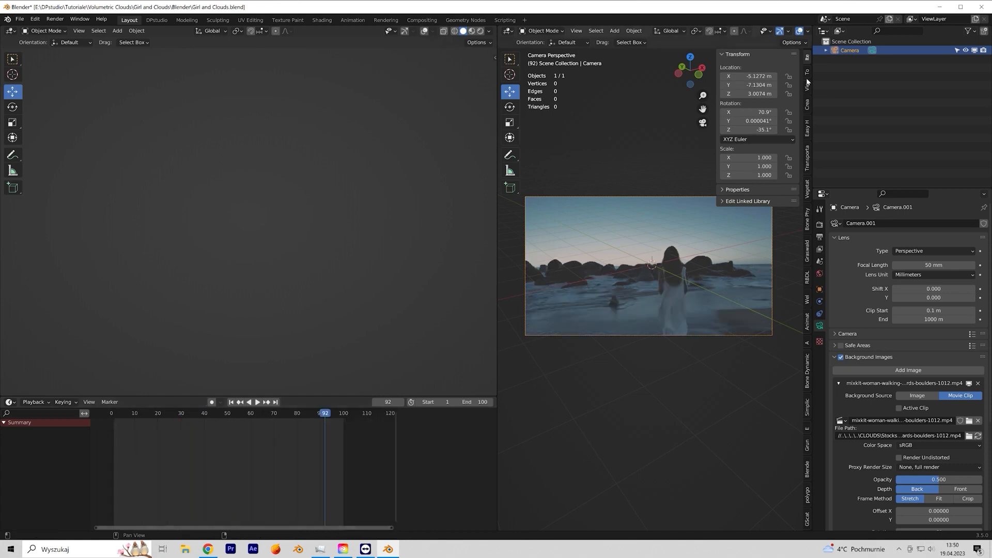
# - Lock the camera to the view and, at frame 1, lower and tilt the camera behind the beach footage
pyautogui.click(807, 72)
pyautogui.click(806, 87)
pyautogui.click(755, 164)
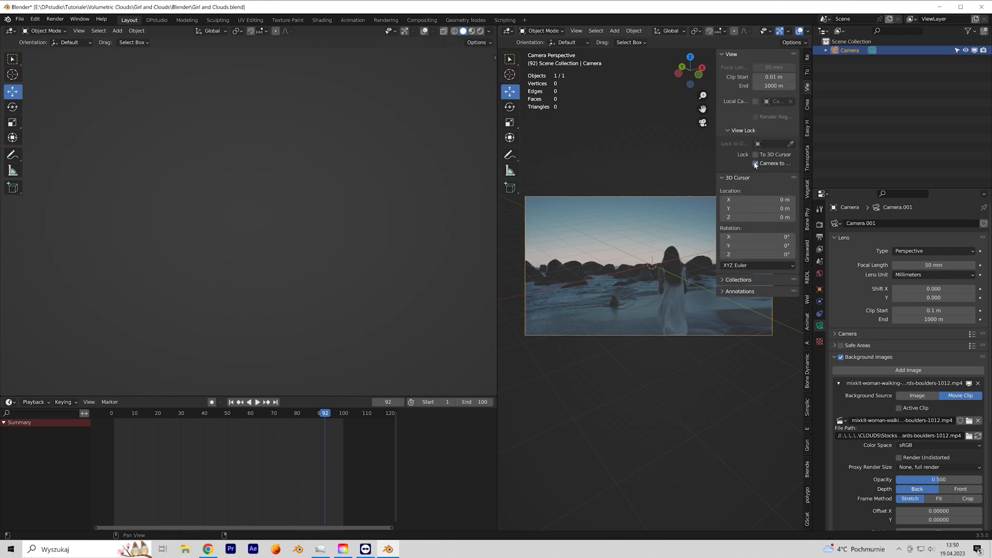
pyautogui.hotkey('shift', 'Left')
pyautogui.keyDown('shift'); pyautogui.moveTo(636, 263); pyautogui.dragTo(649, 267, button='middle'); pyautogui.keyUp('shift')
pyautogui.click(646, 265)
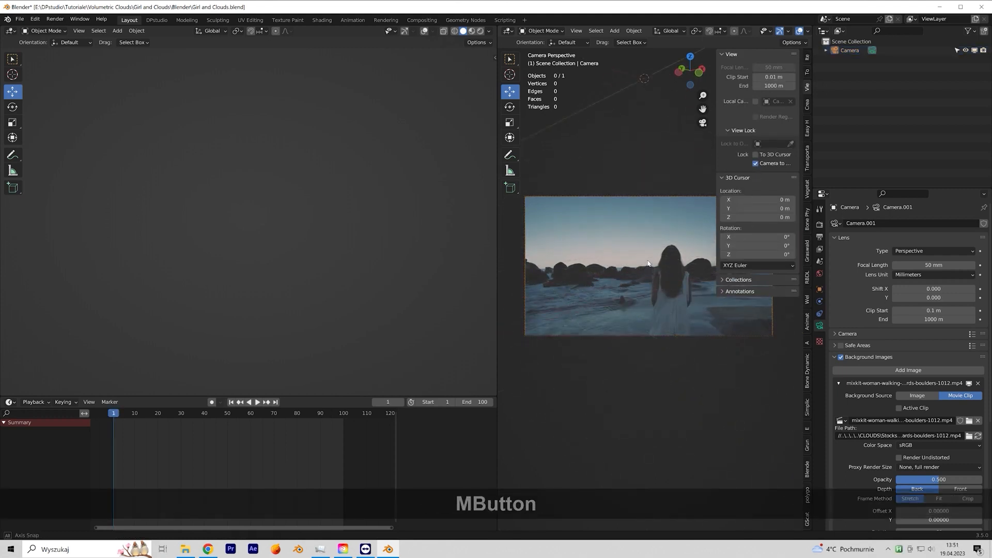
pyautogui.keyDown('shift'); pyautogui.moveTo(629, 260); pyautogui.dragTo(629, 260, button='middle'); pyautogui.keyUp('shift')
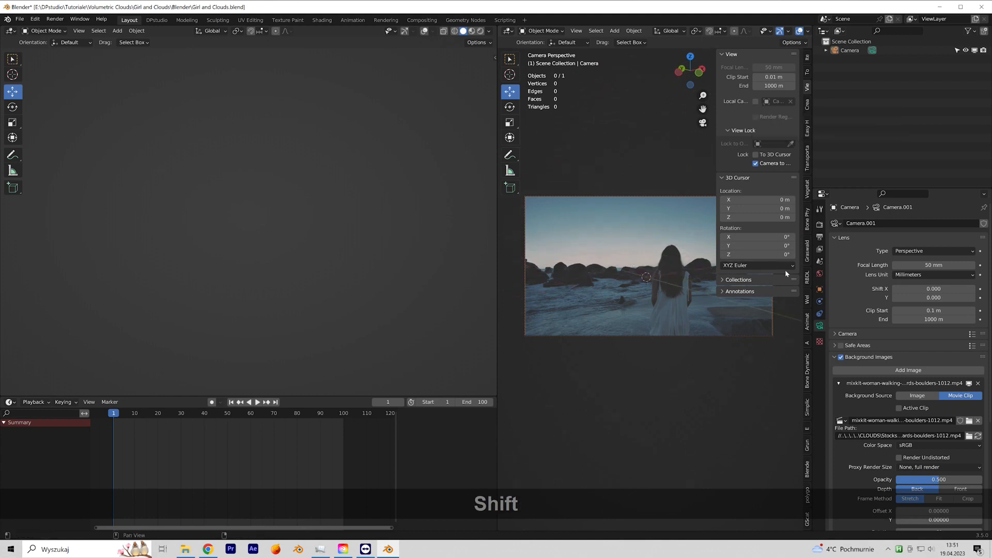
# - Set the camera's Z rotation to 0° and re-aim the camera to about 99° X rotation
pyautogui.click(819, 289)
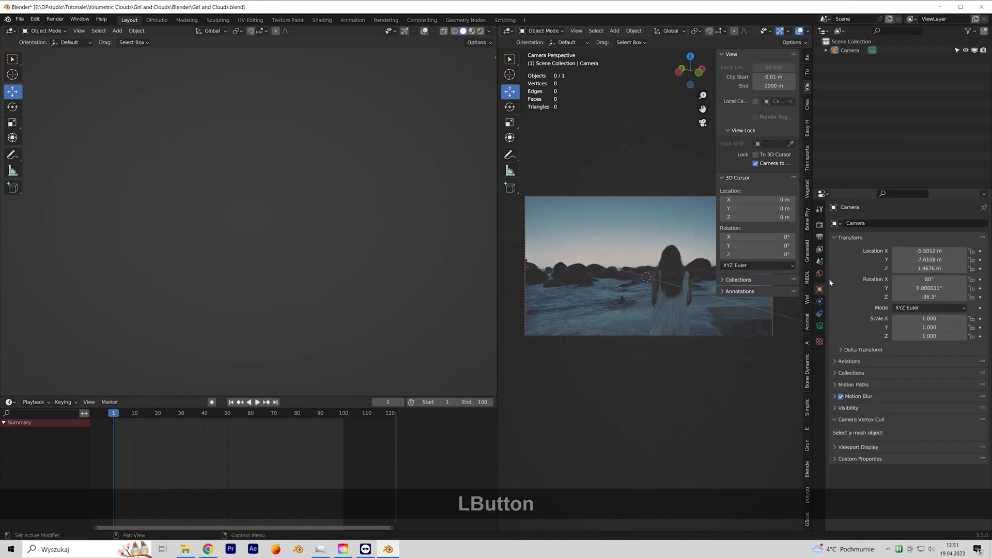
pyautogui.moveTo(929, 288); pyautogui.dragTo(930, 297)
pyautogui.moveTo(928, 279); pyautogui.dragTo(982, 279)
pyautogui.keyDown('shift'); pyautogui.moveTo(669, 496); pyautogui.dragTo(660, 394, button='middle'); pyautogui.keyUp('shift')
pyautogui.click(929, 296)
pyautogui.write('0')
pyautogui.click(929, 279)
pyautogui.moveTo(928, 279); pyautogui.dragTo(883, 279)
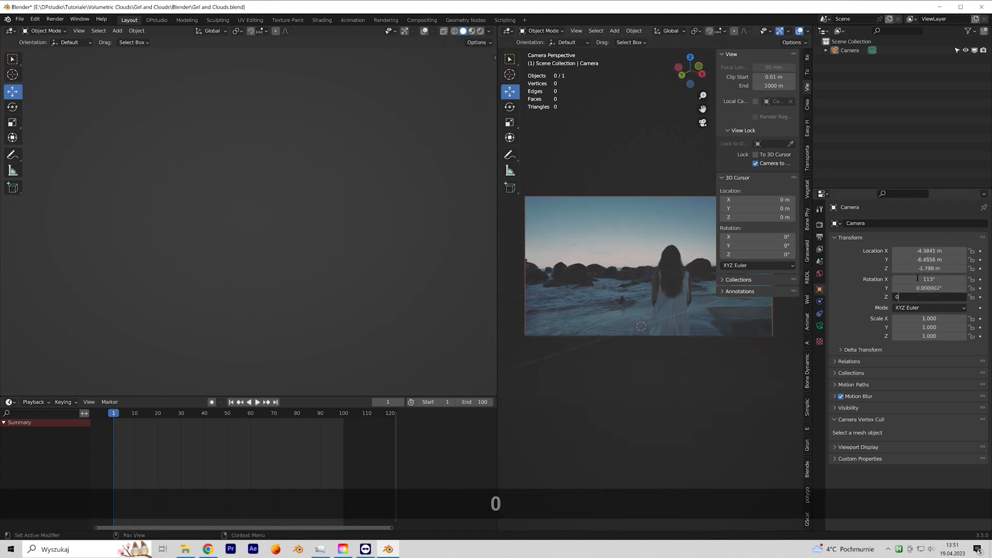
pyautogui.keyDown('shift'); pyautogui.moveTo(618, 283); pyautogui.dragTo(664, 339, button='middle'); pyautogui.keyUp('shift')
# - Widen the camera viewport and turn the empty 3D viewport into an Asset Browser
pyautogui.moveTo(497, 288); pyautogui.dragTo(344, 295)
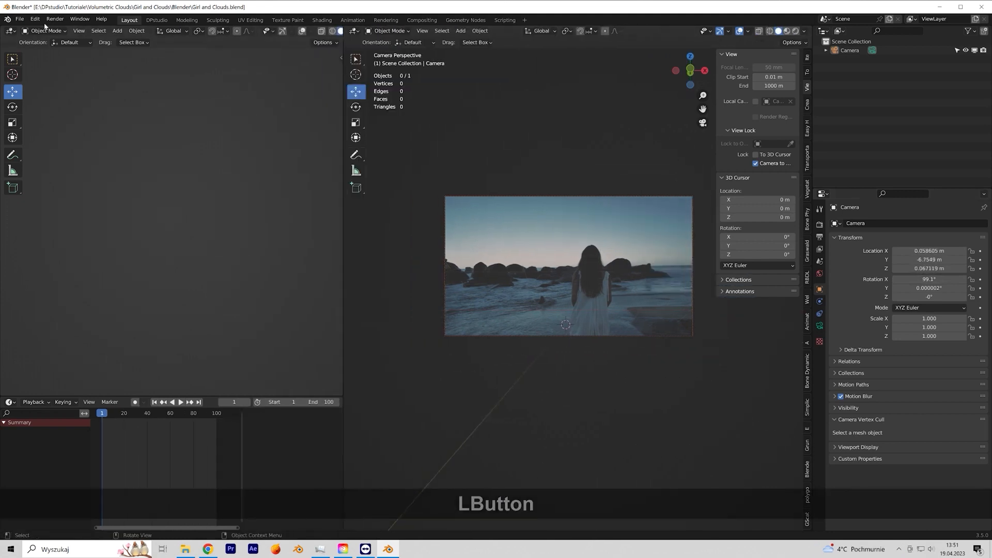
pyautogui.click(10, 32)
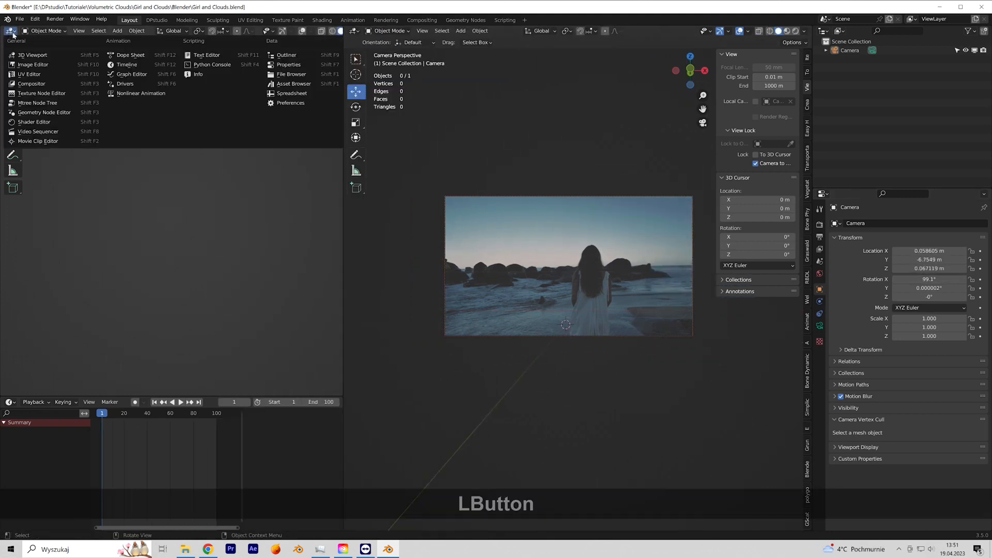
pyautogui.click(278, 83)
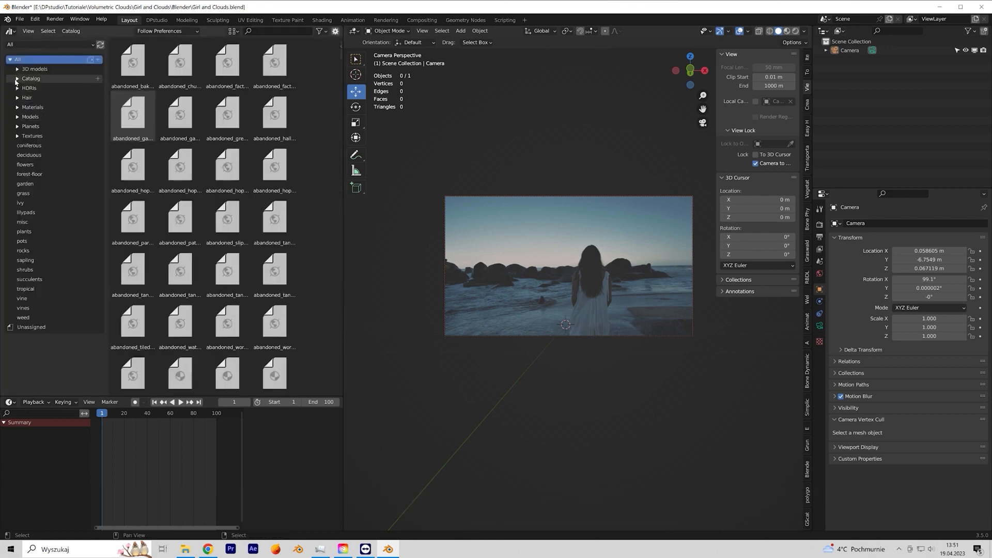
# - Browse the Clouds categories in the asset catalog to compare the available cloud types
pyautogui.click(17, 78)
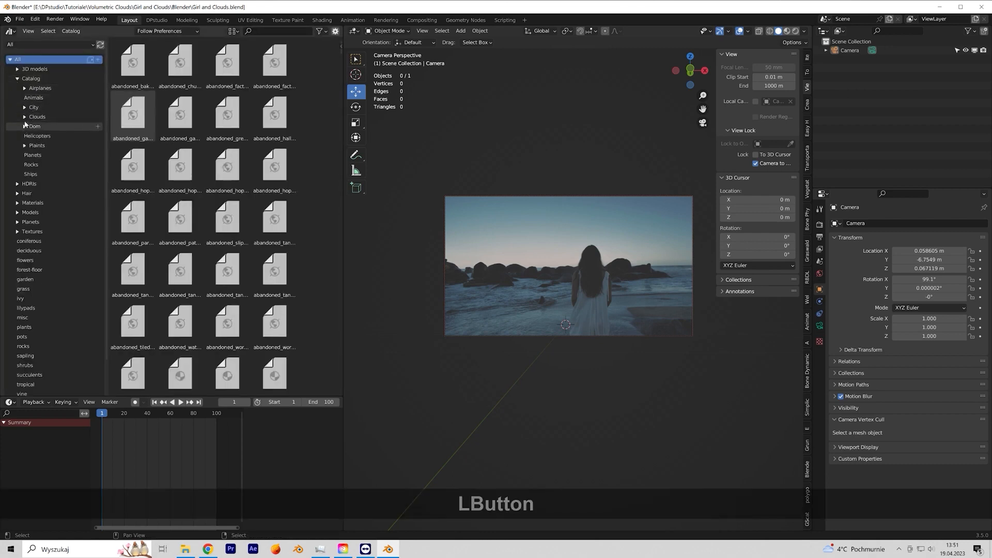
pyautogui.click(37, 118)
pyautogui.click(42, 127)
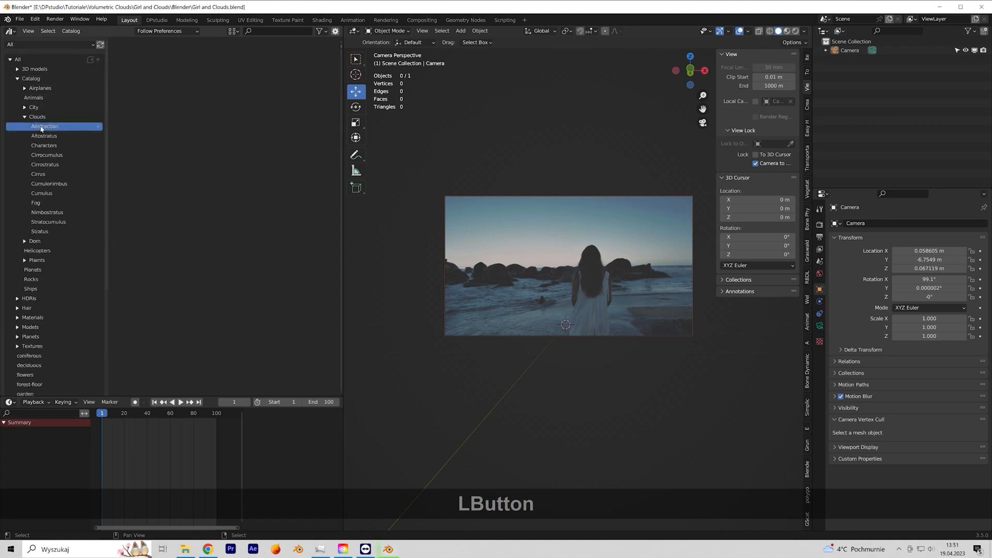
pyautogui.click(46, 165)
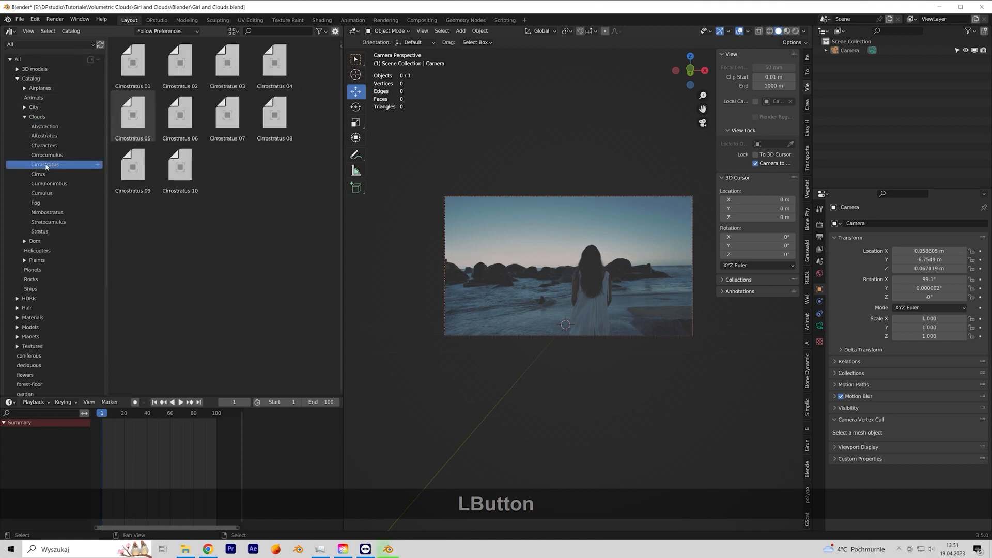
pyautogui.click(40, 174)
pyautogui.click(41, 193)
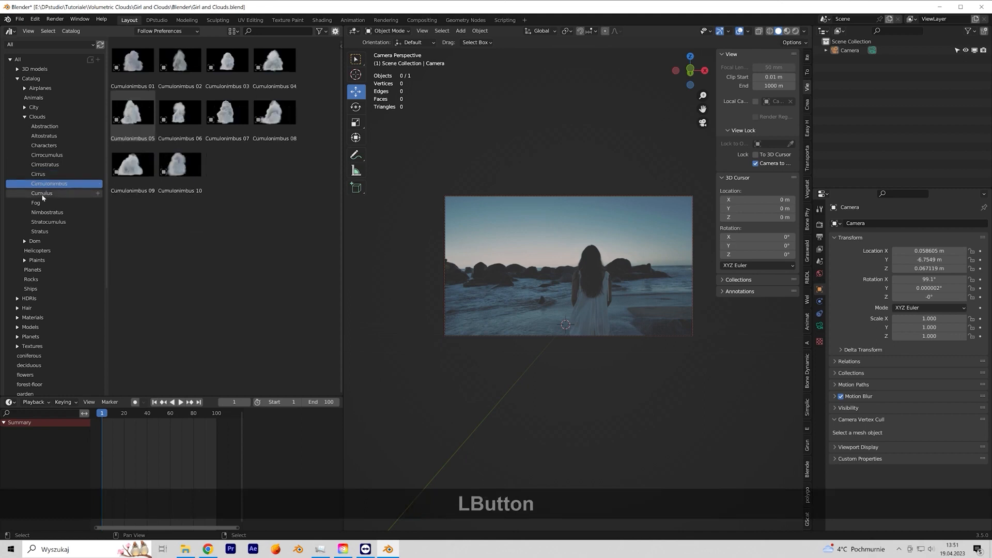
pyautogui.click(48, 221)
pyautogui.click(46, 155)
pyautogui.click(45, 147)
pyautogui.click(45, 135)
# - Add the Abstraction 02 cloud from the Abstraction category to the scene above the beach footage
pyautogui.click(47, 127)
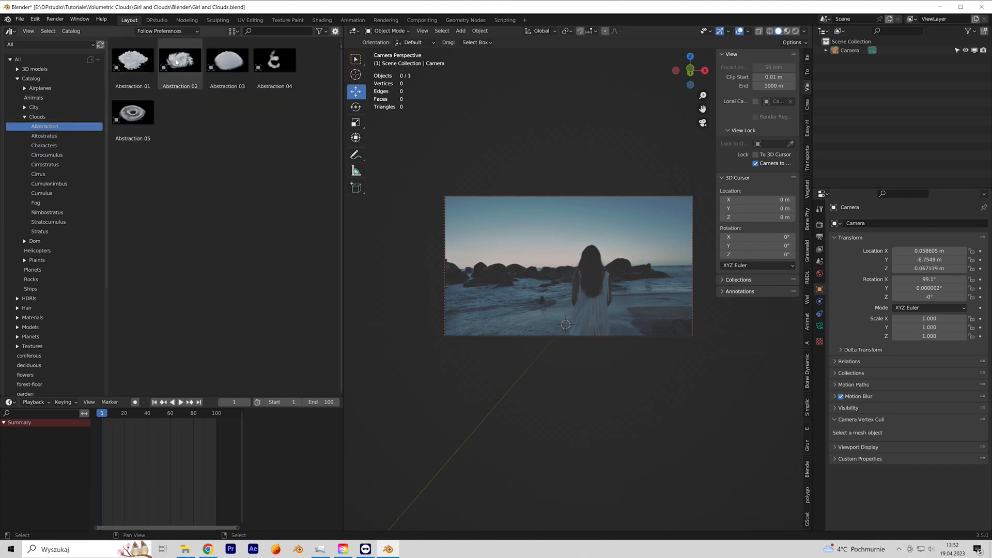
pyautogui.moveTo(173, 62); pyautogui.dragTo(603, 236)
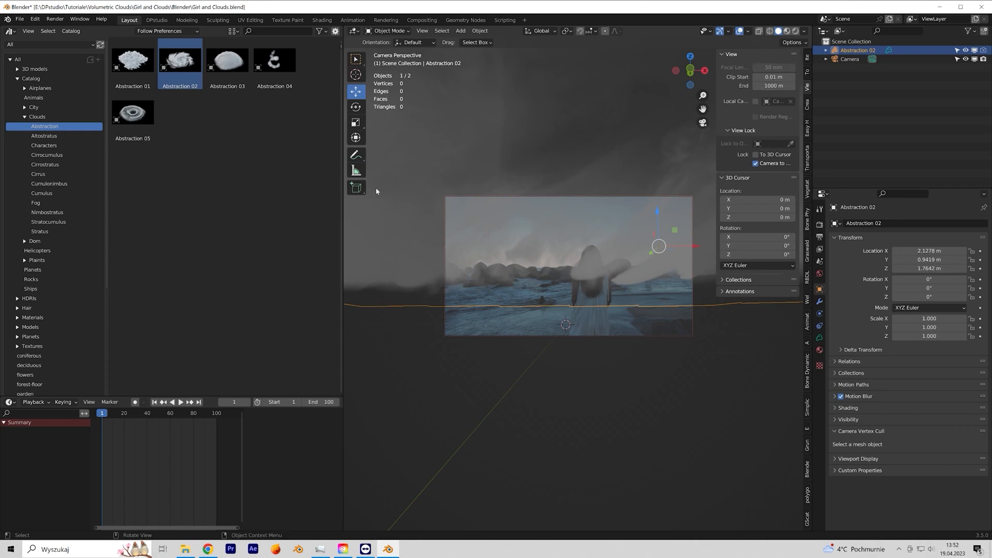
pyautogui.moveTo(595, 217); pyautogui.dragTo(594, 217, button='middle')
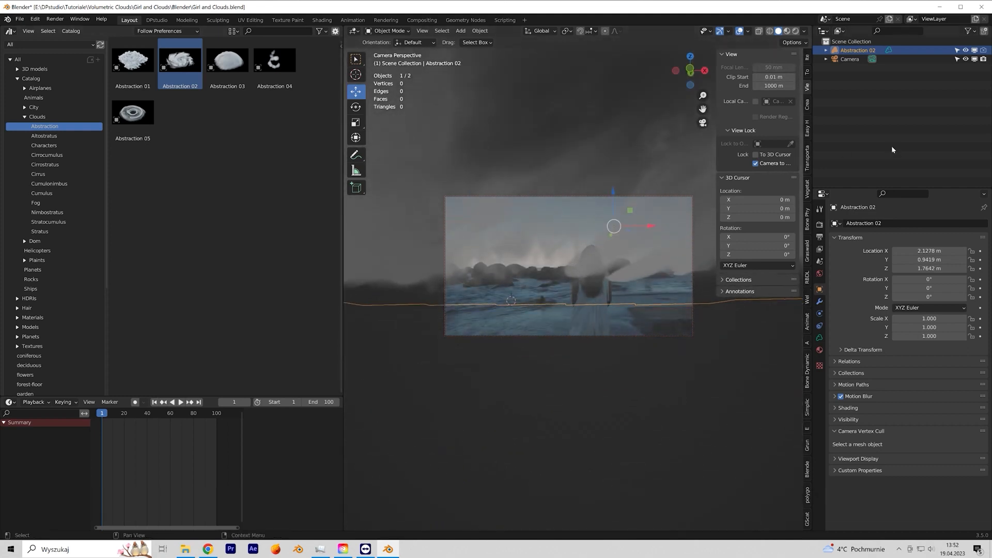
# - Unlock the camera from the view and show the whole cloud from outside in rendered shading
pyautogui.click(755, 163)
pyautogui.moveTo(642, 181); pyautogui.dragTo(609, 228, button='middle')
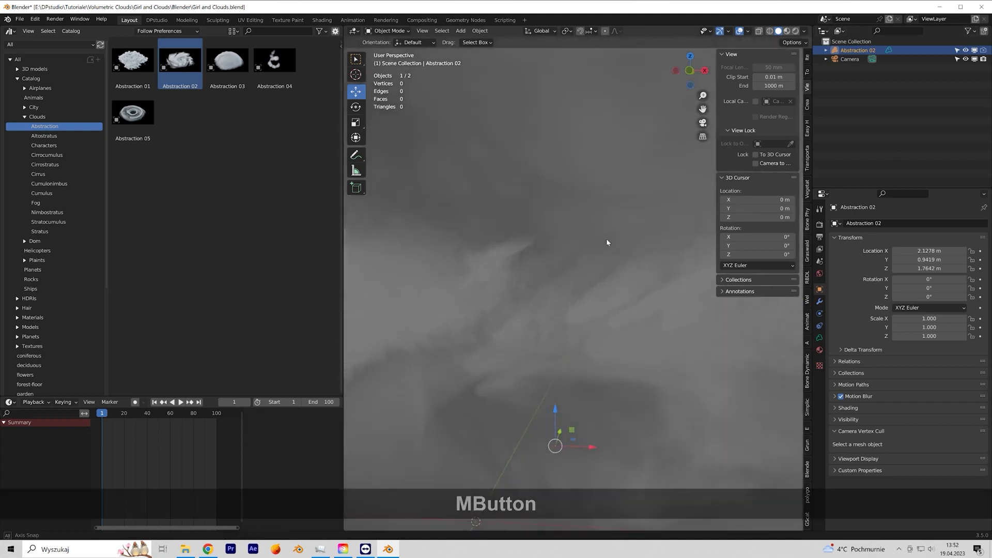
pyautogui.scroll(-2, 610, 228)
pyautogui.moveTo(606, 270); pyautogui.dragTo(612, 185, button='middle')
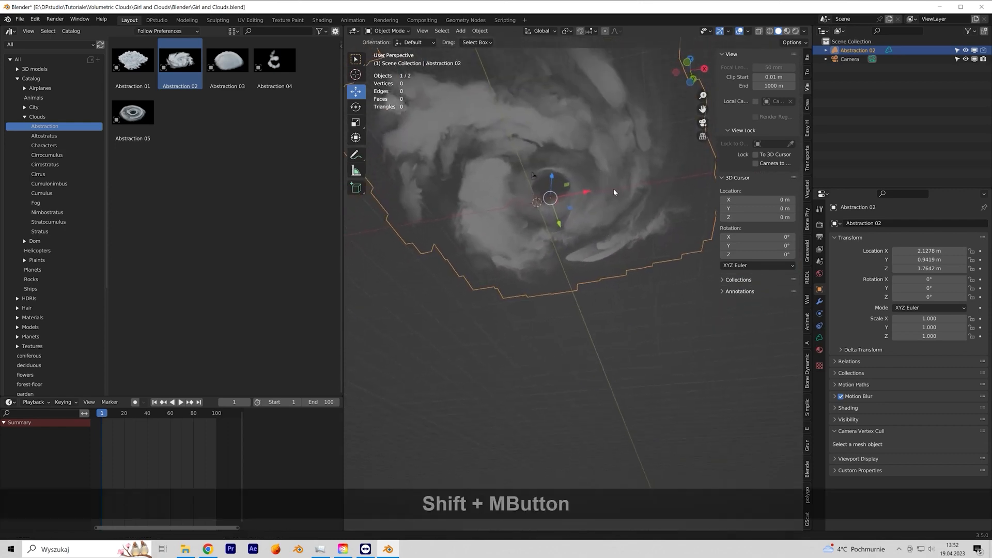
pyautogui.scroll(3, 627, 236)
pyautogui.moveTo(627, 237)
pyautogui.mouseDown(button='middle')
pyautogui.moveTo(640, 222)
pyautogui.moveTo(632, 262)
pyautogui.mouseUp(button='middle')
pyautogui.scroll(-1, 640, 222)
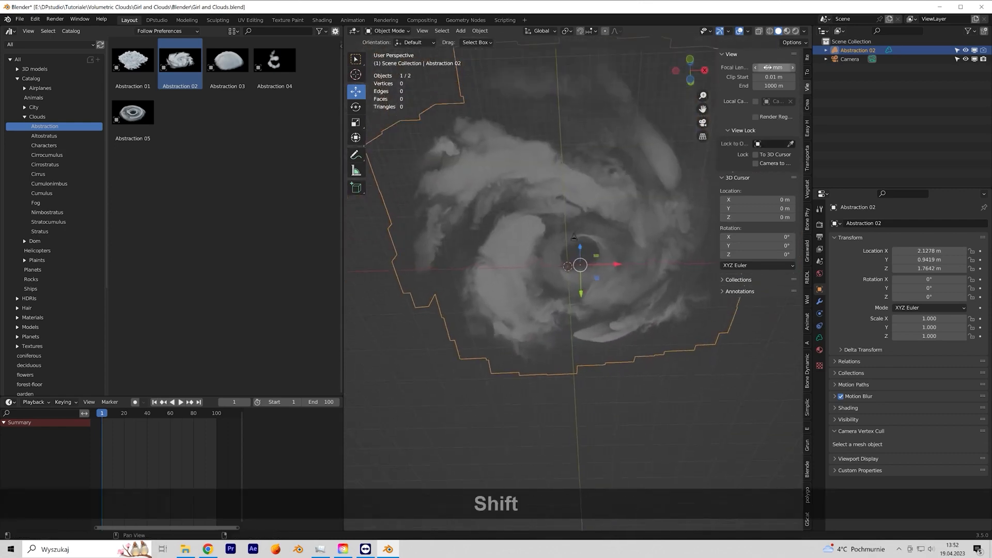
pyautogui.click(795, 32)
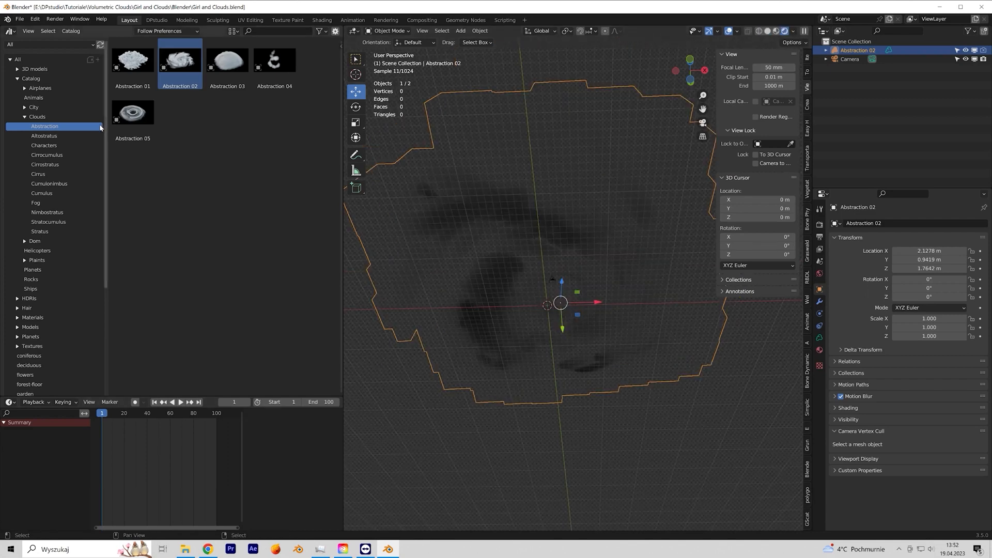
# - Replace the Asset Browser with the Shader Editor and show the World node tree
pyautogui.click(11, 31)
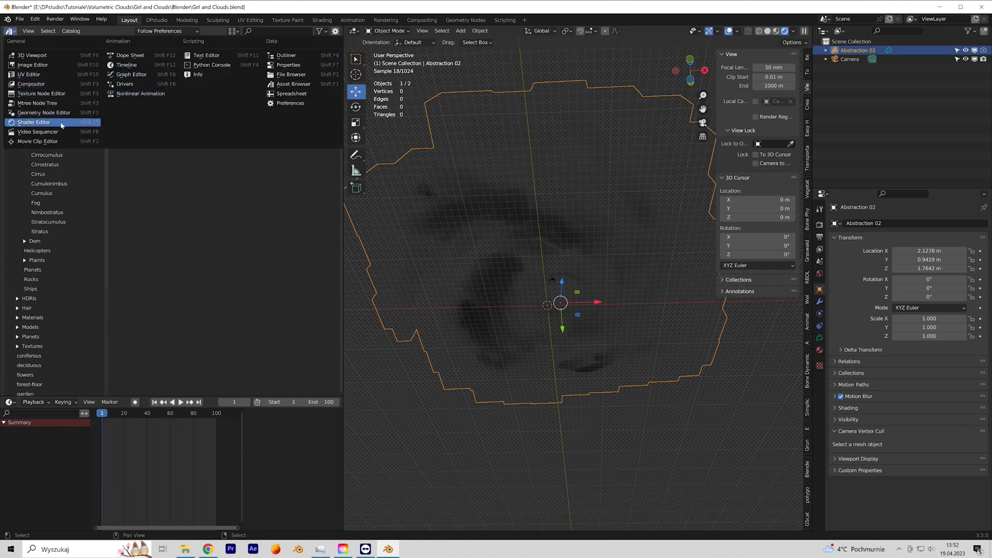
pyautogui.click(61, 123)
pyautogui.scroll(1, 133, 270)
pyautogui.moveTo(132, 269); pyautogui.dragTo(169, 279, button='middle')
pyautogui.click(38, 31)
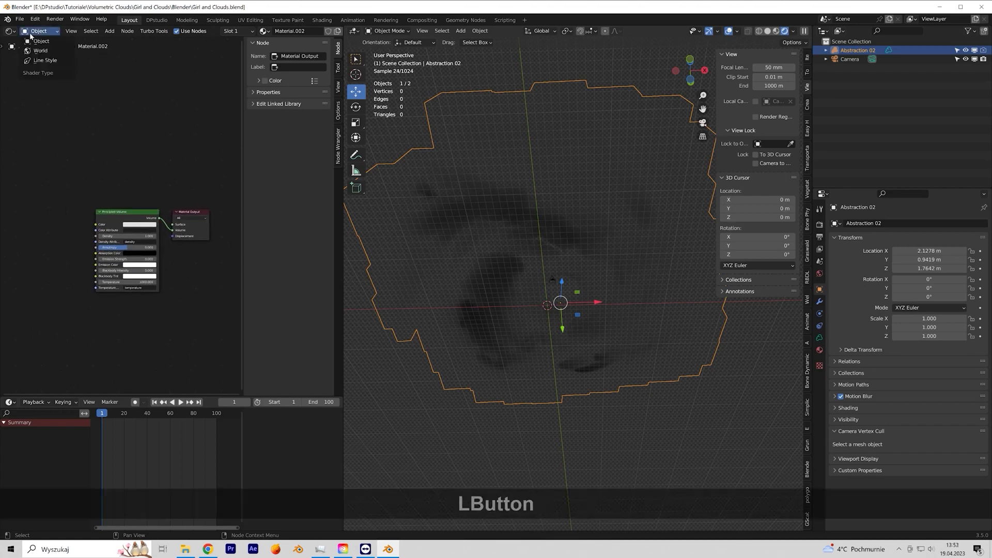
pyautogui.click(35, 51)
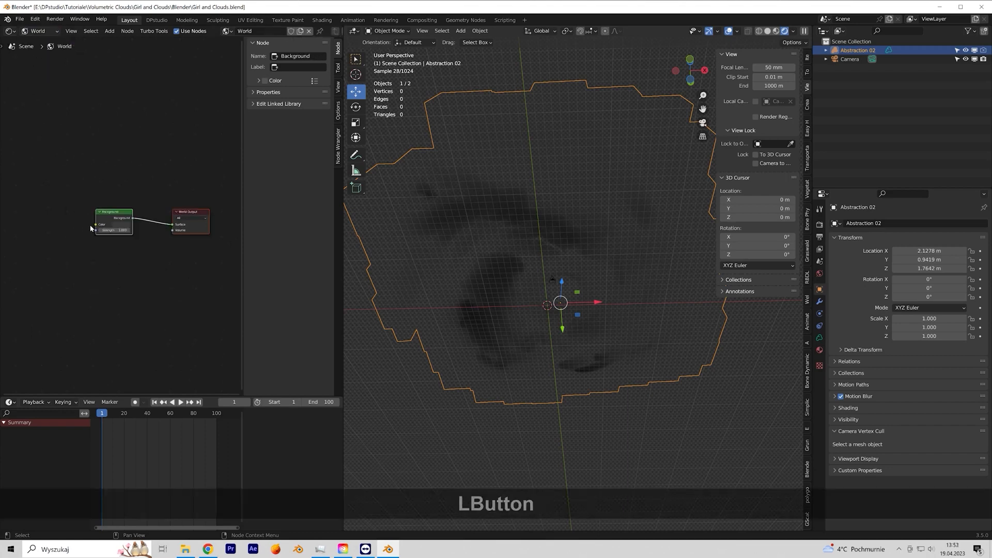
# - Add a Sky Texture node feeding the Color input of the world's Background node
pyautogui.moveTo(95, 225); pyautogui.dragTo(53, 218)
pyautogui.write('sky')
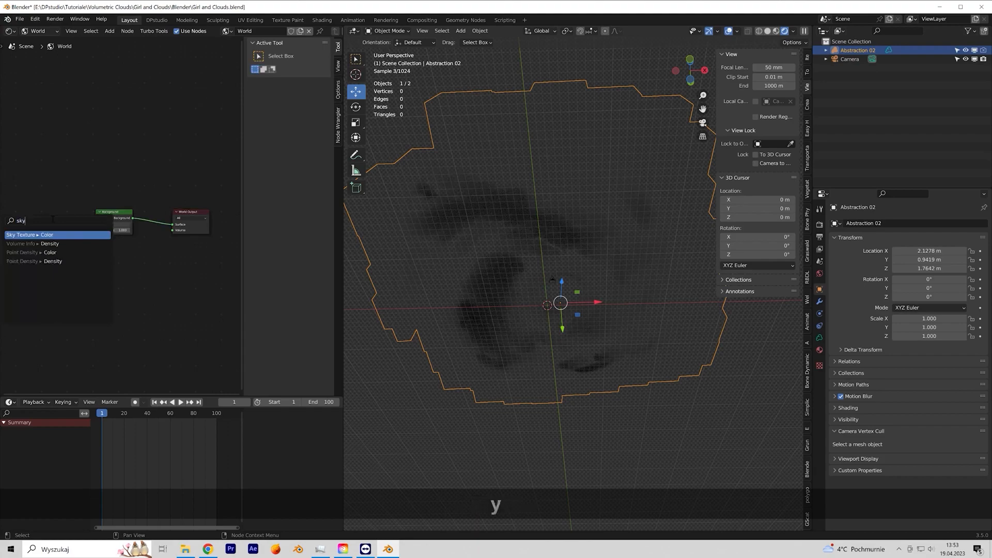
pyautogui.click(44, 235)
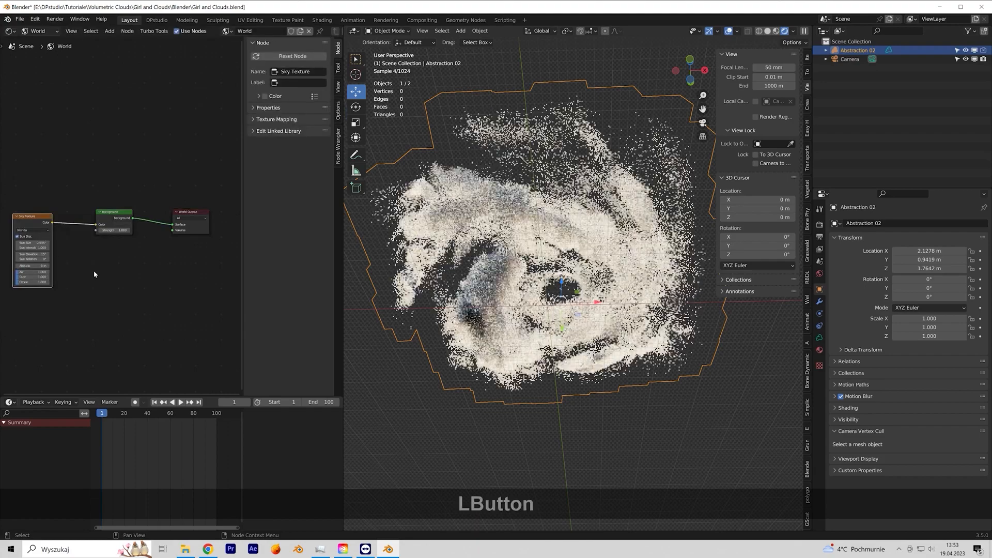
pyautogui.moveTo(94, 271); pyautogui.dragTo(112, 271, button='middle')
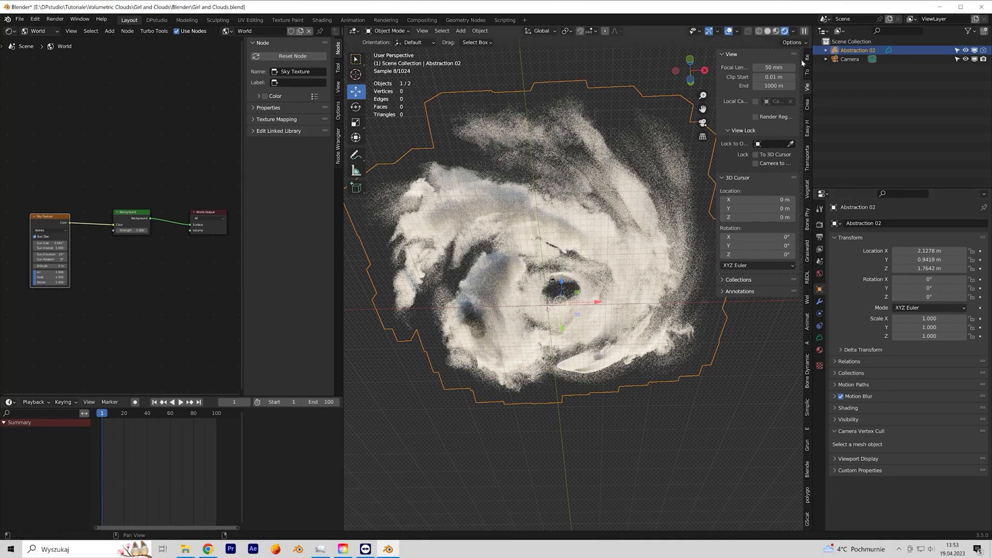
# - Return to the camera view, lock the camera to it and reframe so the cloud sits in the sky above the woman
pyautogui.click(703, 122)
pyautogui.click(755, 163)
pyautogui.scroll(-5, 591, 266)
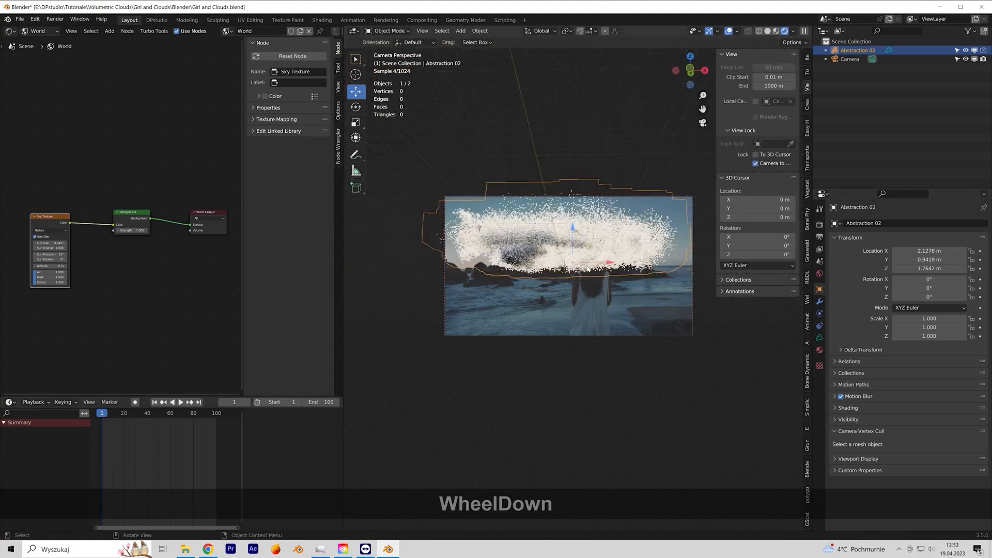
pyautogui.scroll(2, 590, 265)
pyautogui.keyDown('shift'); pyautogui.moveTo(591, 266); pyautogui.dragTo(608, 235, button='middle'); pyautogui.keyUp('shift')
# - Scale the Abstraction 02 cloud down uniformly to about 0.823
pyautogui.click(613, 233)
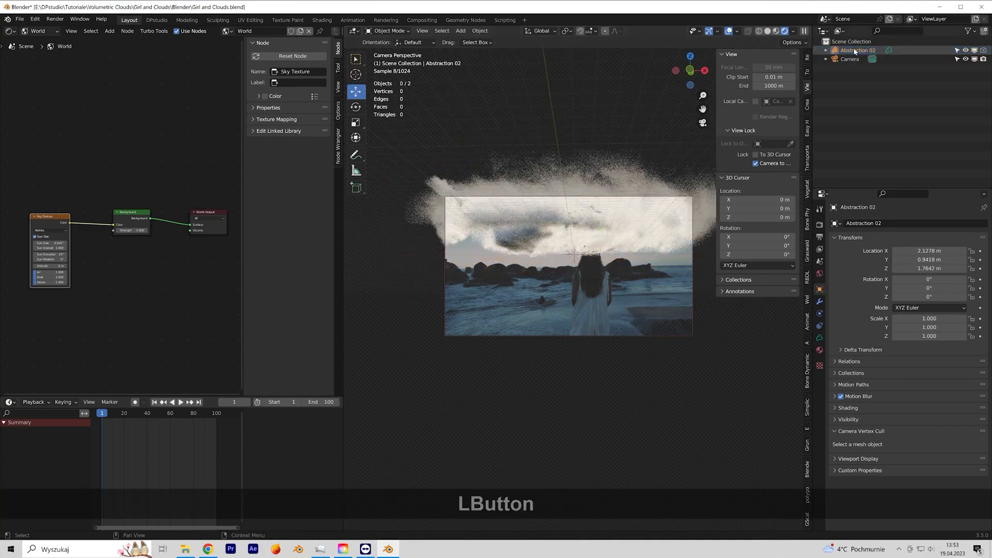
pyautogui.press('s')
pyautogui.click(609, 235)
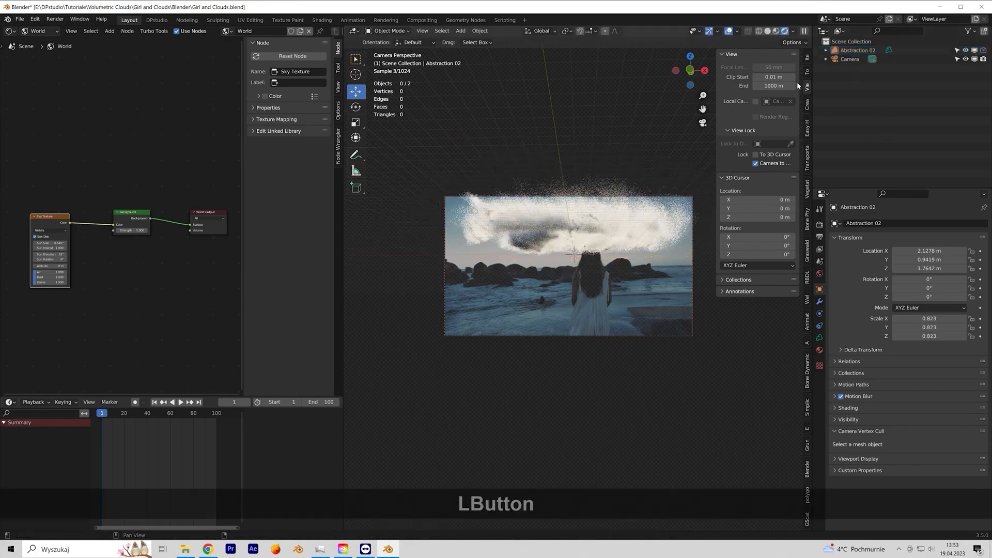
# - Set the volume Max Steps in the render settings to 9
pyautogui.click(819, 224)
pyautogui.scroll(-3, 850, 438)
pyautogui.scroll(-1, 850, 438)
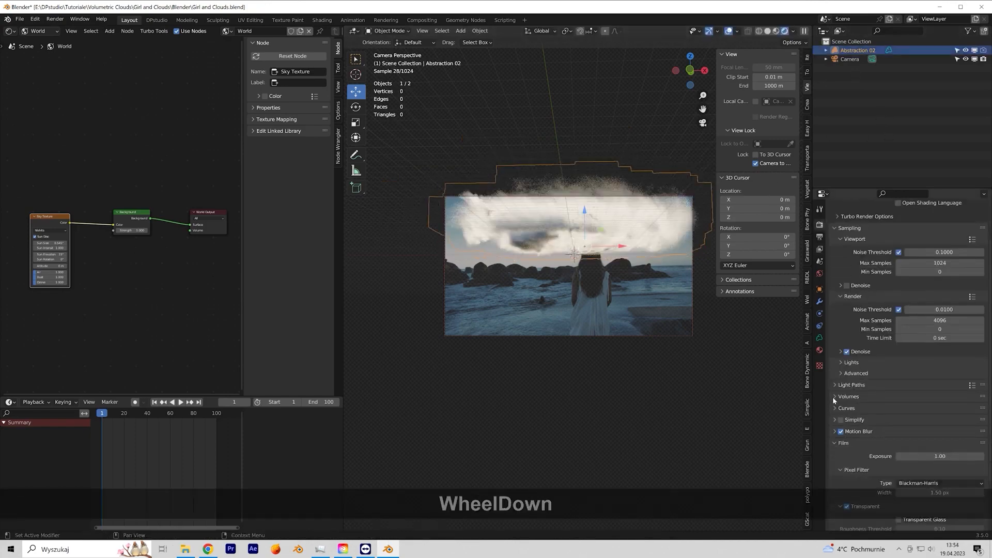
pyautogui.click(834, 396)
pyautogui.click(919, 430)
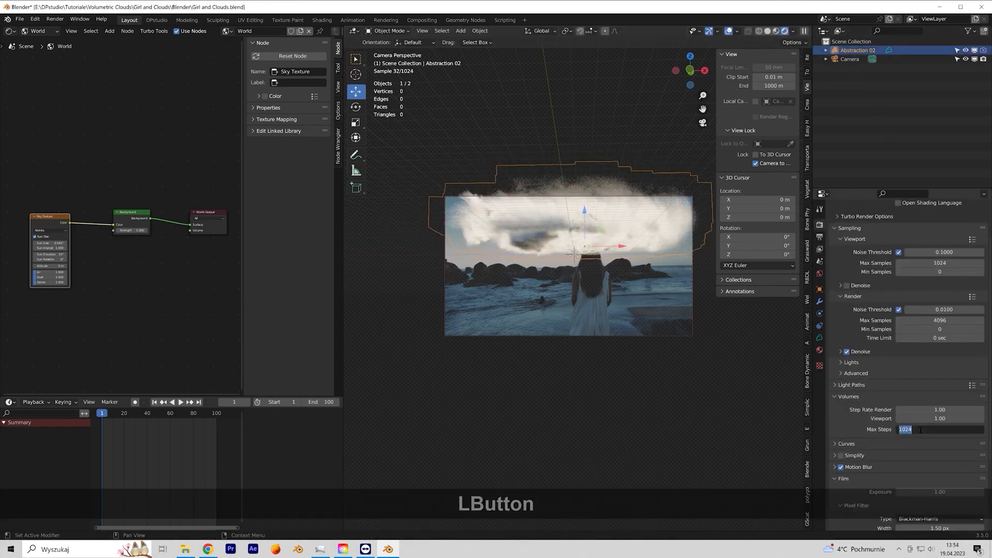
pyautogui.write('9')
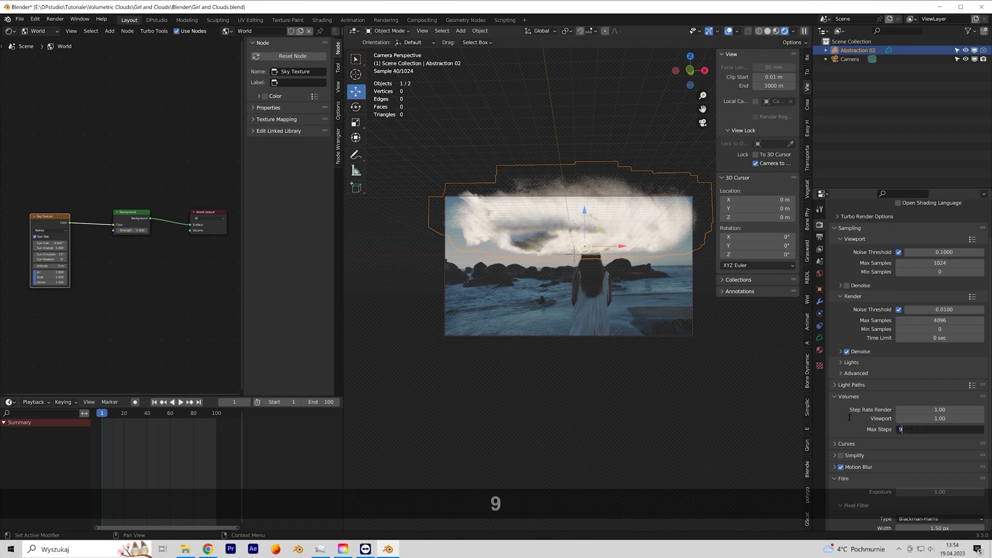
pyautogui.click(848, 417)
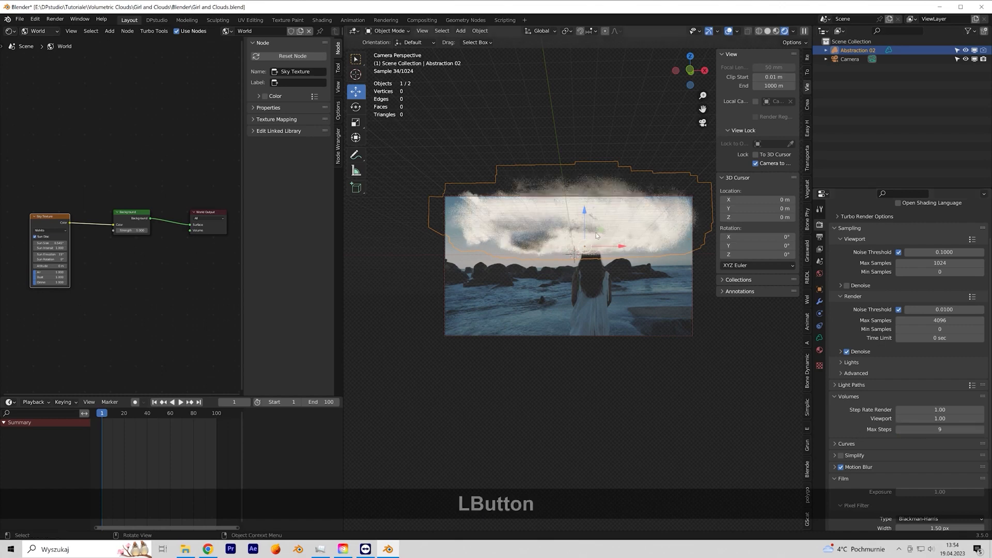
# - Temporarily turn off film transparency to set the Sky Texture's sun elevation to 1.8° and sun rotation to -5.9°
pyautogui.scroll(2, 62, 278)
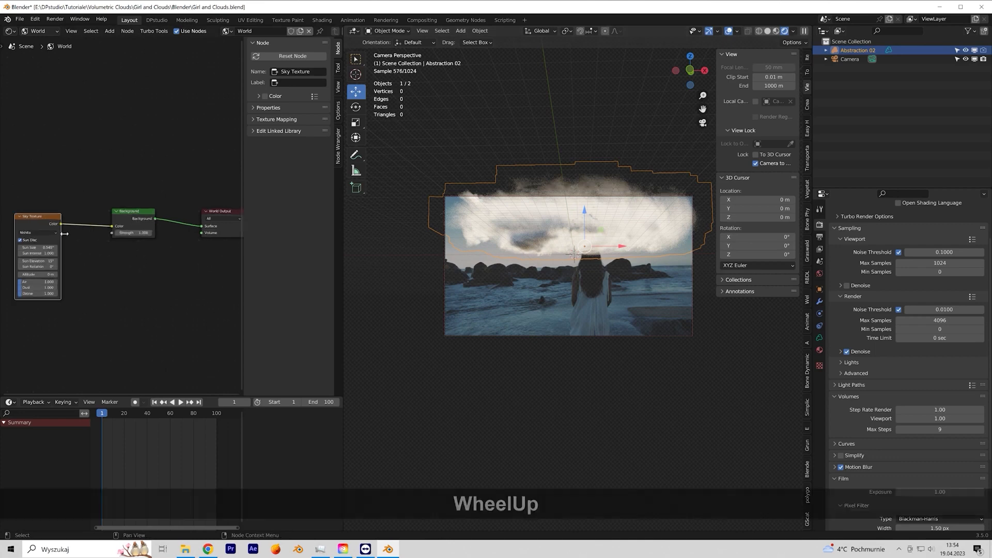
pyautogui.moveTo(65, 279); pyautogui.dragTo(171, 283, button='middle')
pyautogui.scroll(3, 174, 284)
pyautogui.scroll(-5, 832, 405)
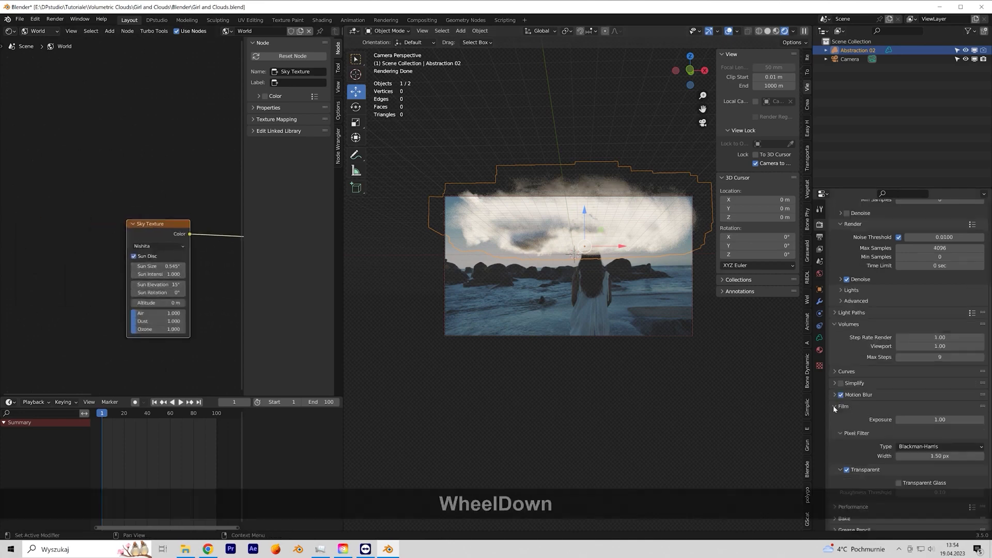
pyautogui.click(847, 441)
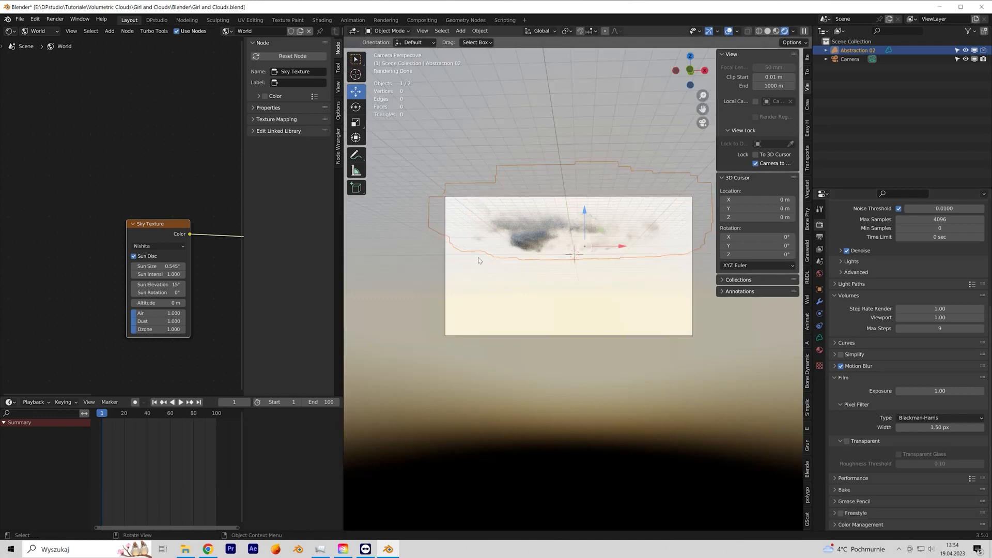
pyautogui.click(158, 284)
pyautogui.moveTo(157, 285)
pyautogui.mouseDown()
pyautogui.moveTo(149, 285)
pyautogui.moveTo(157, 292)
pyautogui.mouseUp()
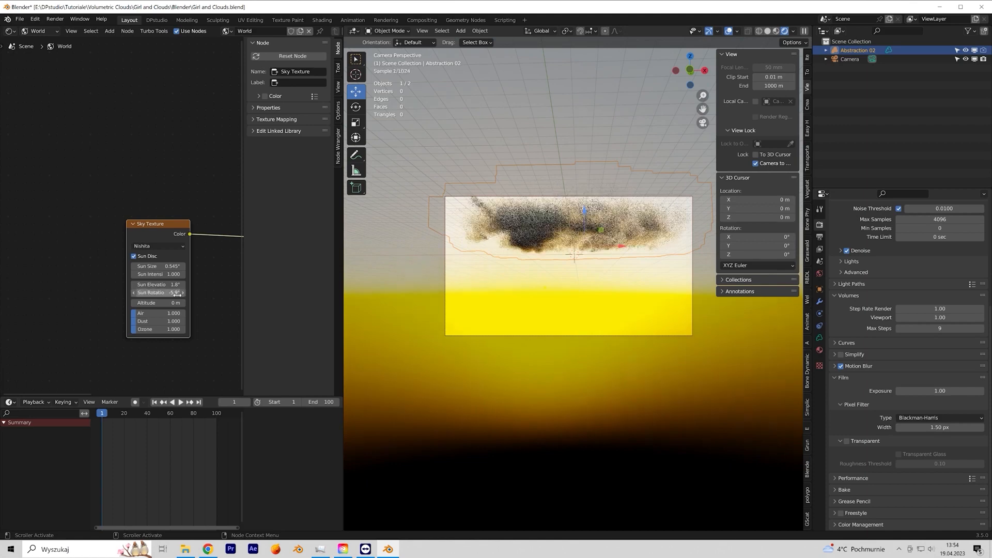
pyautogui.click(846, 441)
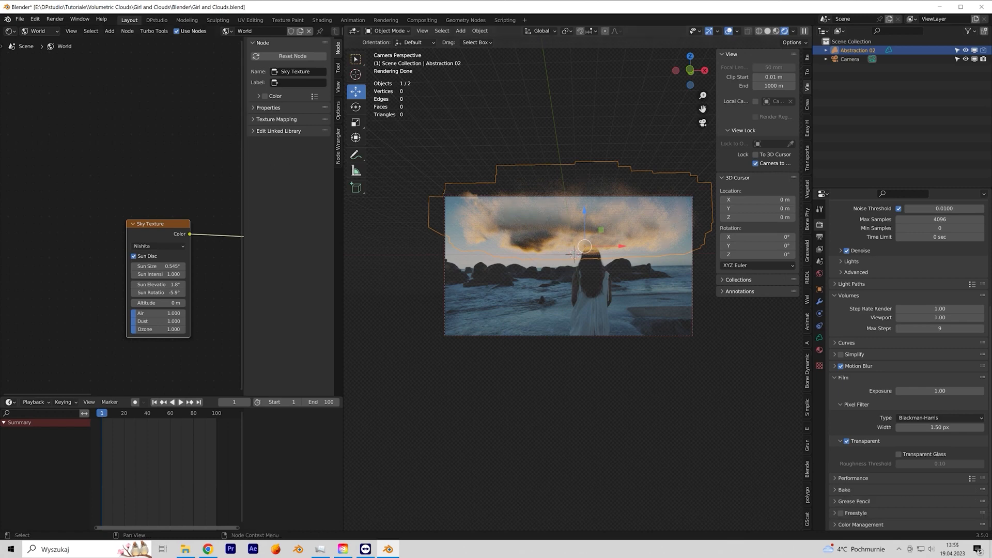
# - Switch the shader editor to the Abstraction 02 object material and raise its Principled Volume density to 7.3
pyautogui.click(37, 31)
pyautogui.click(43, 45)
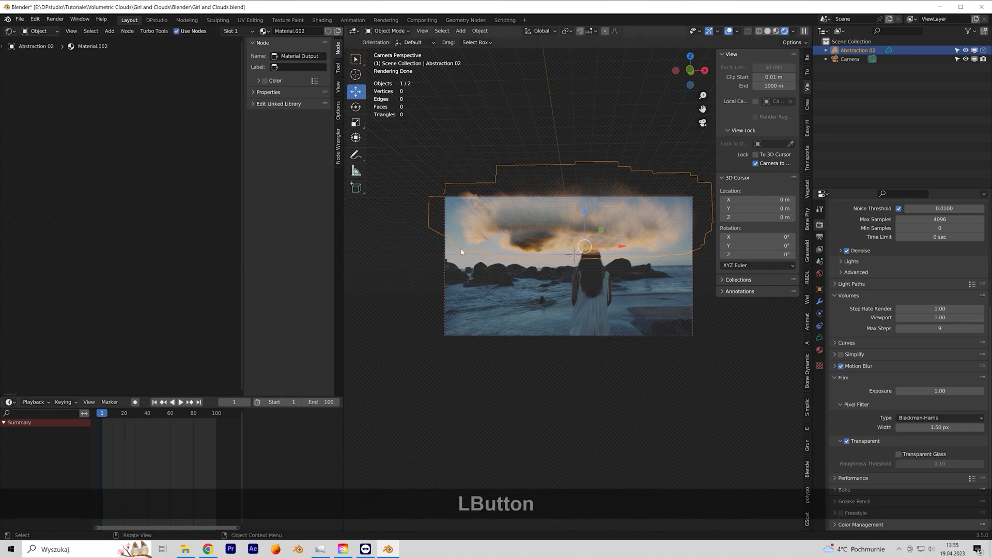
pyautogui.scroll(-3, 203, 181)
pyautogui.moveTo(194, 187); pyautogui.dragTo(39, 178, button='middle')
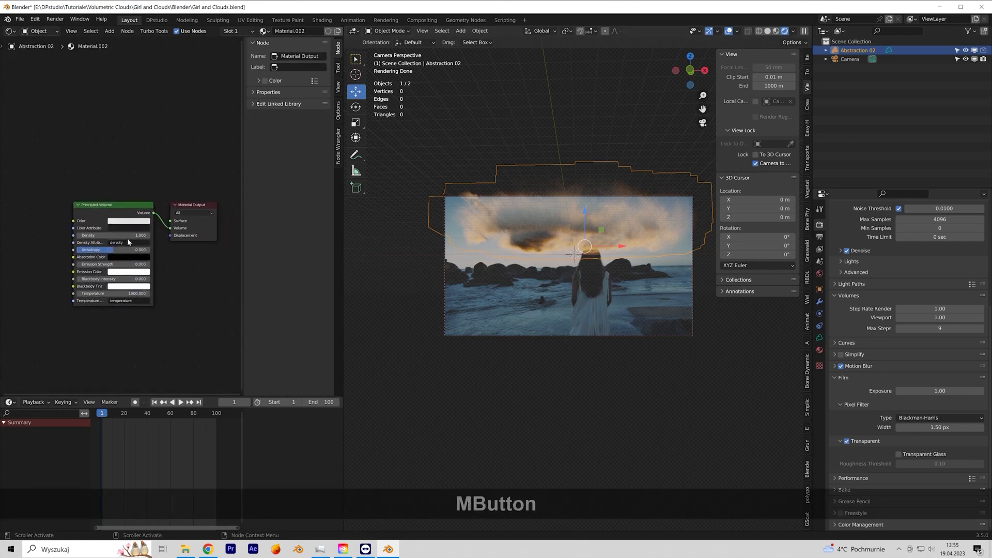
pyautogui.scroll(1, 128, 237)
pyautogui.moveTo(137, 238); pyautogui.dragTo(171, 239)
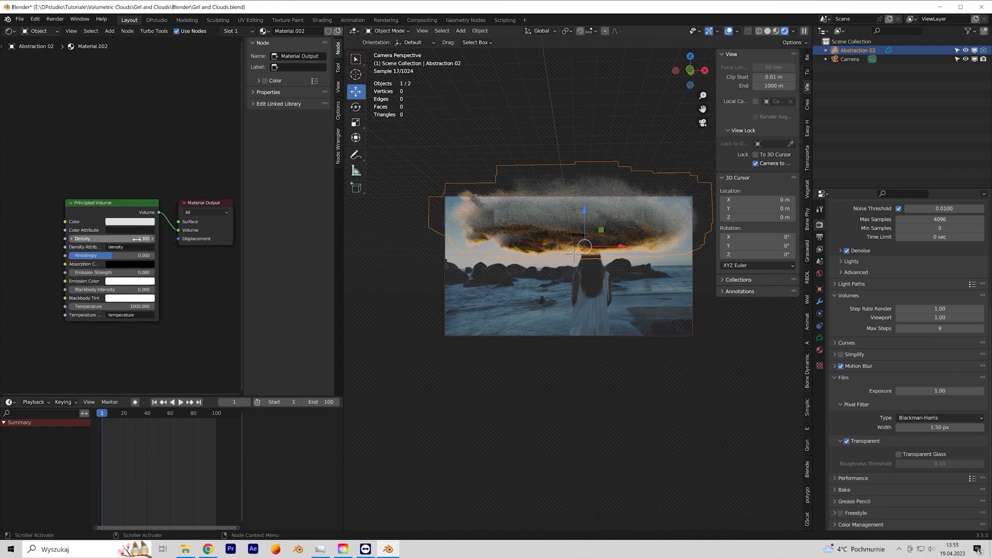
# - Unlock the camera from the view, widen the 3D viewport and raise the Principled Volume density to 10
pyautogui.click(755, 163)
pyautogui.scroll(4, 459, 222)
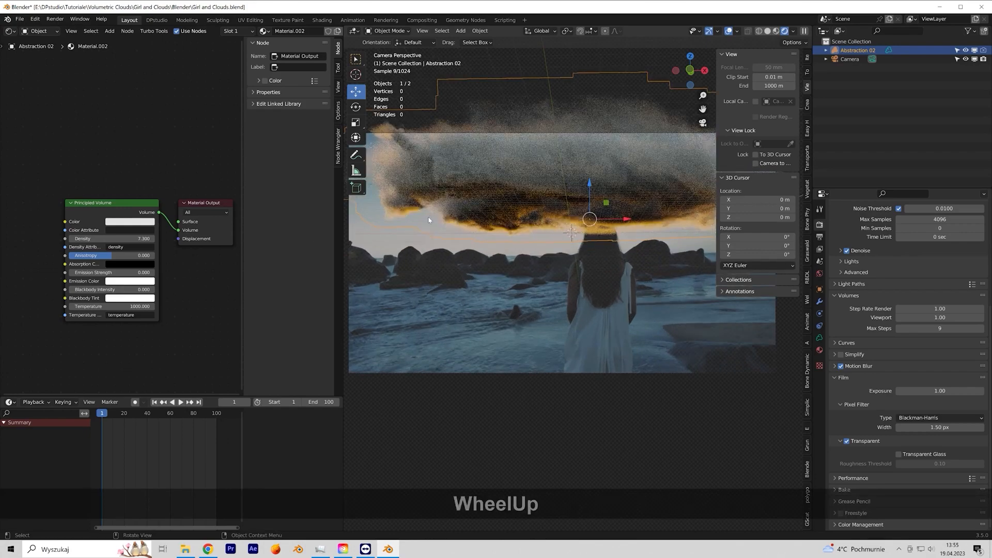
pyautogui.moveTo(341, 229); pyautogui.dragTo(283, 229)
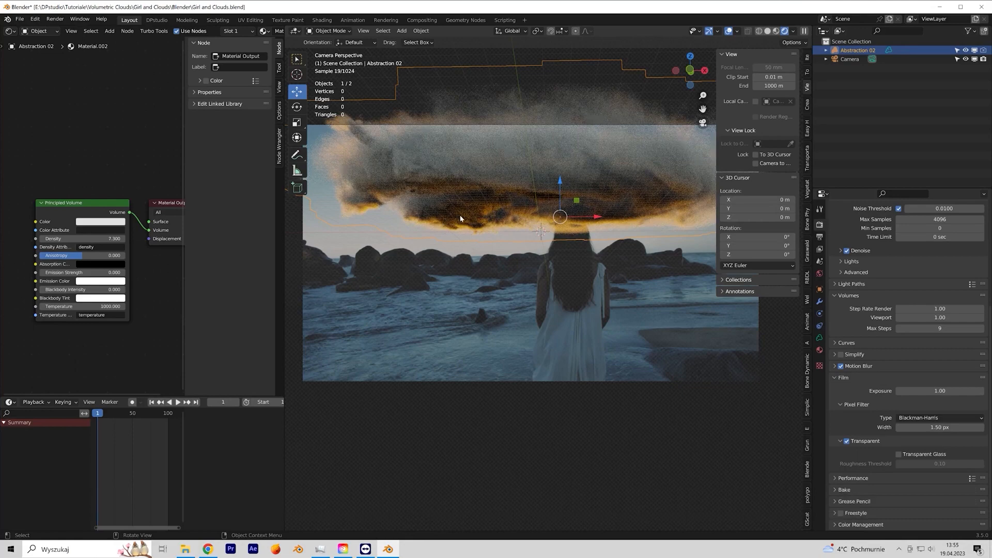
pyautogui.moveTo(107, 239); pyautogui.dragTo(160, 238)
# - Rotate the Abstraction 02 cloud freely around its centre to change how it looks above the woman, undoing one of the turns
pyautogui.click(297, 107)
pyautogui.moveTo(571, 212); pyautogui.dragTo(602, 252)
pyautogui.moveTo(575, 212); pyautogui.dragTo(587, 281)
pyautogui.moveTo(560, 240); pyautogui.dragTo(594, 205)
pyautogui.hotkey('ctrl', 'z')
pyautogui.moveTo(575, 256); pyautogui.dragTo(691, 227)
# - Open the asset browser, browse the Clouds catalog to Nimbostratus and place the Nimbostratus 11 cloud next to the vortex
pyautogui.moveTo(445, 181); pyautogui.dragTo(495, 273, button='middle')
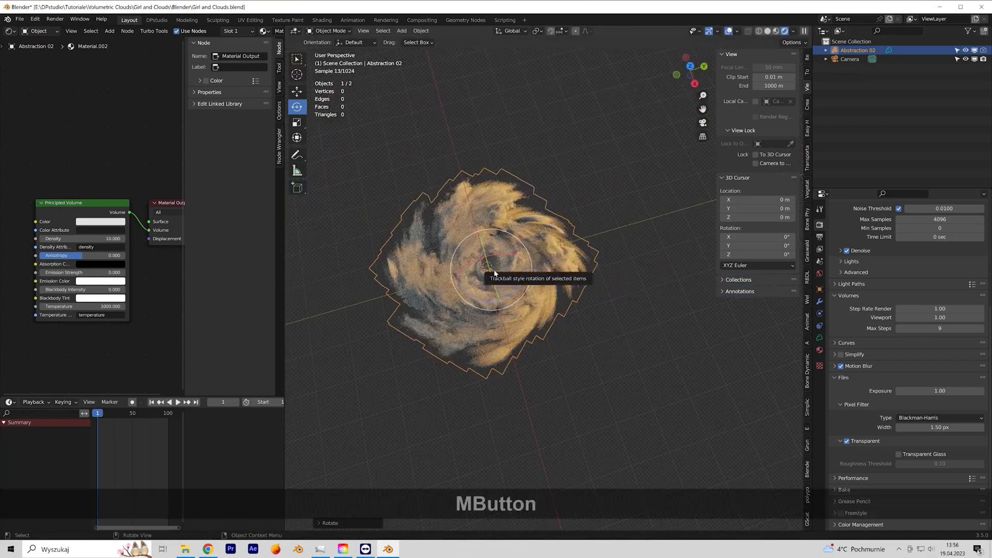
pyautogui.scroll(2, 495, 273)
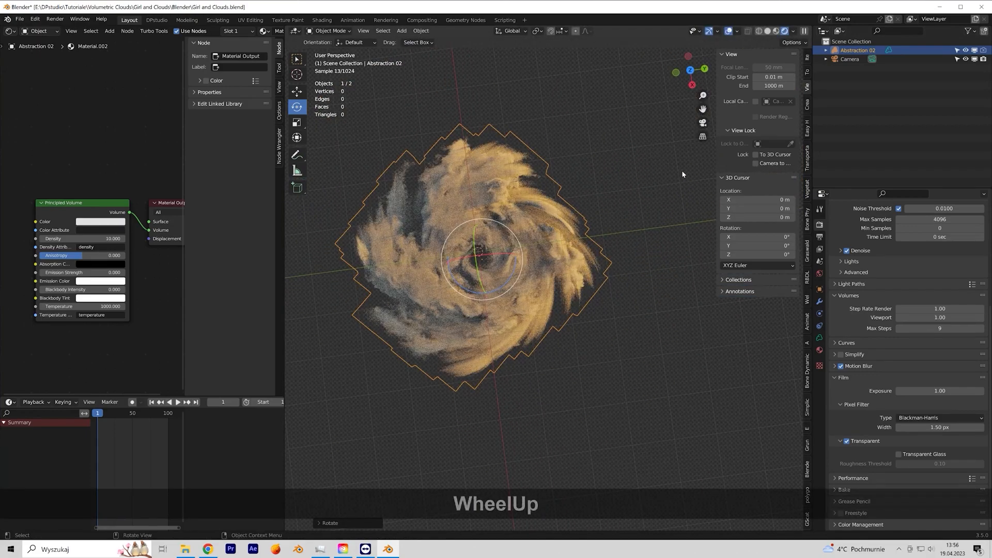
pyautogui.click(10, 31)
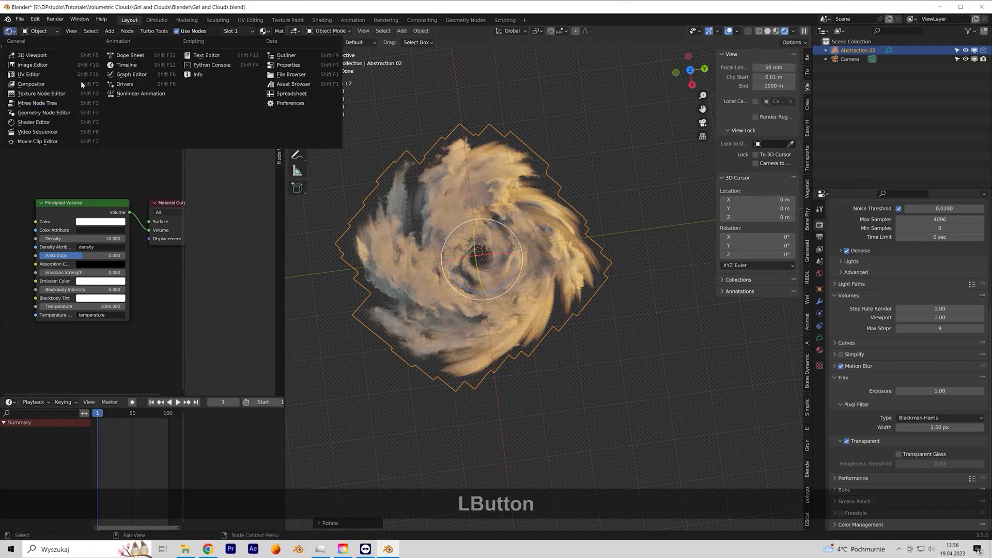
pyautogui.click(294, 84)
pyautogui.click(65, 136)
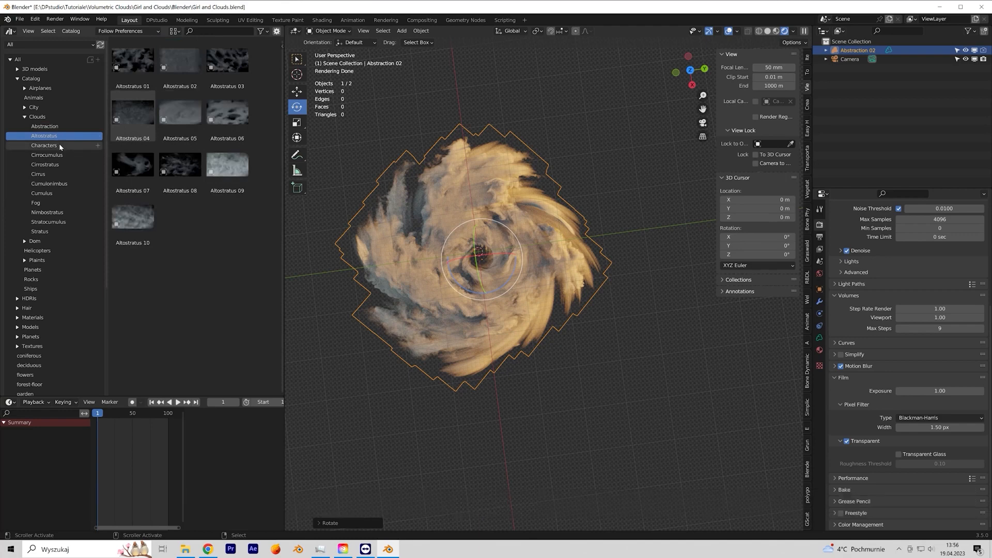
pyautogui.click(59, 145)
pyautogui.click(57, 155)
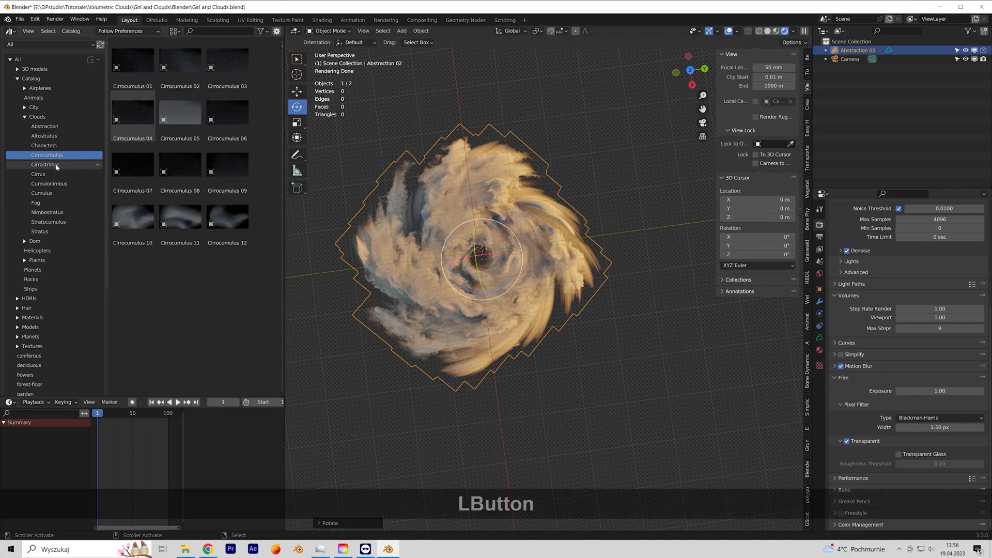
pyautogui.click(57, 213)
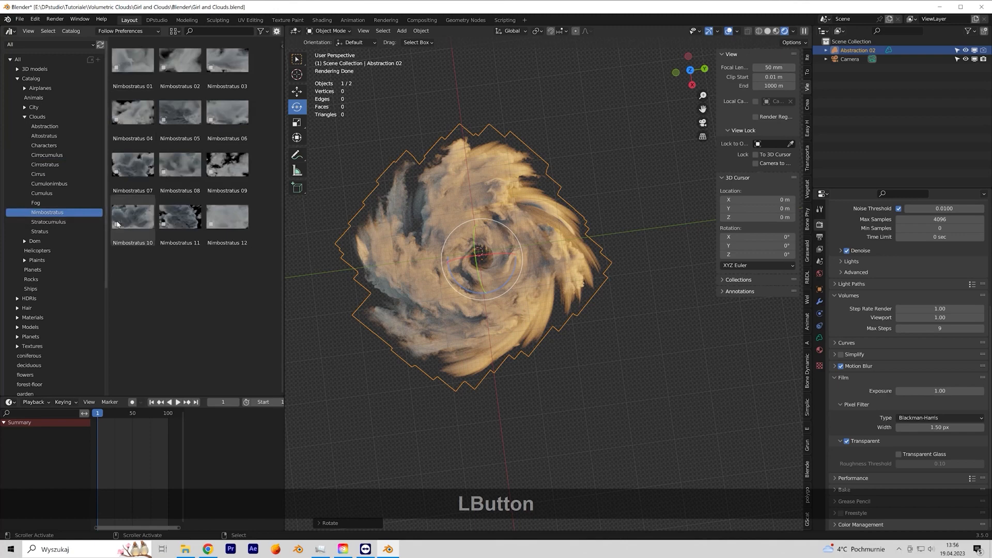
pyautogui.moveTo(176, 219); pyautogui.dragTo(429, 116)
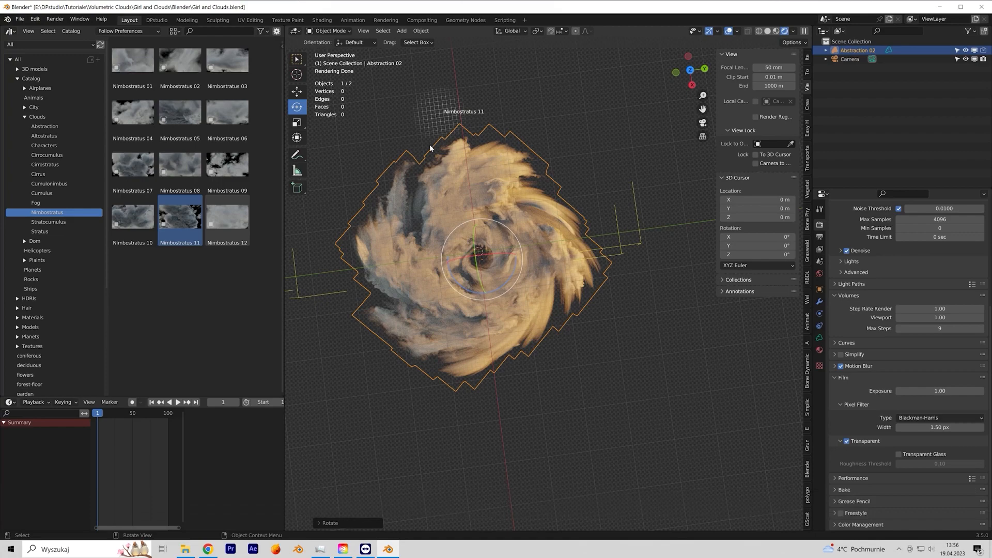
pyautogui.moveTo(429, 149); pyautogui.dragTo(432, 150)
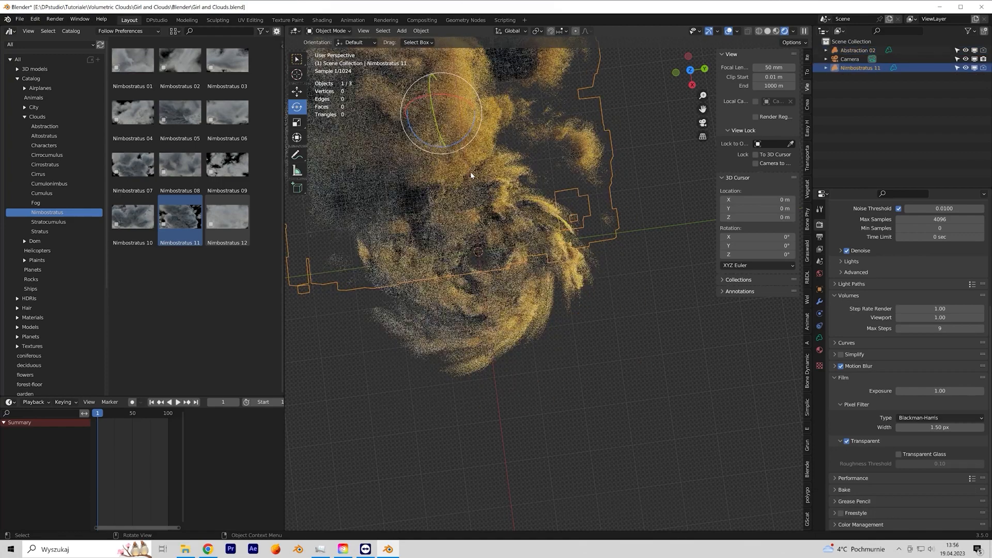
# - Fit the Nimbostratus 11 cloud against the vortex's edge by rotating it, shrinking it uniformly and moving it
pyautogui.scroll(-4, 470, 175)
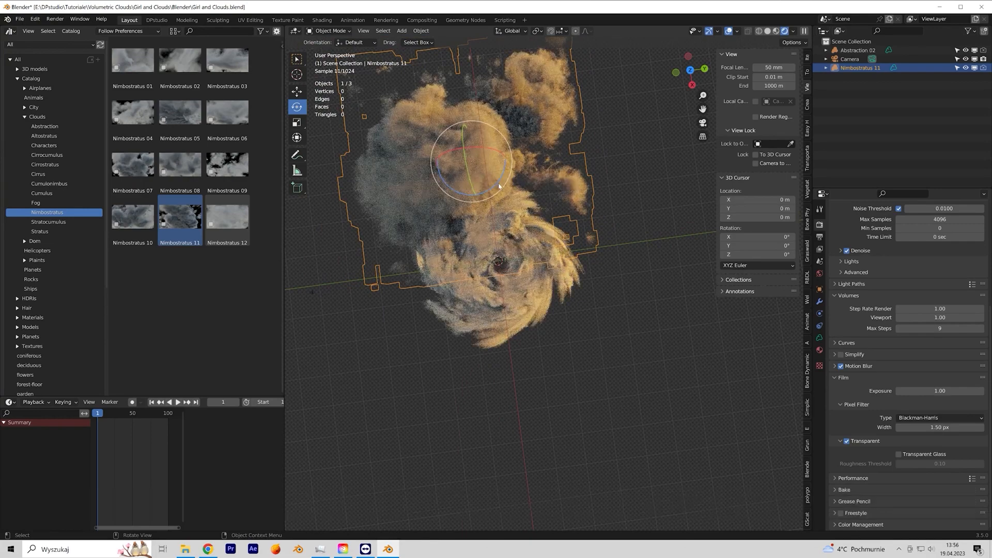
pyautogui.moveTo(498, 181); pyautogui.dragTo(475, 132)
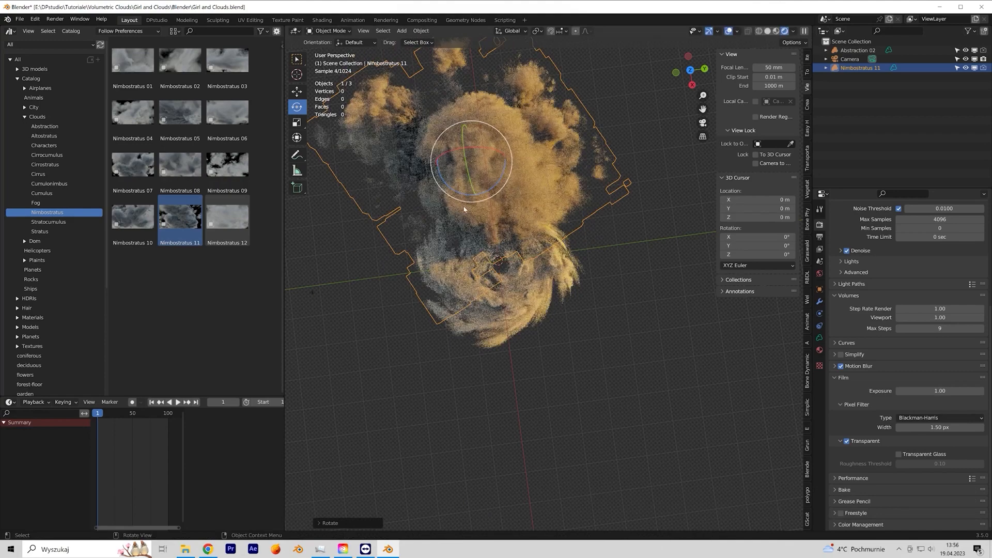
pyautogui.press('s')
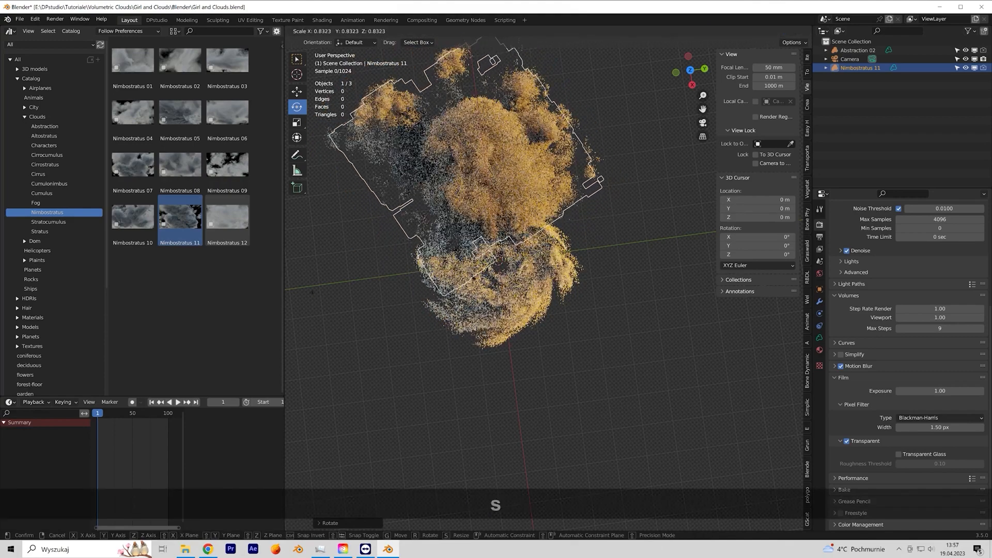
pyautogui.click(481, 141)
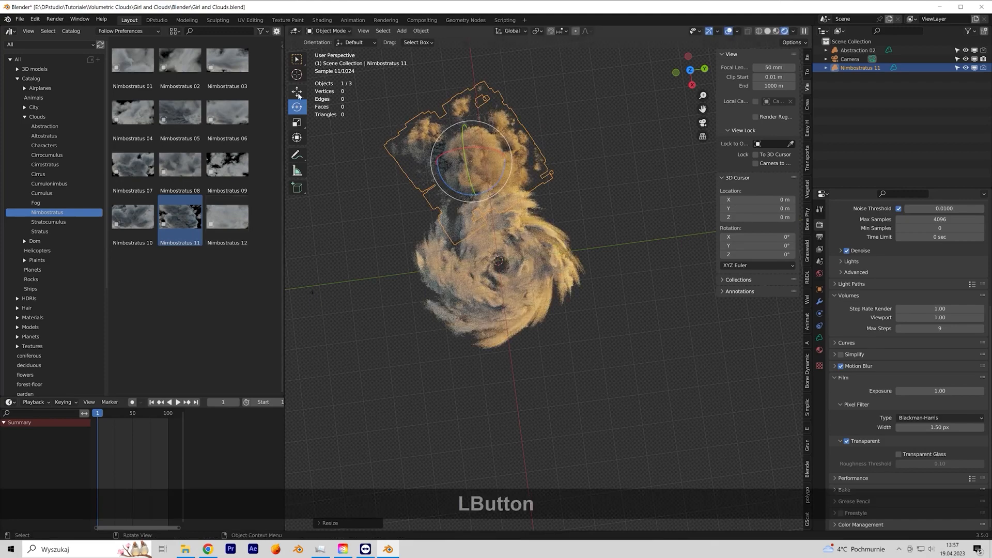
pyautogui.moveTo(490, 179); pyautogui.dragTo(488, 254)
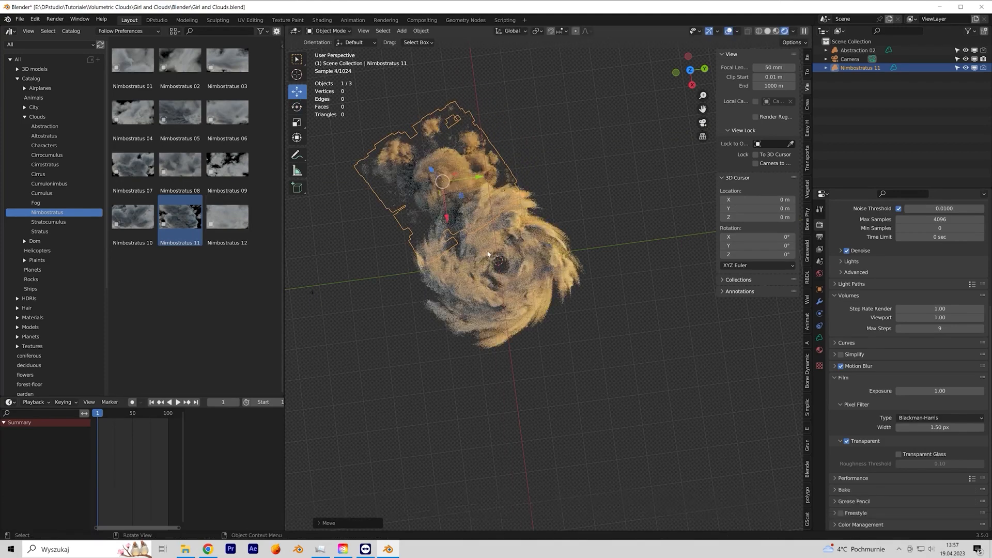
# - Return to the camera view and scale the Abstraction 02 cloud down slightly
pyautogui.click(702, 123)
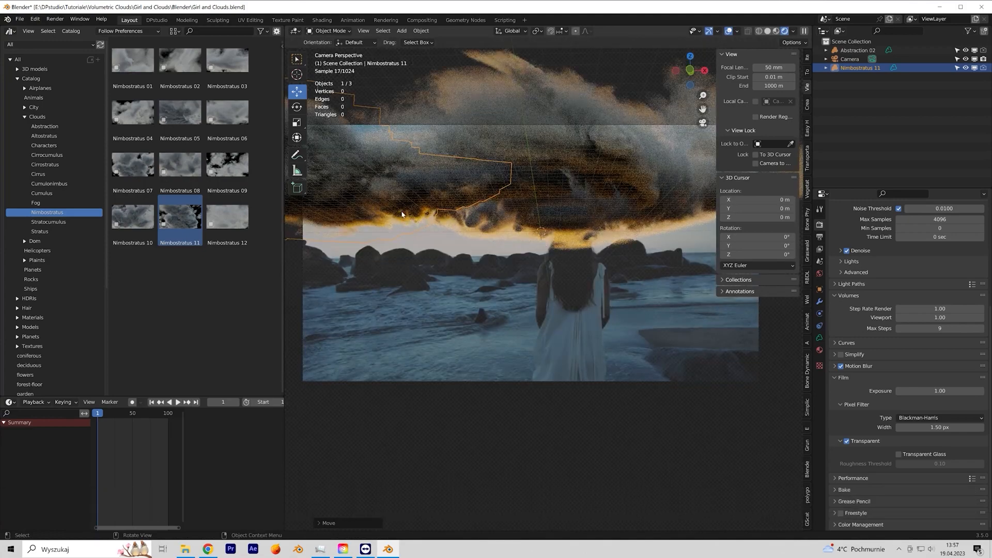
pyautogui.click(569, 163)
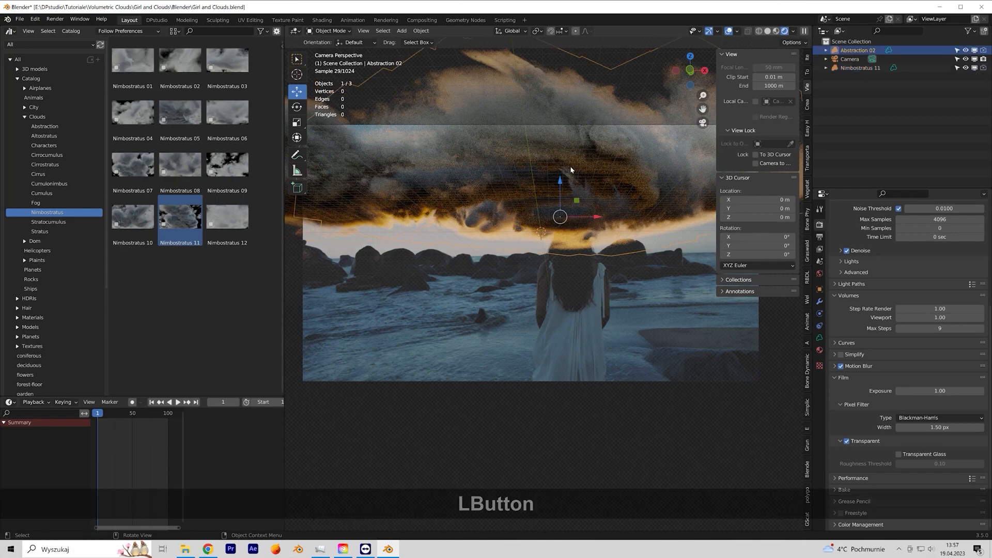
pyautogui.press('s')
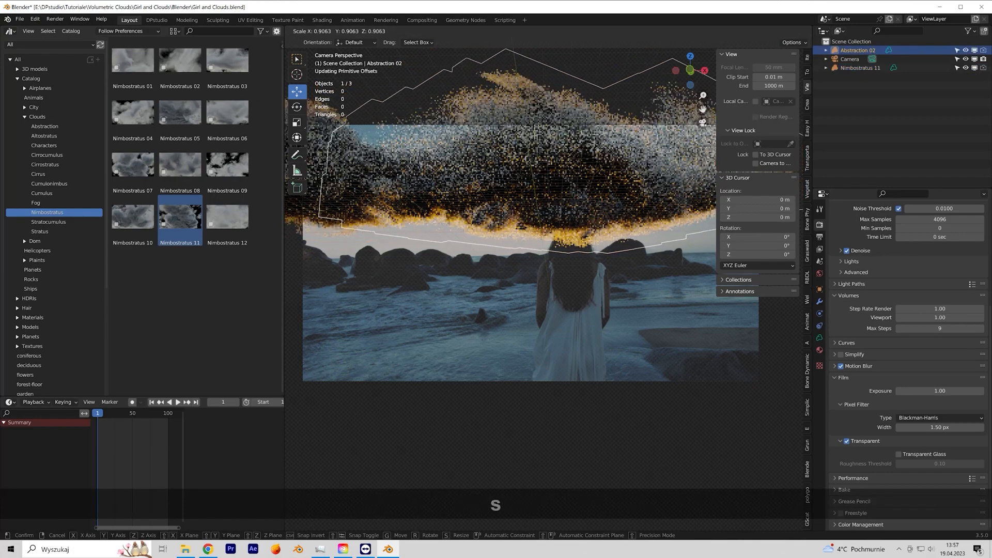
pyautogui.click(312, 190)
# - In the top view, move the Nimbostratus 11 cloud along X to about -24.5 m and resize it uniformly to about 0.404
pyautogui.click(365, 183)
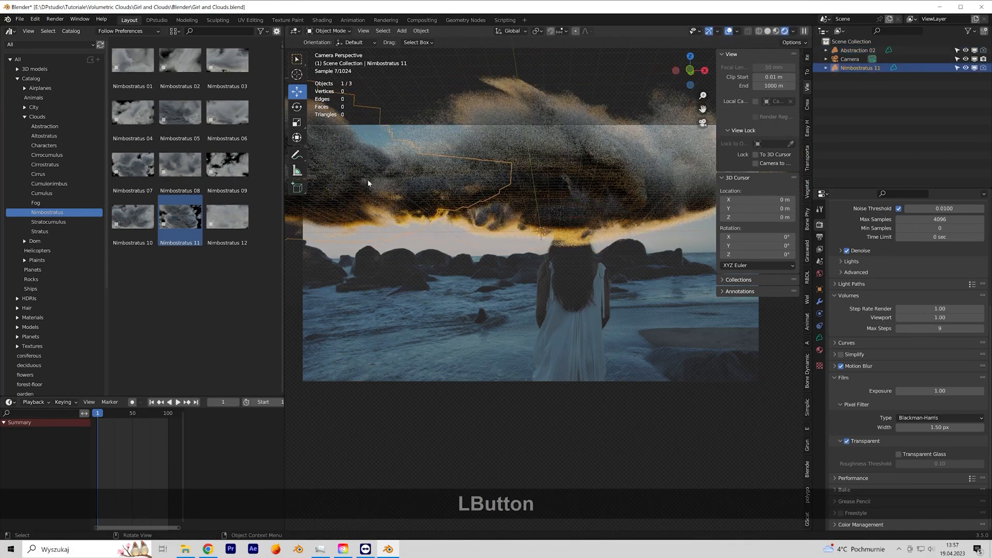
pyautogui.click(690, 55)
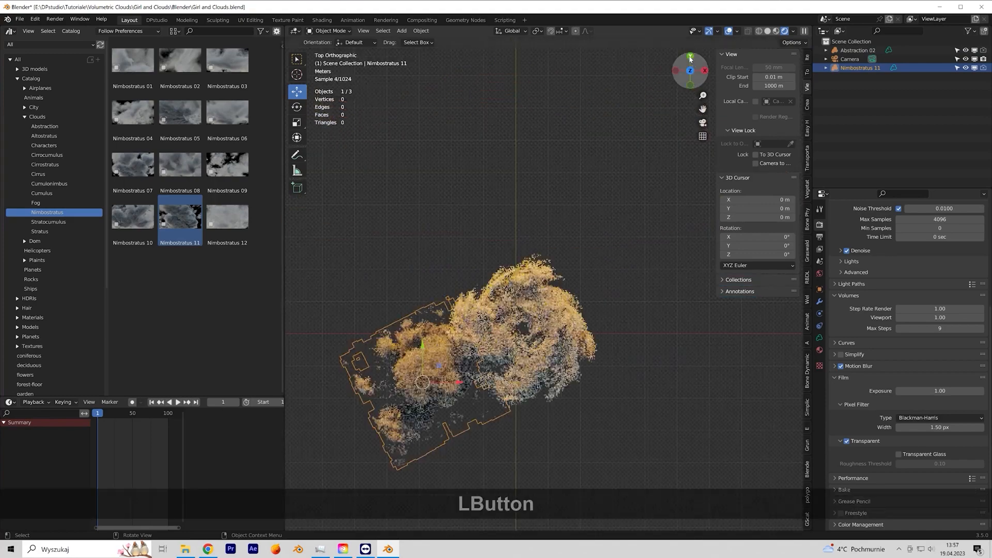
pyautogui.moveTo(438, 366); pyautogui.dragTo(452, 367)
pyautogui.keyDown('shift'); pyautogui.moveTo(515, 365); pyautogui.dragTo(477, 306, button='middle'); pyautogui.keyUp('shift')
pyautogui.press('s')
pyautogui.click(433, 342)
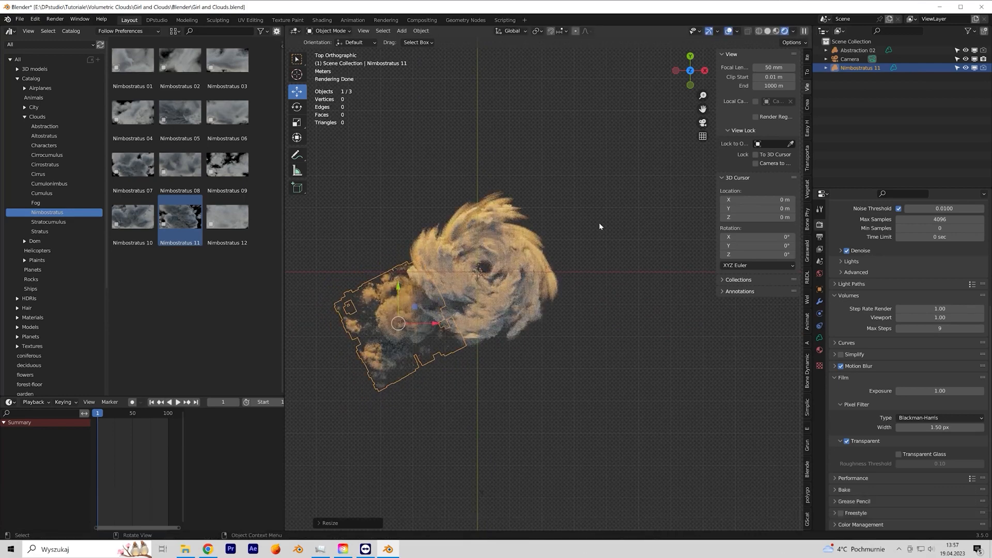
# - Set the Nimbostratus 11 cloud's Z rotation to 124° and keyframe it at the start of the timeline
pyautogui.click(820, 290)
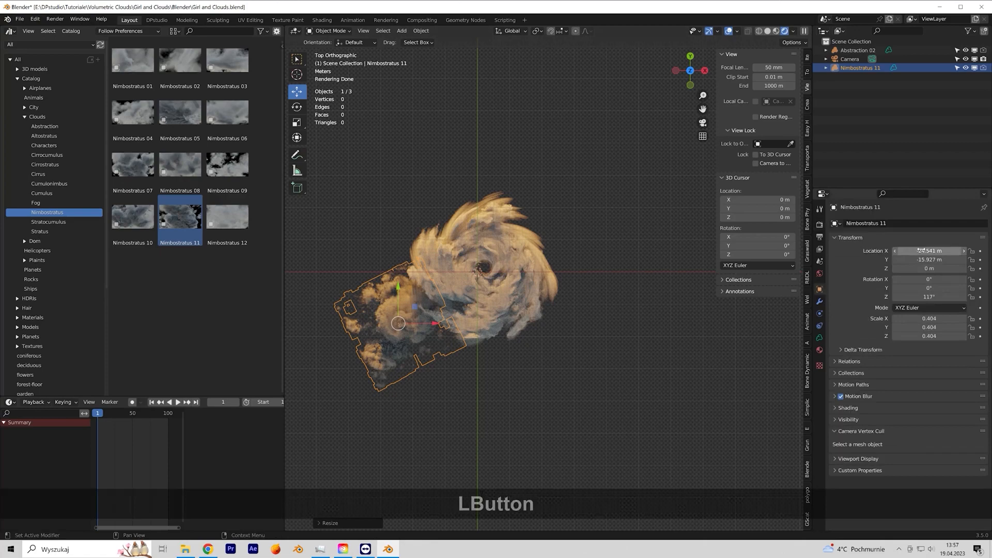
pyautogui.moveTo(928, 296); pyautogui.dragTo(934, 296)
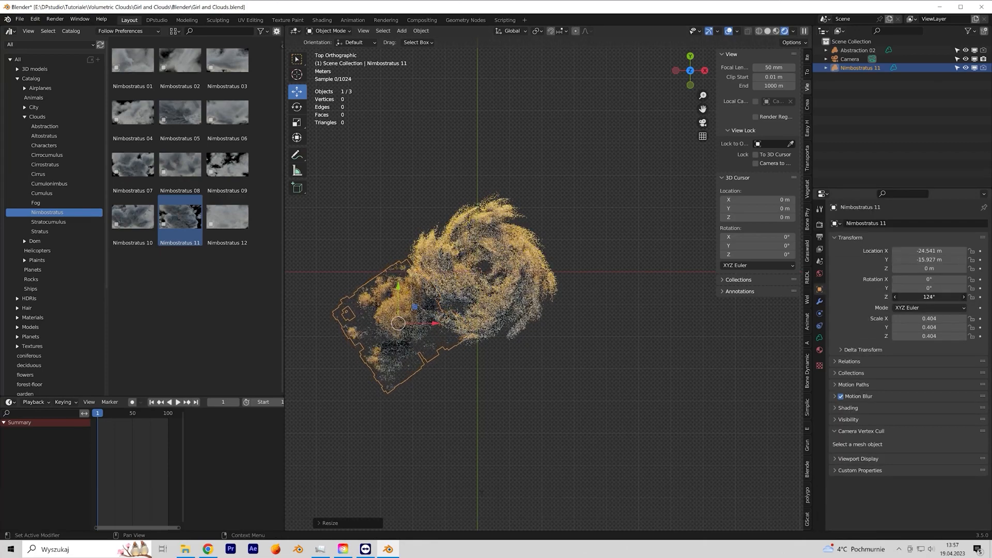
pyautogui.click(979, 298)
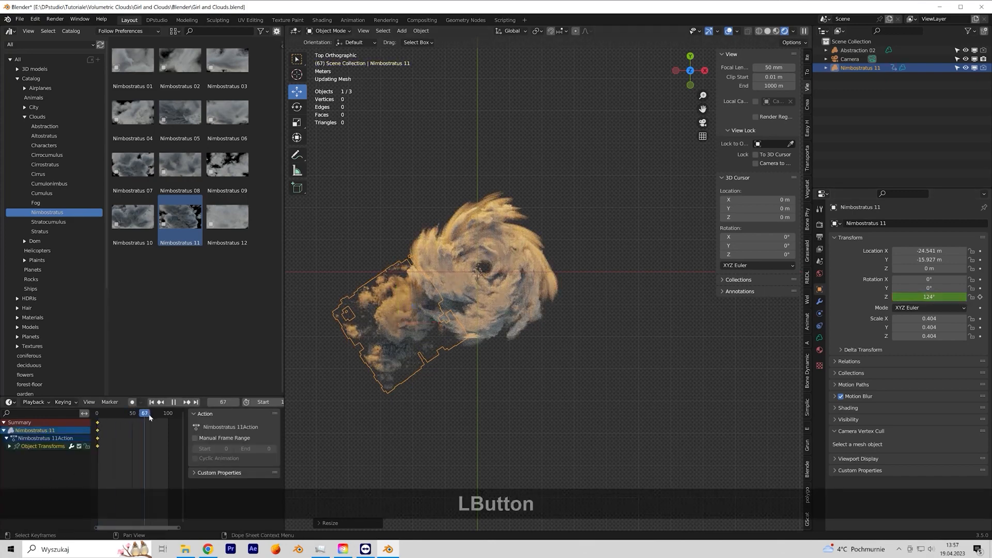
# - Keyframe the Nimbostratus 11 cloud's Z rotation at 172° on frame 101 and shift that keyframe slightly later
pyautogui.moveTo(928, 296); pyautogui.dragTo(956, 296)
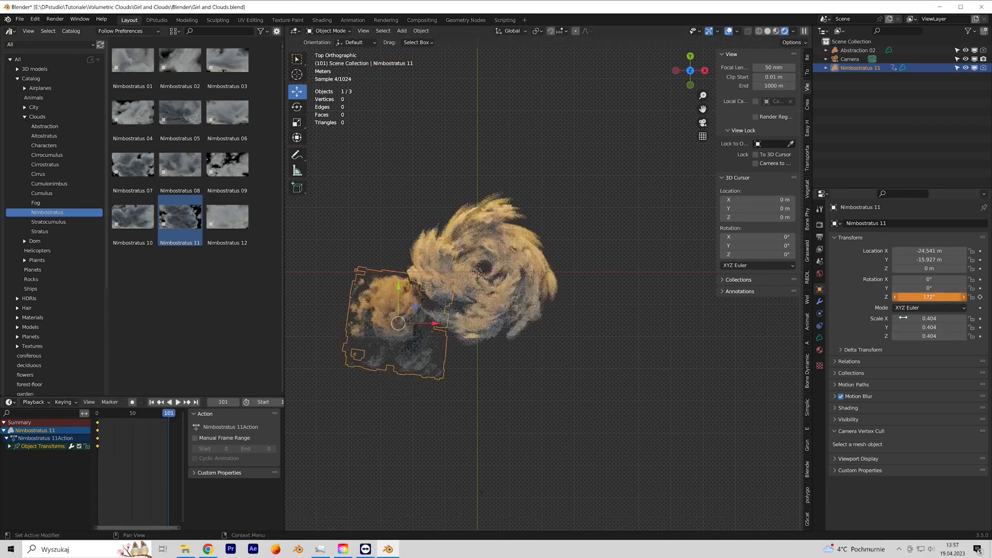
pyautogui.click(980, 297)
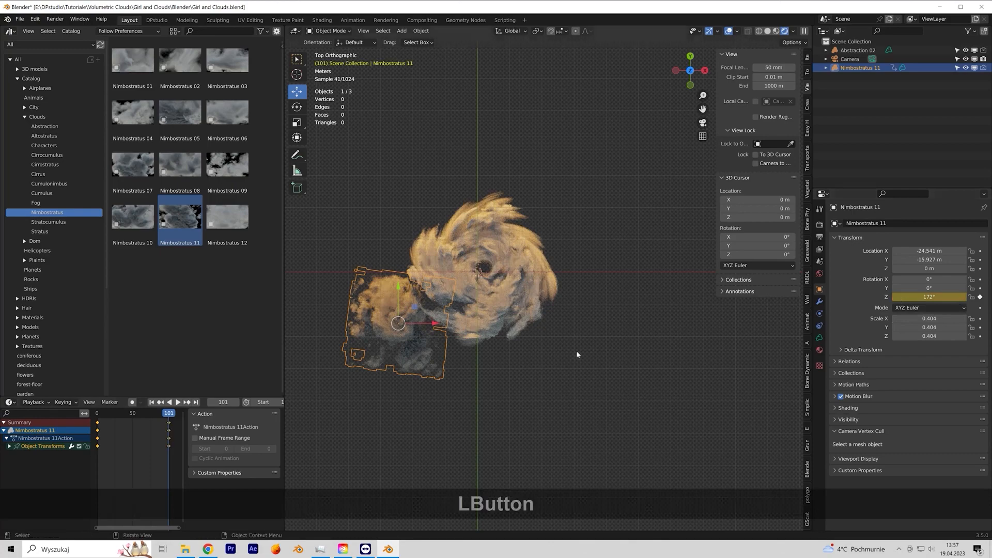
pyautogui.moveTo(168, 445); pyautogui.dragTo(171, 445)
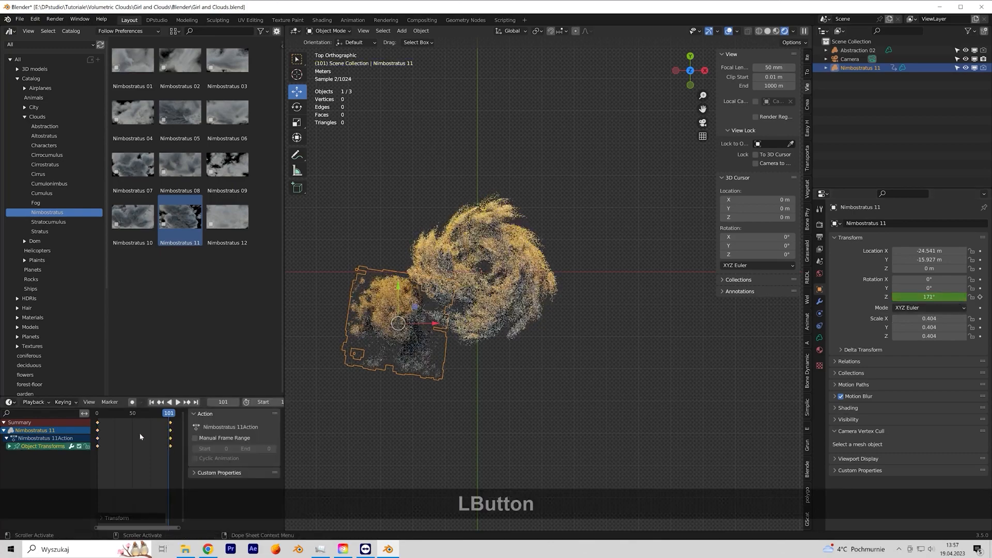
# - Preview the Nimbostratus 11 cloud's rotation and duplicate it seven times, placing the copies in a ring around the Abstraction 02 vortex
pyautogui.press('space')
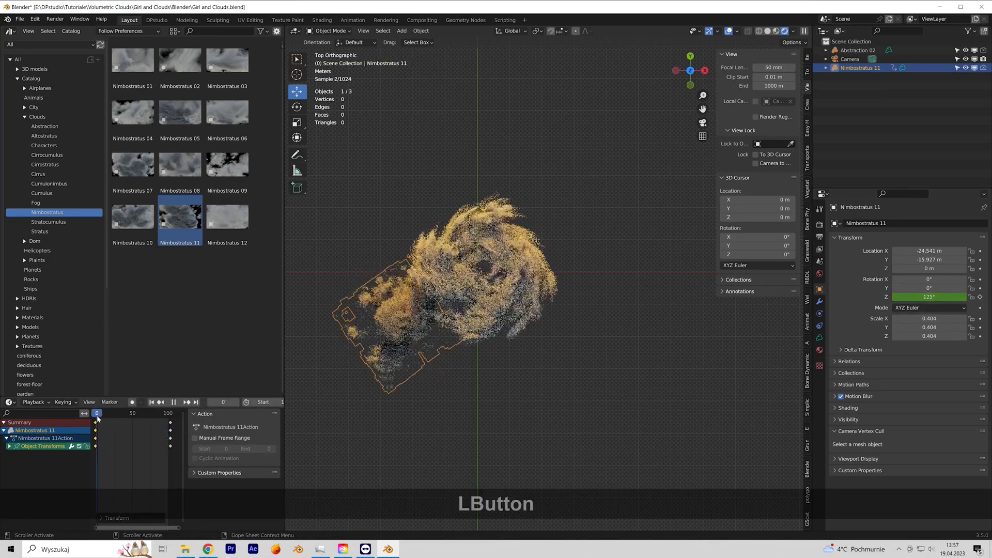
pyautogui.press('space')
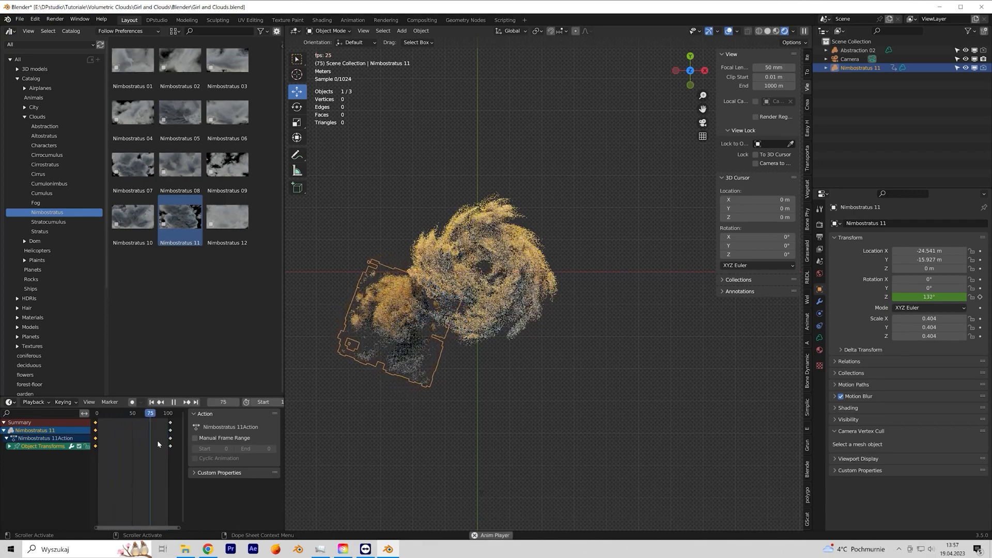
pyautogui.hotkey('shift', 'd')
pyautogui.click(414, 308)
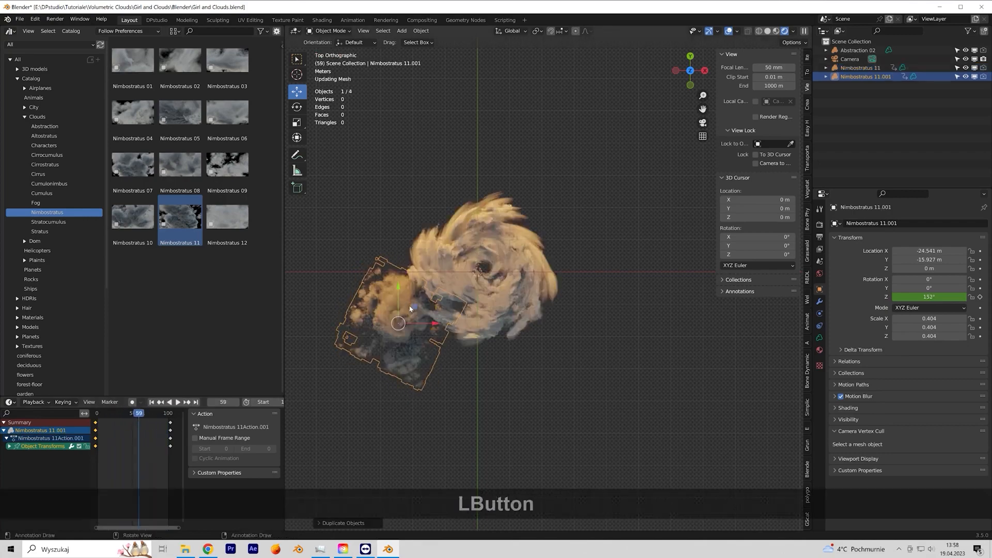
pyautogui.moveTo(414, 308); pyautogui.dragTo(567, 224)
pyautogui.hotkey('shift', 'd')
pyautogui.click(465, 351)
pyautogui.hotkey('shift', 'd')
pyautogui.click(536, 344)
pyautogui.hotkey('shift', 'd')
pyautogui.click(573, 295)
pyautogui.hotkey('shift', 'd')
pyautogui.click(494, 189)
pyautogui.hotkey('shift', 'd')
pyautogui.click(409, 209)
pyautogui.hotkey('shift', 'd')
pyautogui.click(389, 256)
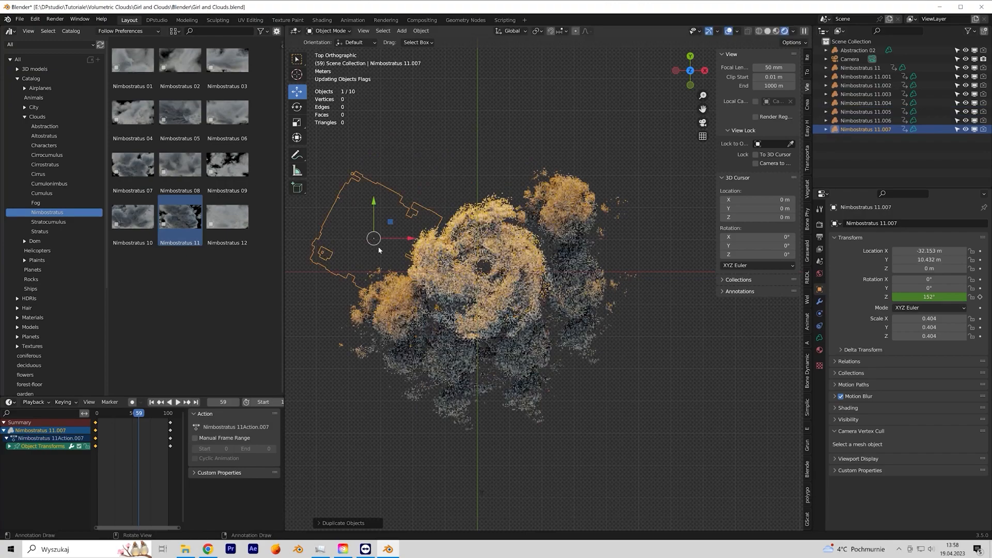
# - Move the Nimbostratus copies closer to the vortex to form an evenly spaced ring around it
pyautogui.moveTo(392, 224); pyautogui.dragTo(401, 236)
pyautogui.click(416, 190)
pyautogui.moveTo(418, 189); pyautogui.dragTo(451, 196)
pyautogui.click(504, 170)
pyautogui.moveTo(504, 170); pyautogui.dragTo(519, 187)
pyautogui.click(582, 209)
pyautogui.moveTo(582, 209); pyautogui.dragTo(575, 215)
pyautogui.click(600, 287)
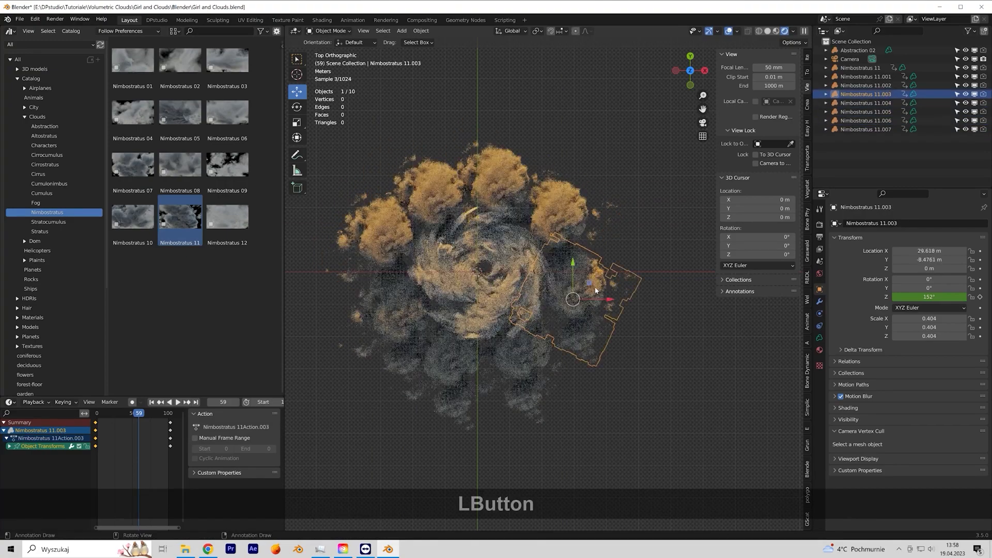
pyautogui.moveTo(600, 287); pyautogui.dragTo(593, 284)
pyautogui.click(541, 352)
pyautogui.moveTo(541, 352); pyautogui.dragTo(536, 347)
pyautogui.click(462, 352)
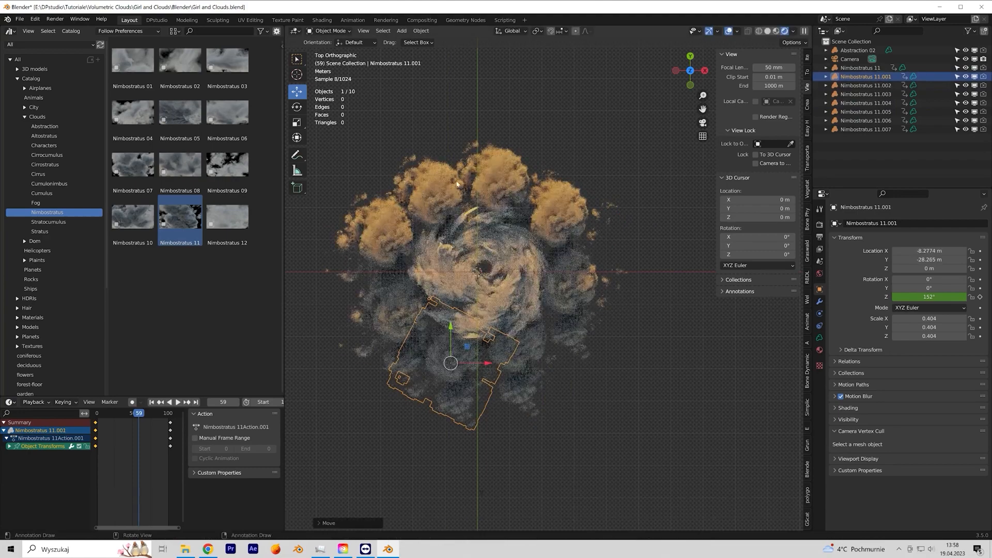
# - Parent Nimbostratus 11 and all of its copies to the Abstraction 02 cloud with the Object option
pyautogui.click(860, 67)
pyautogui.keyDown('shift'); pyautogui.click(866, 129); pyautogui.keyUp('shift')
pyautogui.keyDown('ctrl'); pyautogui.click(857, 50); pyautogui.keyUp('ctrl')
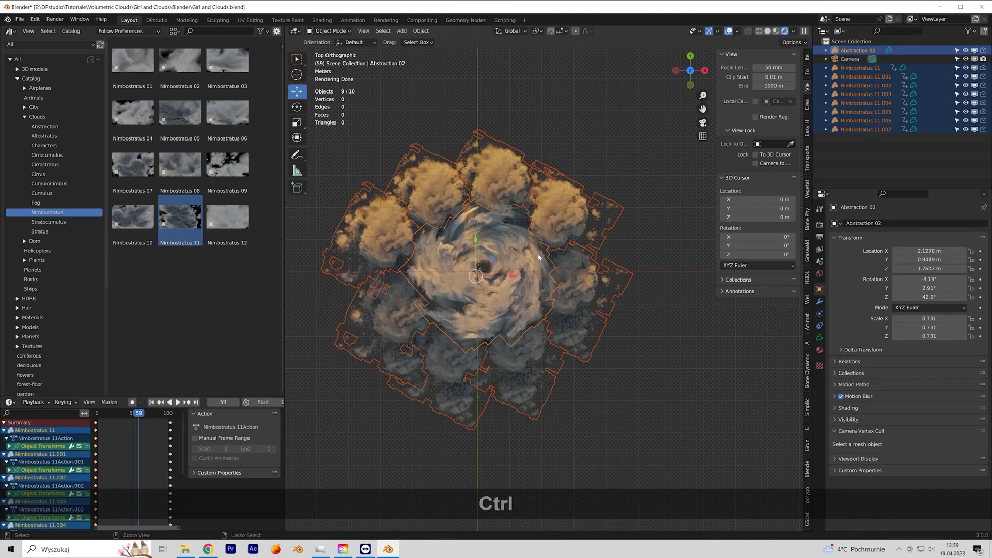
pyautogui.hotkey('ctrl', 'p')
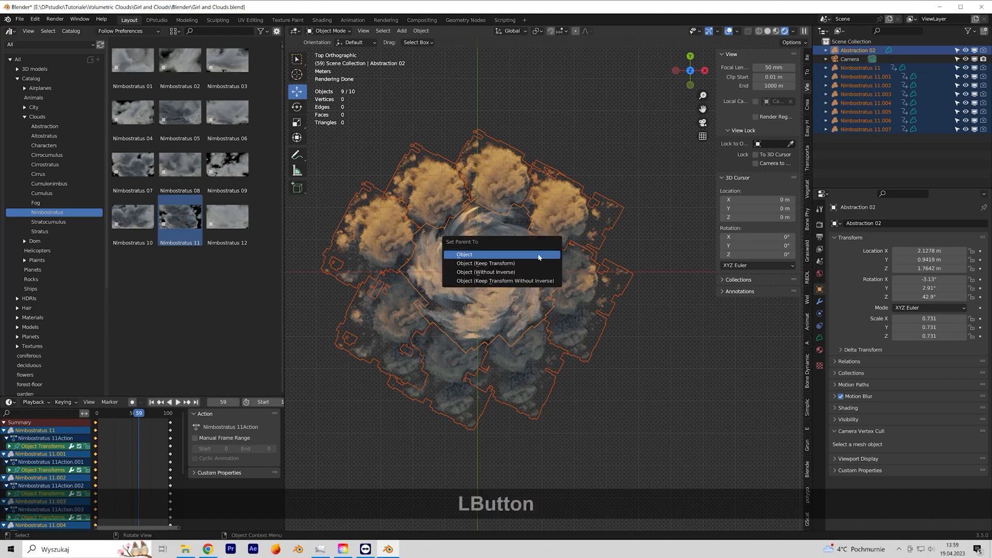
pyautogui.click(539, 255)
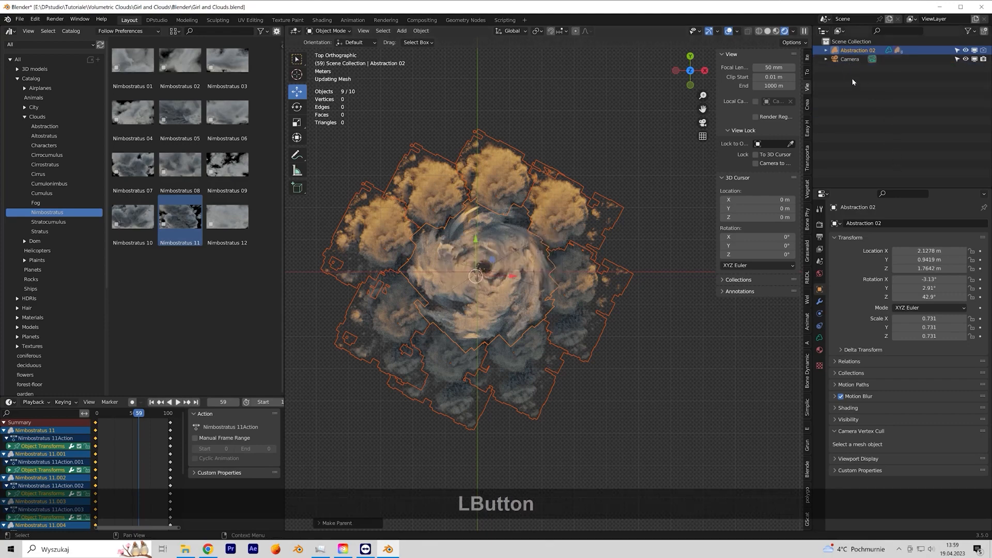
# - Select the Abstraction 02 parent and play the animation from the start in solid shading
pyautogui.click(857, 50)
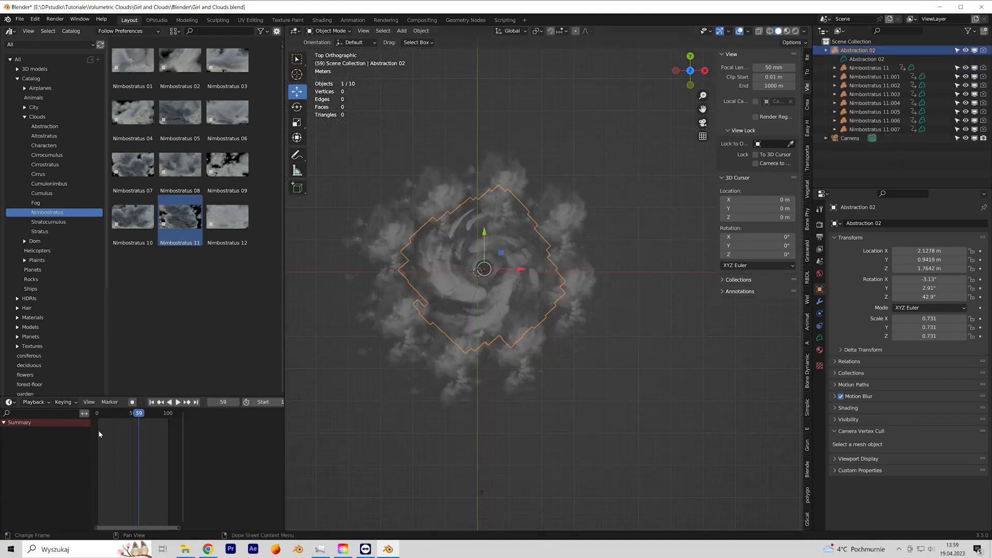
pyautogui.click(95, 412)
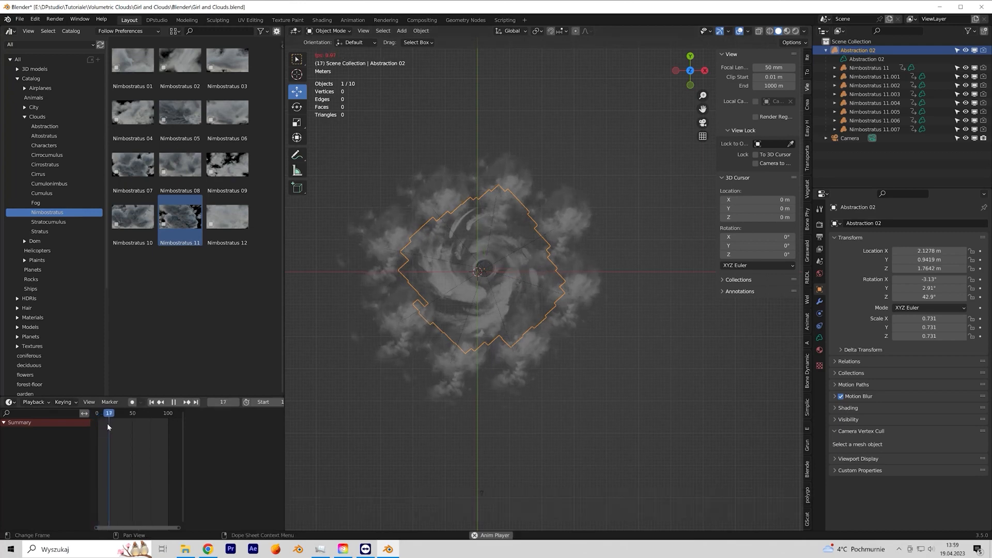
pyautogui.press('space')
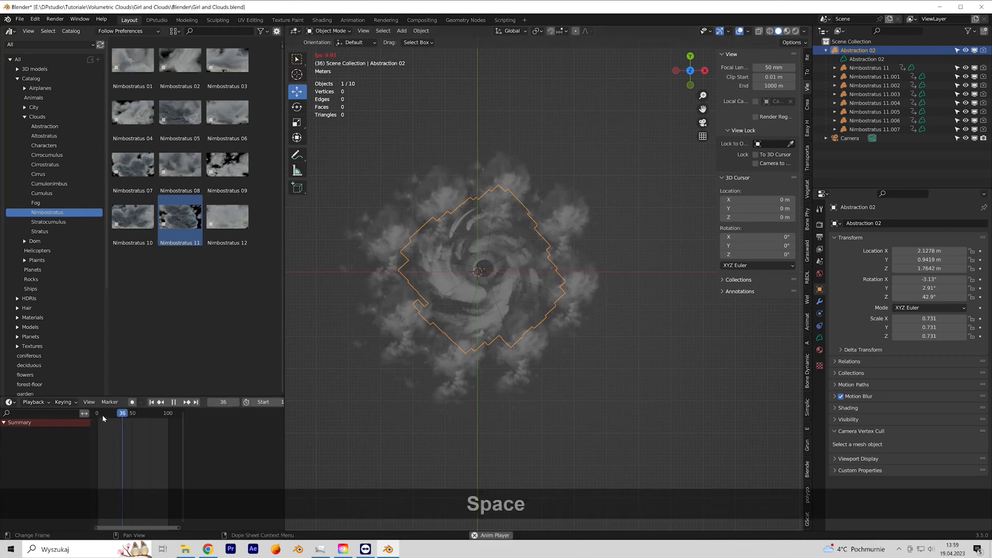
# - Keyframe the Abstraction 02 cloud's Z rotation at 49.3° on frame 0 and at about 29.6° on frame 81
pyautogui.click(96, 417)
pyautogui.moveTo(928, 296); pyautogui.dragTo(938, 296)
pyautogui.click(980, 297)
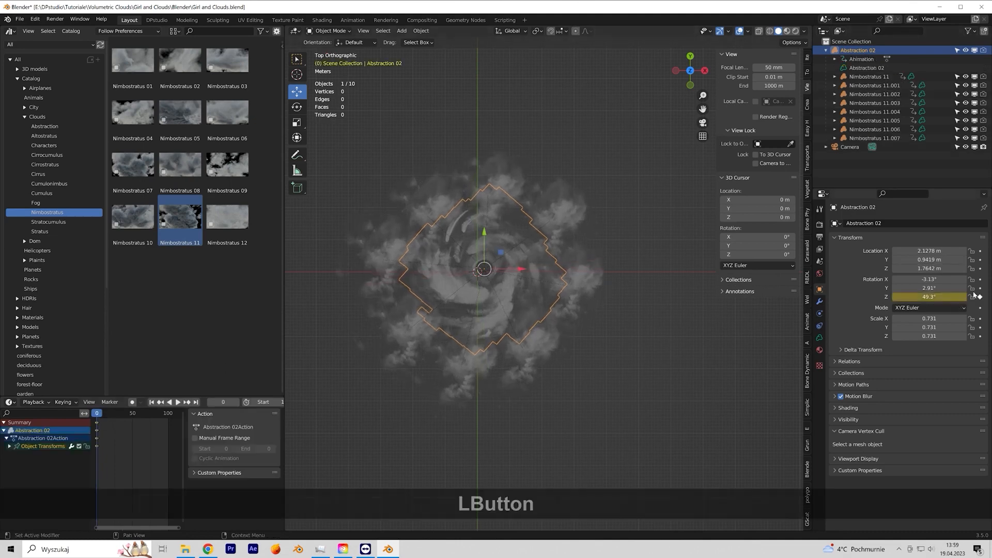
pyautogui.click(154, 413)
pyautogui.click(980, 297)
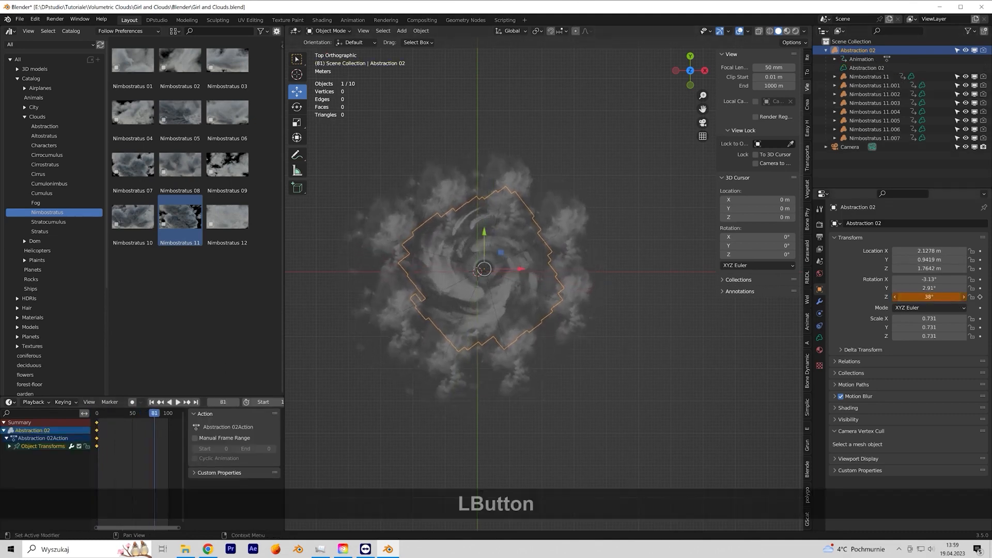
pyautogui.click(148, 462)
# - Play back the combined rotation of the vortex and its surrounding clouds
pyautogui.press('space')
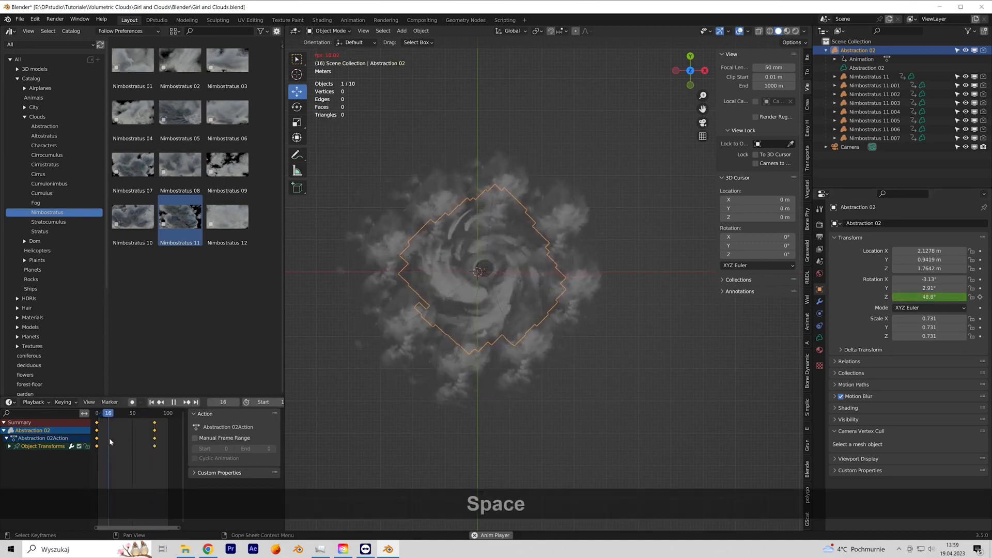
pyautogui.click(395, 426)
pyautogui.press('space')
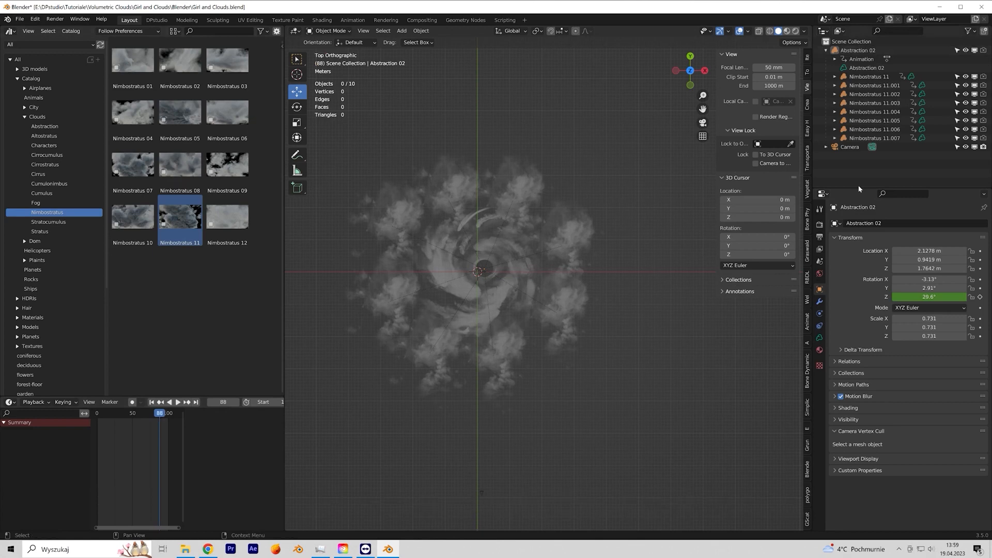
# - Shift the Abstraction 02 cloud's start keyframe before frame 0 and its end keyframe past frame 100, and preview the rotation
pyautogui.click(858, 50)
pyautogui.moveTo(98, 446)
pyautogui.mouseDown()
pyautogui.moveTo(181, 446)
pyautogui.moveTo(92, 447)
pyautogui.mouseUp()
pyautogui.click(98, 413)
pyautogui.press('space')
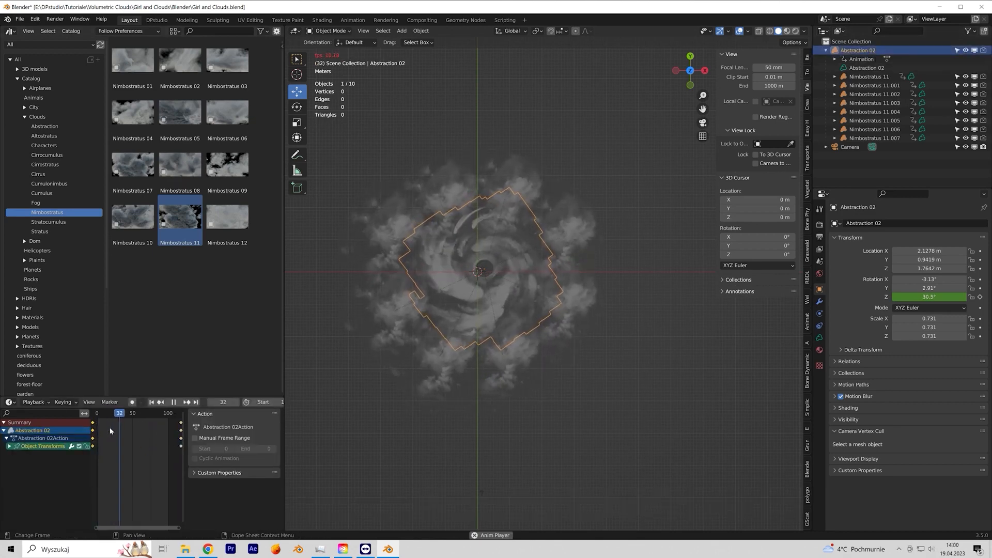
pyautogui.press('space')
# - Move the Abstraction 02 cloud's end keyframe to about frame 101, try a Z rotation of 71.7° there, and play the result
pyautogui.click(178, 448)
pyautogui.moveTo(179, 446); pyautogui.dragTo(168, 446)
pyautogui.click(168, 413)
pyautogui.moveTo(917, 297); pyautogui.dragTo(929, 297)
pyautogui.click(110, 436)
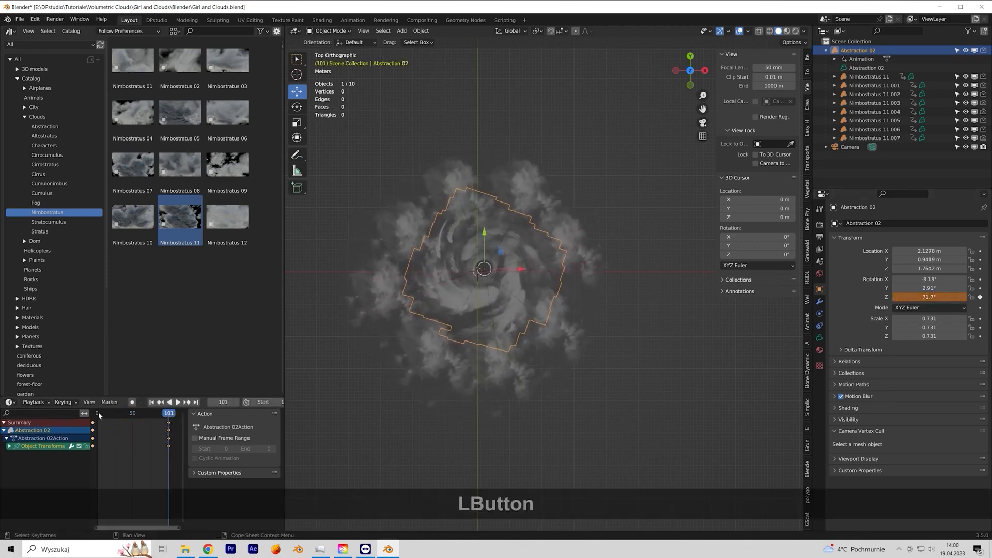
pyautogui.press('space')
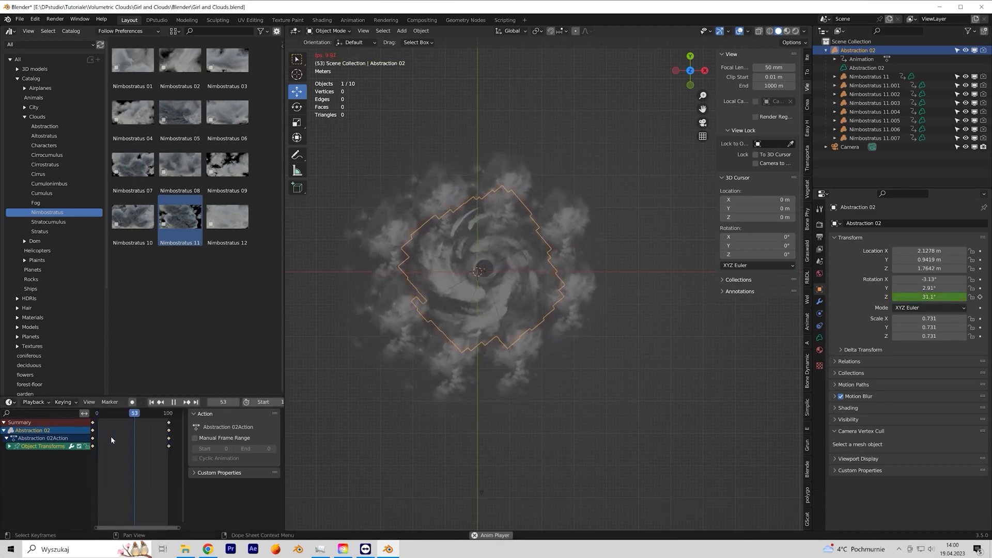
pyautogui.press('space')
# - Widen the timeline area and move the selected Nimbostratus copy's end keyframe to just after frame 100
pyautogui.click(506, 395)
pyautogui.moveTo(96, 446); pyautogui.dragTo(96, 424)
pyautogui.moveTo(283, 421); pyautogui.dragTo(336, 423)
pyautogui.press('space')
pyautogui.scroll(-6, 212, 444)
pyautogui.moveTo(210, 445); pyautogui.dragTo(195, 446)
# - Select the Nimbostratus 11 cloud and play its animation from the start of the timeline
pyautogui.click(397, 341)
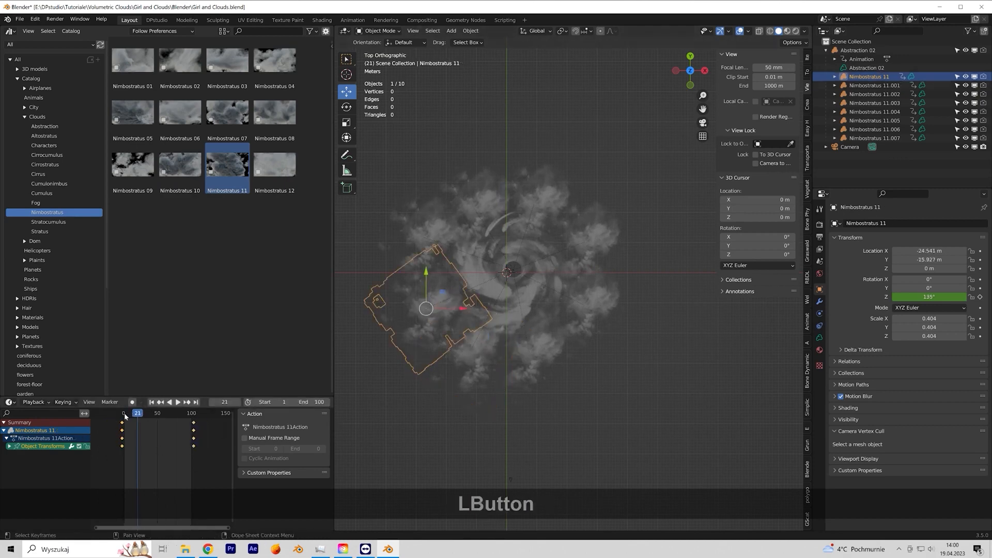
pyautogui.click(125, 416)
pyautogui.press('space')
pyautogui.press('space')
# - Slow the Nimbostratus 11.003 cloud's rotation by moving its end keyframe well past frame 150, and replay the animation
pyautogui.click(586, 310)
pyautogui.moveTo(193, 423); pyautogui.dragTo(101, 417)
pyautogui.click(124, 416)
pyautogui.press('space')
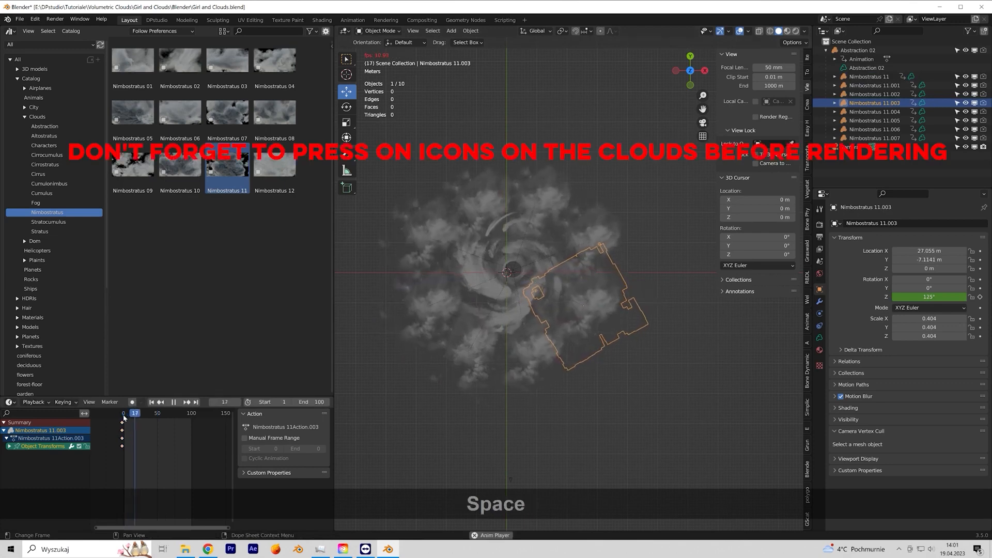
# - Play the cloud animation from the start in the camera view over the beach footage
pyautogui.click(703, 124)
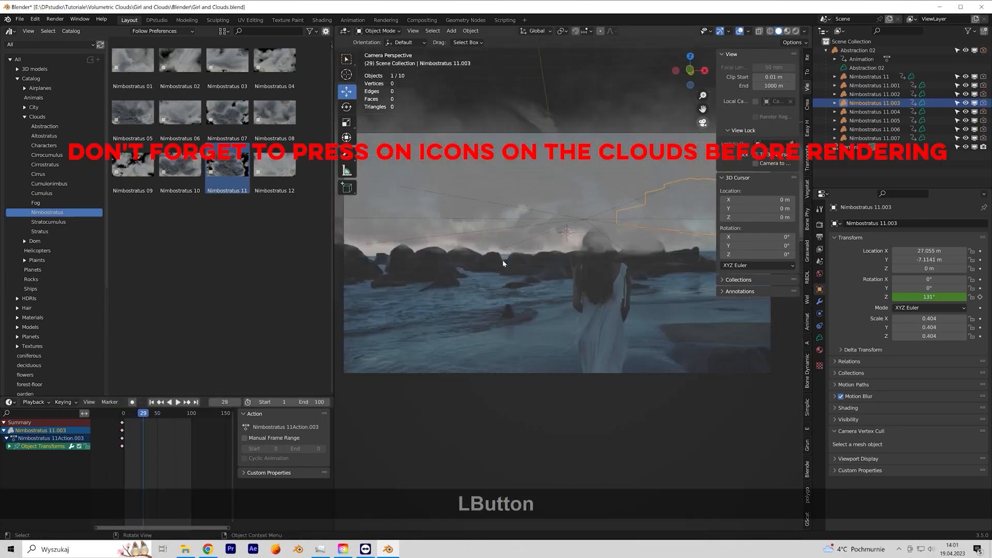
pyautogui.click(123, 414)
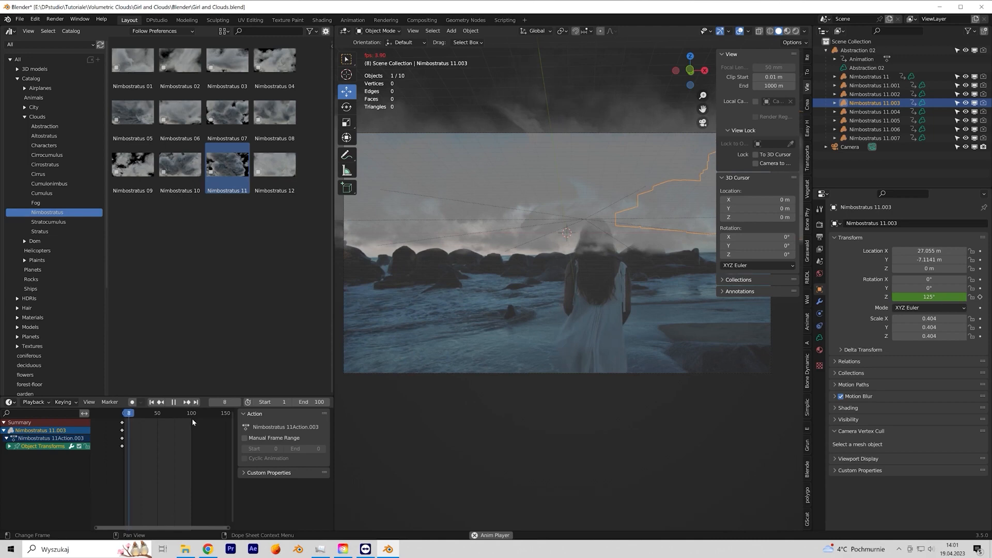
pyautogui.press('space')
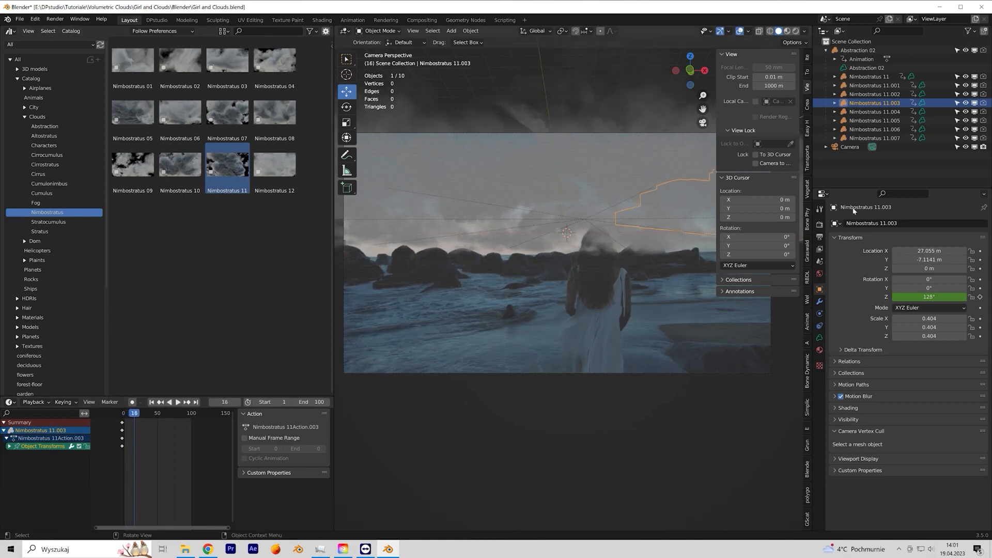
# - Collapse the Abstraction 02 hierarchy and turn off the camera's background images
pyautogui.click(826, 51)
pyautogui.click(830, 59)
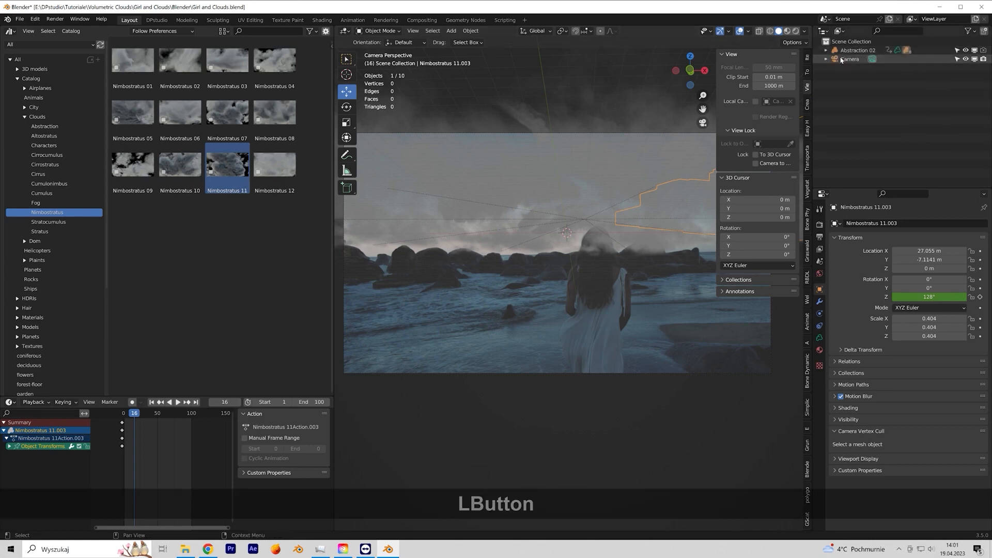
pyautogui.click(814, 327)
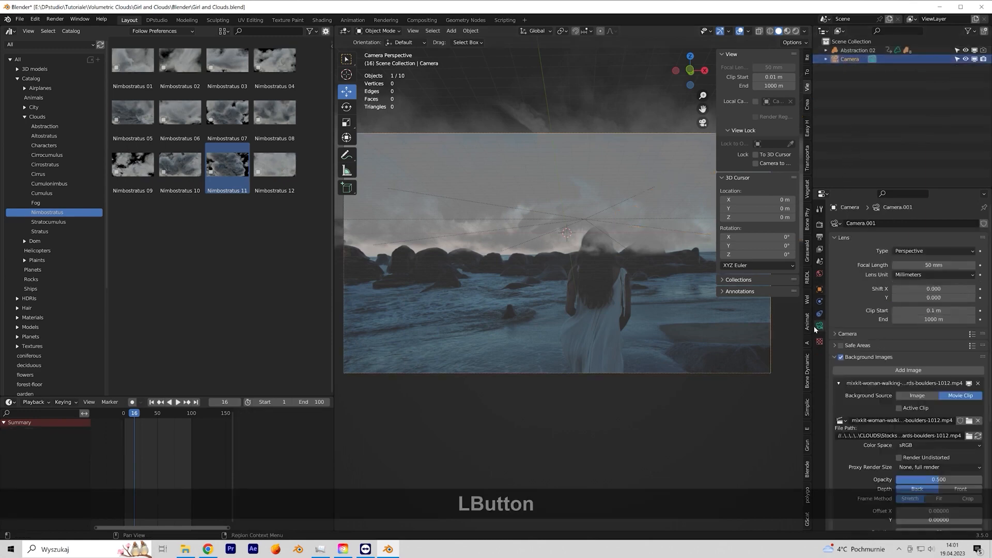
pyautogui.click(839, 357)
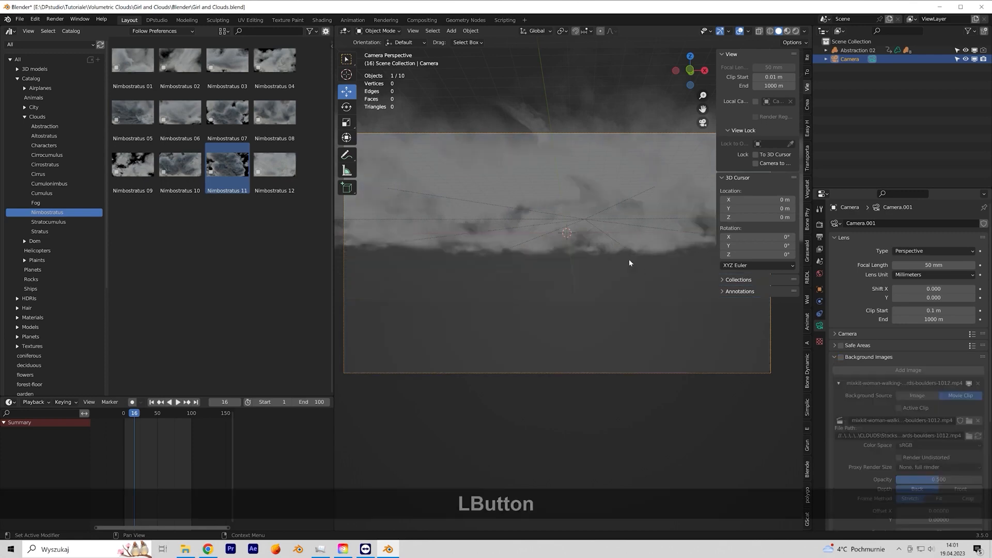
# - Lock the camera to the view, reframe it so the cloud disc fills the frame, and enable rendered shading
pyautogui.scroll(-4, 556, 230)
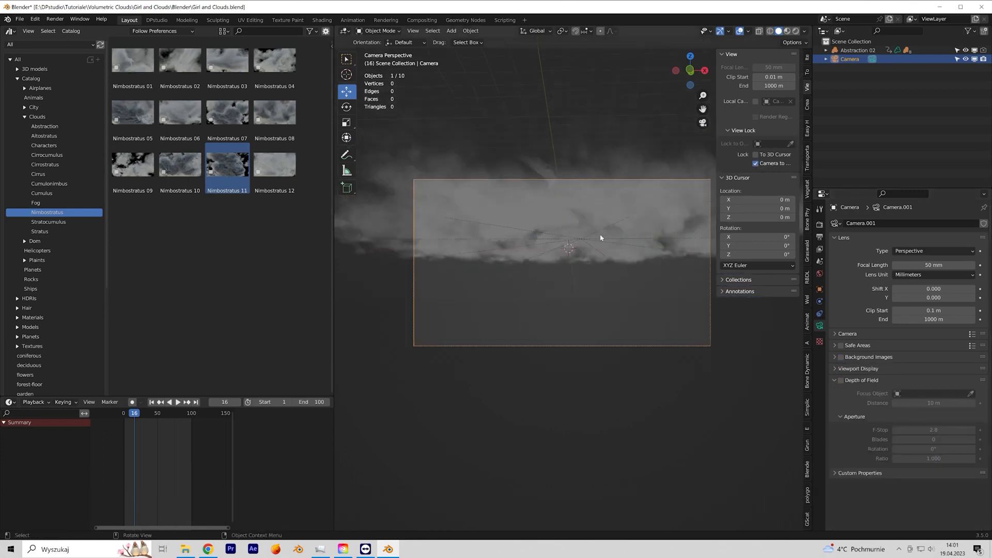
pyautogui.keyDown('shift'); pyautogui.moveTo(591, 238); pyautogui.dragTo(569, 258, button='middle'); pyautogui.keyUp('shift')
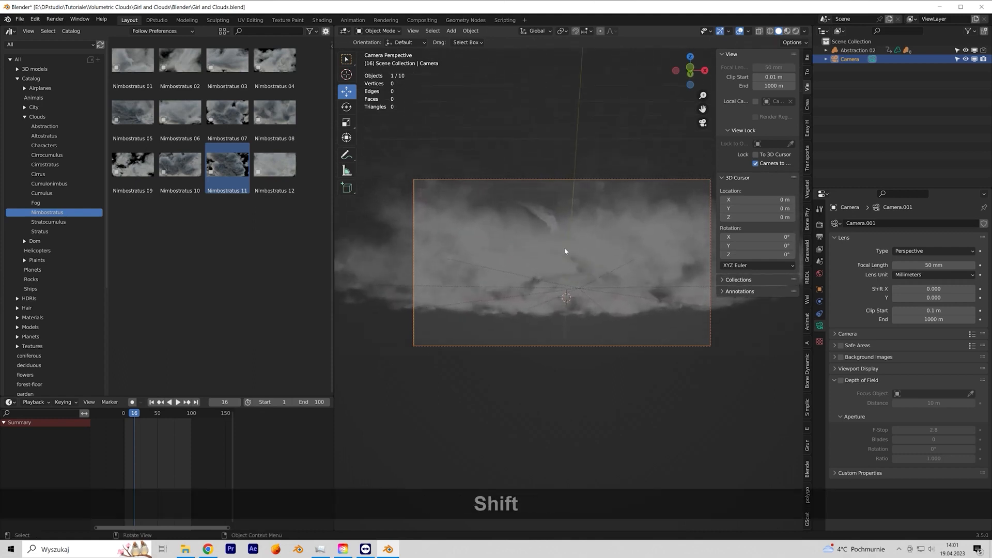
pyautogui.scroll(-2, 563, 251)
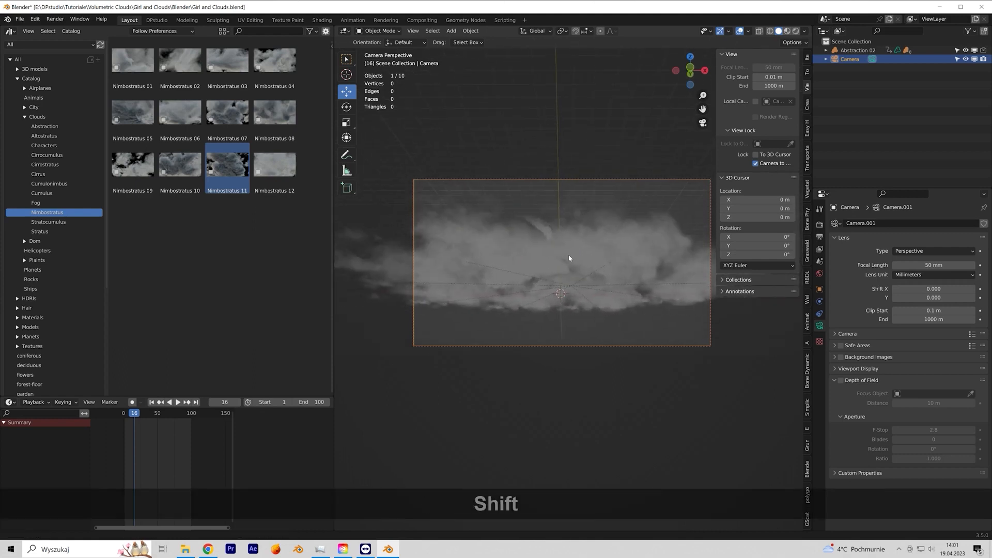
pyautogui.click(795, 30)
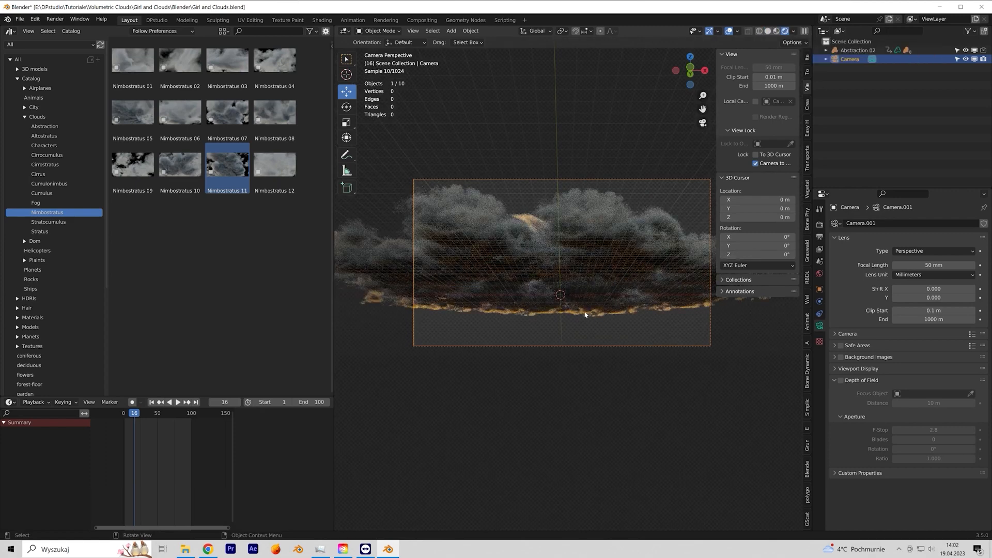
# - Scale up the Nimbostratus 11.002 cloud behind the vortex and slightly rescale the Nimbostratus 11 cloud
pyautogui.click(587, 208)
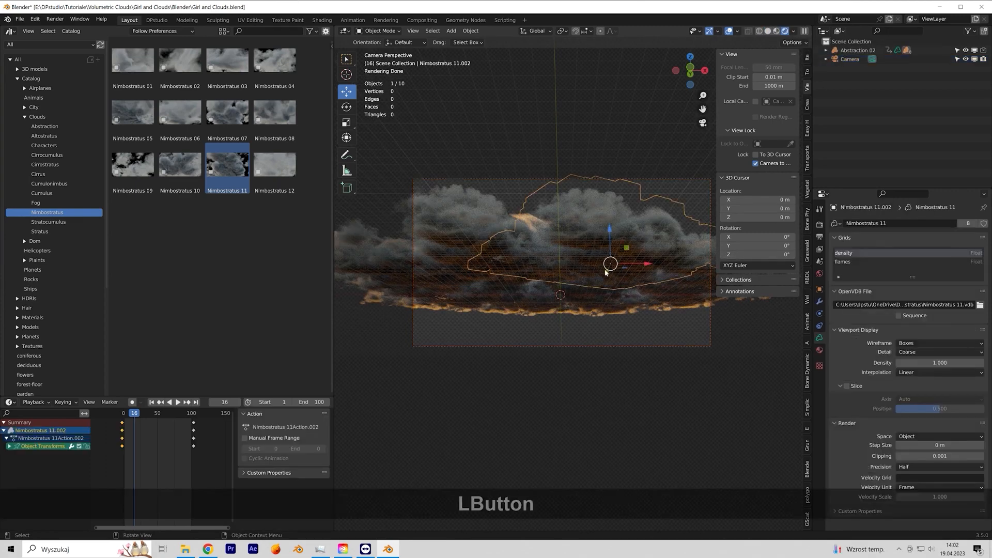
pyautogui.press('s')
pyautogui.click(392, 264)
pyautogui.click(389, 263)
pyautogui.click(389, 264)
pyautogui.press('s')
pyautogui.click(470, 259)
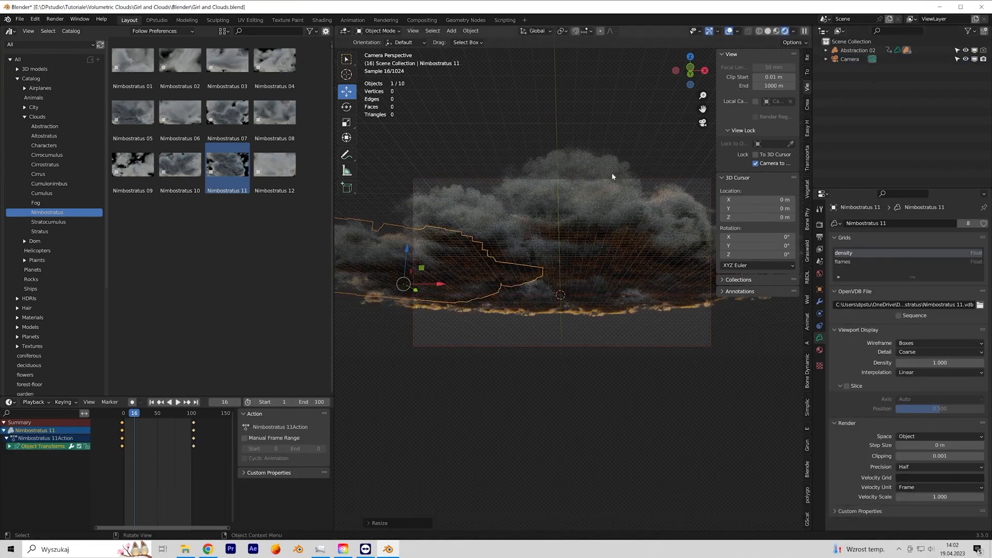
# - Unlock the camera from the view and adjust the Abstraction 02 cloud slightly in the top view
pyautogui.click(755, 163)
pyautogui.click(690, 58)
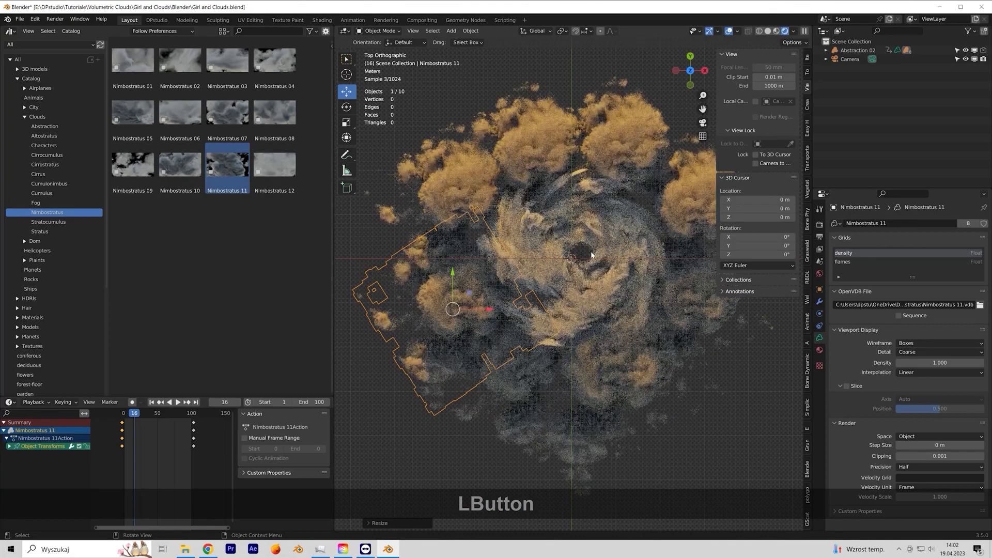
pyautogui.moveTo(569, 249); pyautogui.dragTo(594, 252)
pyautogui.click(594, 252)
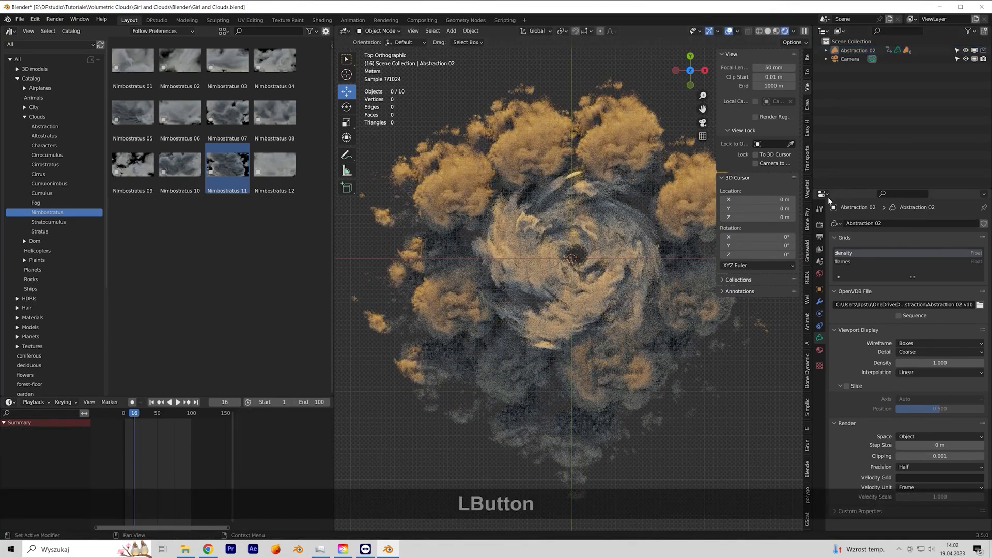
# - Add a point light at the vortex centre and set its power to 100000 W
pyautogui.click(451, 31)
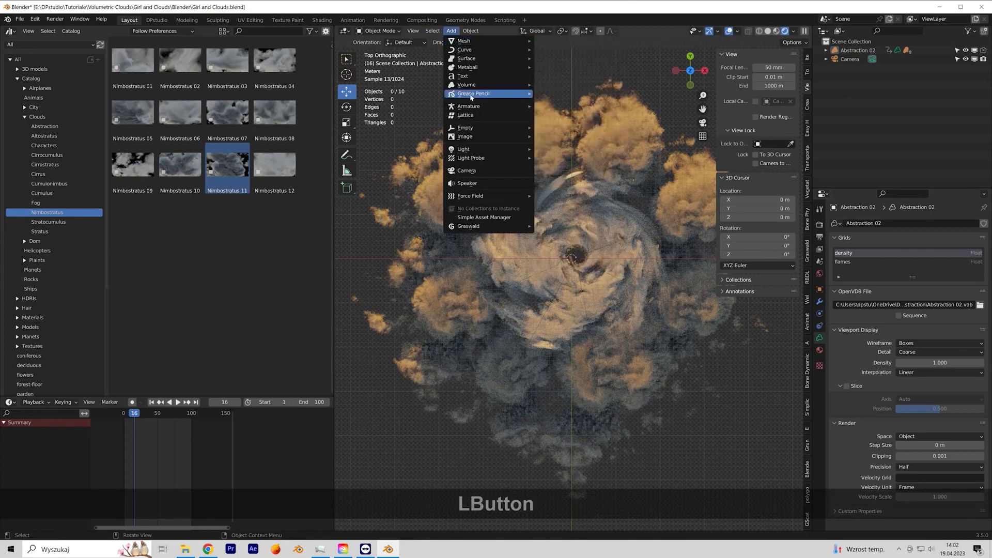
pyautogui.moveTo(477, 151)
pyautogui.click(553, 149)
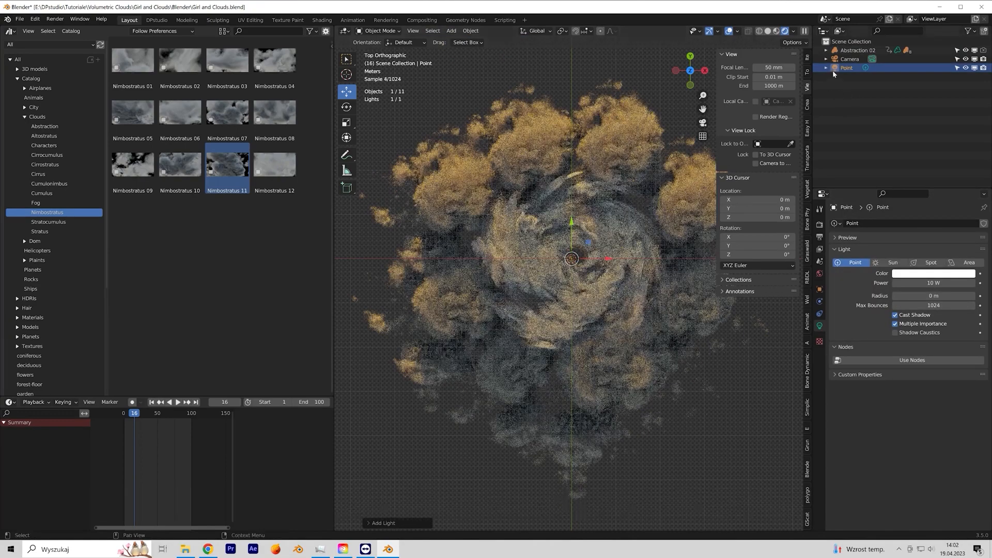
pyautogui.click(850, 50)
pyautogui.moveTo(593, 244); pyautogui.dragTo(590, 247)
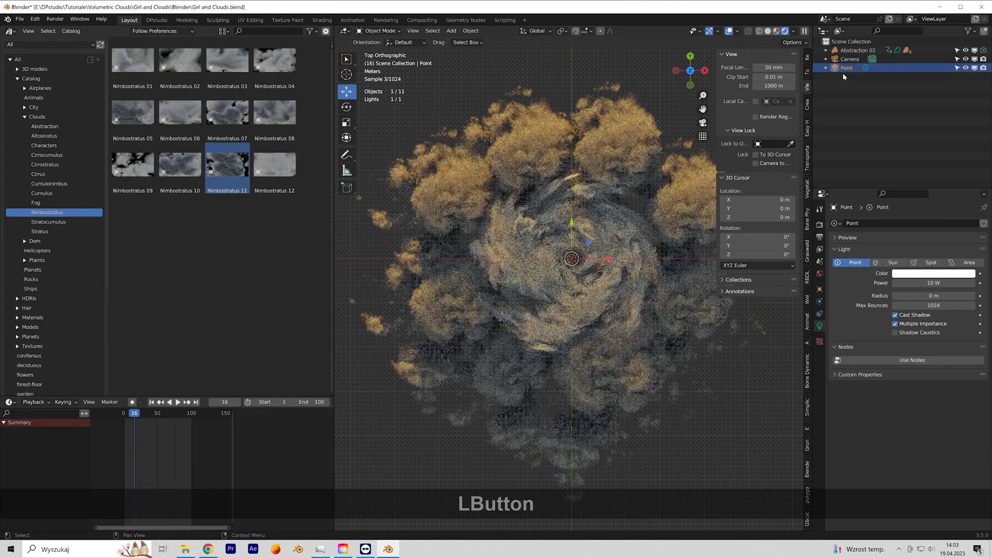
pyautogui.click(933, 282)
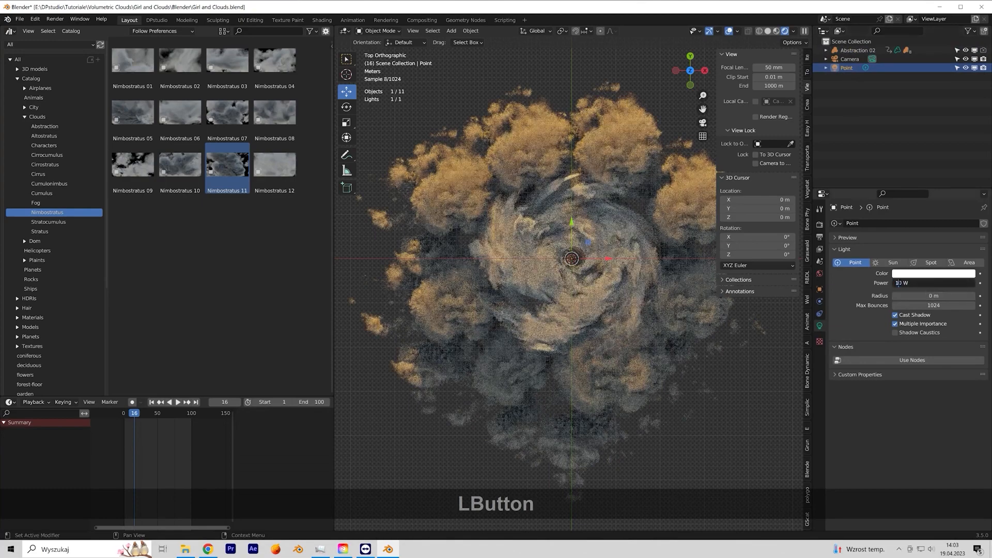
pyautogui.write('00')
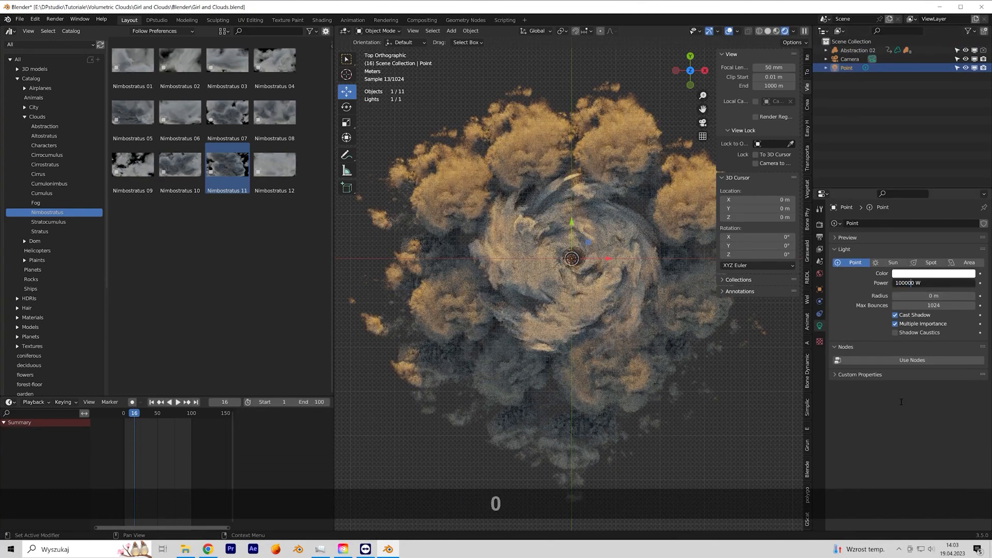
pyautogui.write('00')
pyautogui.click(901, 402)
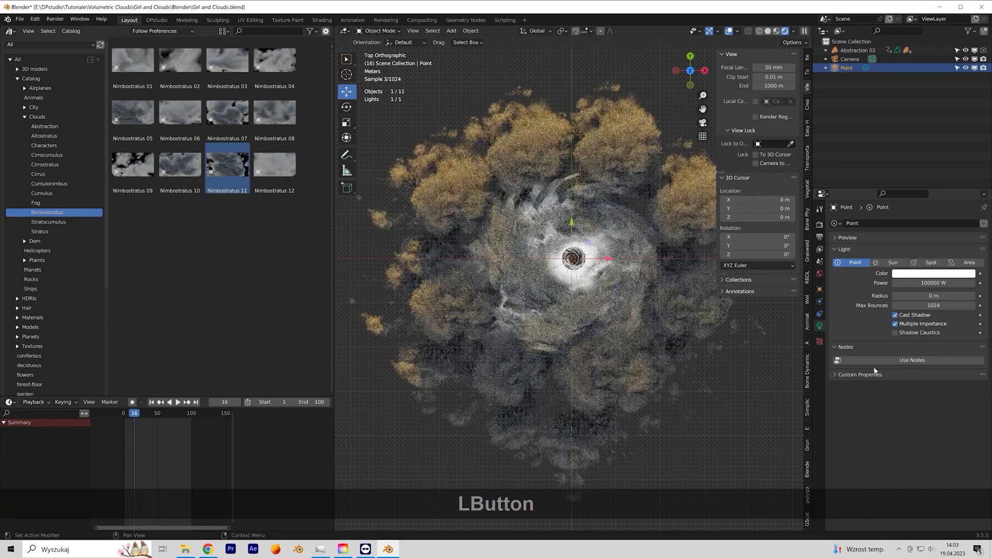
# - Look through the camera and reduce the point light's power to 9975.5 W
pyautogui.click(703, 123)
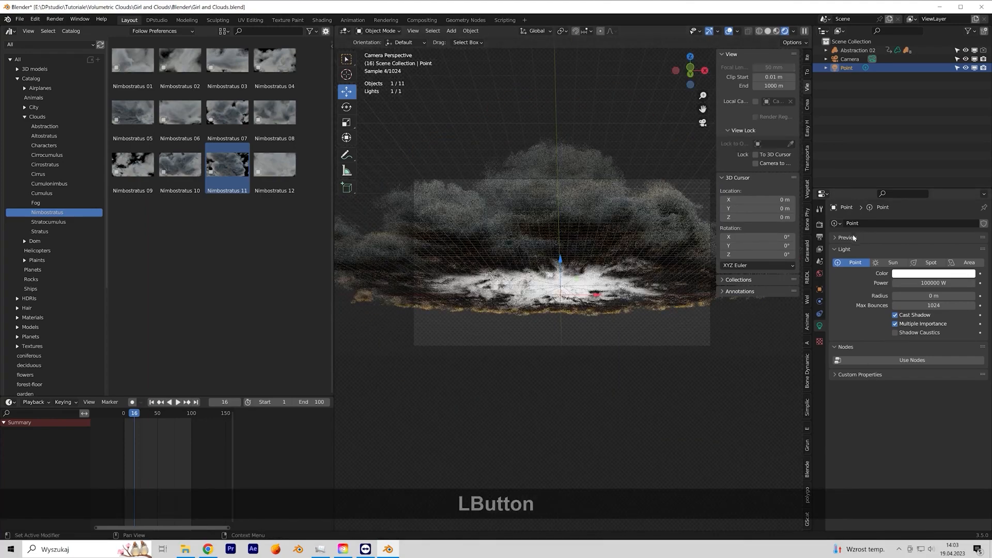
pyautogui.moveTo(933, 282); pyautogui.dragTo(925, 282)
pyautogui.click(925, 283)
pyautogui.click(908, 283)
pyautogui.press('BackSpace')
pyautogui.click(887, 438)
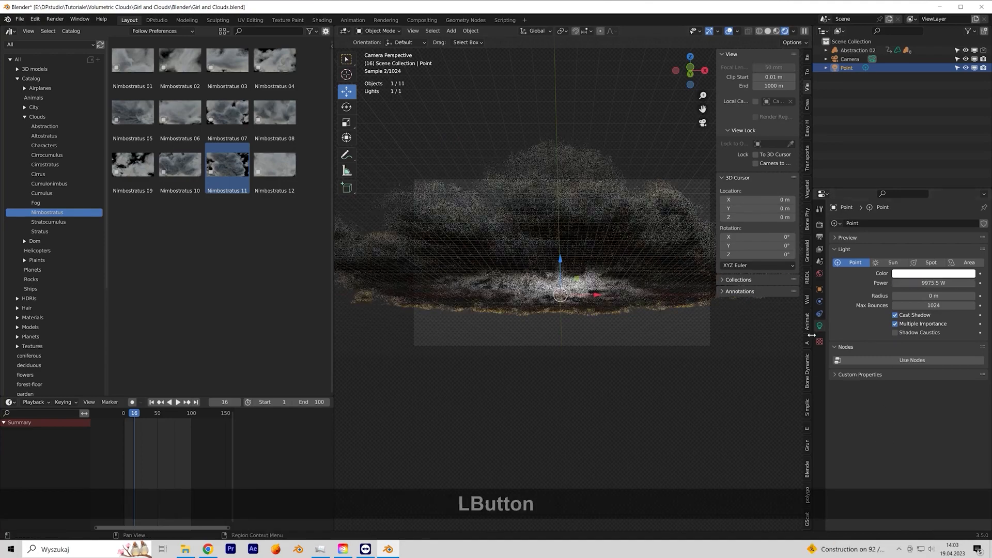
# - Raise the point light vertically above the vortex centre and tint its colour light blue
pyautogui.moveTo(572, 304); pyautogui.dragTo(572, 289)
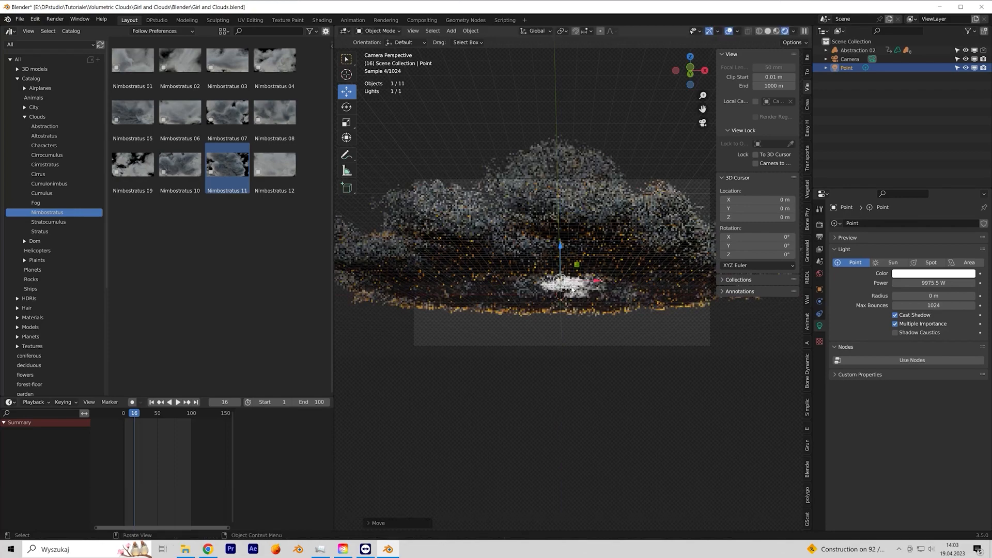
pyautogui.moveTo(563, 298); pyautogui.dragTo(563, 284)
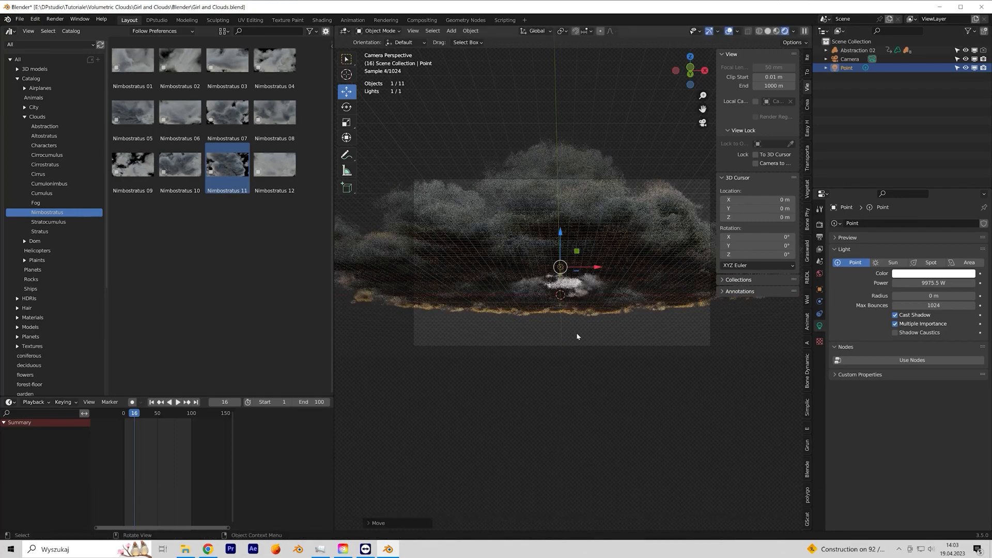
pyautogui.moveTo(560, 234); pyautogui.dragTo(560, 237)
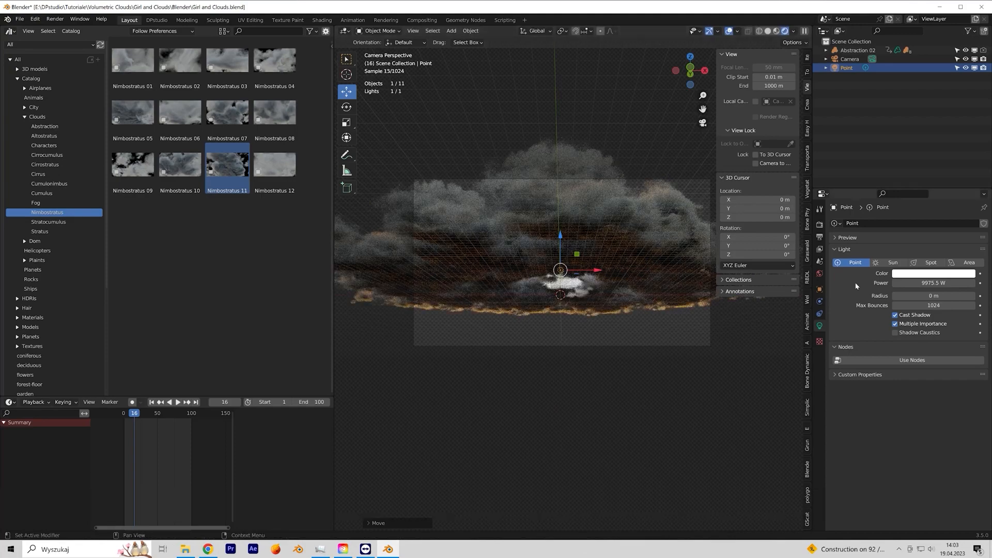
pyautogui.click(933, 273)
pyautogui.moveTo(932, 186); pyautogui.dragTo(936, 178)
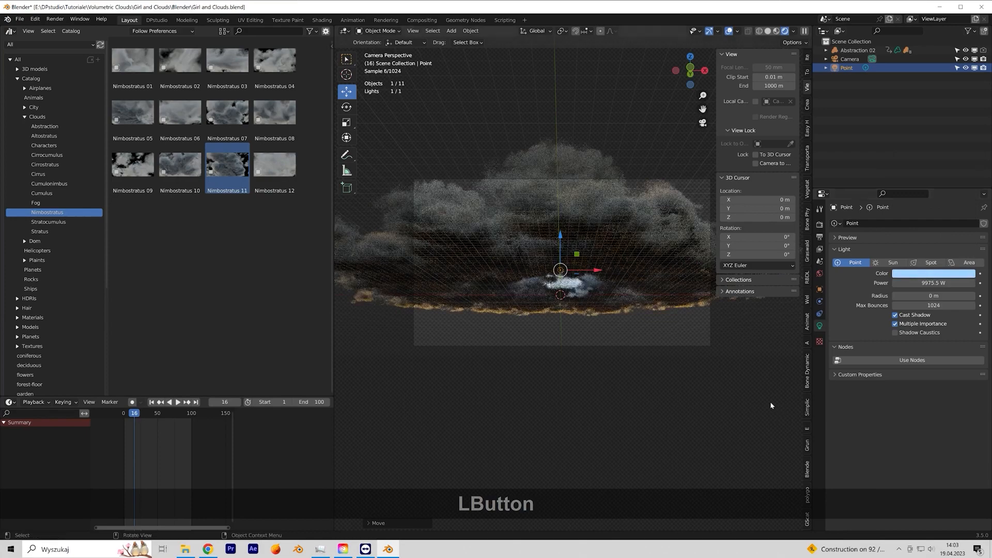
# - Keyframe the point light's power at frame 16 and show it in a widened Graph Editor
pyautogui.click(980, 283)
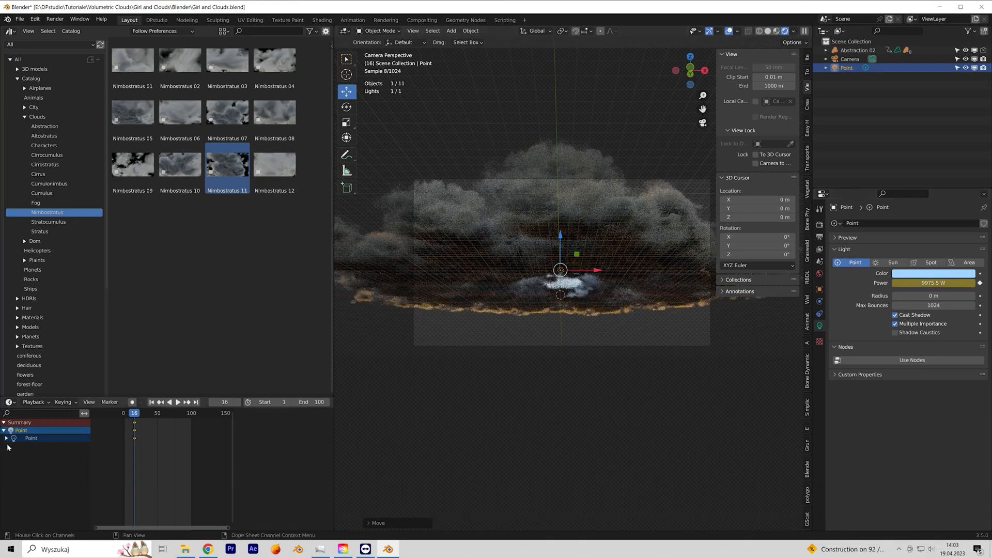
pyautogui.click(10, 402)
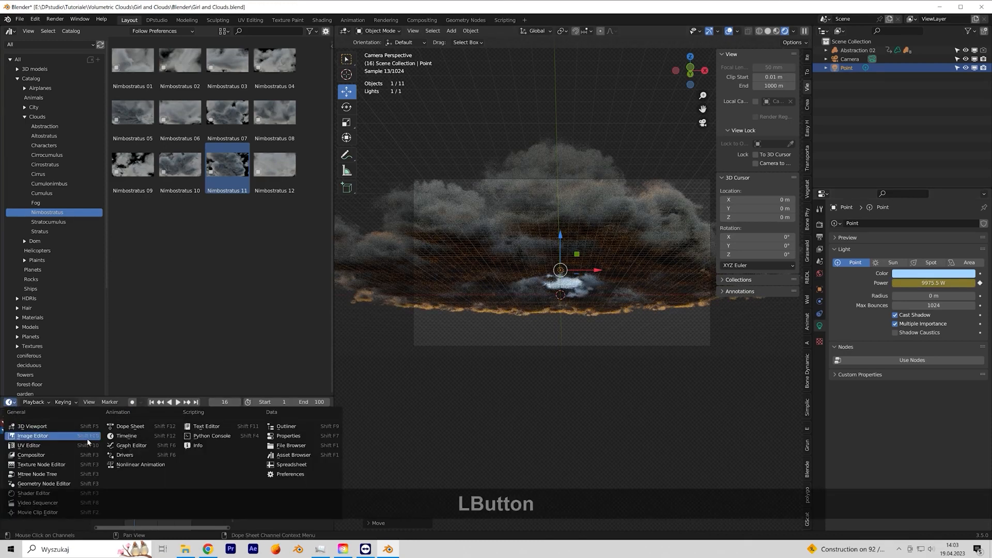
pyautogui.click(109, 447)
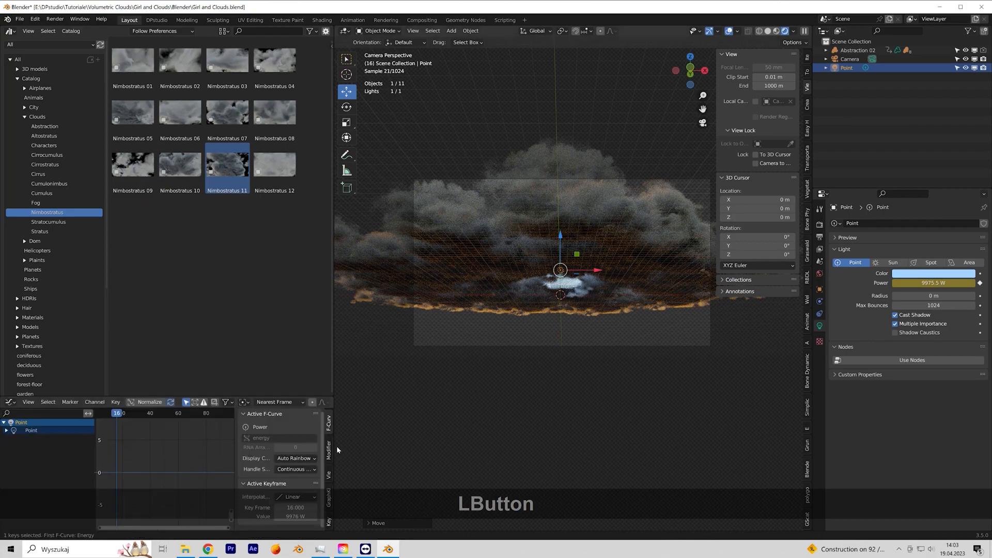
pyautogui.moveTo(333, 448); pyautogui.dragTo(405, 449)
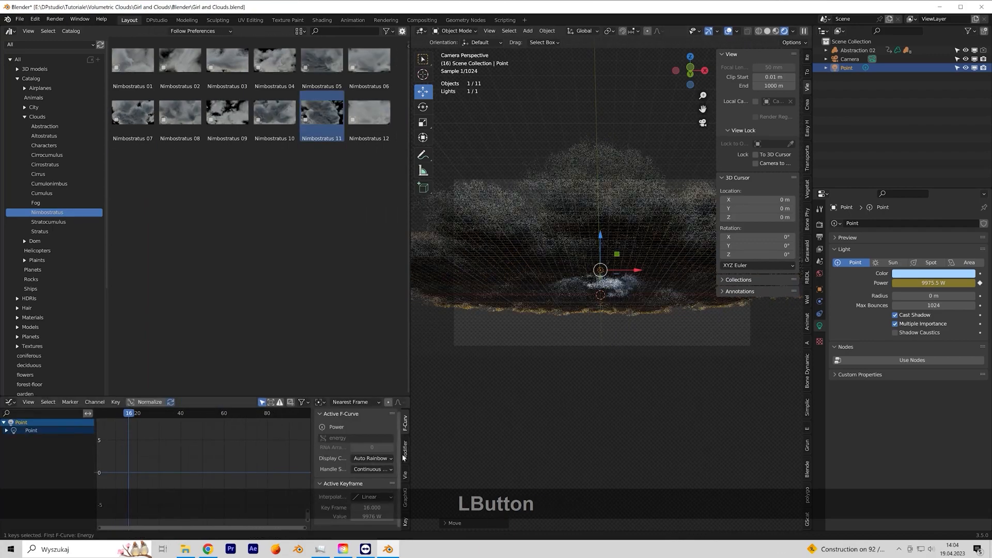
# - Add a Noise modifier to the light's power curve with scale 127.6 and strength 158.9
pyautogui.click(404, 455)
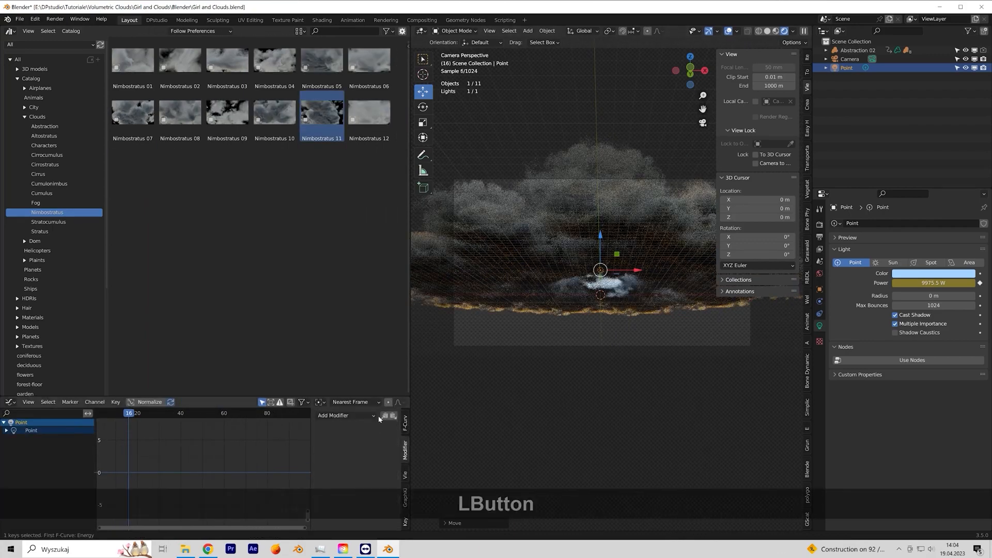
pyautogui.click(371, 418)
pyautogui.click(353, 460)
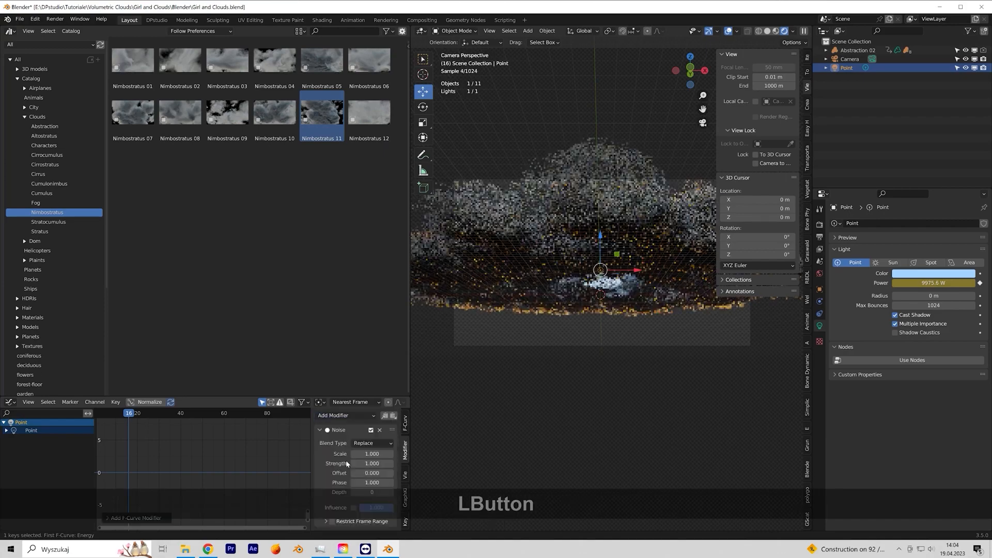
pyautogui.moveTo(359, 450); pyautogui.dragTo(392, 463)
pyautogui.click(241, 500)
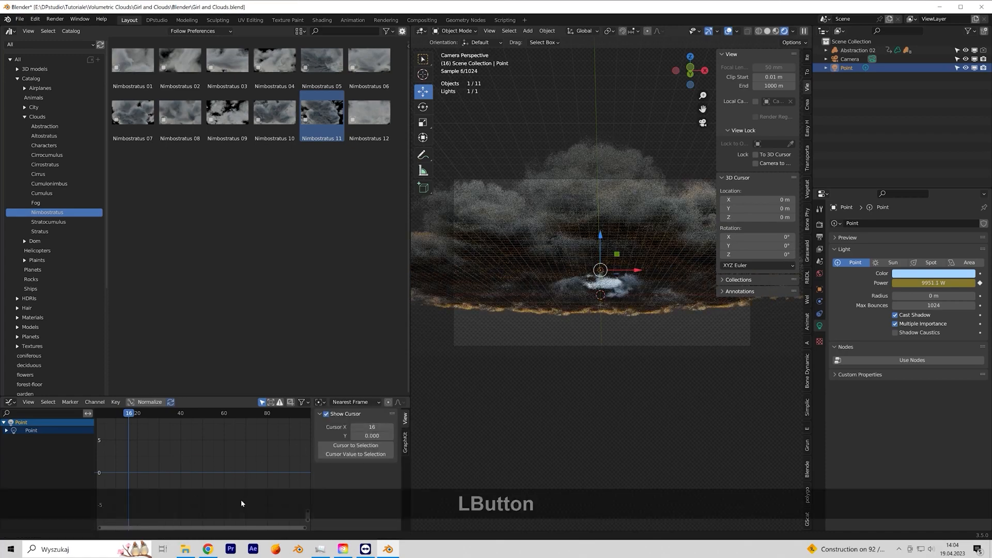
# - Enable Normalize in the Graph Editor and expand the point light's channels to select its Power curve
pyautogui.click(150, 401)
pyautogui.scroll(-9, 244, 468)
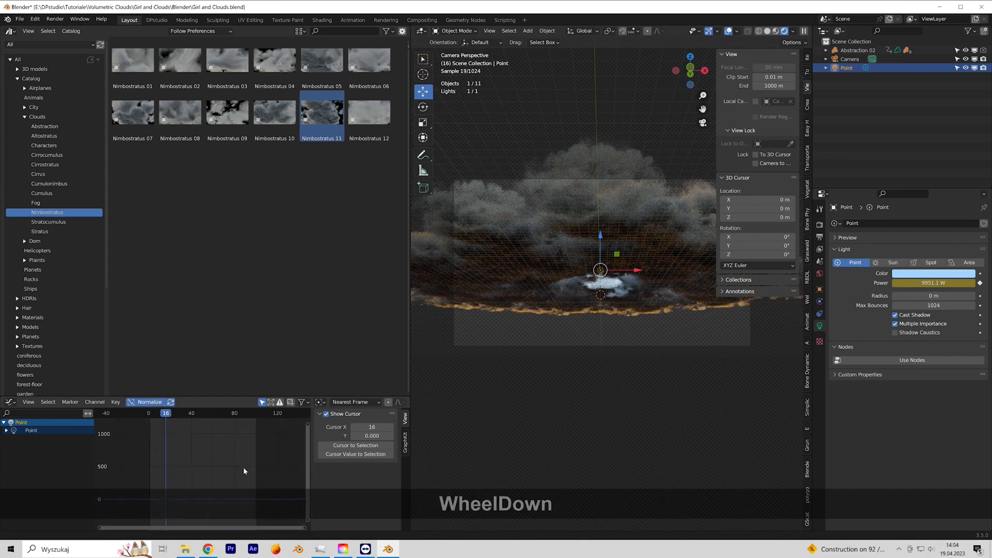
pyautogui.moveTo(199, 490); pyautogui.dragTo(233, 435, button='middle')
pyautogui.scroll(4, 231, 435)
pyautogui.scroll(-2, 201, 442)
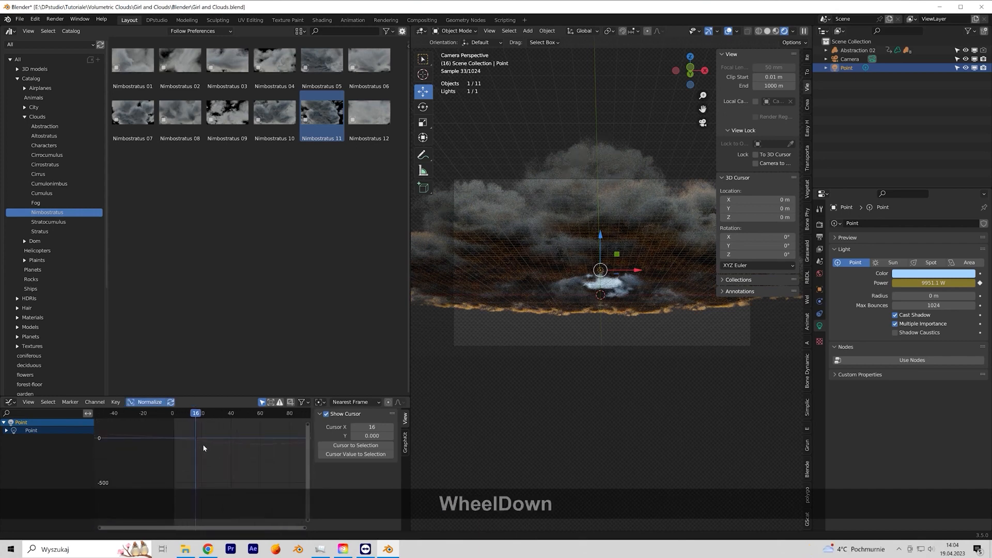
pyautogui.click(197, 447)
pyautogui.click(6, 431)
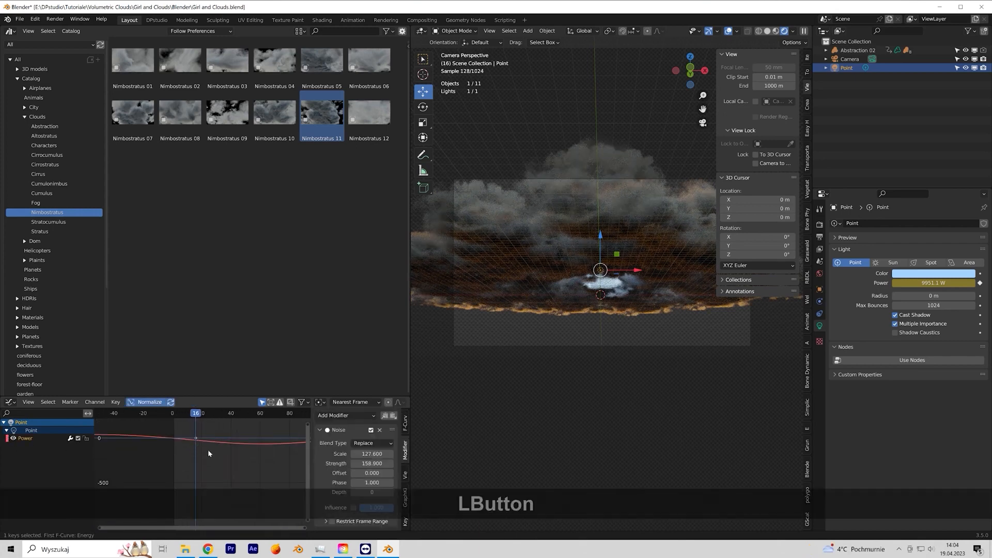
# - Set the Power curve's noise scale to 0.7 and its strength to 506.1
pyautogui.moveTo(372, 463); pyautogui.dragTo(331, 454)
pyautogui.click(180, 414)
pyautogui.moveTo(180, 417); pyautogui.dragTo(191, 417)
pyautogui.moveTo(365, 464); pyautogui.dragTo(465, 464)
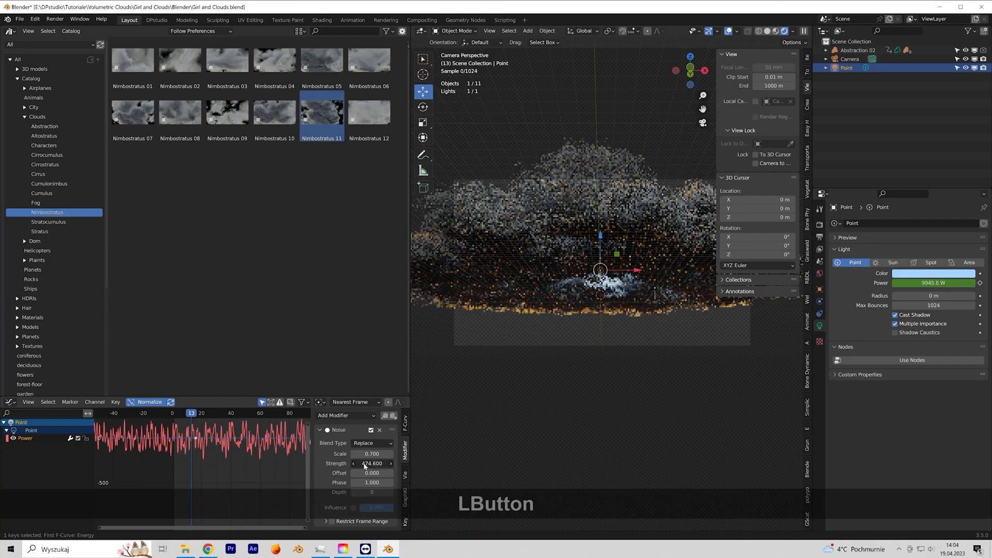
pyautogui.keyDown('shift'); pyautogui.moveTo(365, 463); pyautogui.dragTo(393, 463); pyautogui.keyUp('shift')
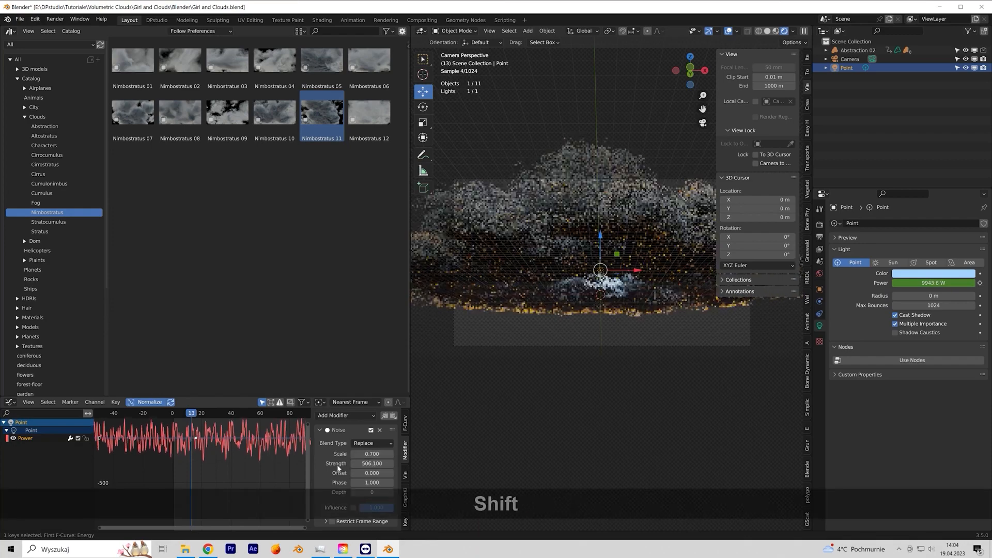
# - Scrub to frame 29 to check the flicker and set the noise strength to 5006.1
pyautogui.moveTo(175, 418); pyautogui.dragTo(215, 419)
pyautogui.click(367, 463)
pyautogui.click(357, 464)
pyautogui.write('0')
pyautogui.click(257, 483)
pyautogui.scroll(-5, 178, 452)
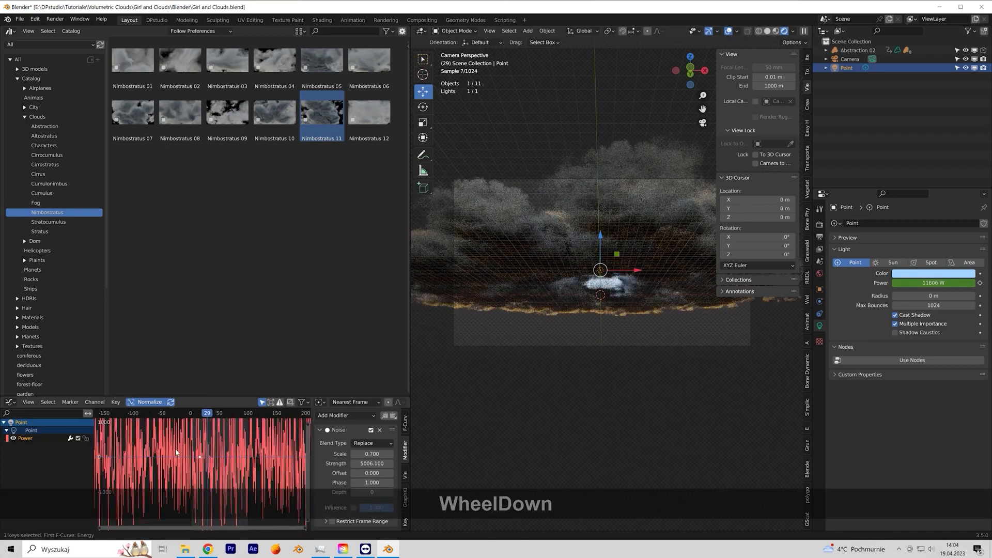
# - Scrub to frame 89, increase the noise strength further, and check the light's flicker at another frame
pyautogui.moveTo(195, 413); pyautogui.dragTo(219, 414)
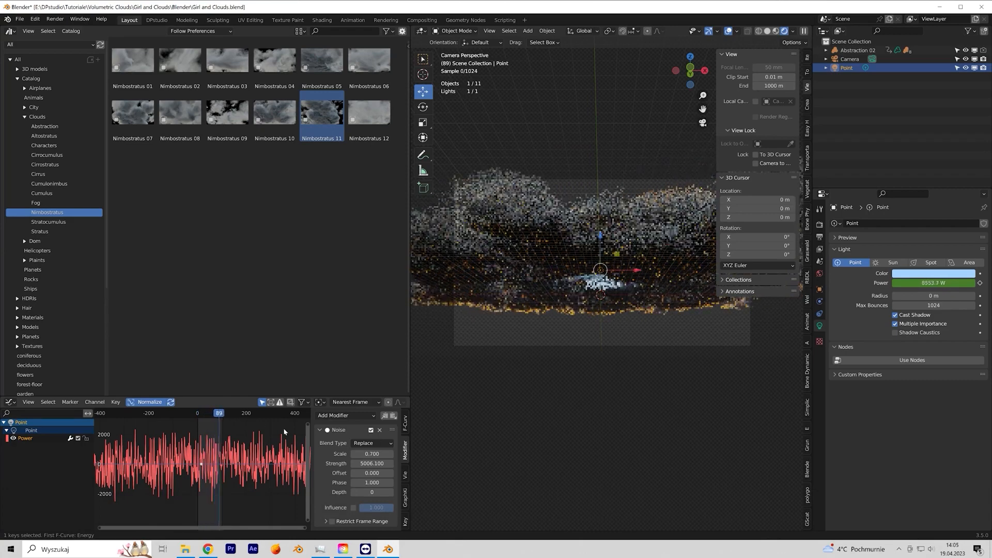
pyautogui.click(368, 463)
pyautogui.click(355, 464)
pyautogui.write('8')
pyautogui.click(209, 413)
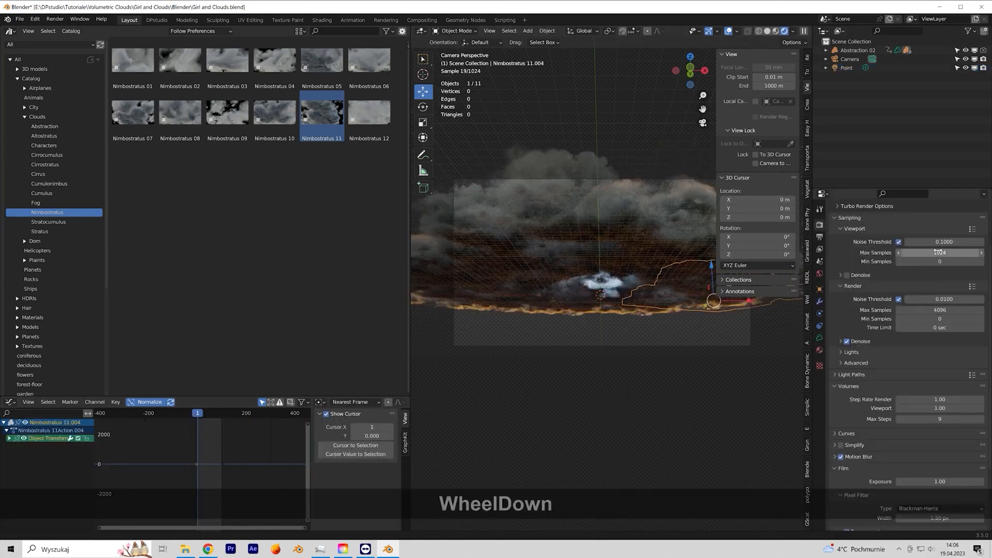
# - Set the render max samples to 600 and check the render denoising options
pyautogui.scroll(-1, 937, 252)
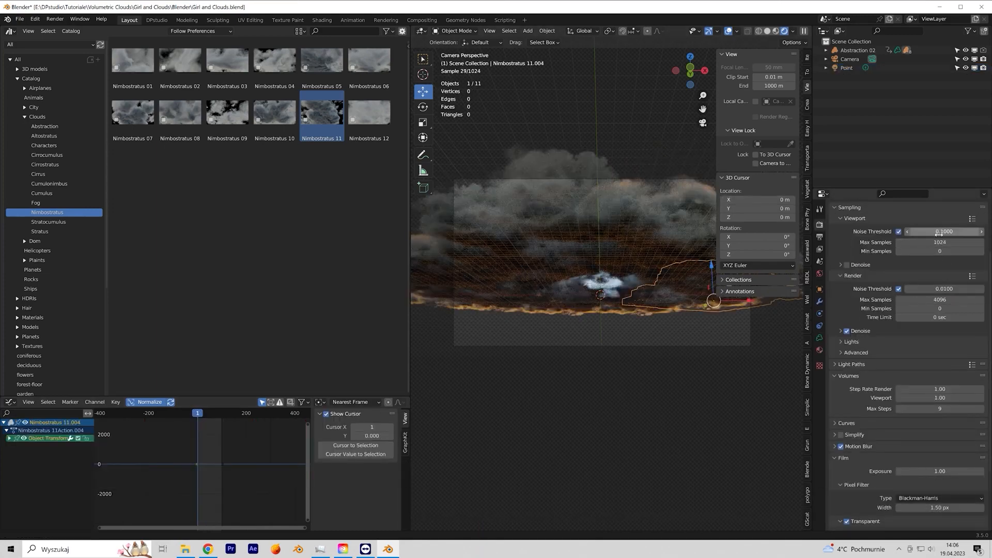
pyautogui.click(940, 300)
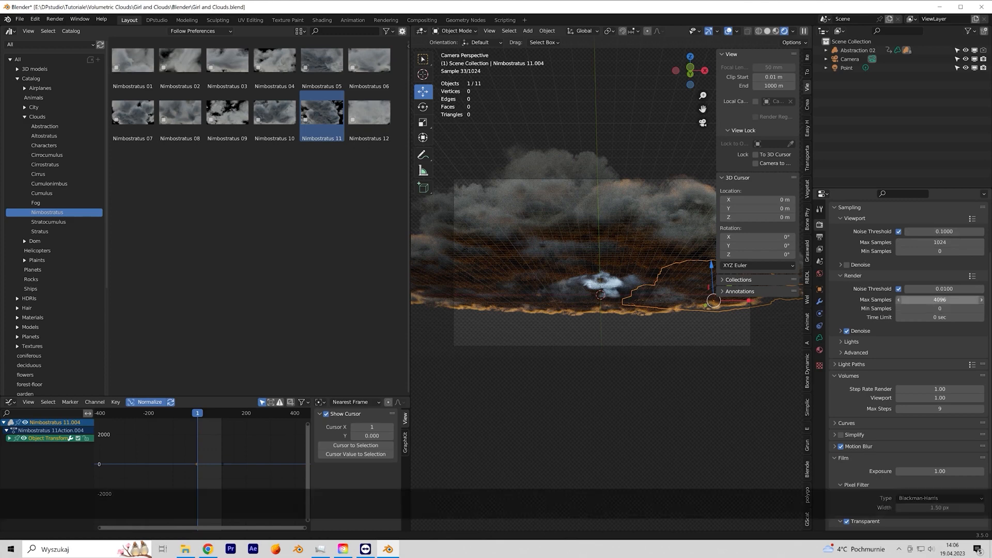
pyautogui.write('600')
pyautogui.click(855, 307)
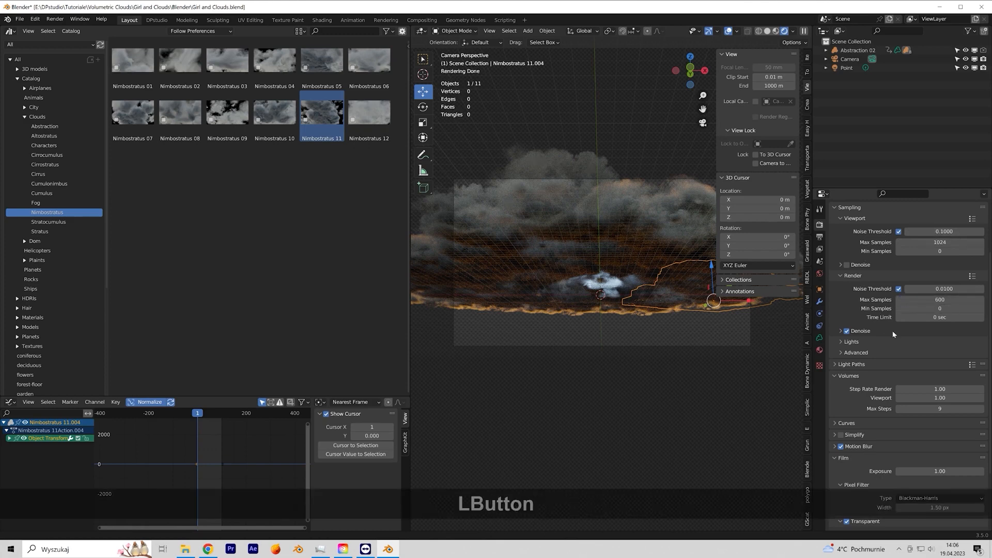
pyautogui.click(842, 332)
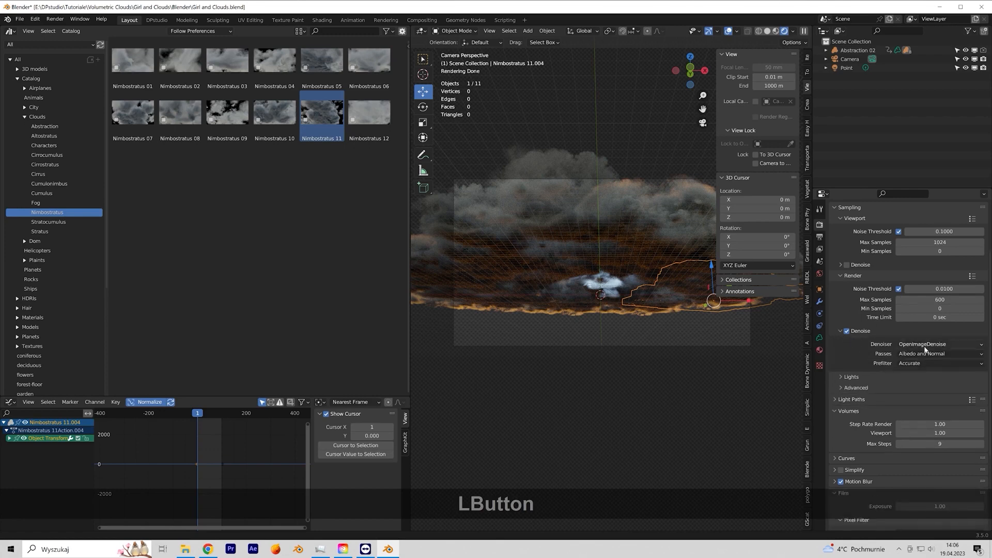
pyautogui.click(842, 332)
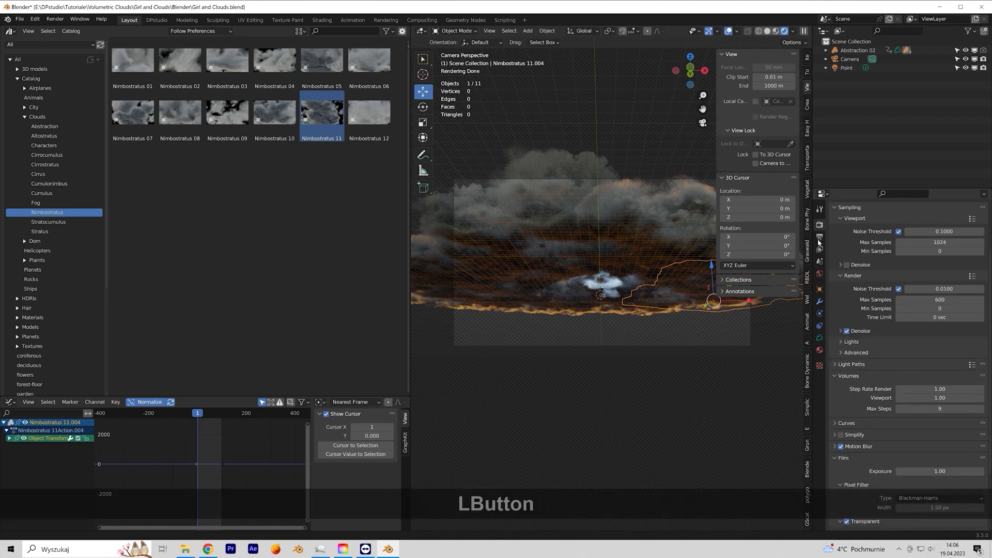
# - Name the render output file Clouds in the desktop folder
pyautogui.click(820, 212)
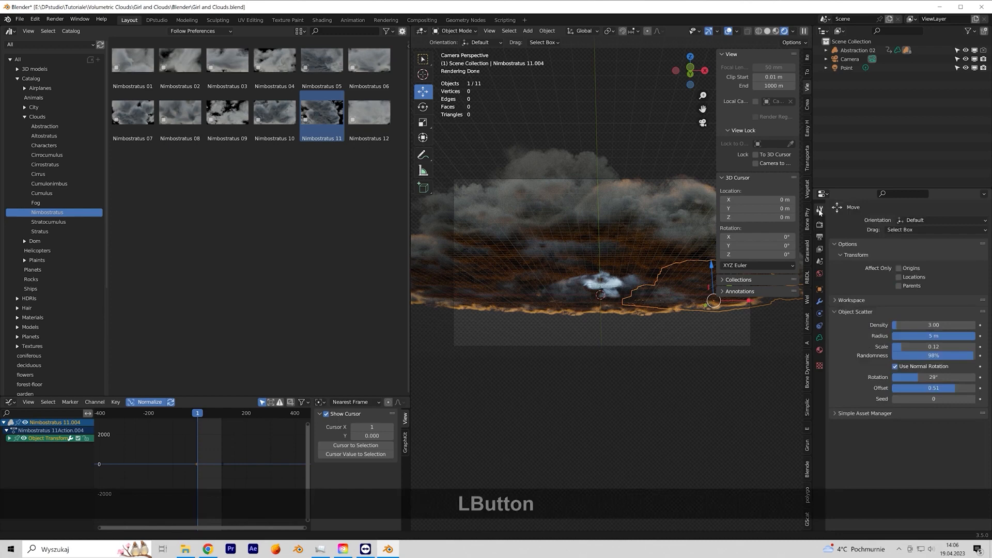
pyautogui.click(820, 236)
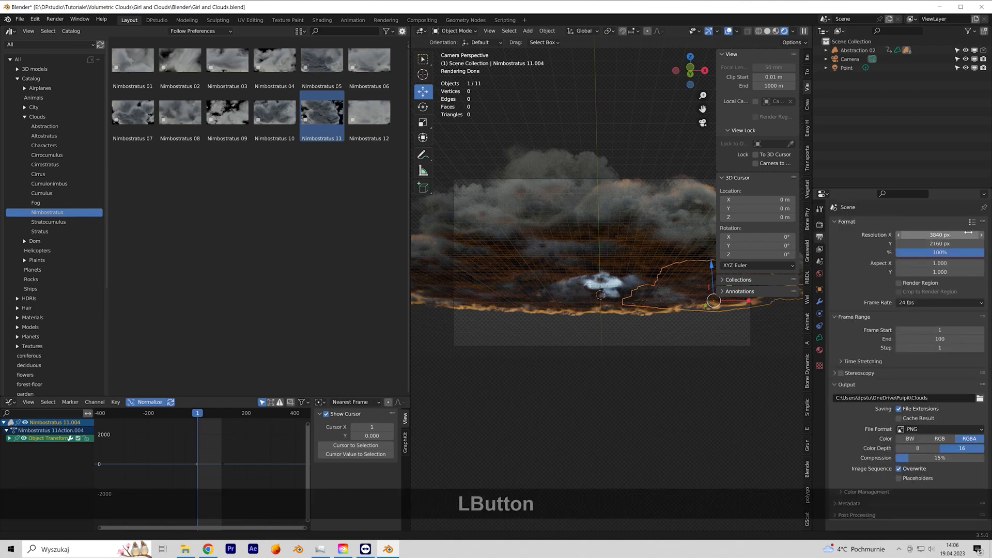
pyautogui.click(972, 222)
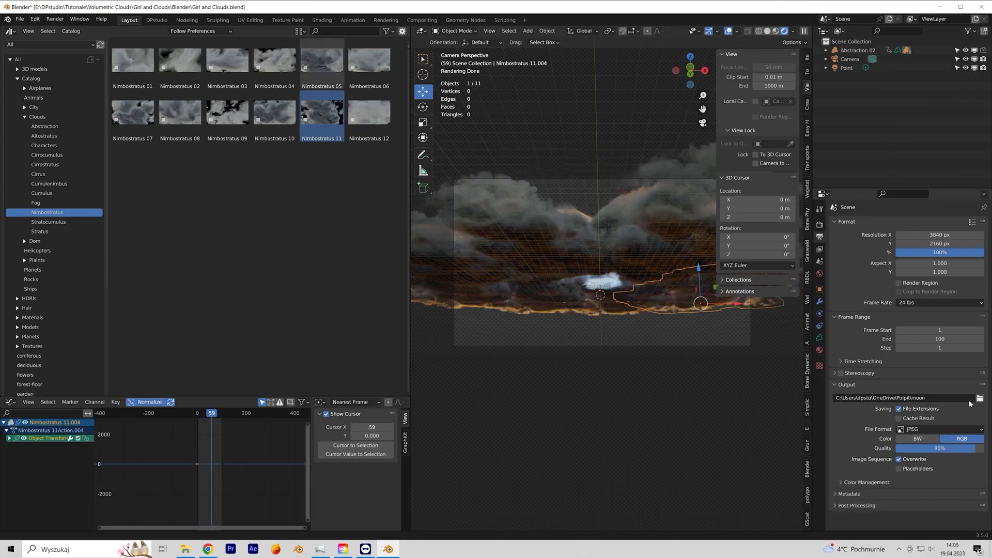
pyautogui.click(979, 399)
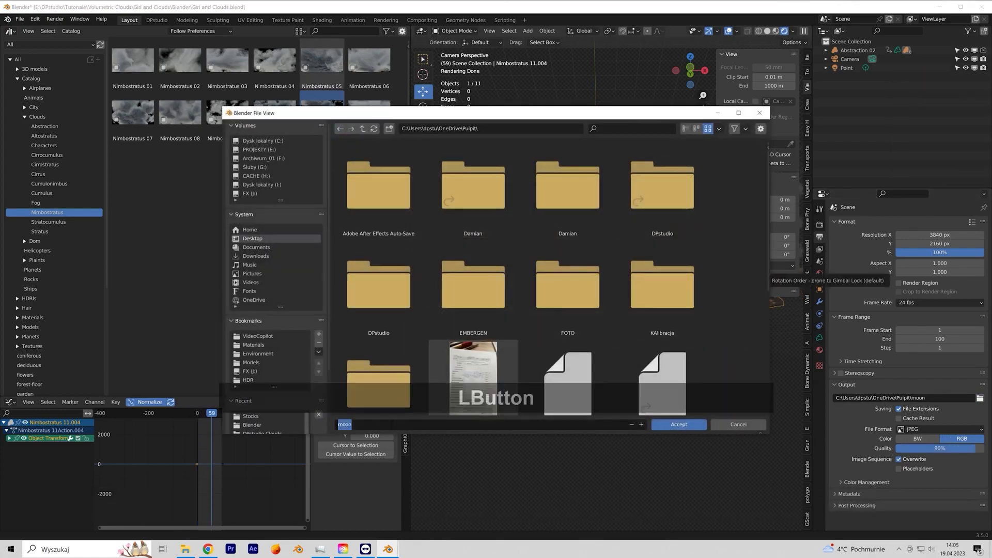
pyautogui.write('Clo')
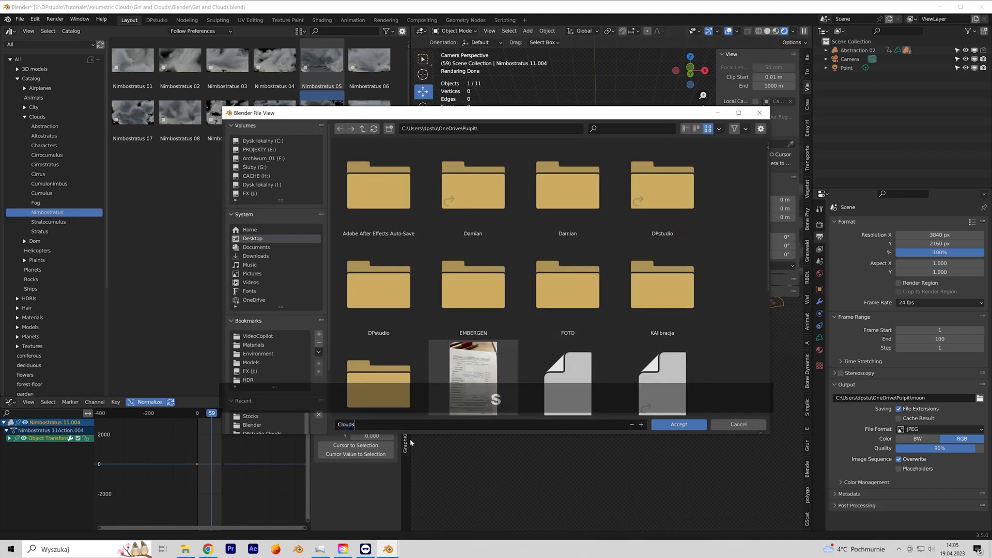
pyautogui.write('uds')
pyautogui.click(679, 424)
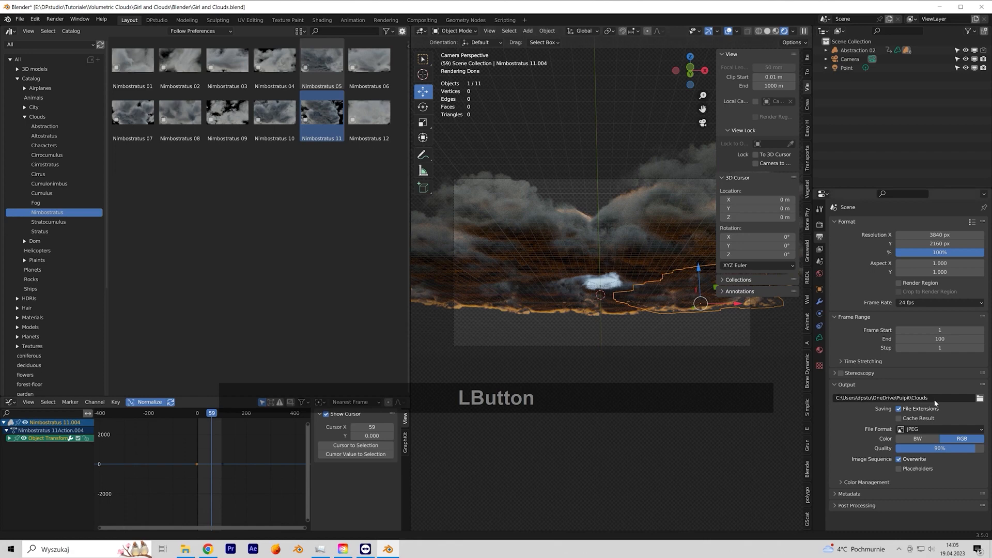
# - Set the output format to 16-bit PNG with RGBA color and start the turbo tools animation render
pyautogui.click(915, 429)
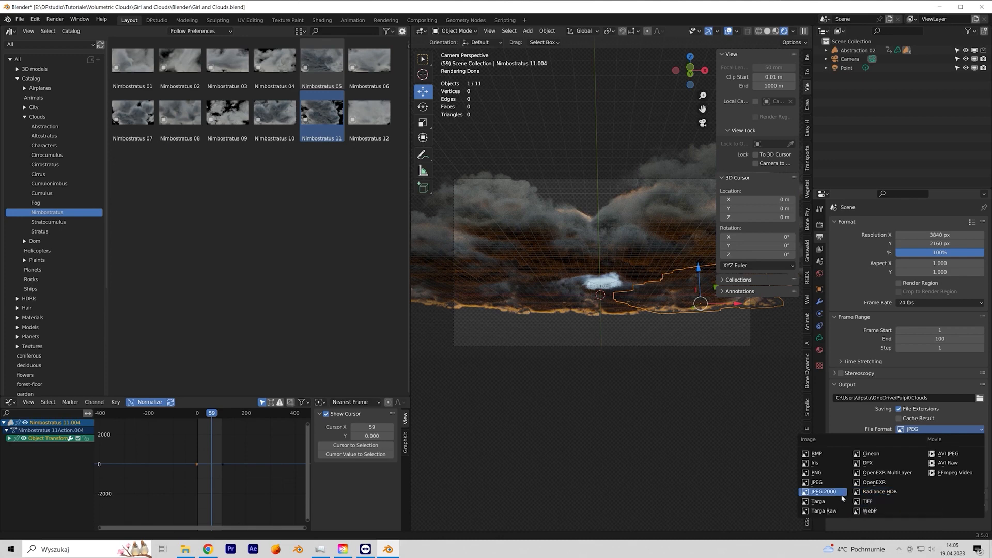
pyautogui.click(832, 473)
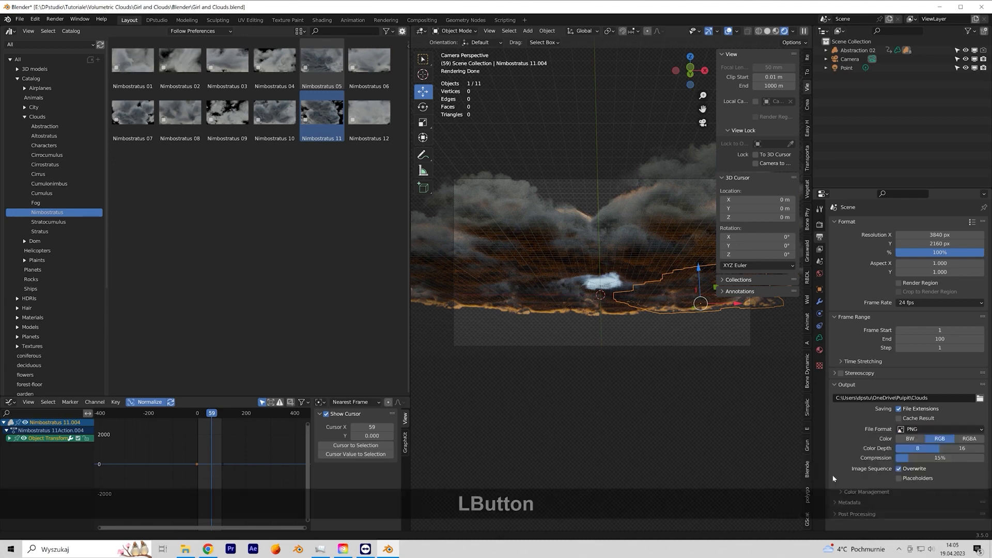
pyautogui.click(962, 448)
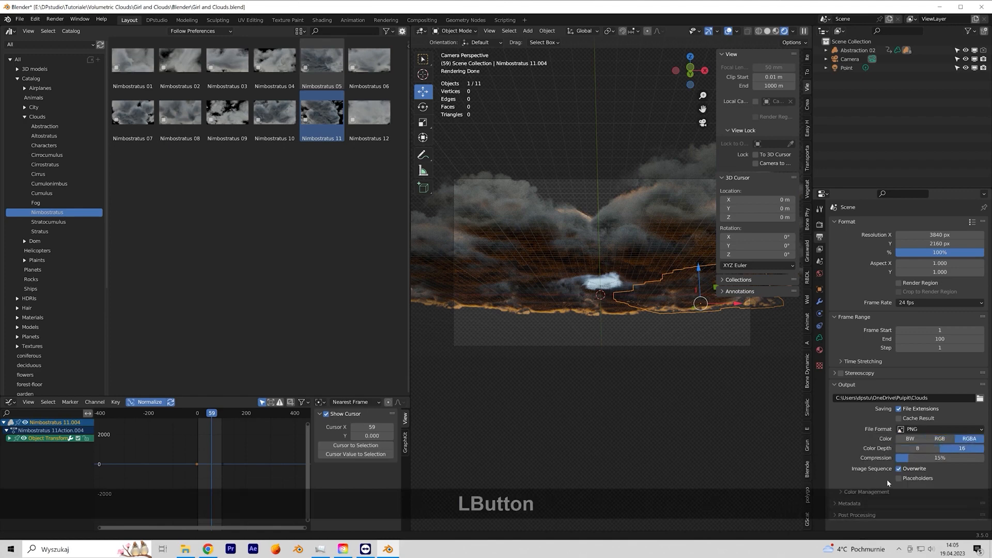
pyautogui.click(55, 18)
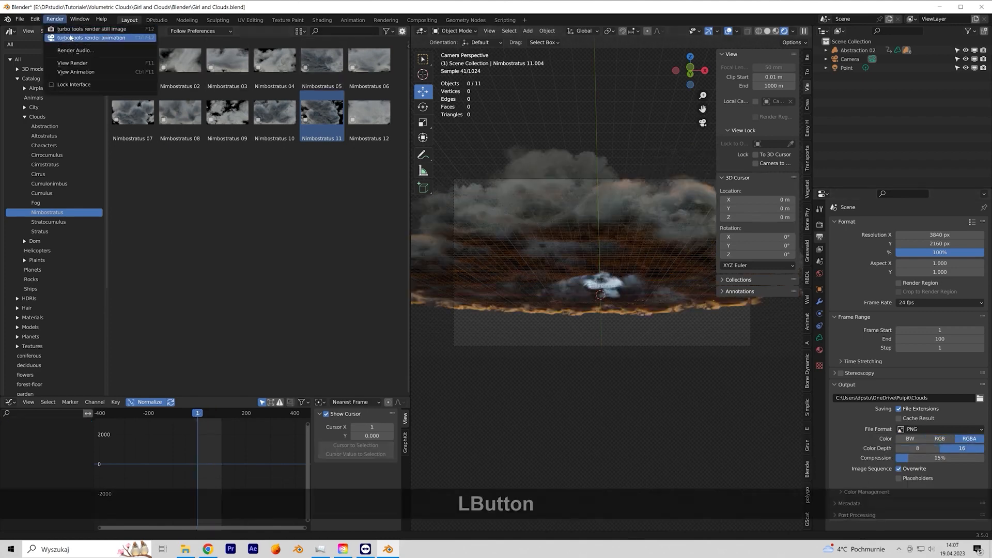
pyautogui.click(71, 37)
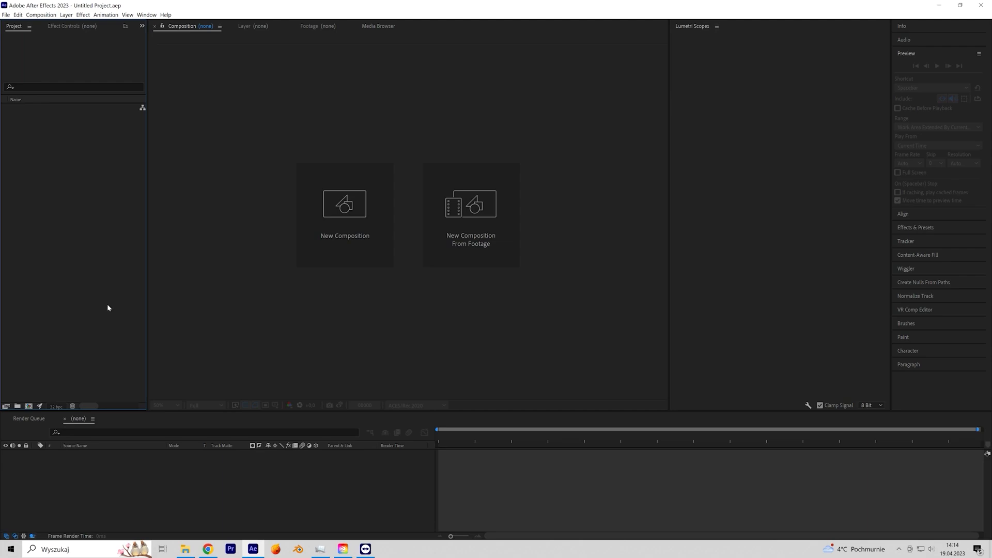
# - In After Effects, import the mixkit-woman-walking-on-beach-towards-boulders-1012.mp4 clip into the project
pyautogui.hotkey('alt', 'F9')
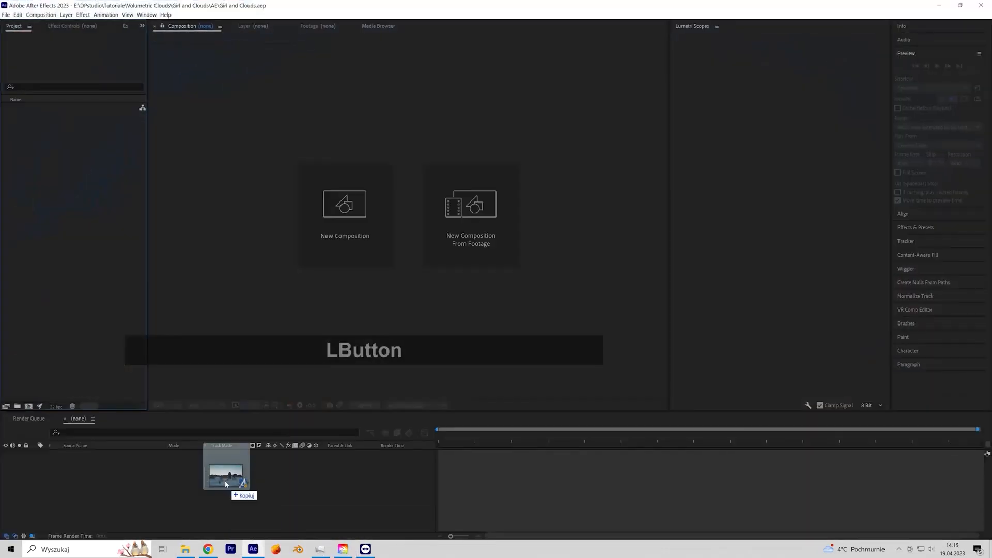
pyautogui.moveTo(223, 479); pyautogui.dragTo(71, 326)
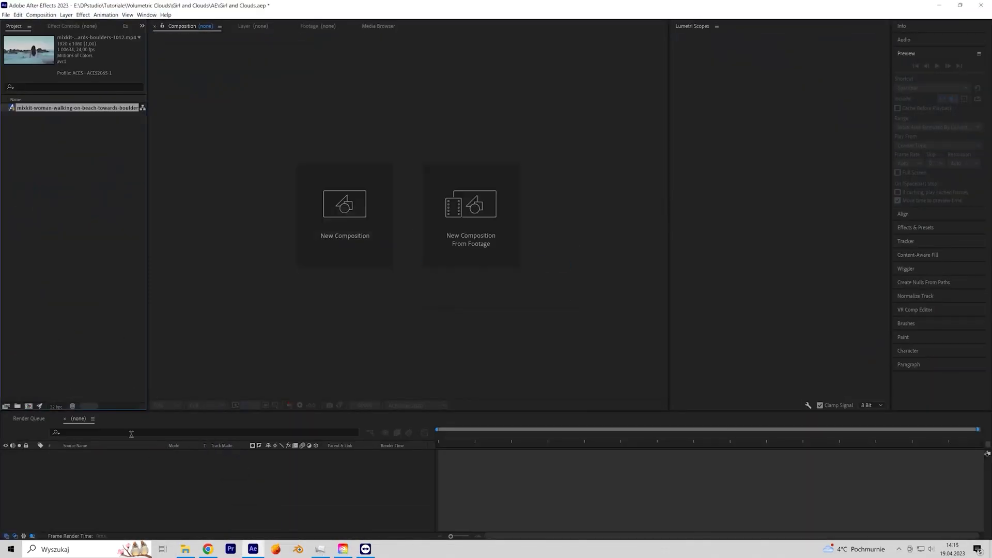
# - Import the rendered clouds from the Renders/09 folder as a TIFF sequence starting at 090001
pyautogui.click(6, 15)
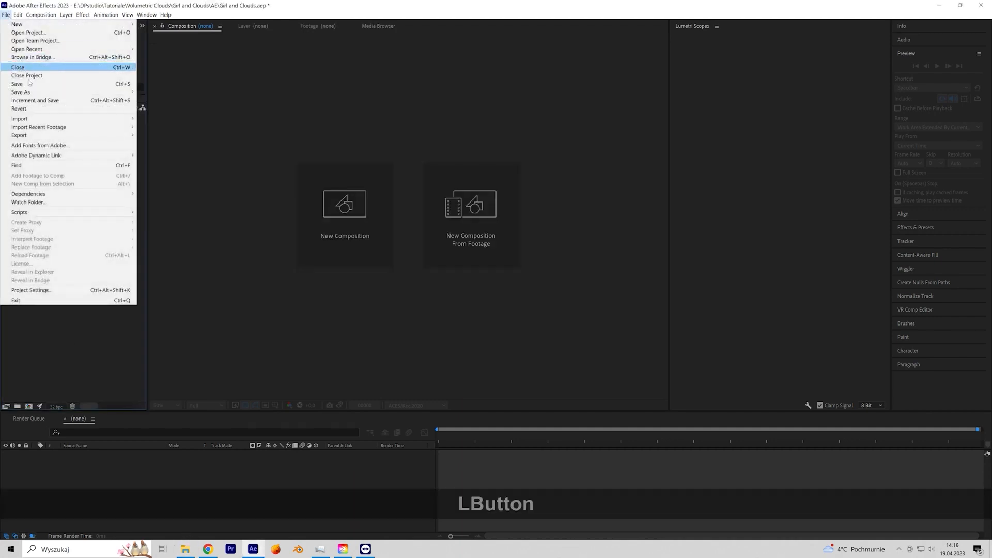
pyautogui.moveTo(36, 118)
pyautogui.click(149, 119)
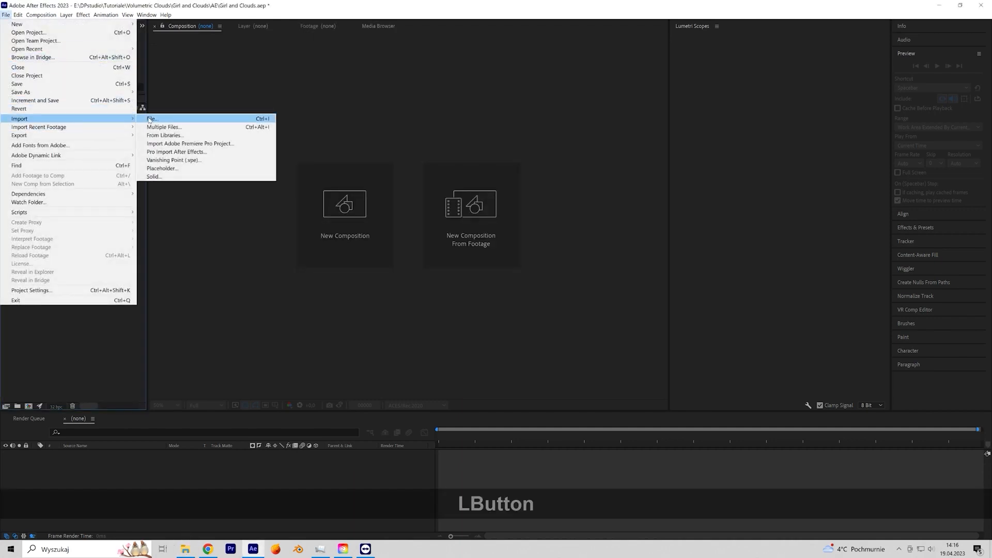
pyautogui.press('Return')
pyautogui.click(206, 95)
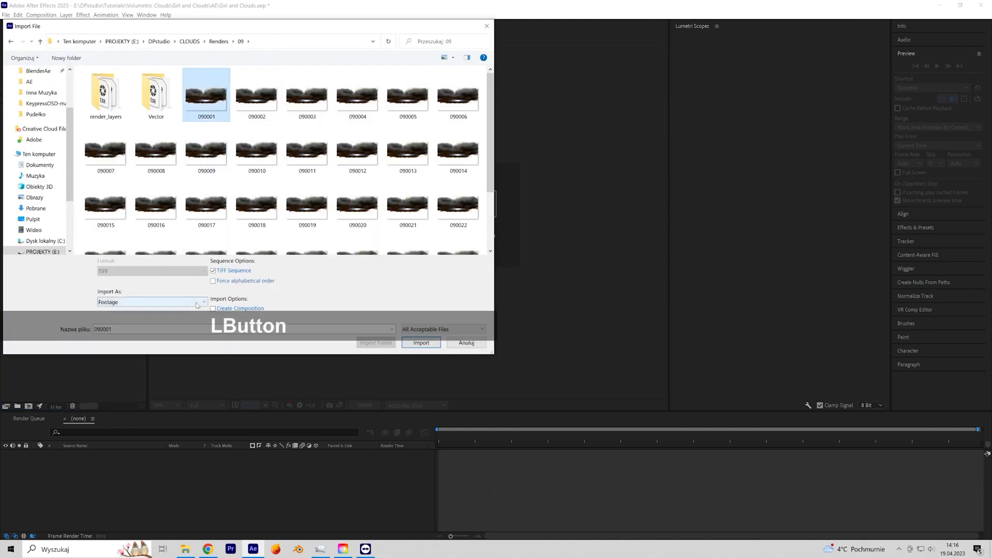
pyautogui.click(424, 341)
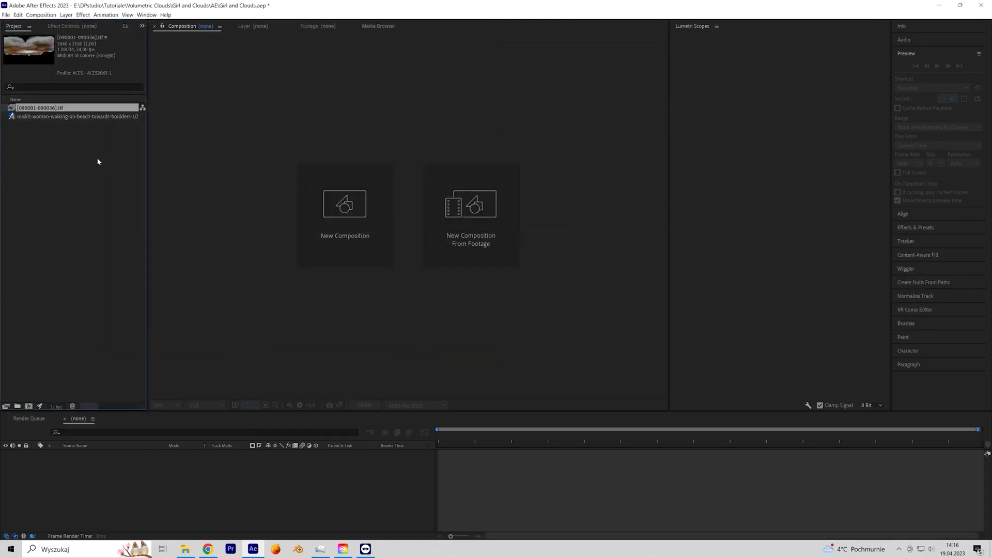
pyautogui.click(85, 132)
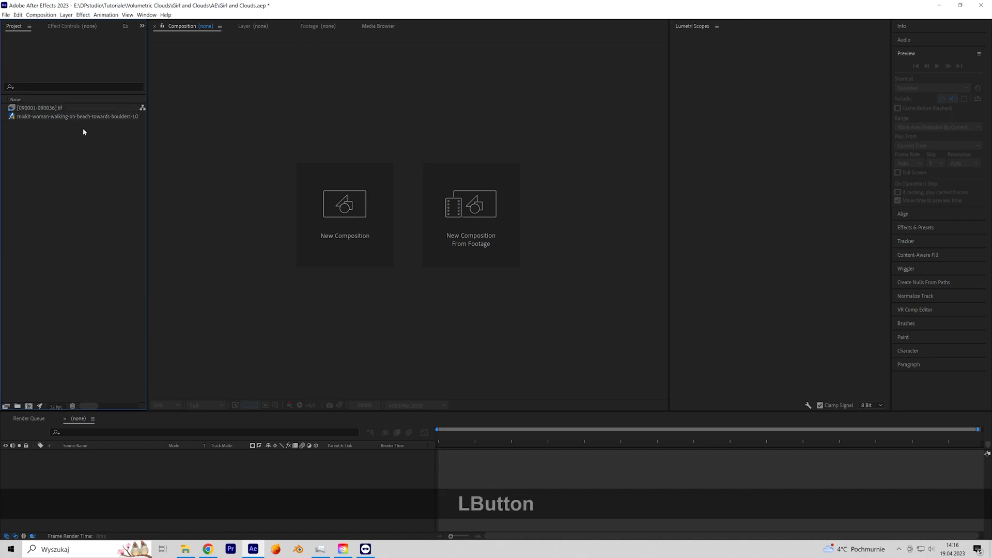
# - Create a composition from the beach clip and scrub through its footage
pyautogui.click(59, 117)
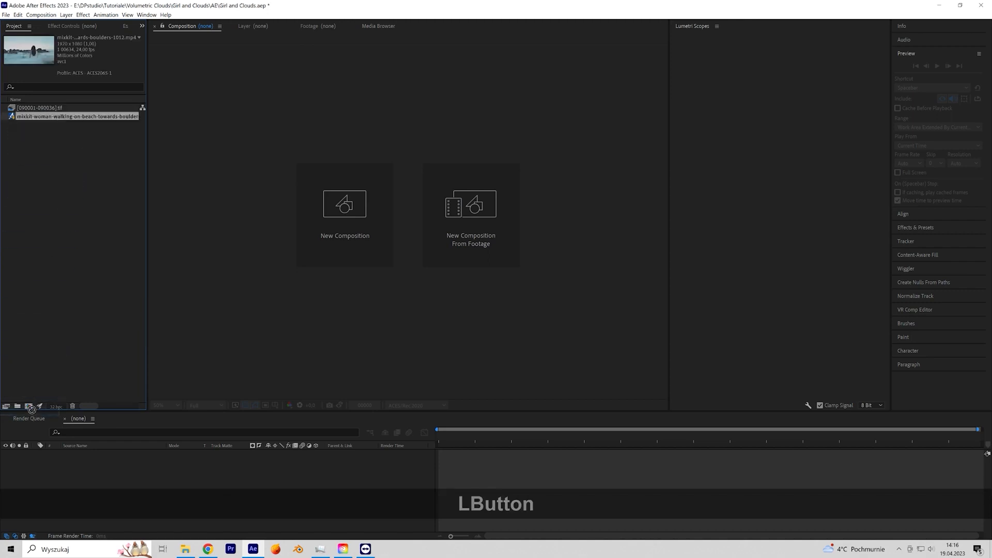
pyautogui.moveTo(31, 406); pyautogui.dragTo(31, 406)
pyautogui.moveTo(538, 437); pyautogui.dragTo(632, 437)
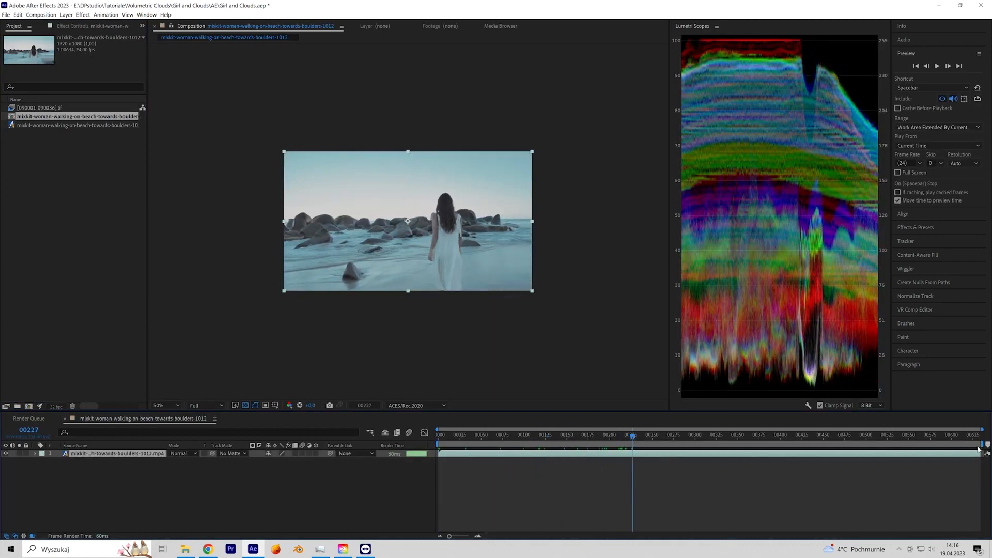
# - Shorten the work area to about the first 100 frames, trim the composition to it, and preview the result
pyautogui.moveTo(983, 444); pyautogui.dragTo(528, 444)
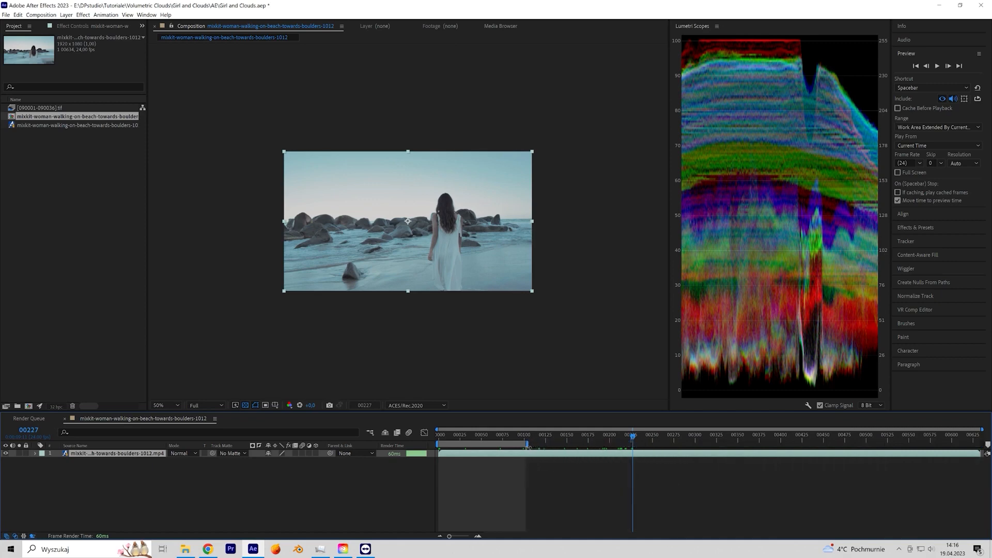
pyautogui.rightClick(528, 448)
pyautogui.click(547, 468)
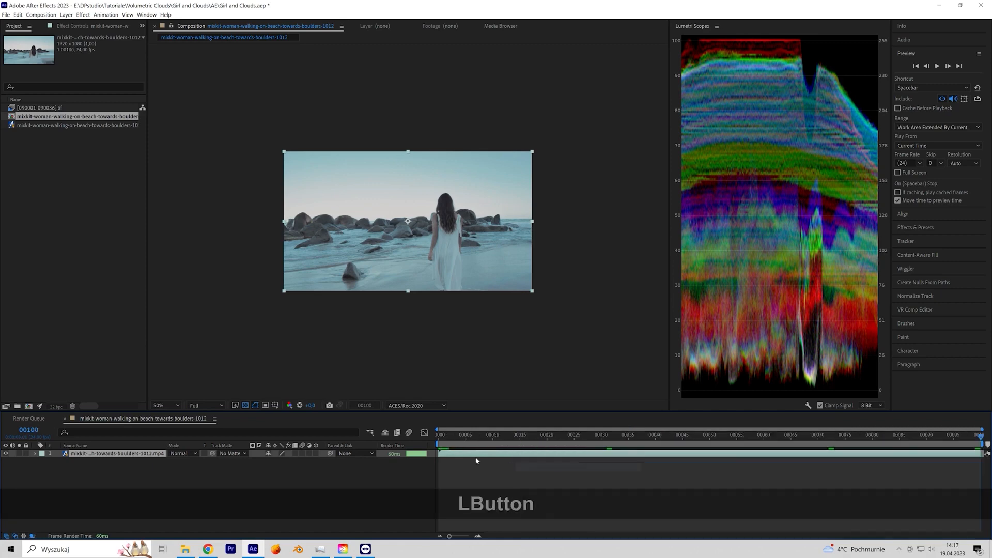
pyautogui.click(436, 436)
pyautogui.press('space')
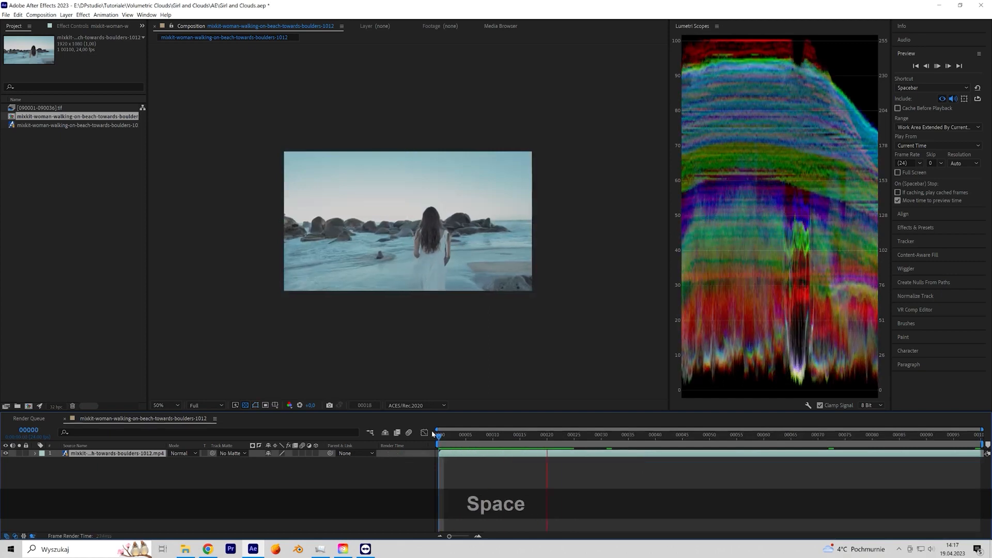
pyautogui.scroll(2, 313, 209)
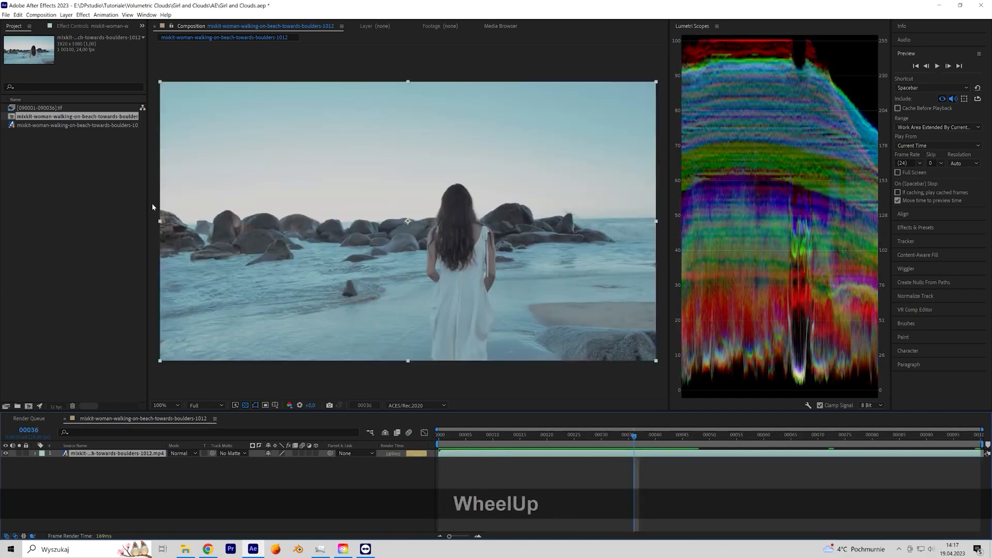
# - Switch the project's color engine to Adobe color managed
pyautogui.click(63, 209)
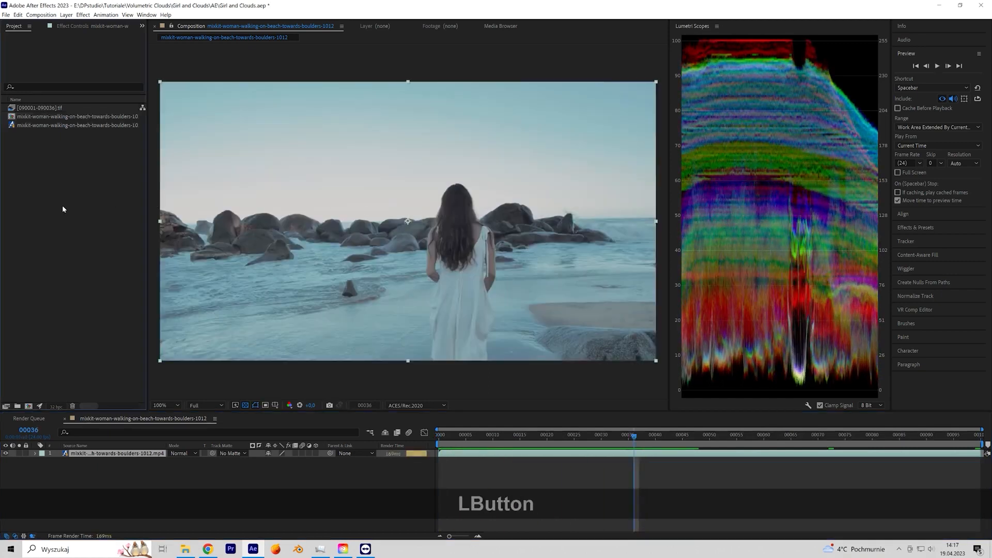
pyautogui.click(53, 408)
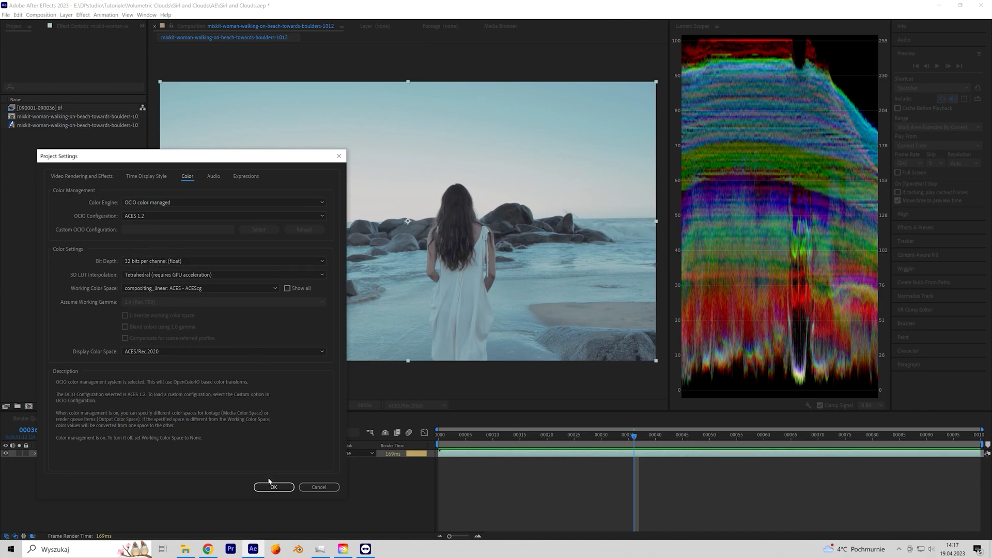
pyautogui.click(213, 202)
pyautogui.click(212, 215)
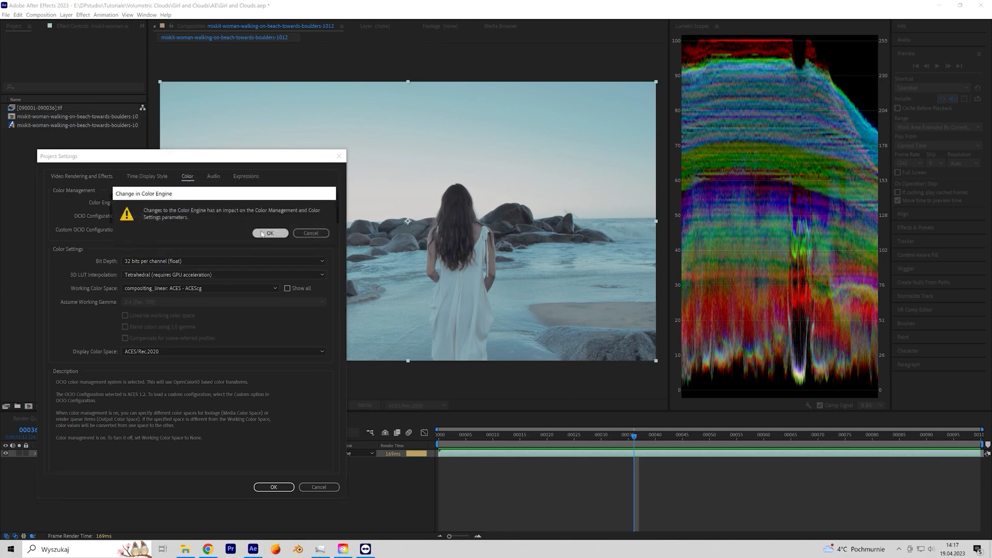
pyautogui.click(270, 233)
pyautogui.click(272, 486)
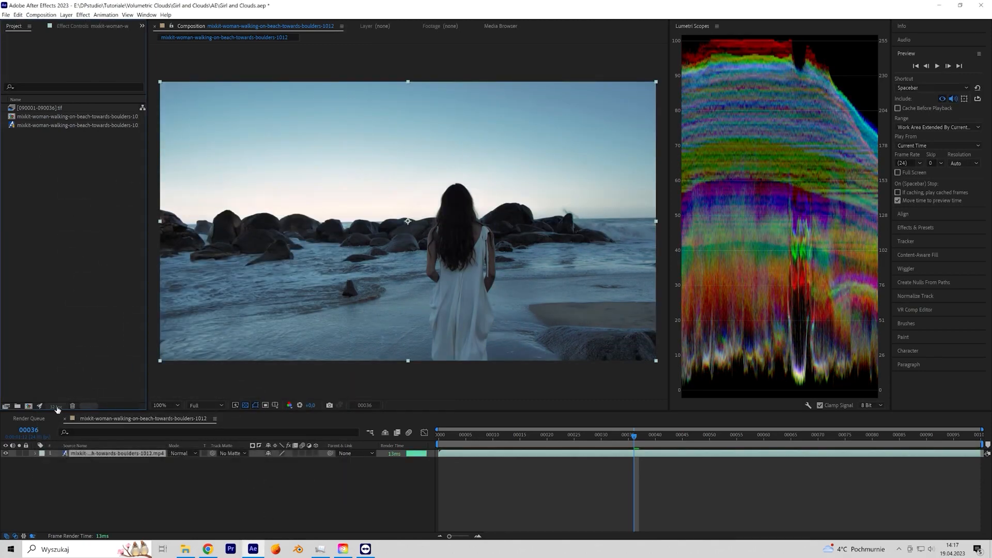
# - Set the project's color engine to OCIO color managed
pyautogui.click(56, 406)
pyautogui.click(140, 199)
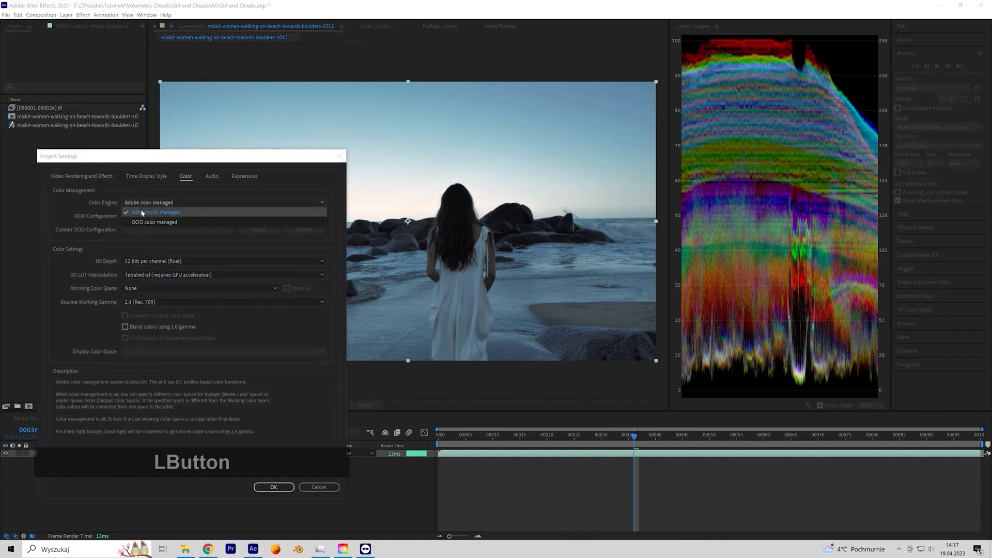
pyautogui.click(151, 224)
pyautogui.click(270, 233)
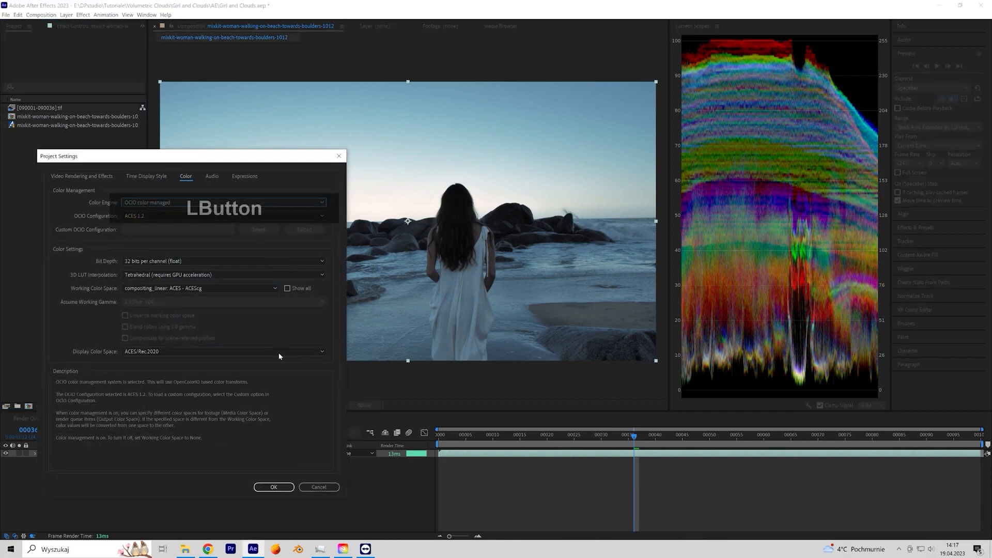
pyautogui.click(274, 488)
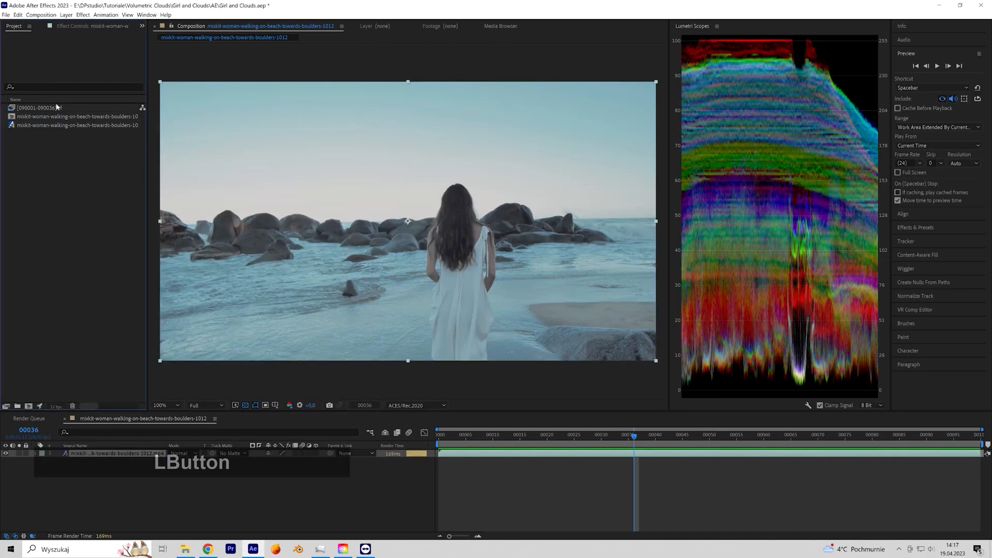
# - Override the beach clip's media color space with Output - Rec.709 in its footage interpretation
pyautogui.click(35, 124)
pyautogui.rightClick(30, 126)
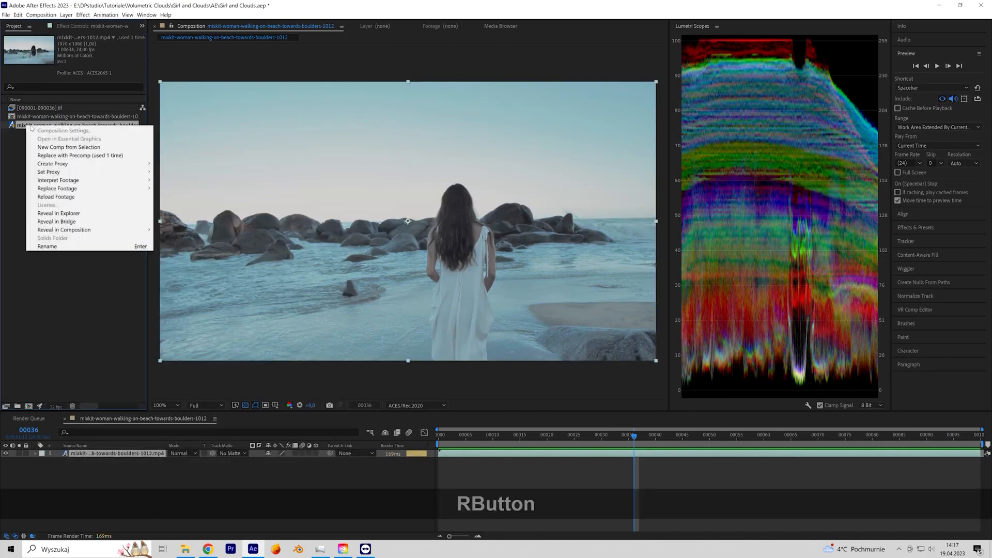
pyautogui.moveTo(58, 180)
pyautogui.click(233, 181)
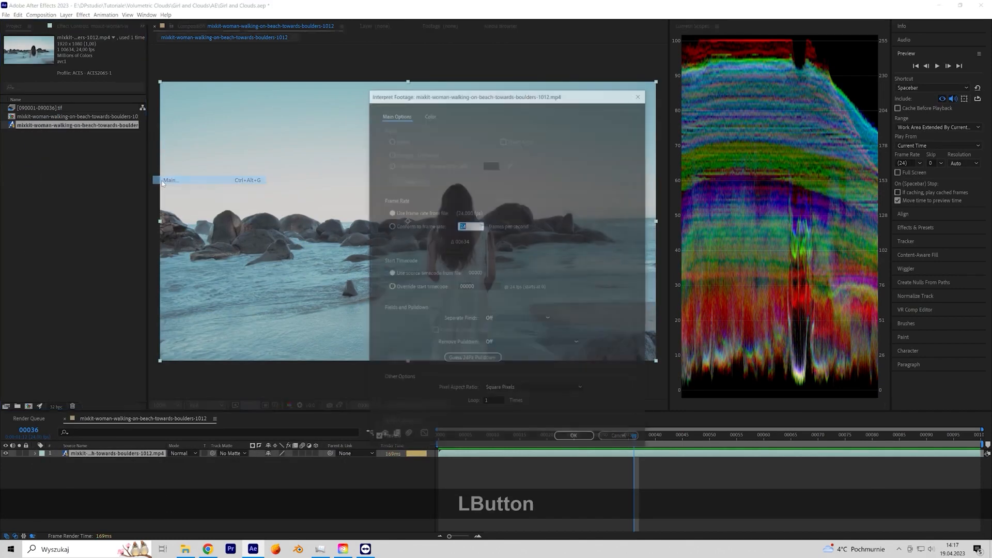
pyautogui.click(430, 114)
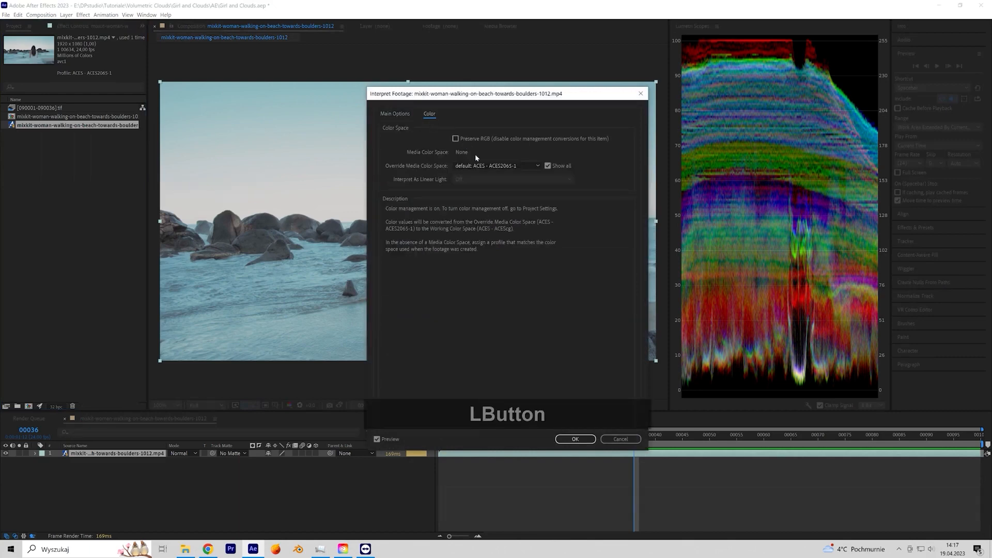
pyautogui.click(486, 165)
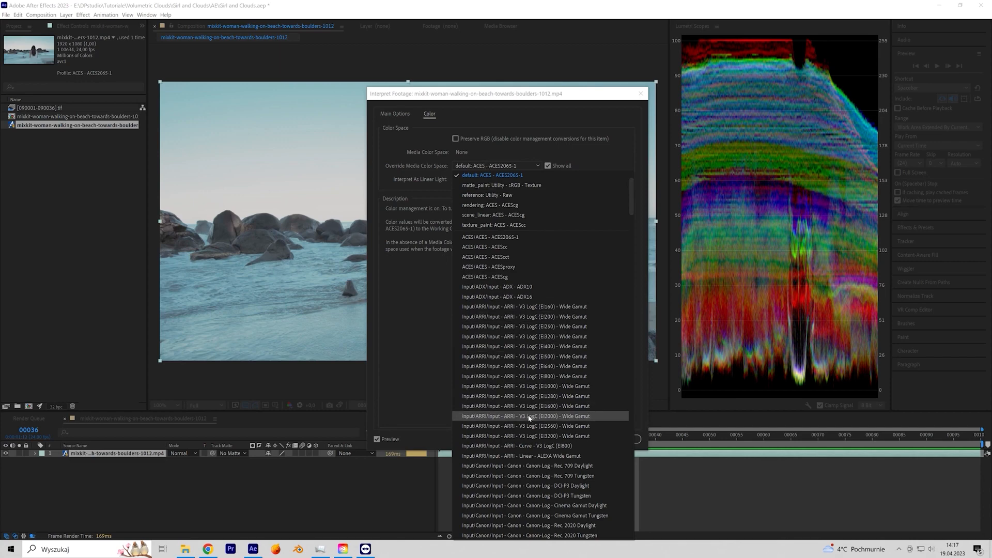
pyautogui.scroll(-3, 528, 417)
pyautogui.click(527, 444)
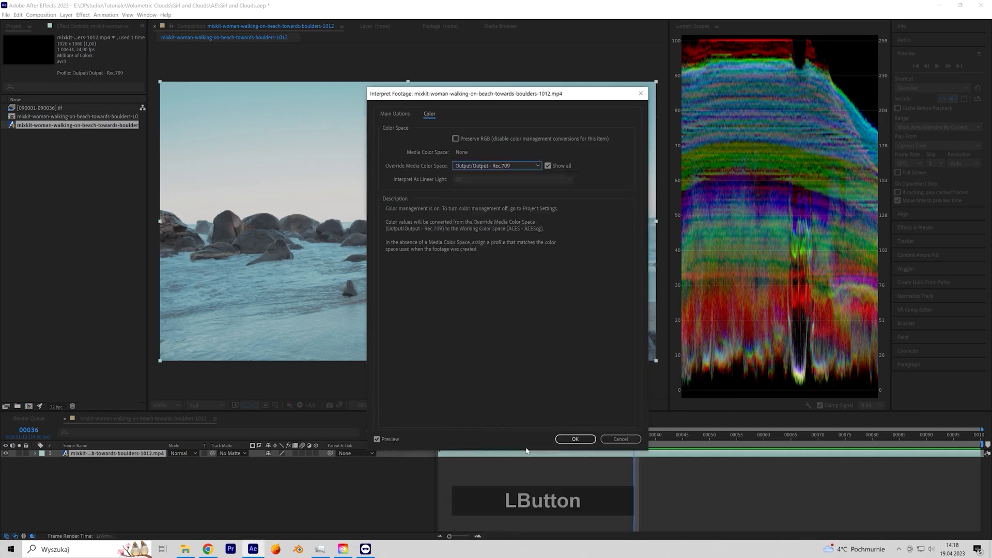
pyautogui.click(575, 437)
# - Override the cloud image sequence's media color space with Output - sRGB and preview the composition
pyautogui.rightClick(56, 108)
pyautogui.moveTo(129, 162)
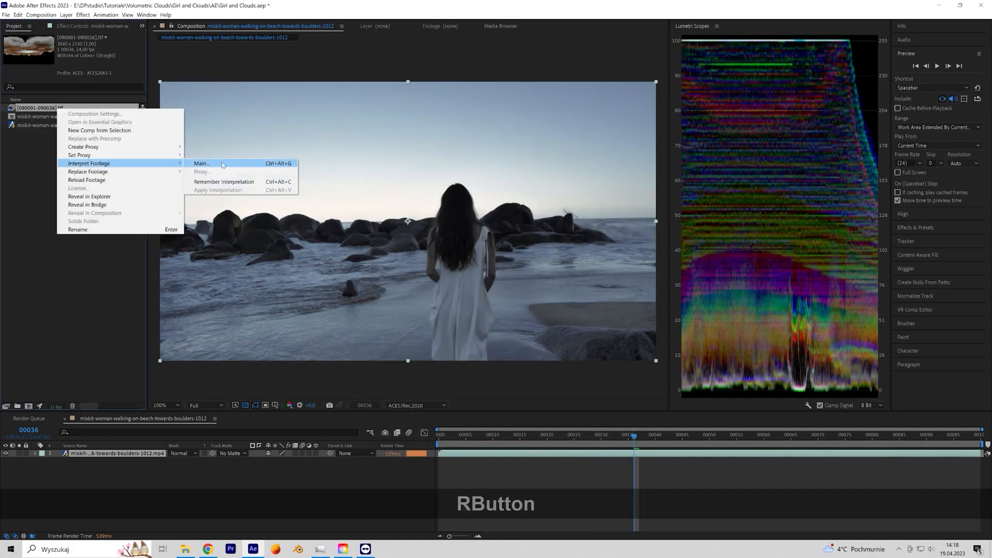
pyautogui.click(207, 161)
pyautogui.click(495, 165)
pyautogui.scroll(-10, 547, 498)
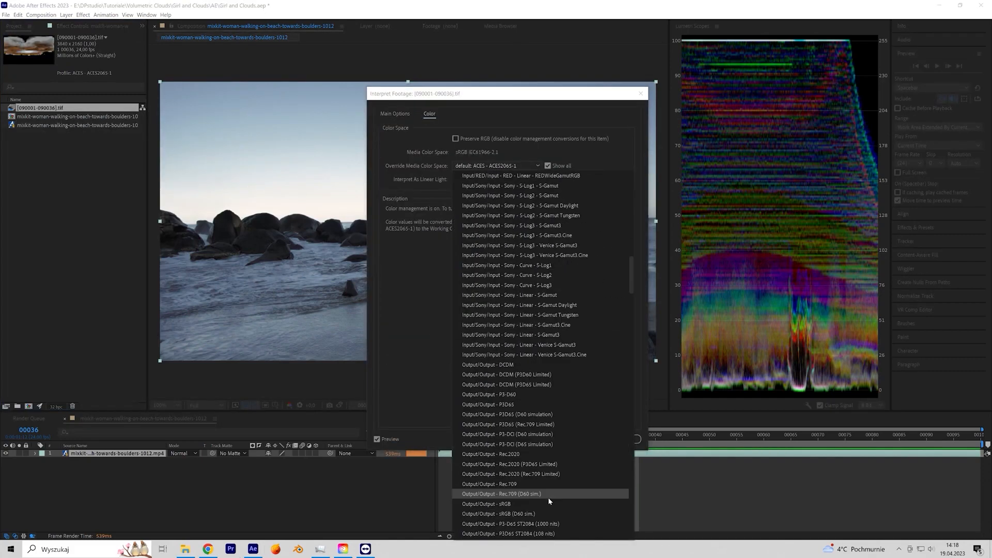
pyautogui.click(547, 498)
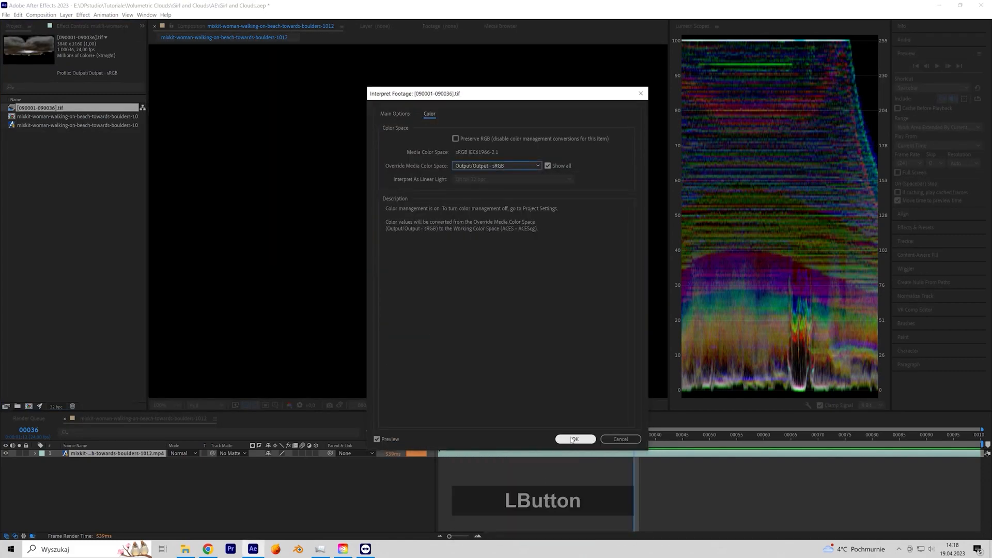
pyautogui.click(574, 439)
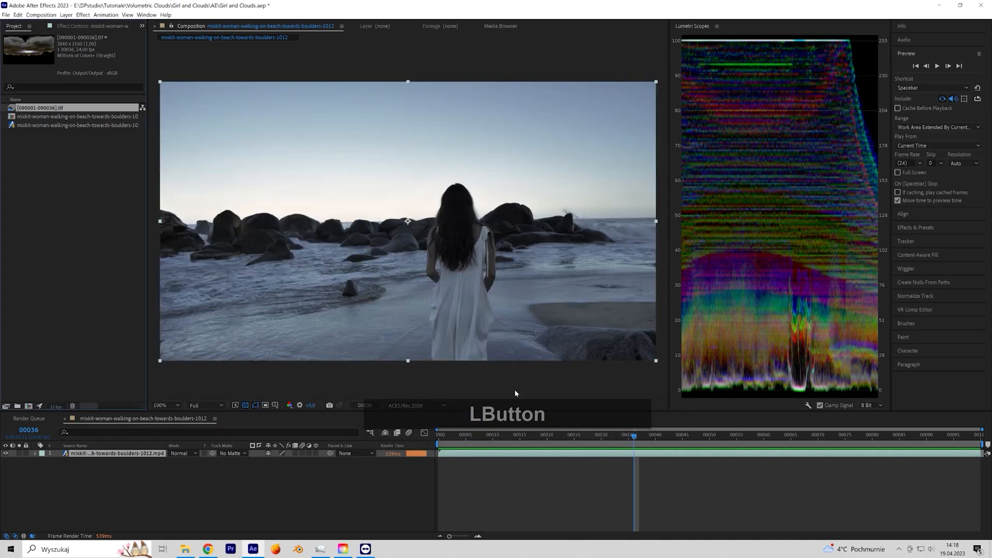
pyautogui.click(442, 440)
pyautogui.press('space')
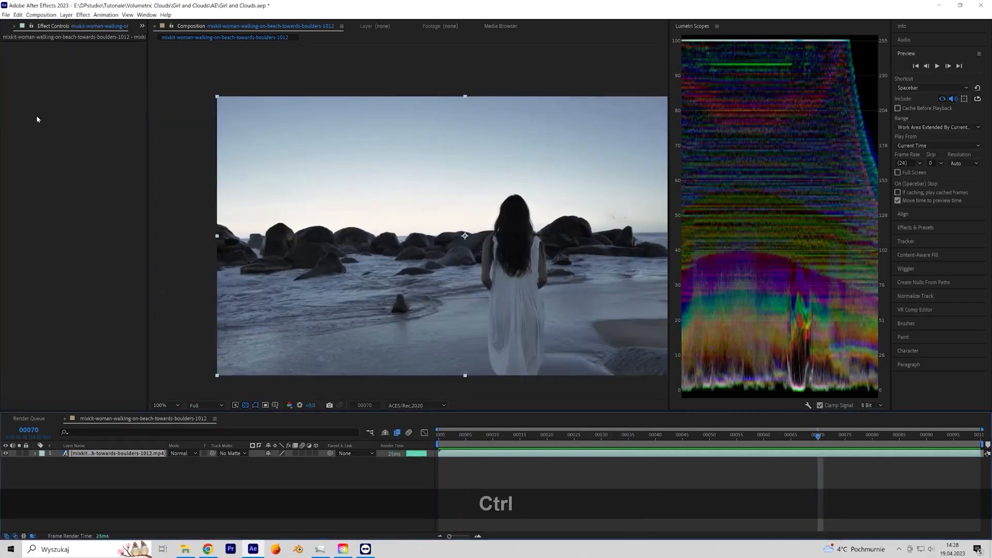
# - Apply the Mocha AE effect to the beach clip layer and launch the Mocha tracker
pyautogui.hotkey('ctrl', 'space')
pyautogui.write('mocha')
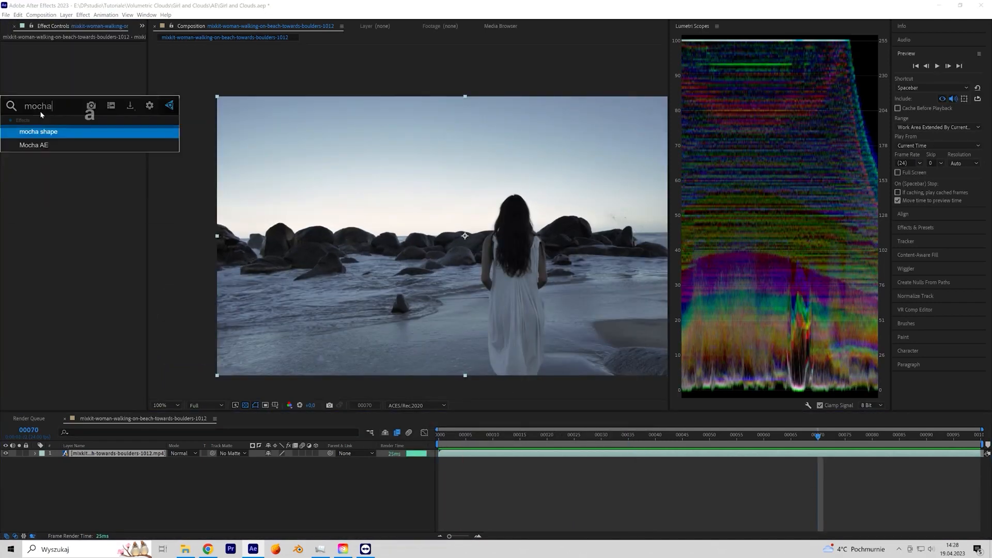
pyautogui.click(50, 146)
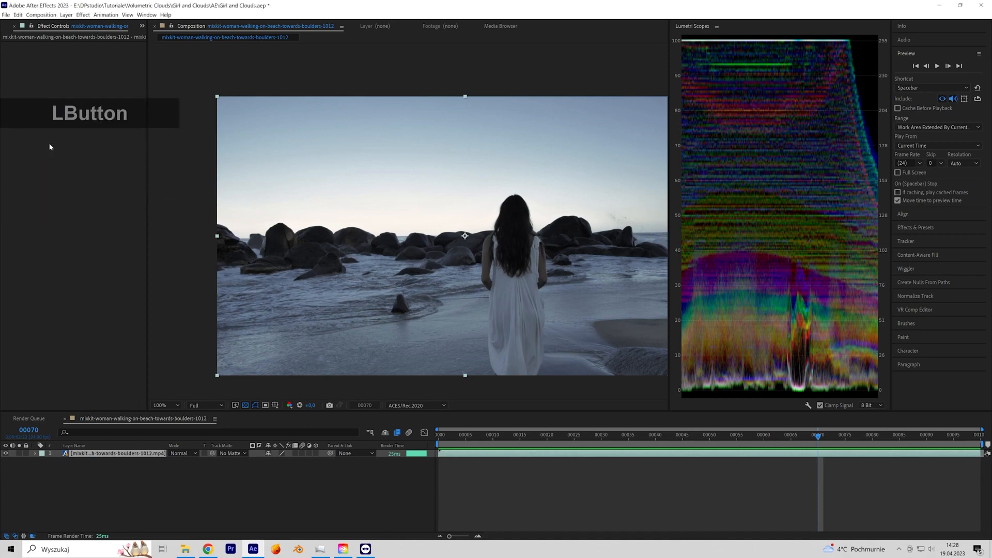
pyautogui.click(64, 68)
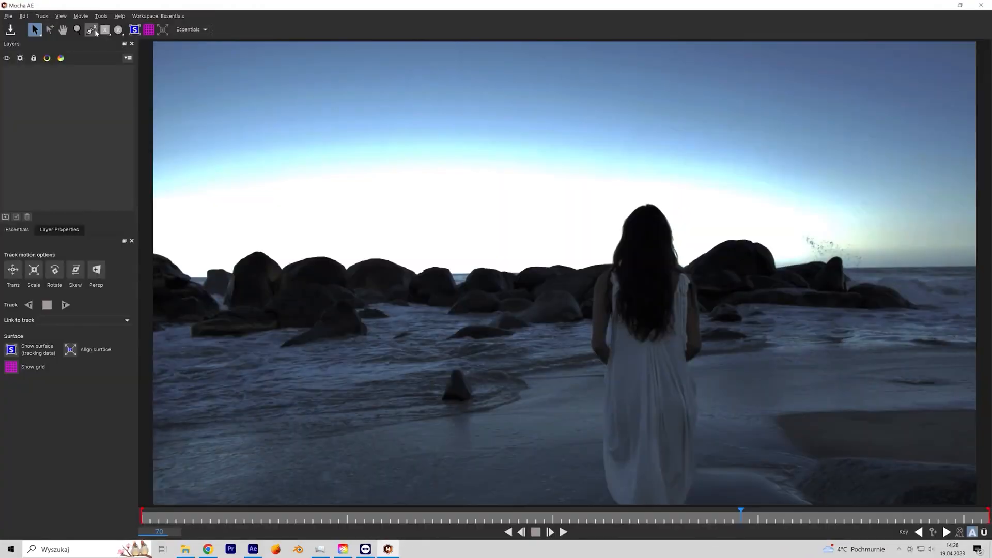
# - Draw a four-point X-spline around the horizon gap between the two middle rocks at frame 70
pyautogui.click(91, 30)
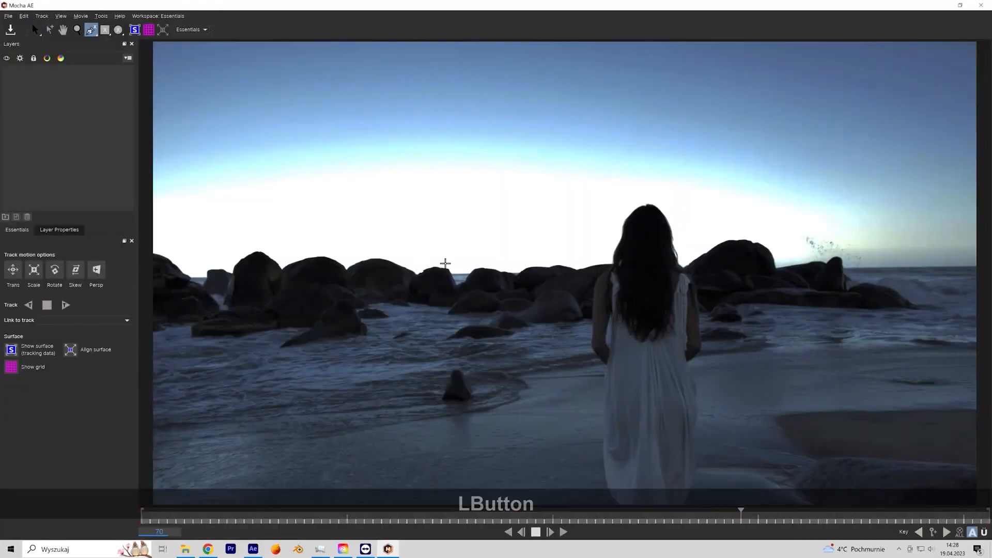
pyautogui.click(425, 264)
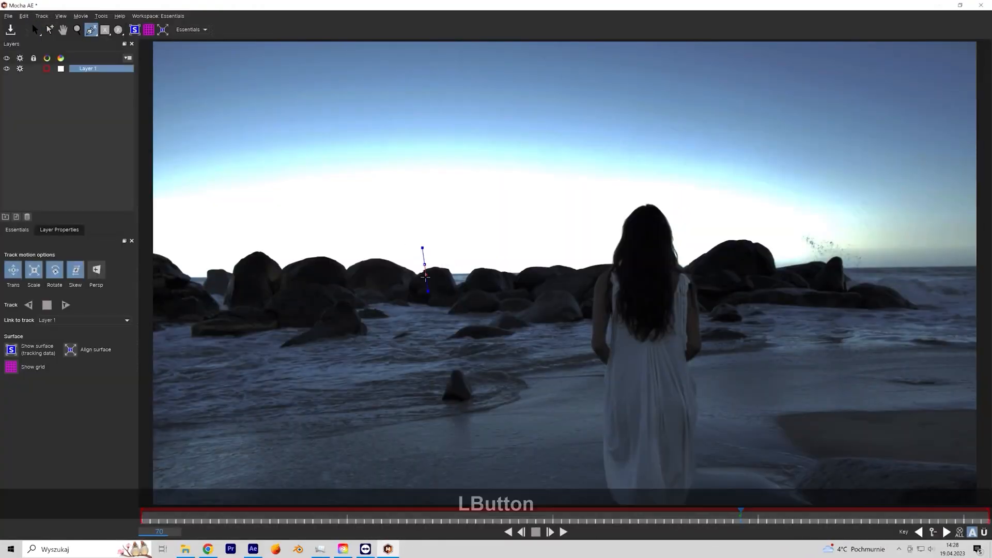
pyautogui.rightClick(493, 262)
# - Track the horizon spline forward and backward through the clip, then close Mocha and save the tracking
pyautogui.click(65, 304)
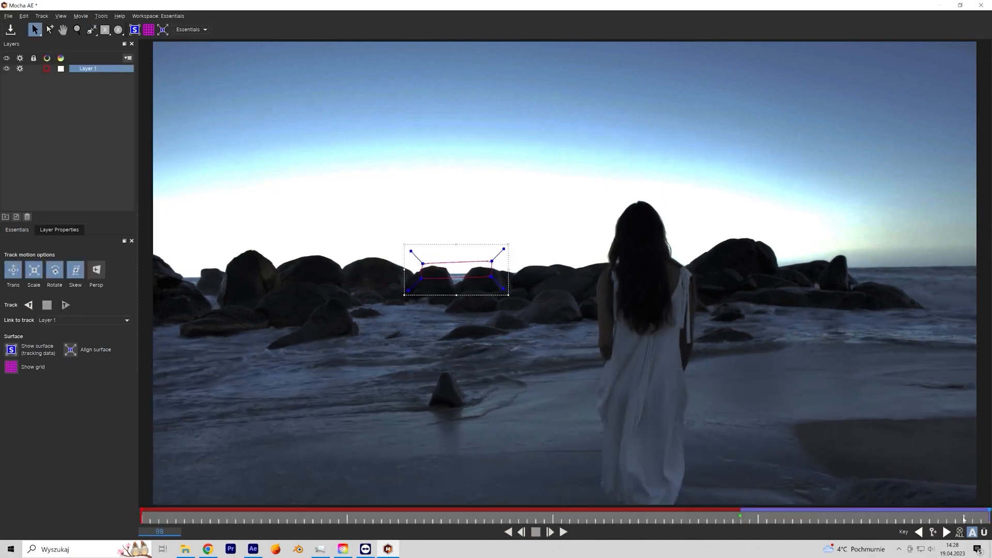
pyautogui.click(964, 520)
pyautogui.click(28, 305)
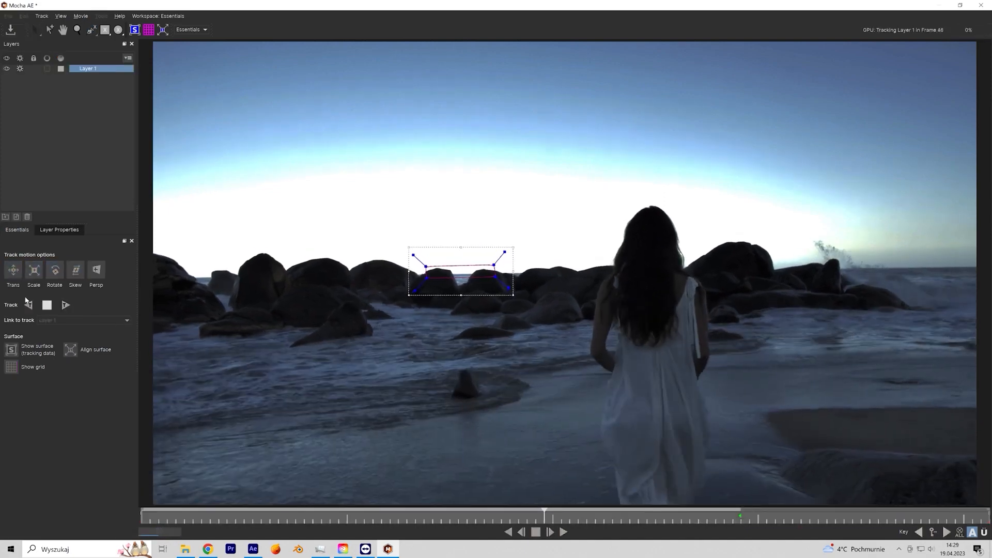
pyautogui.click(982, 5)
pyautogui.click(625, 293)
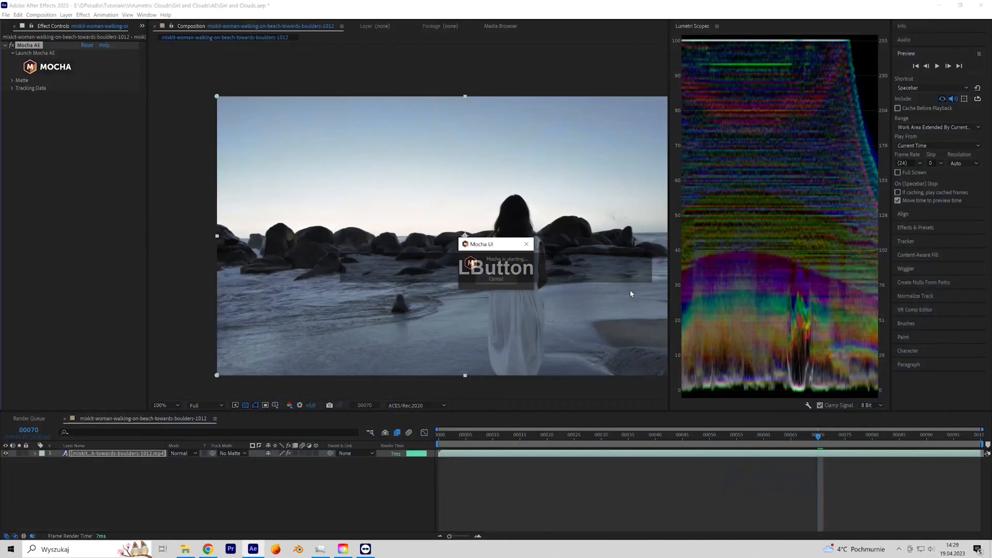
# - Add a null object above the beach clip and create track data from the Mocha layer
pyautogui.click(66, 14)
pyautogui.moveTo(77, 24)
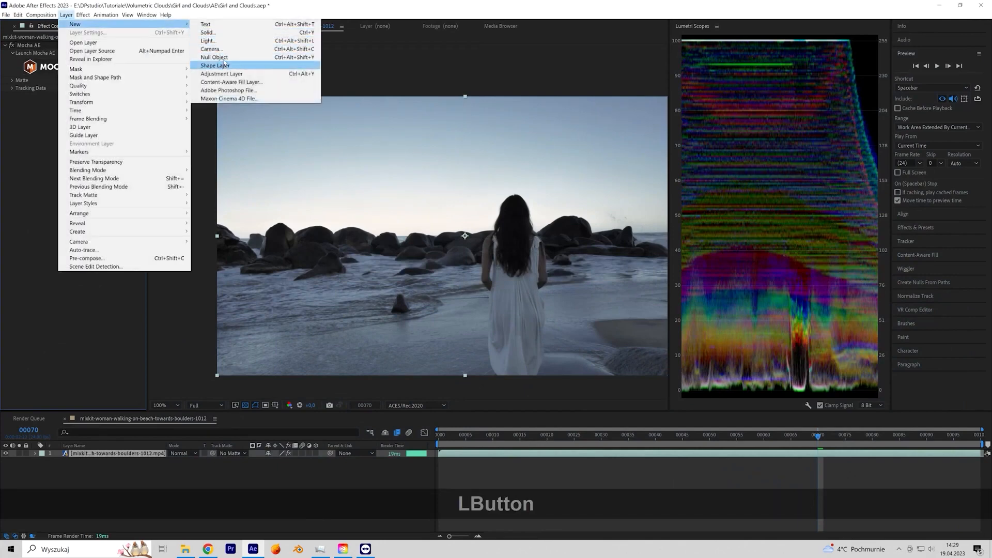
pyautogui.click(214, 56)
pyautogui.click(119, 460)
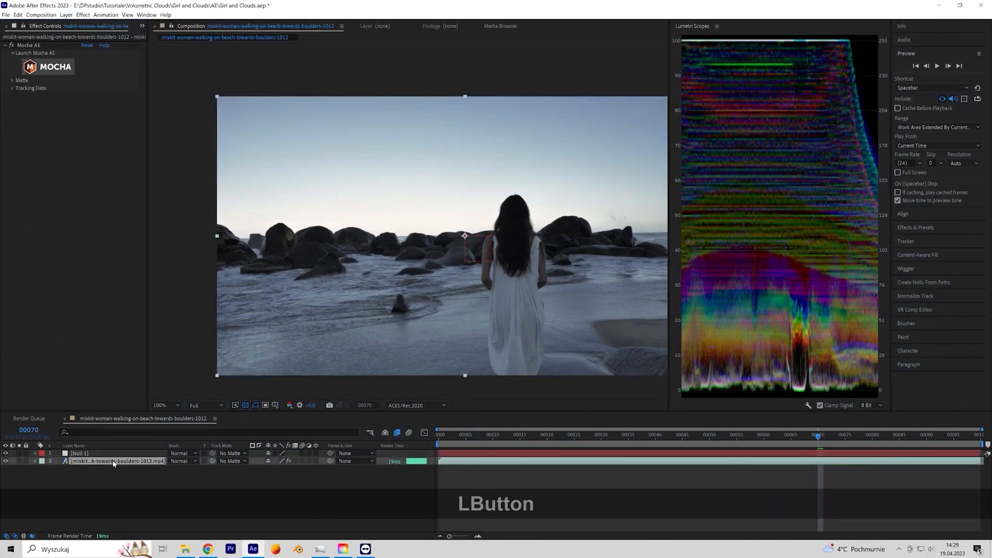
pyautogui.click(13, 88)
pyautogui.click(88, 96)
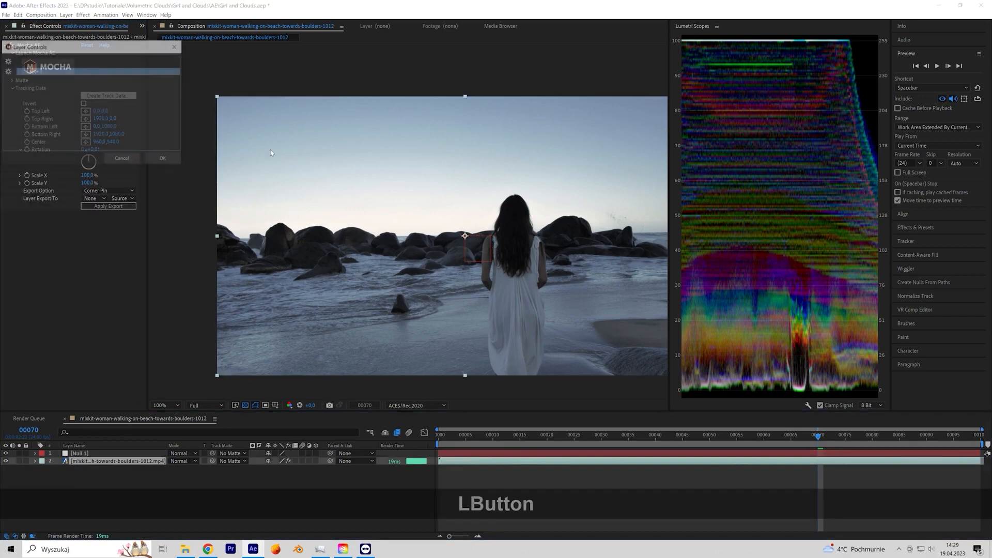
pyautogui.click(152, 159)
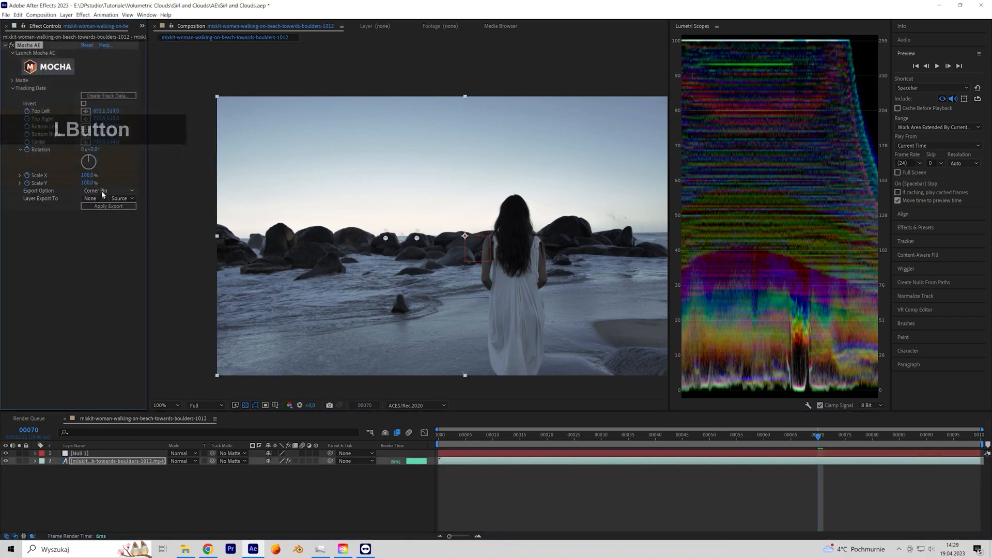
# - Export the Mocha tracking data to the null layer with the Transform option
pyautogui.click(108, 191)
pyautogui.click(104, 216)
pyautogui.click(94, 198)
pyautogui.click(97, 215)
pyautogui.scroll(2, 356, 238)
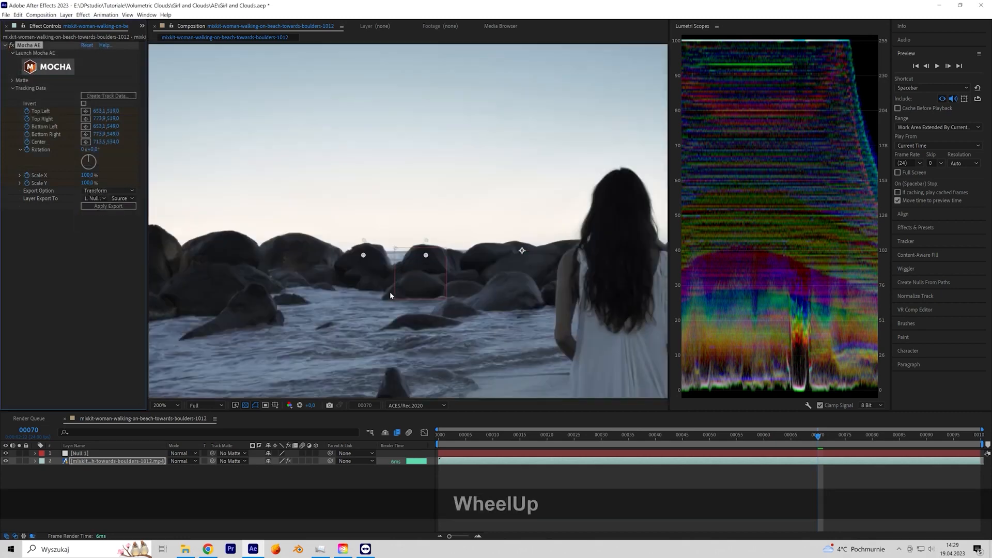
# - Scrub through the composition close up to check how the null follows the horizon rocks
pyautogui.click(80, 454)
pyautogui.scroll(2, 313, 314)
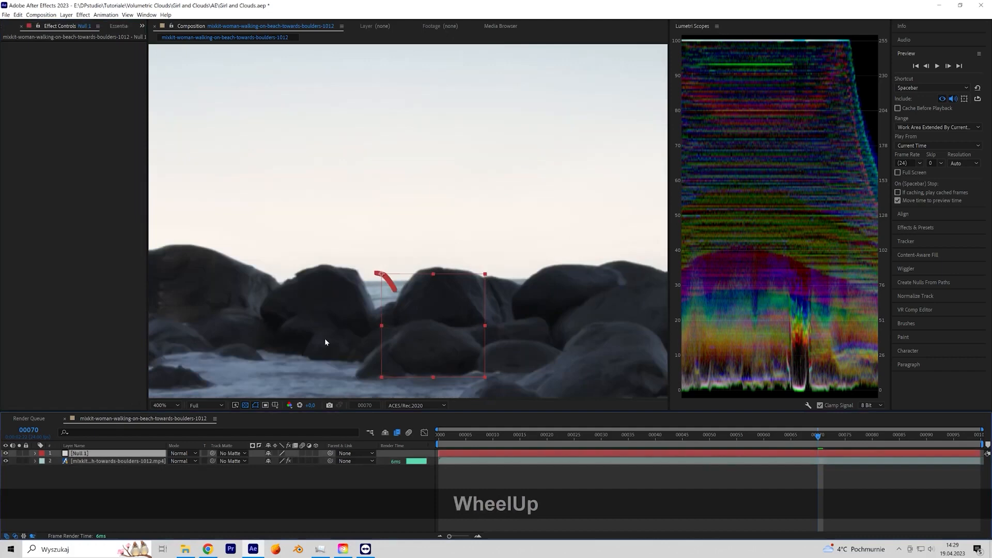
pyautogui.moveTo(445, 439); pyautogui.dragTo(673, 435)
pyautogui.moveTo(525, 339); pyautogui.dragTo(483, 270, button='middle')
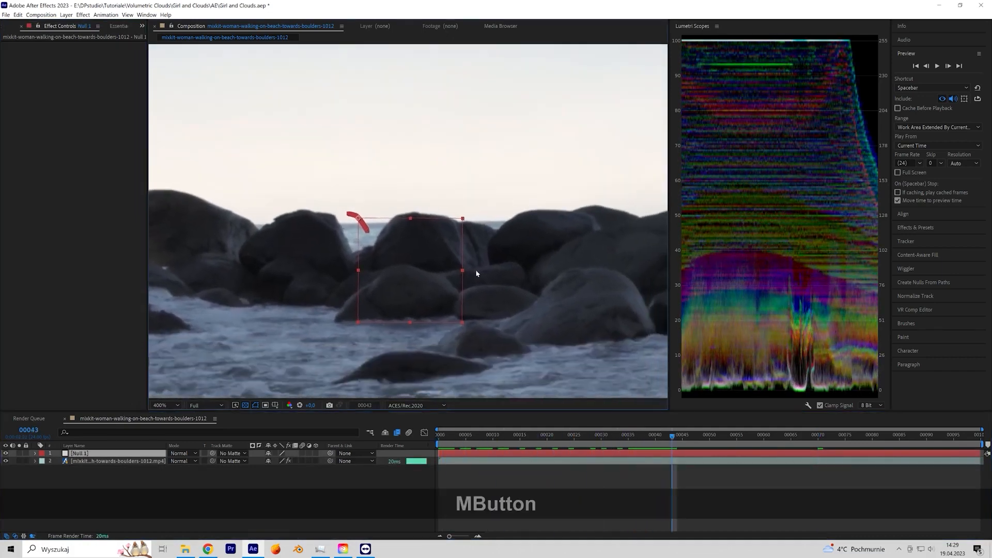
pyautogui.scroll(2, 527, 291)
pyautogui.scroll(-2, 560, 277)
pyautogui.moveTo(659, 439); pyautogui.dragTo(117, 453)
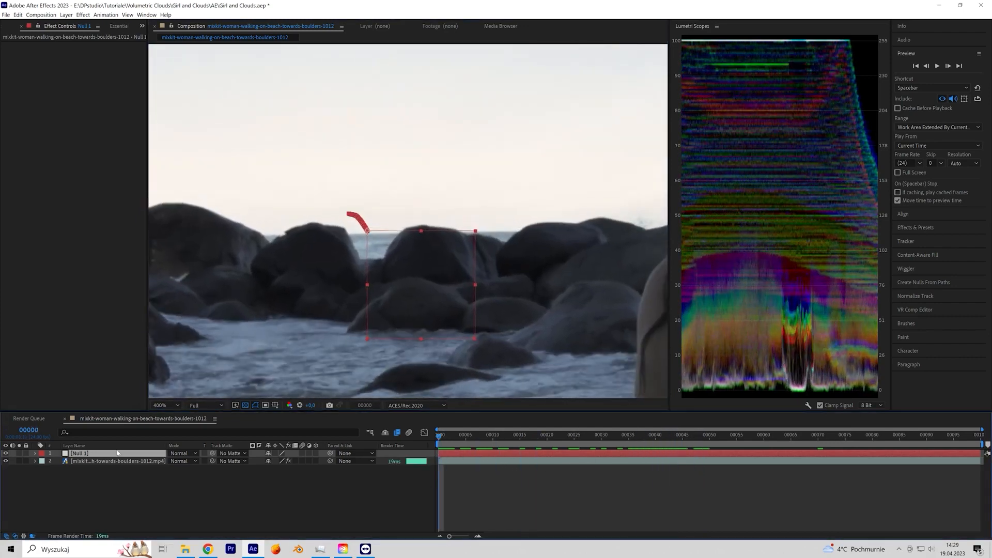
# - Remove the scale and rotation keyframes from the null, keeping only its position animation
pyautogui.click(35, 453)
pyautogui.click(43, 462)
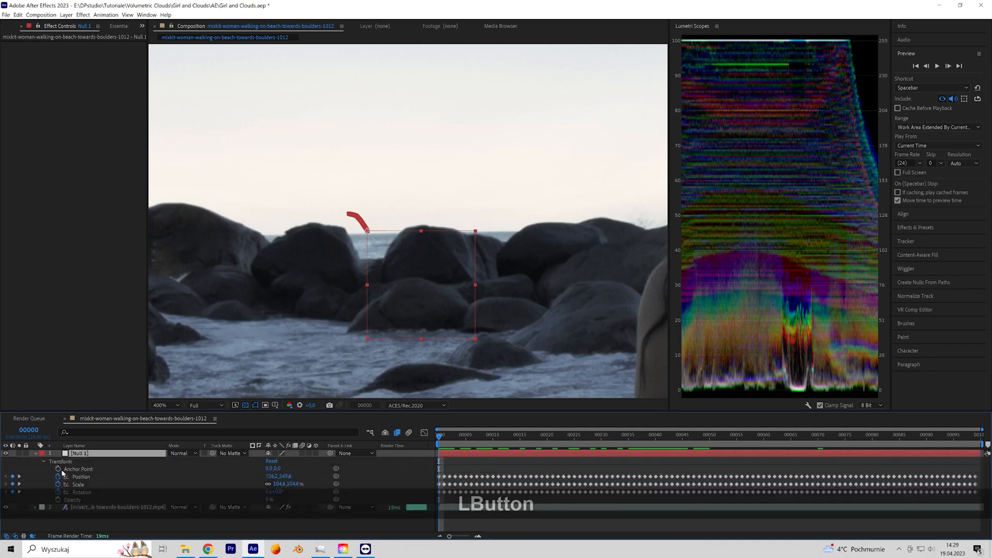
pyautogui.click(58, 484)
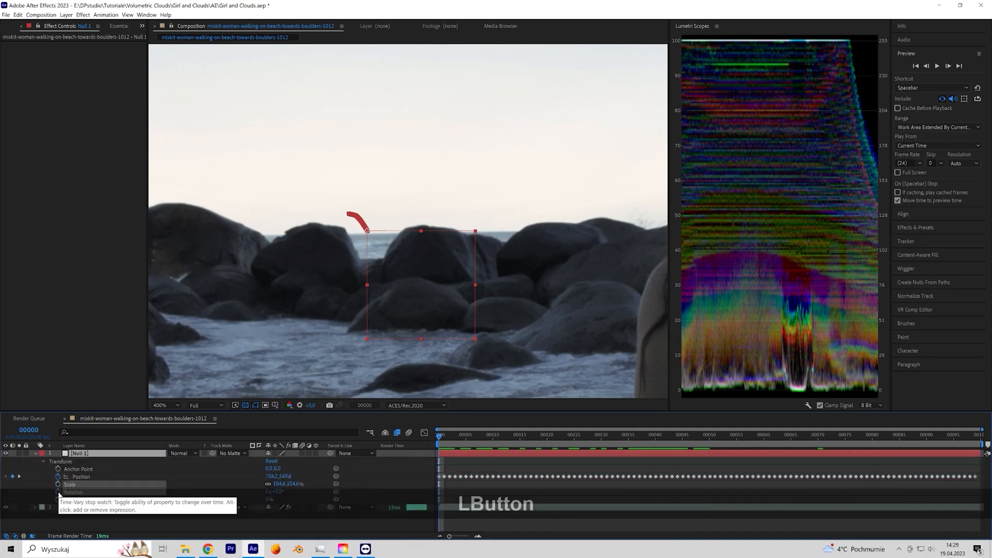
# - Play and scrub through the composition to check the null's position-only motion, ending at the first frame
pyautogui.moveTo(439, 438); pyautogui.dragTo(751, 443)
pyautogui.press('space')
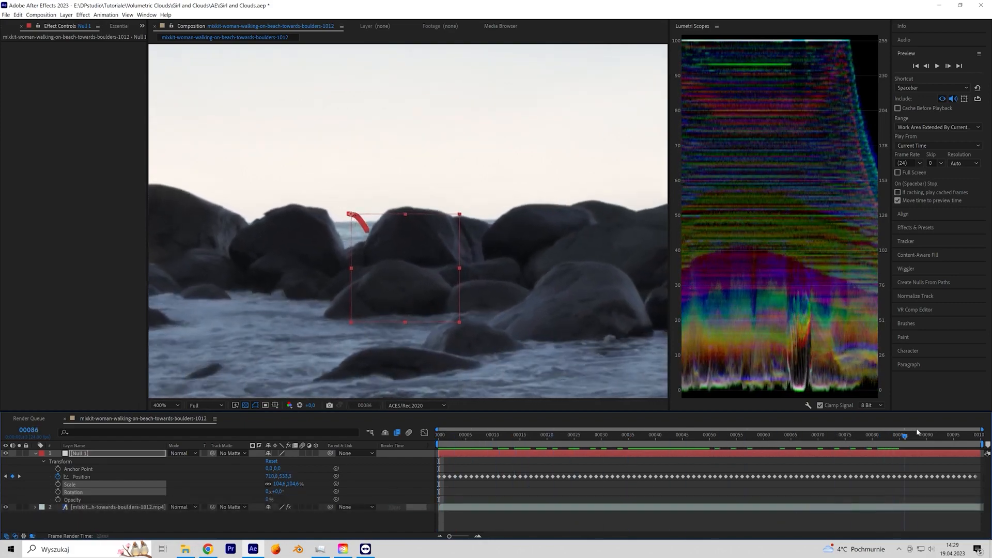
pyautogui.moveTo(908, 438); pyautogui.dragTo(417, 510)
pyautogui.click(35, 453)
pyautogui.click(47, 480)
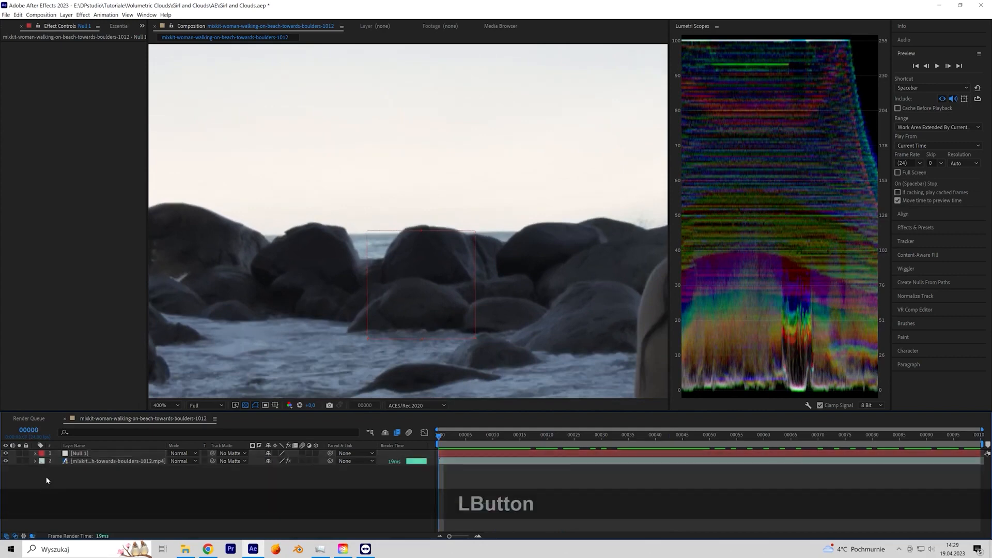
pyautogui.scroll(-4, 316, 320)
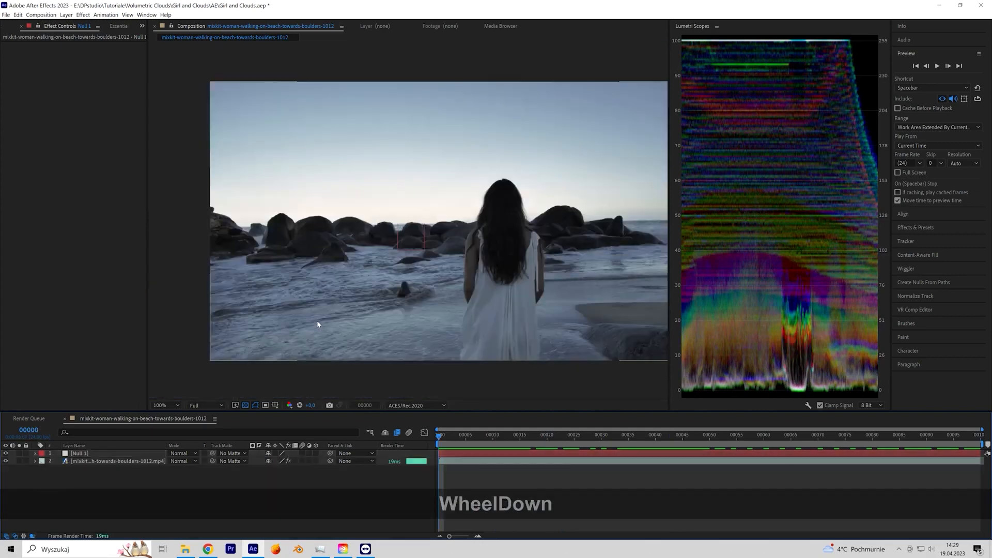
# - Place the cloud image sequence at the top of the composition's layers and parent it to the null
pyautogui.click(8, 26)
pyautogui.click(21, 161)
pyautogui.moveTo(27, 110); pyautogui.dragTo(85, 444)
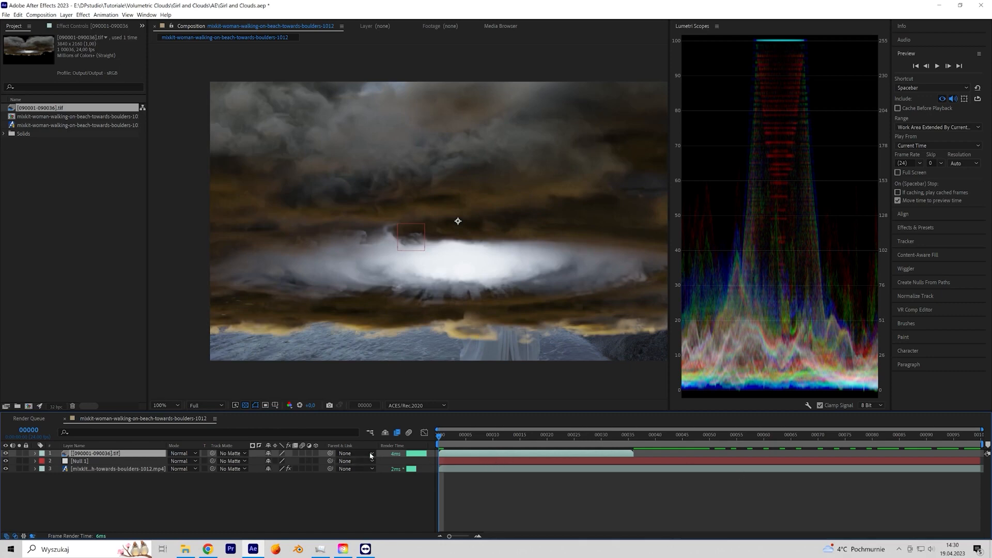
pyautogui.moveTo(331, 453); pyautogui.dragTo(81, 461)
# - Scale the cloud layer to about 49.6%, position it over the sky above the rocks, and preview the motion
pyautogui.press('s')
pyautogui.moveTo(279, 461); pyautogui.dragTo(253, 461)
pyautogui.scroll(-1, 416, 227)
pyautogui.moveTo(416, 227); pyautogui.dragTo(417, 179)
pyautogui.scroll(1, 418, 180)
pyautogui.moveTo(417, 180); pyautogui.dragTo(437, 220, button='middle')
pyautogui.moveTo(443, 437)
pyautogui.mouseDown()
pyautogui.moveTo(545, 441)
pyautogui.moveTo(438, 439)
pyautogui.mouseUp()
pyautogui.moveTo(388, 227); pyautogui.dragTo(390, 241)
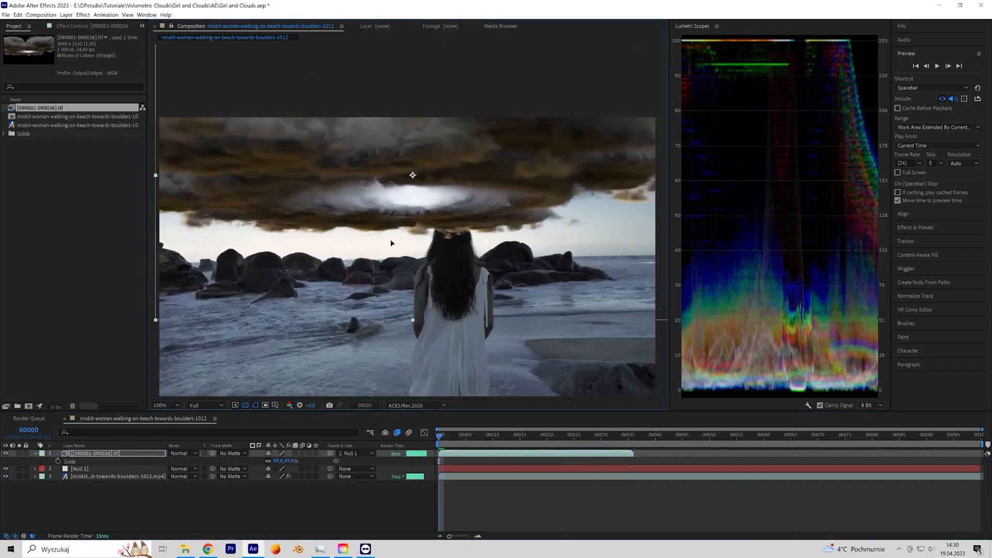
pyautogui.click(444, 437)
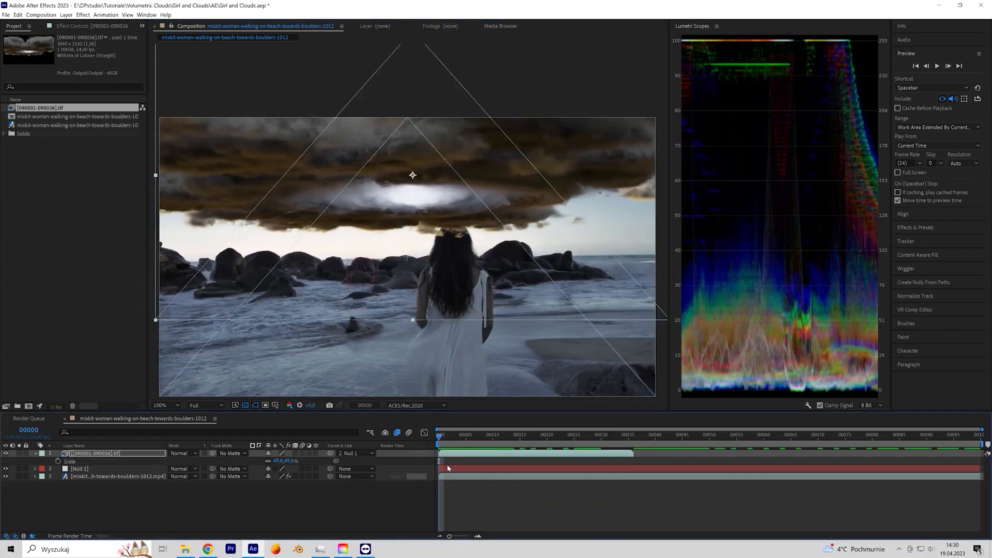
pyautogui.press('space')
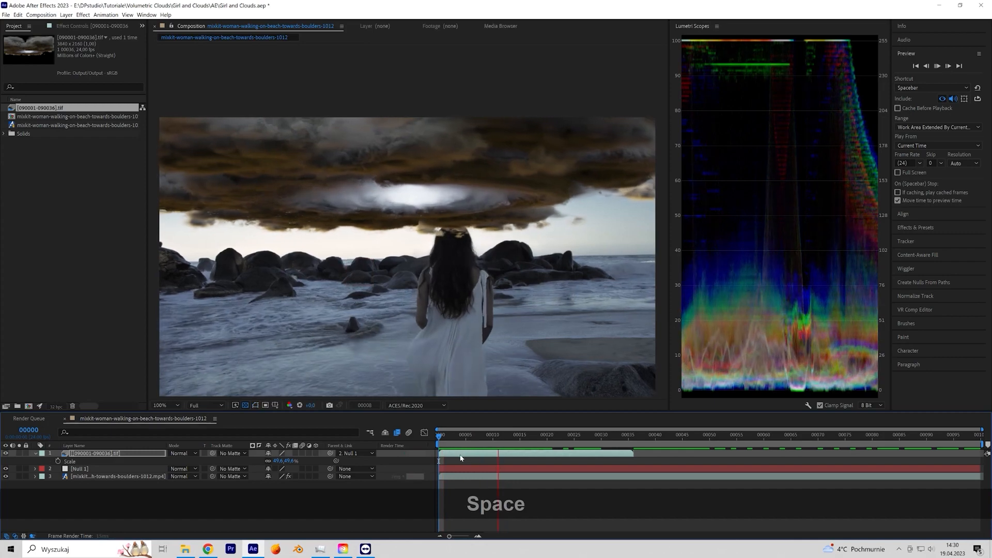
# - Time-stretch the cloud layer so it lasts until the end of the composition, and preview it from the first frame
pyautogui.keyDown('alt'); pyautogui.moveTo(633, 453); pyautogui.dragTo(968, 460); pyautogui.keyUp('alt')
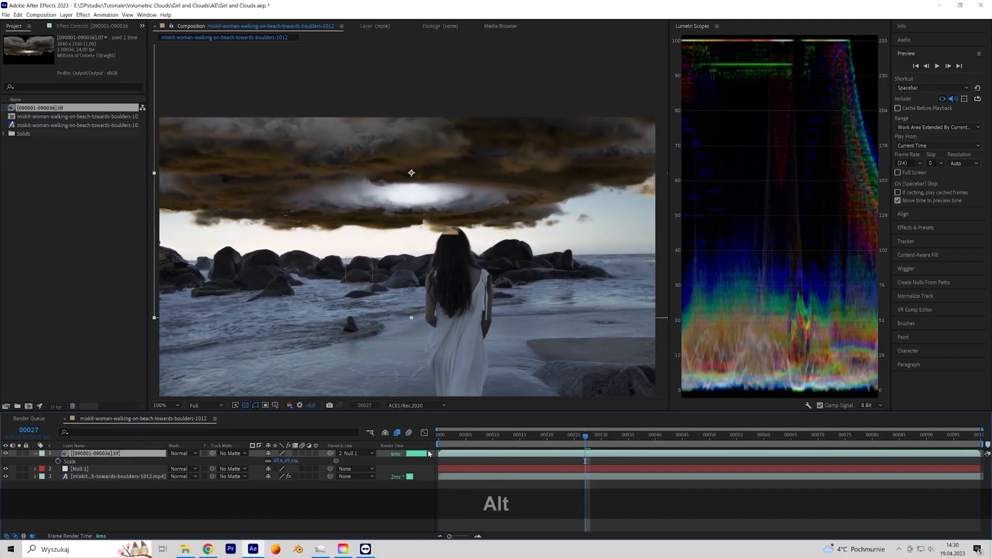
pyautogui.moveTo(461, 445); pyautogui.dragTo(421, 445)
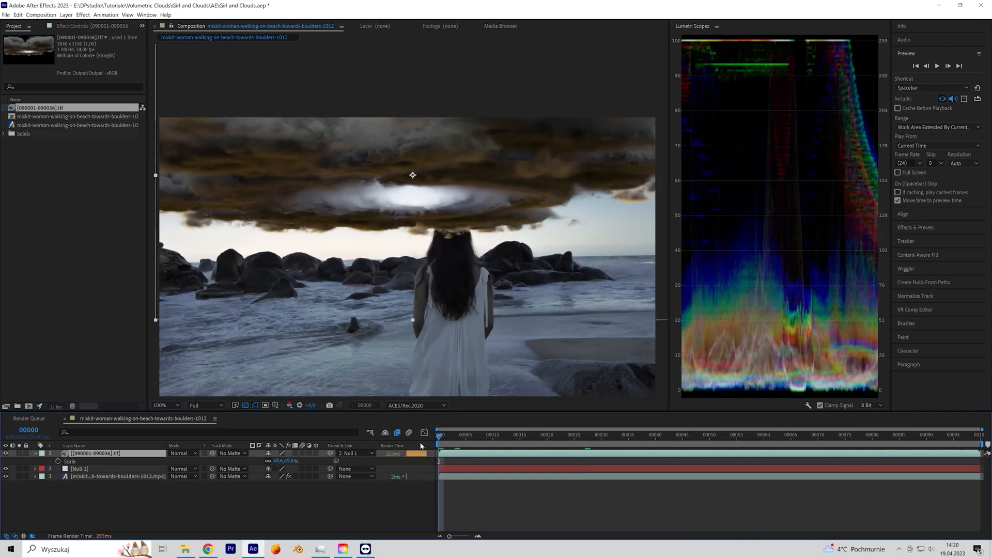
pyautogui.moveTo(439, 435); pyautogui.dragTo(413, 424)
pyautogui.press('space')
pyautogui.press('space')
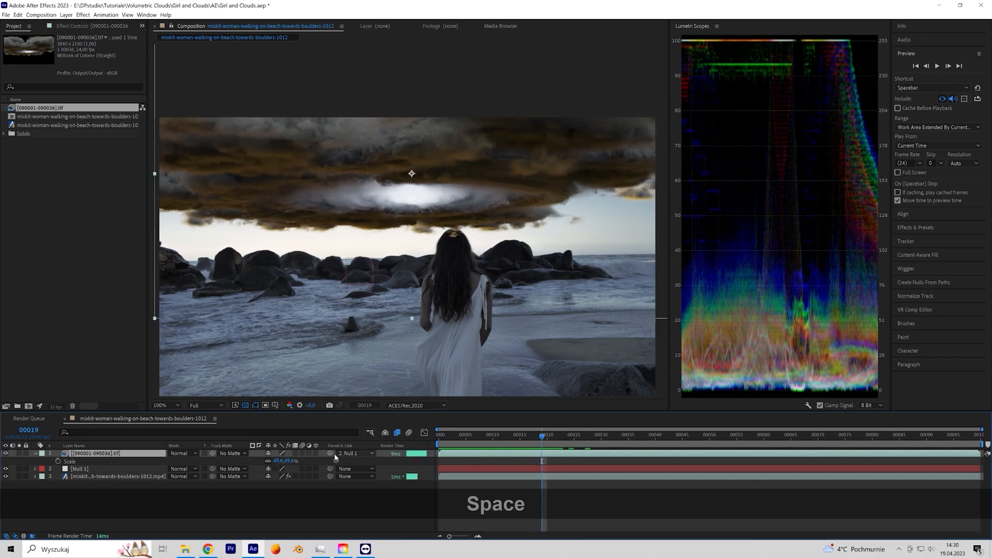
# - Enable frame blending on the cloud layer and replay the composition from the first frame to check the cloud motion
pyautogui.click(296, 454)
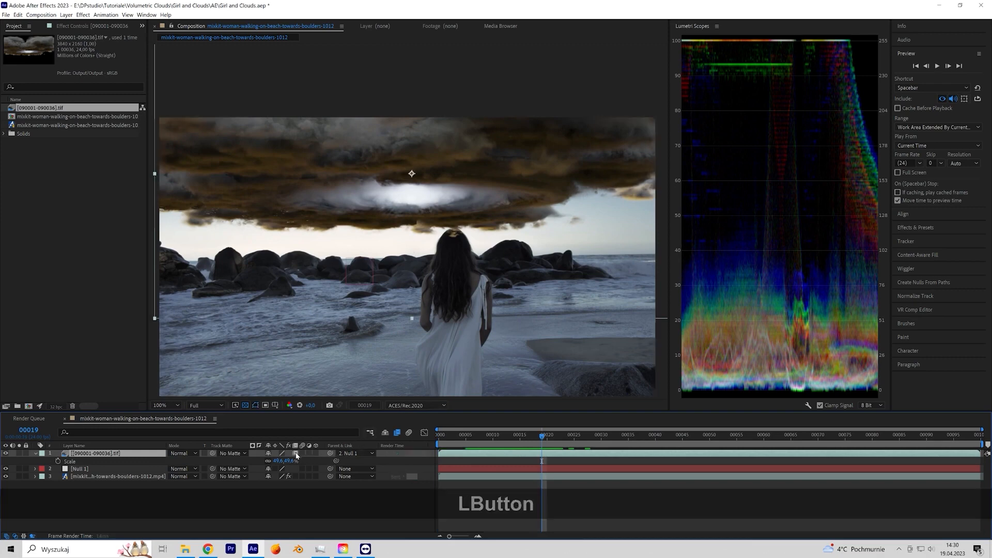
pyautogui.click(438, 442)
pyautogui.press('space')
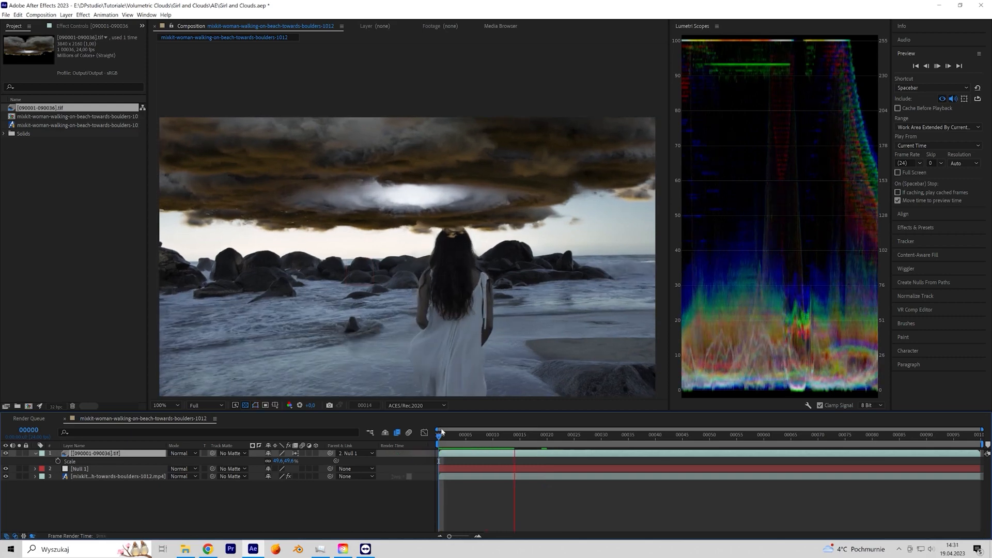
pyautogui.press('space')
pyautogui.click(440, 438)
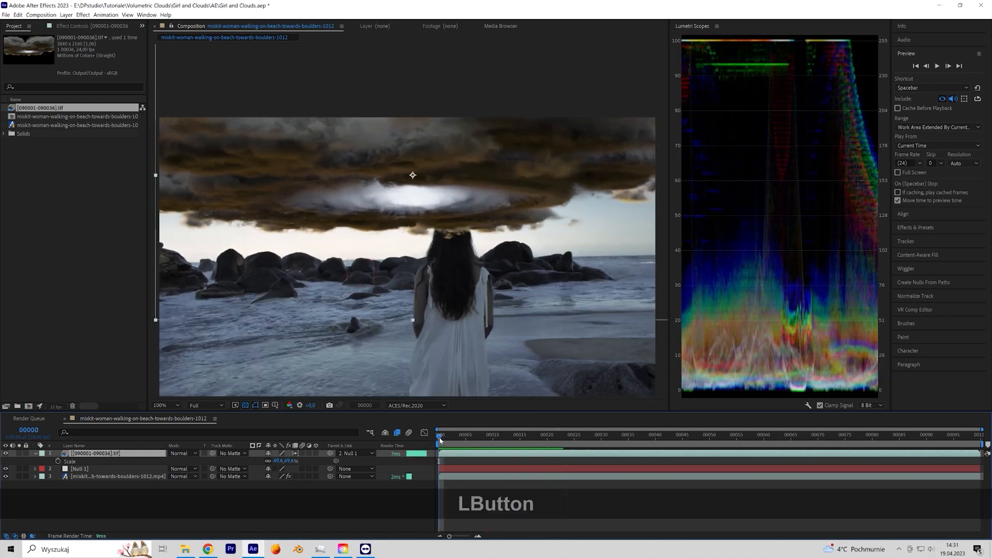
pyautogui.press('space')
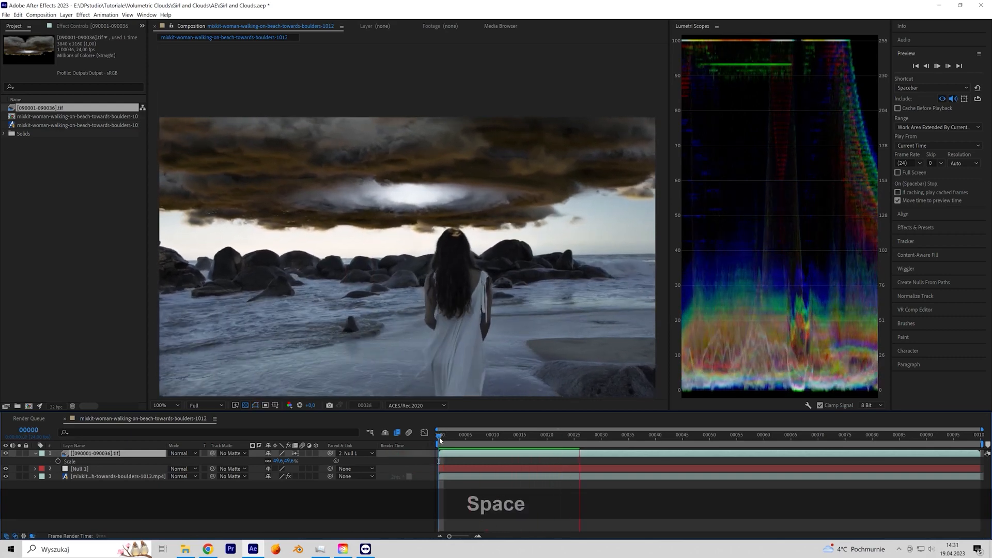
pyautogui.press('space')
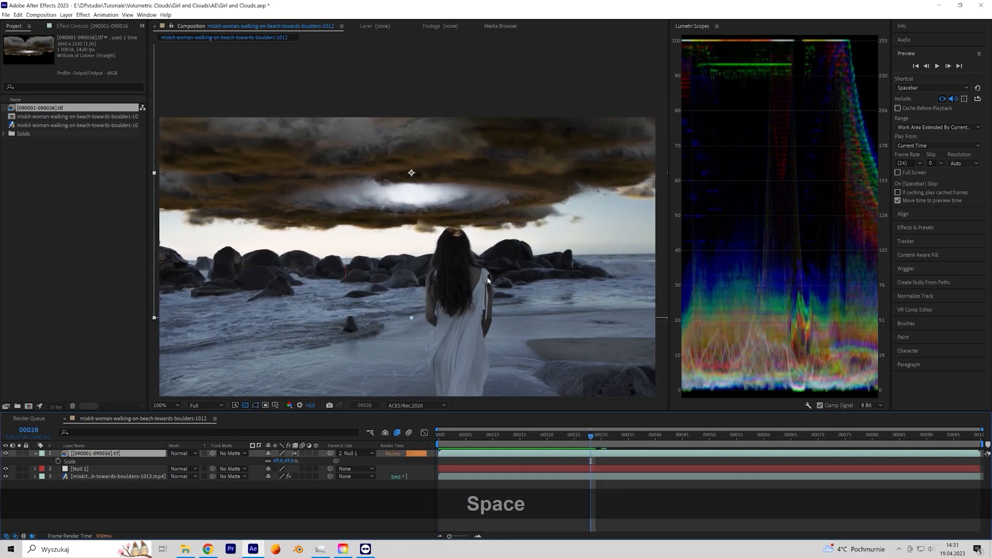
# - Collapse the cloud layer's properties, deselect it, and examine where the clouds meet the woman's head at the first frame
pyautogui.scroll(-1, 455, 362)
pyautogui.click(439, 435)
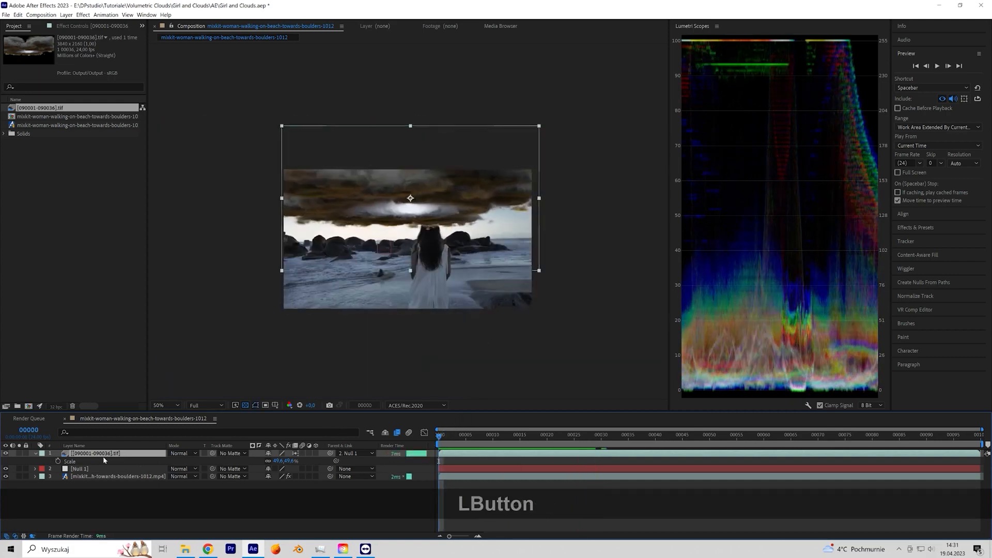
pyautogui.click(35, 454)
pyautogui.click(55, 475)
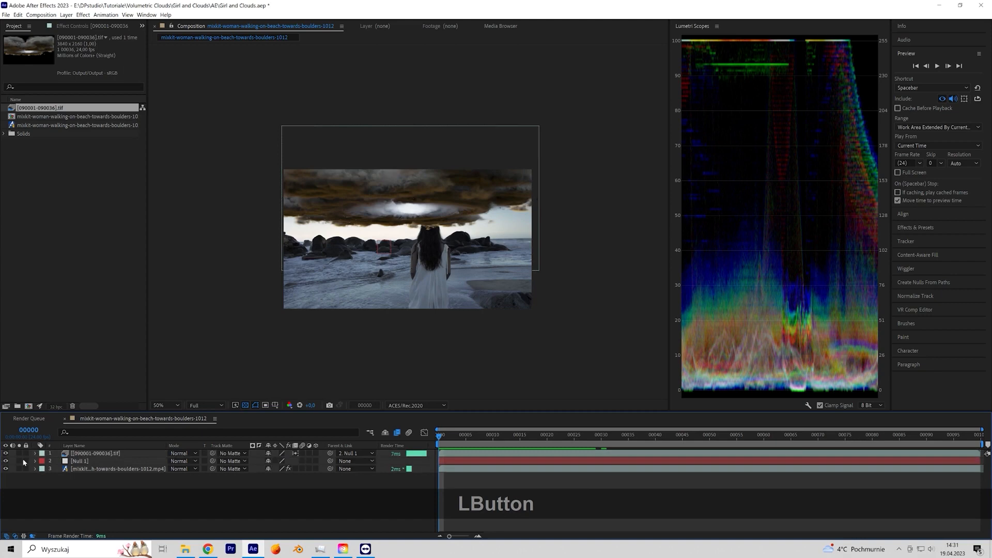
pyautogui.scroll(3, 298, 236)
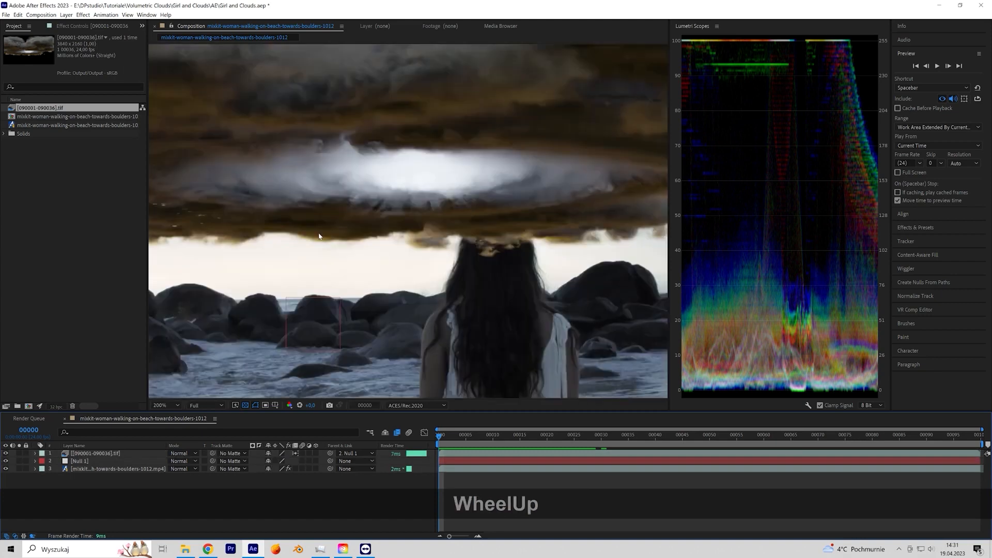
# - Duplicate the mixkit beach footage layer in the timeline
pyautogui.scroll(-2, 359, 236)
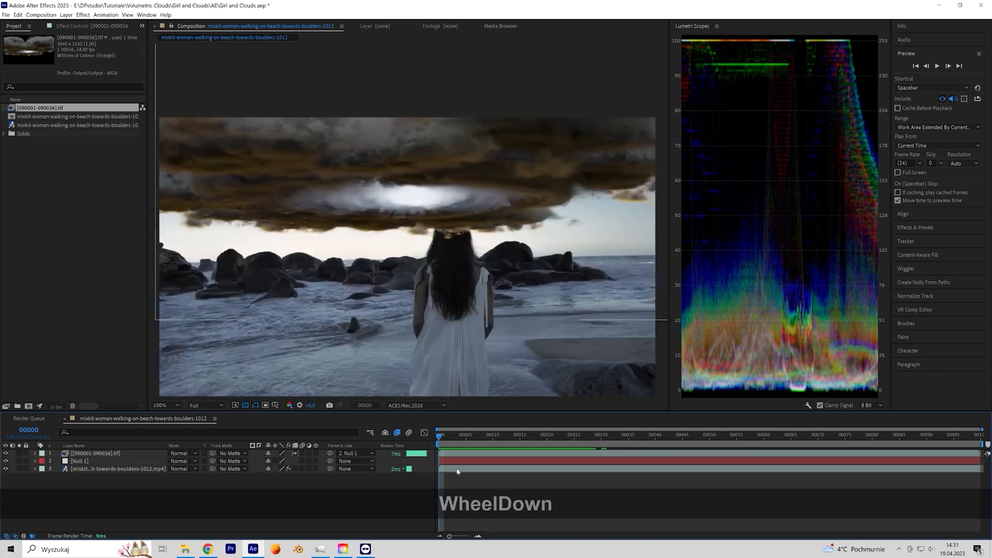
pyautogui.click(442, 439)
pyautogui.moveTo(447, 439); pyautogui.dragTo(392, 453)
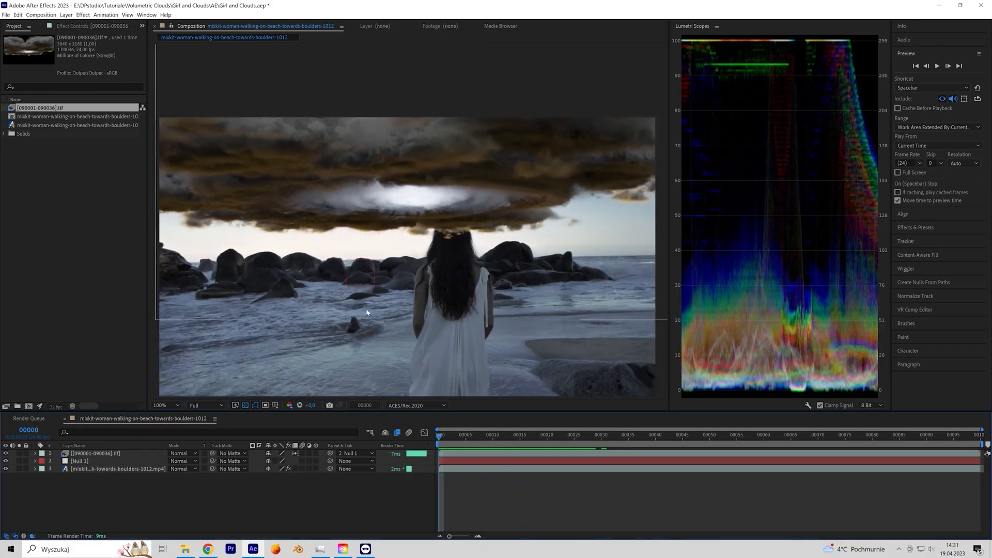
pyautogui.click(92, 470)
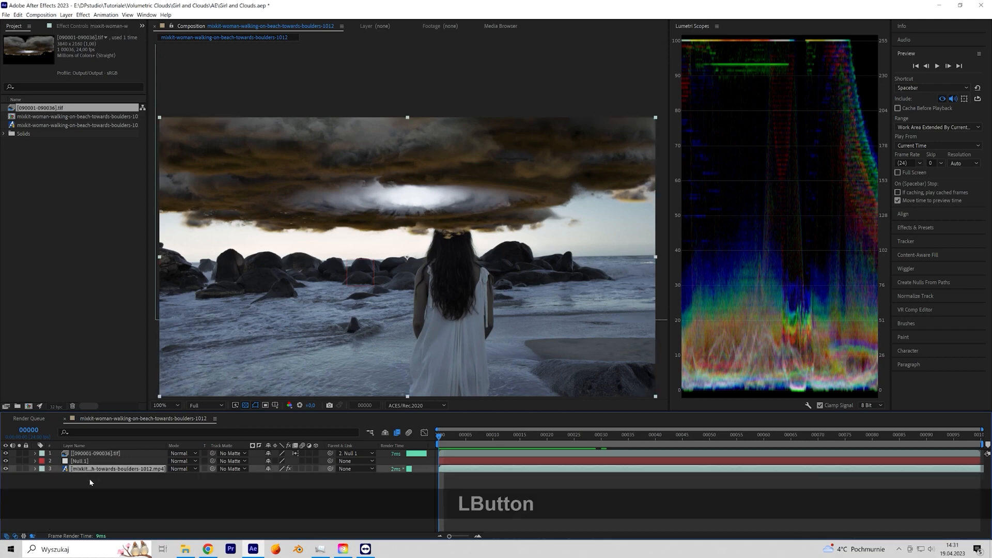
pyautogui.hotkey('ctrl', 'd')
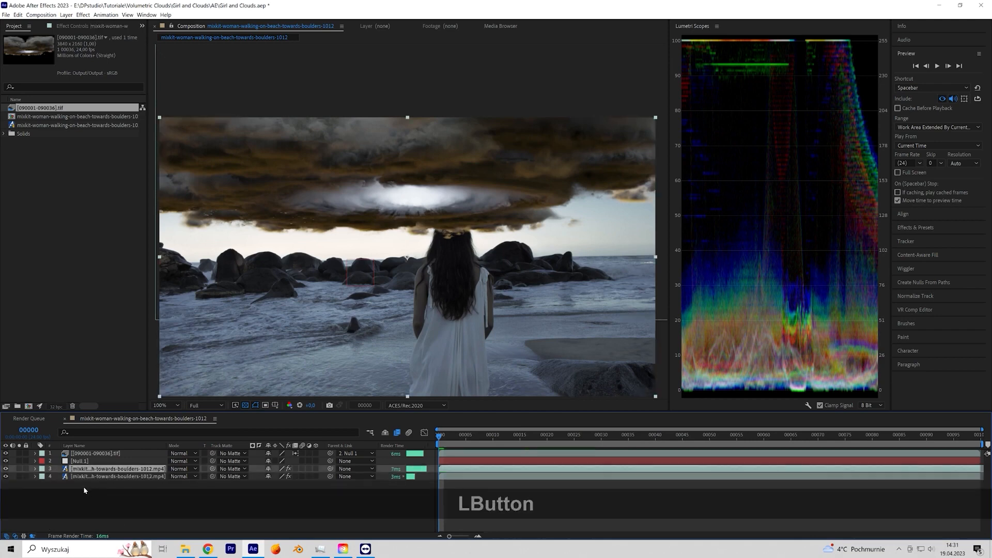
pyautogui.click(83, 486)
# - Rename the upper copy of the beach footage layer as Key
pyautogui.click(82, 471)
pyautogui.rightClick(82, 471)
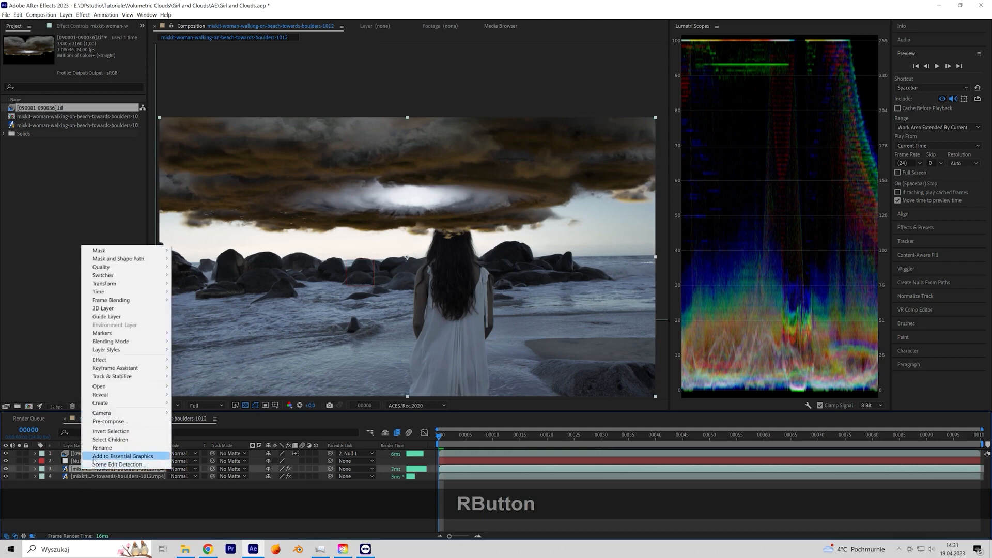
pyautogui.click(100, 448)
pyautogui.write('Ke')
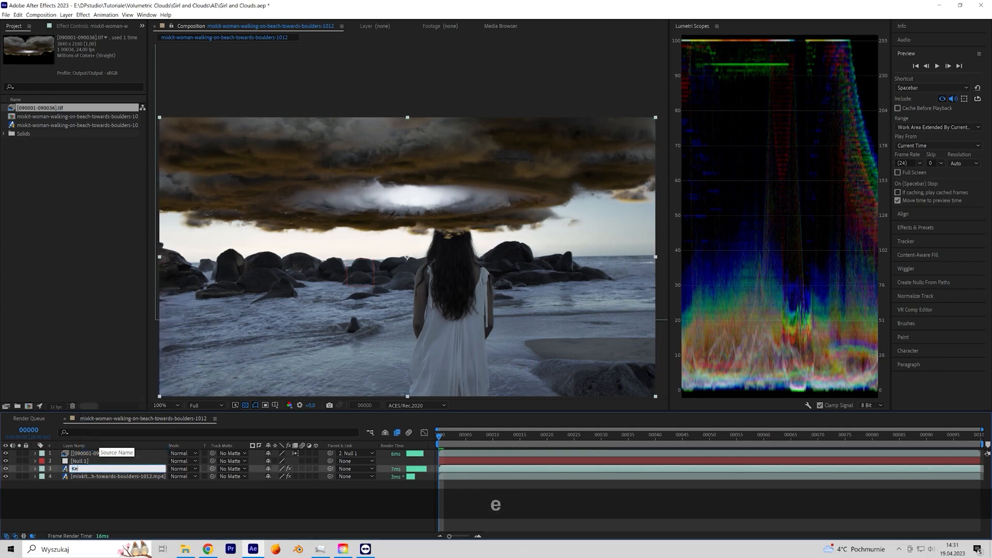
pyautogui.write('y')
pyautogui.click(71, 327)
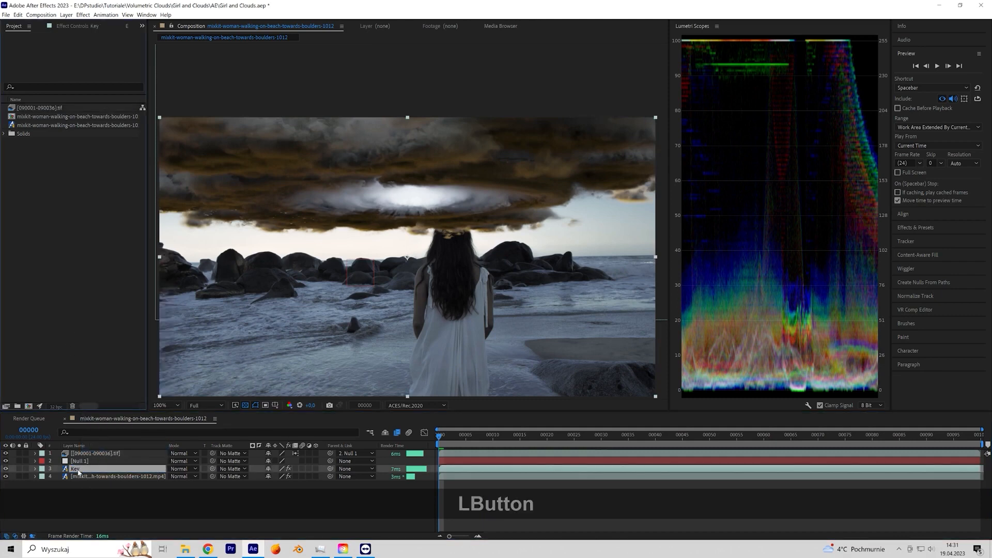
# - Move the Key layer to the top of the layer stack and solo it
pyautogui.moveTo(81, 449); pyautogui.dragTo(82, 449)
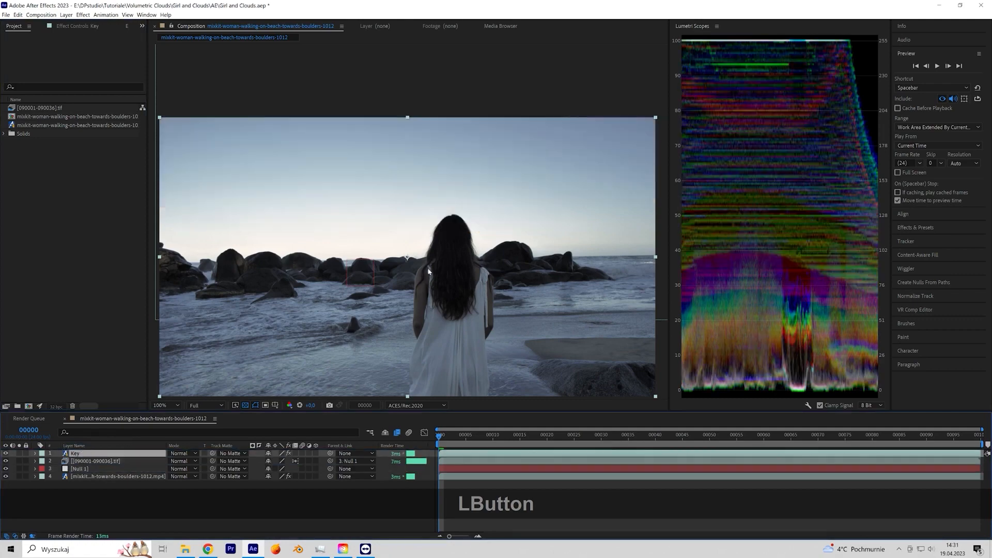
pyautogui.click(19, 453)
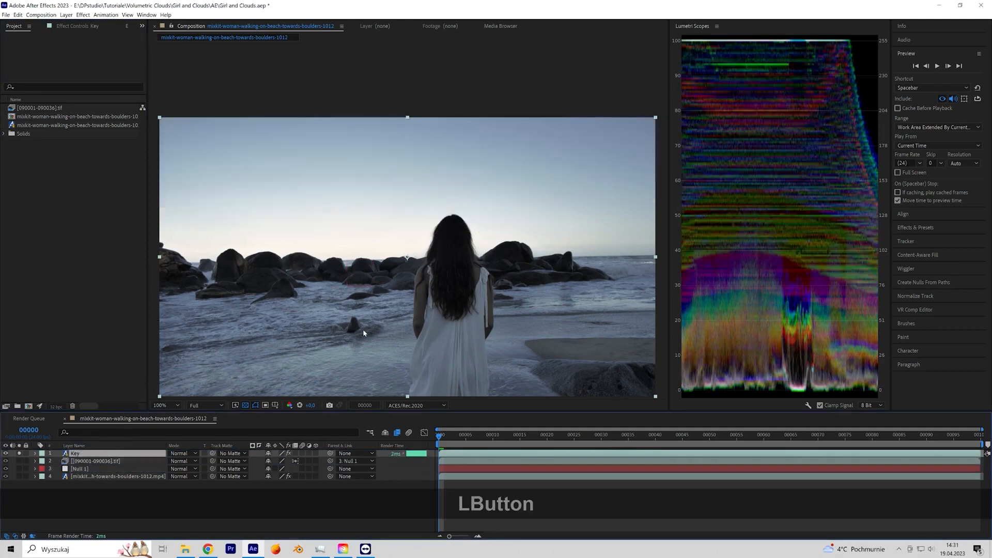
pyautogui.scroll(4, 394, 321)
pyautogui.scroll(-1, 296, 308)
pyautogui.scroll(-2, 296, 309)
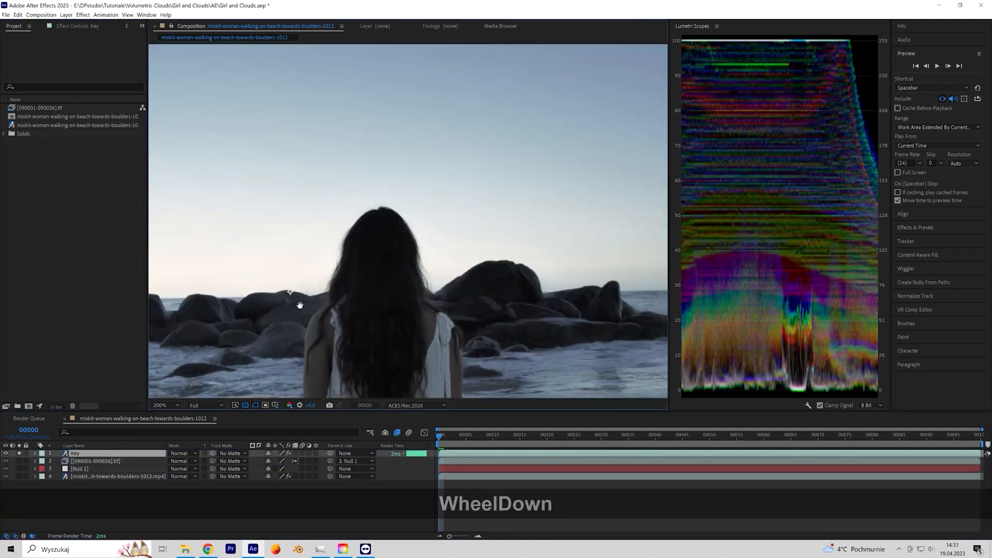
pyautogui.moveTo(296, 309); pyautogui.dragTo(321, 306, button='middle')
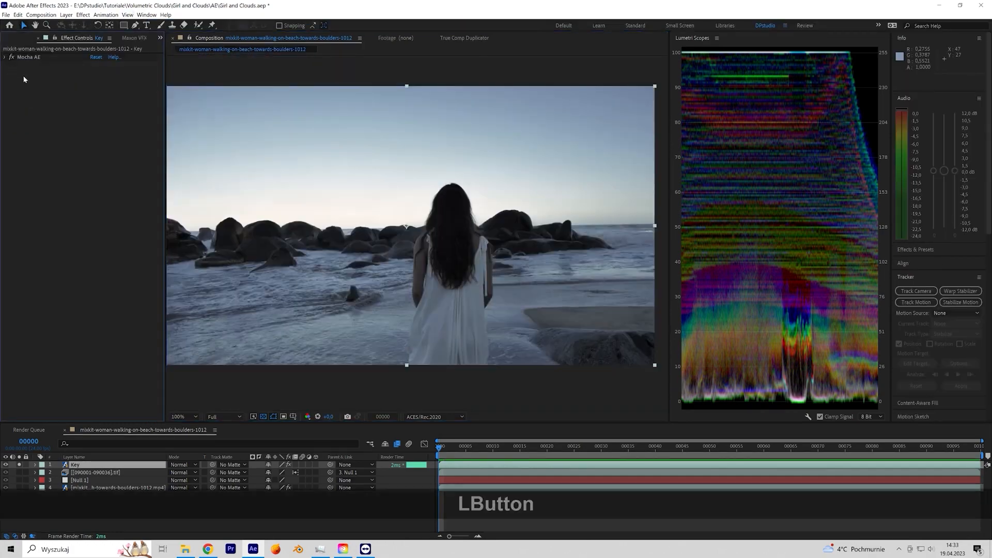
# - Draw a rectangular mask about 460 × 335 px around the woman's head on the Key layer
pyautogui.click(124, 25)
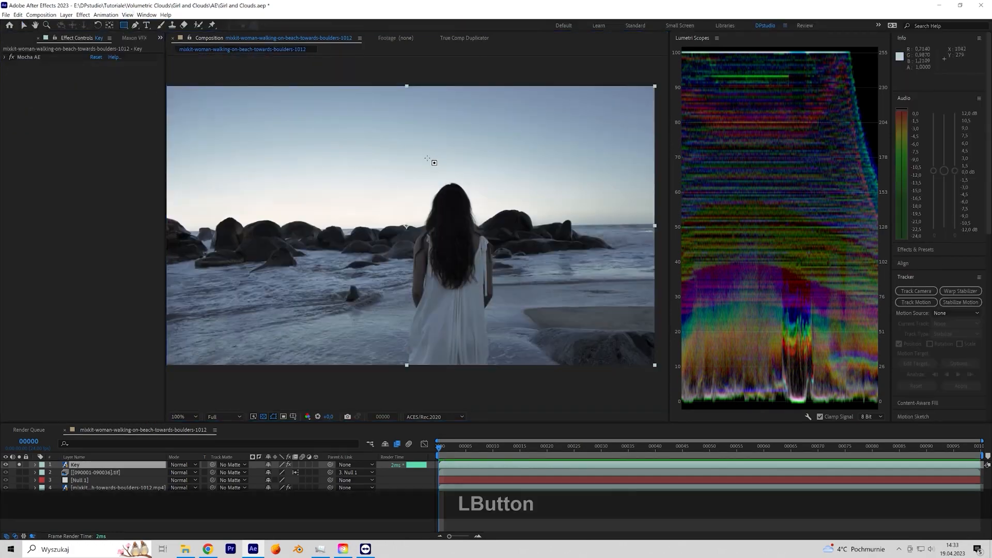
pyautogui.moveTo(389, 146); pyautogui.dragTo(508, 232)
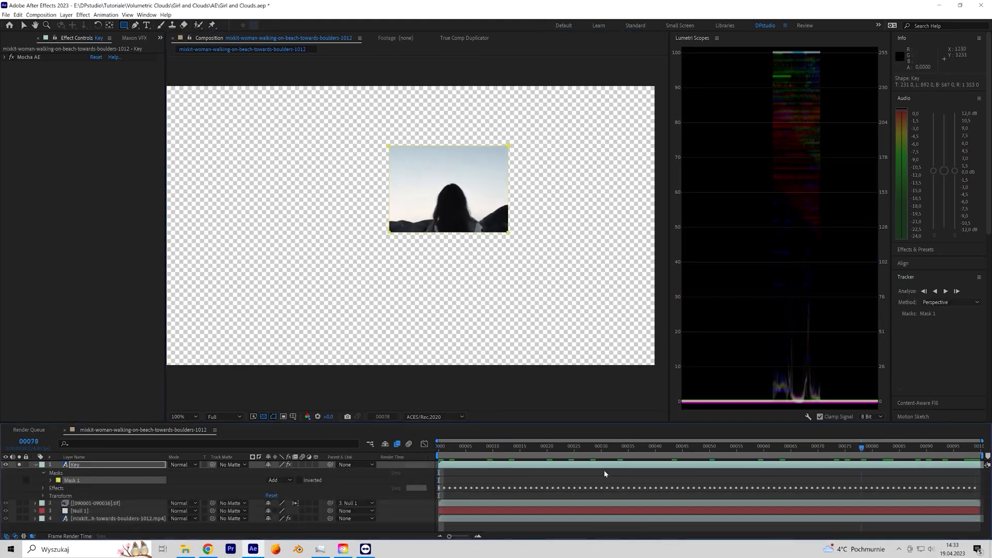
pyautogui.scroll(2, 452, 240)
pyautogui.moveTo(451, 241); pyautogui.dragTo(371, 315, button='middle')
pyautogui.rightClick(42, 106)
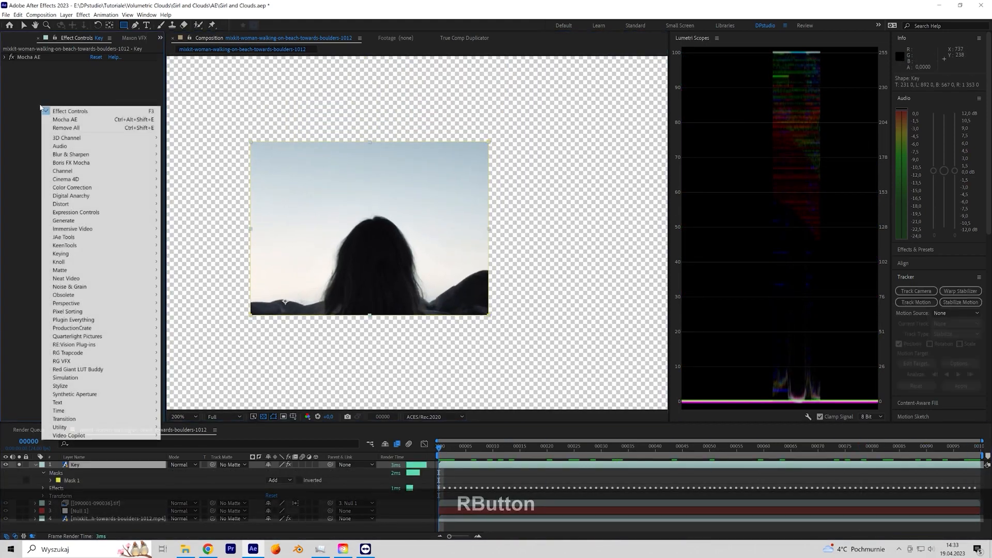
pyautogui.moveTo(77, 170)
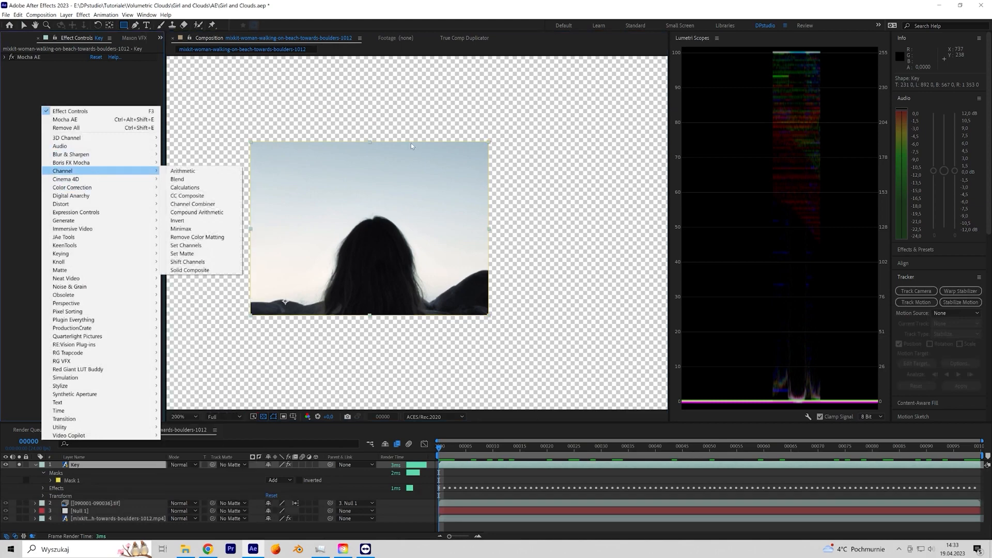
pyautogui.click(411, 146)
pyautogui.hotkey('ctrl', 'z')
pyautogui.click(404, 158)
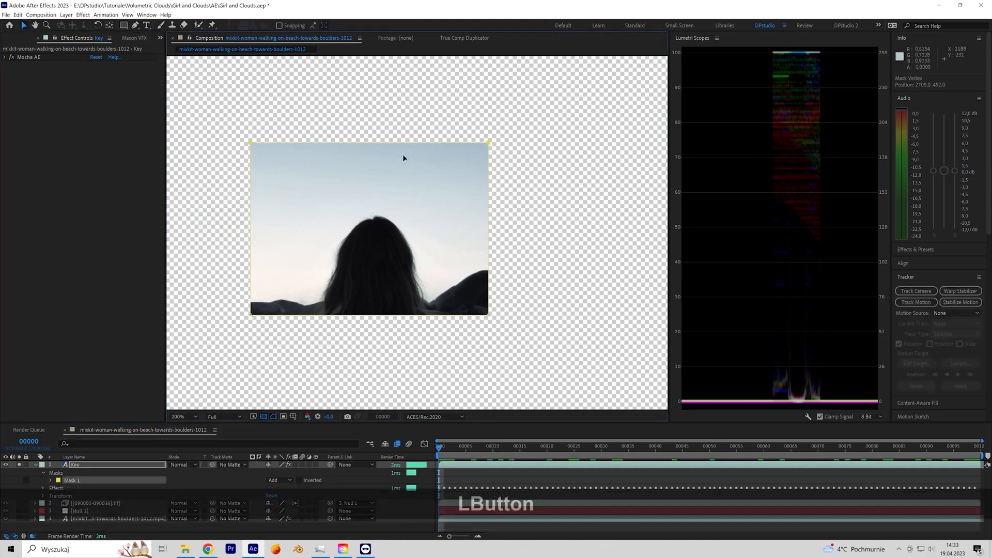
pyautogui.moveTo(404, 158); pyautogui.dragTo(405, 188)
# - Apply the Extract effect to the Key layer, finding it with the search term "ext"
pyautogui.scroll(2, 336, 292)
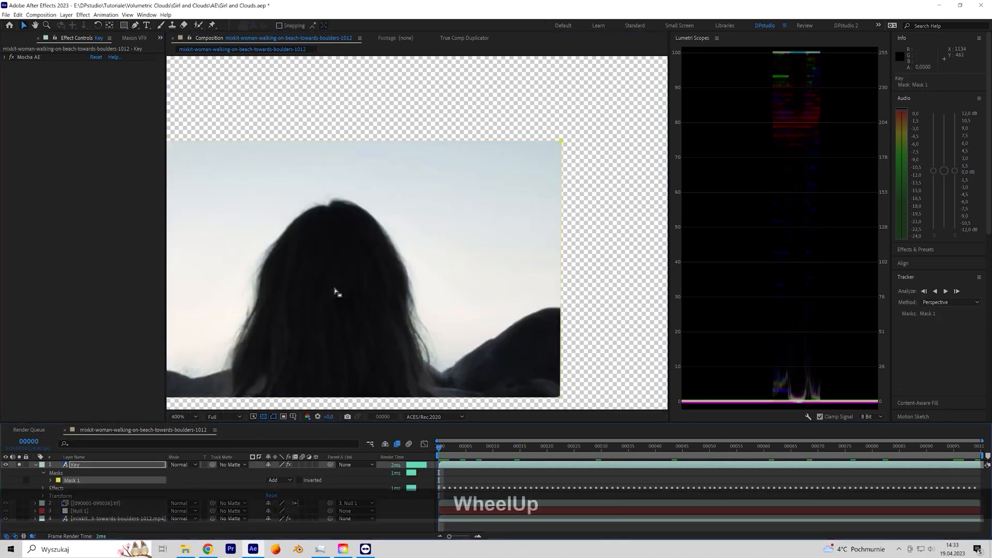
pyautogui.moveTo(336, 292); pyautogui.dragTo(518, 257, button='middle')
pyautogui.click(13, 170)
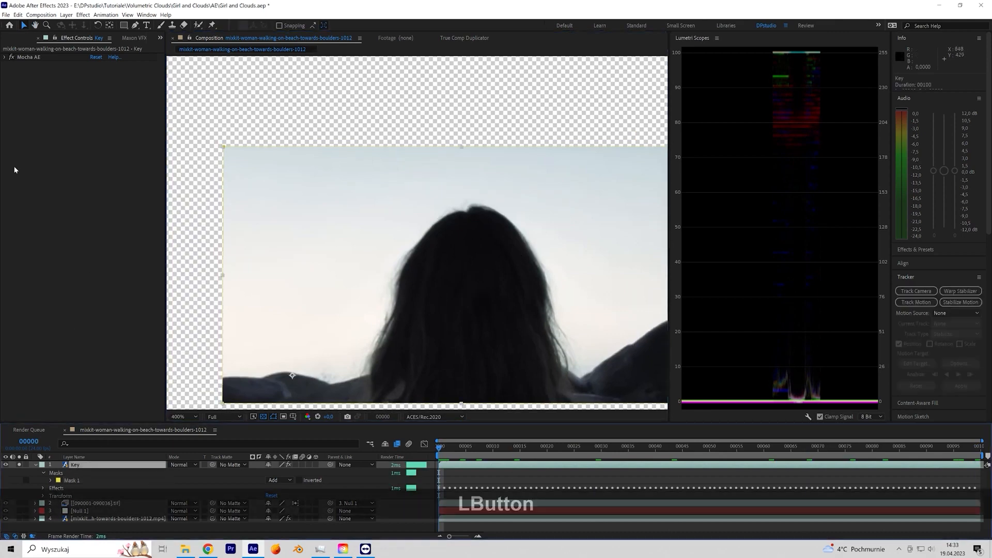
pyautogui.rightClick(47, 152)
pyautogui.hotkey('ctrl', 'space')
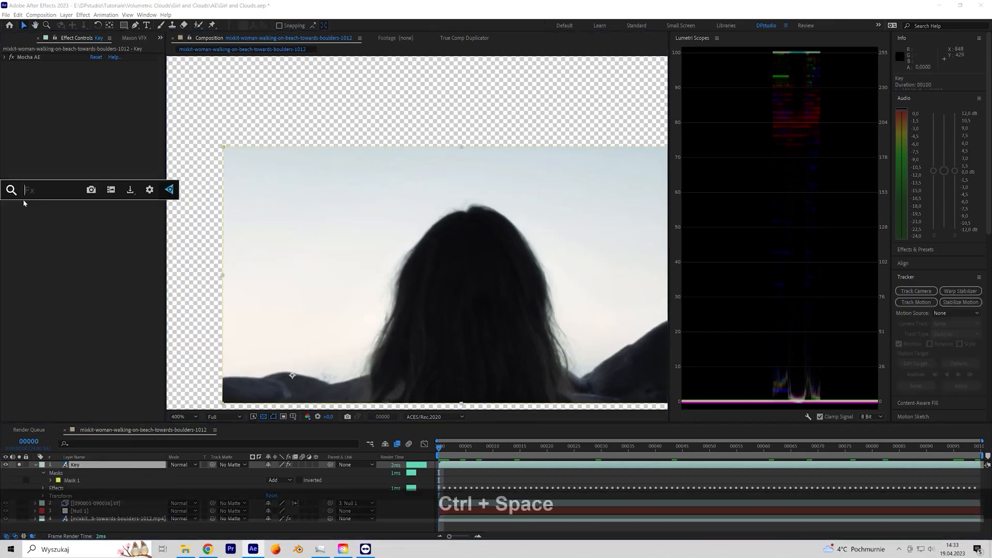
pyautogui.write('ext')
pyautogui.click(36, 228)
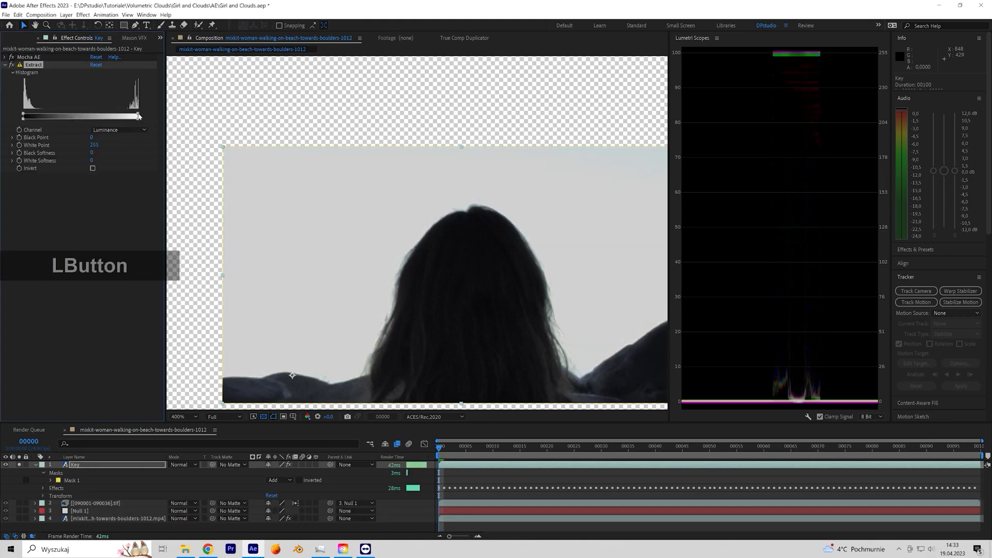
# - Key out the bright sky with Extract, using White Point 23 and White Softness 57, with the transparency grid off
pyautogui.moveTo(138, 116); pyautogui.dragTo(127, 116)
pyautogui.click(273, 416)
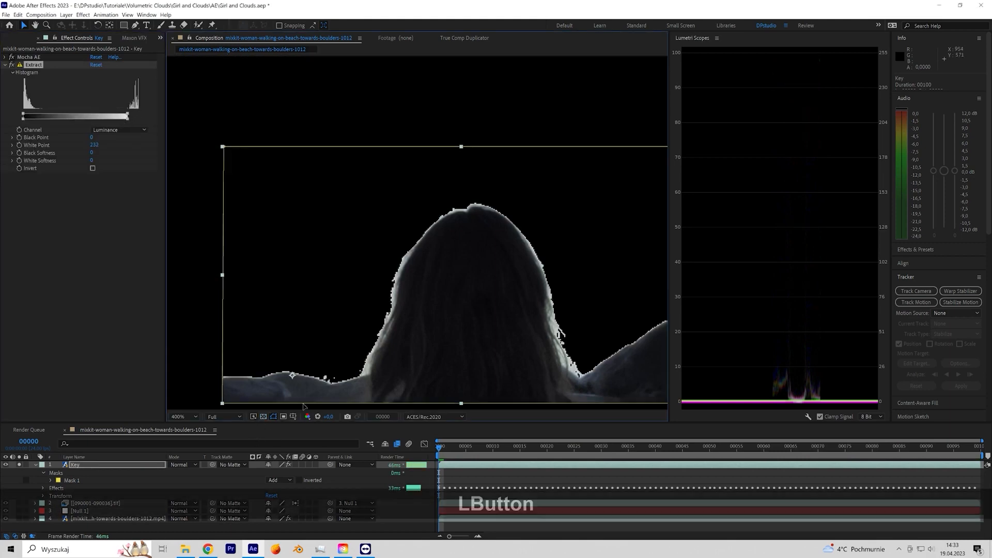
pyautogui.moveTo(115, 121); pyautogui.dragTo(33, 113)
pyautogui.click(499, 448)
pyautogui.moveTo(531, 455); pyautogui.dragTo(434, 449)
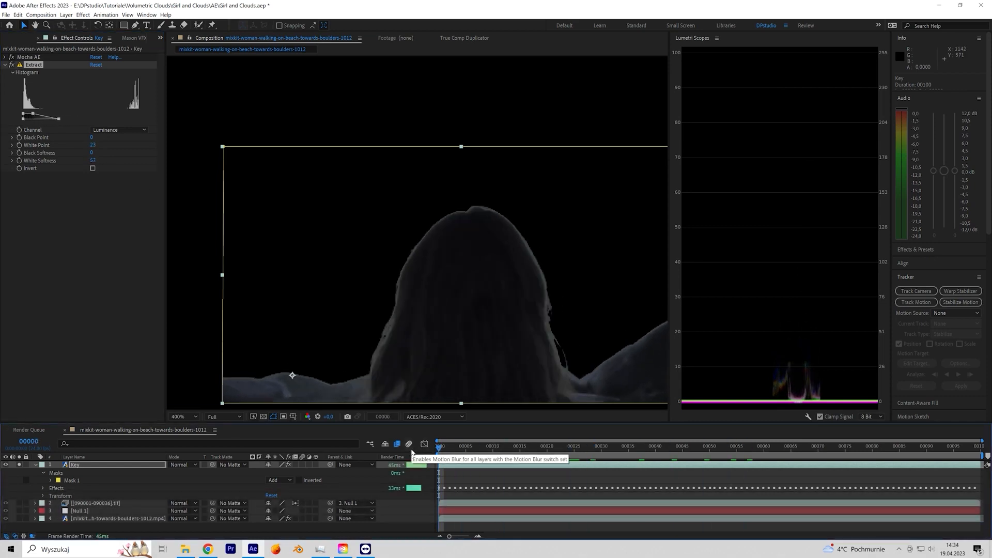
# - Turn off solo for the Key layer and add the Refine Soft Matte effect to it
pyautogui.click(35, 465)
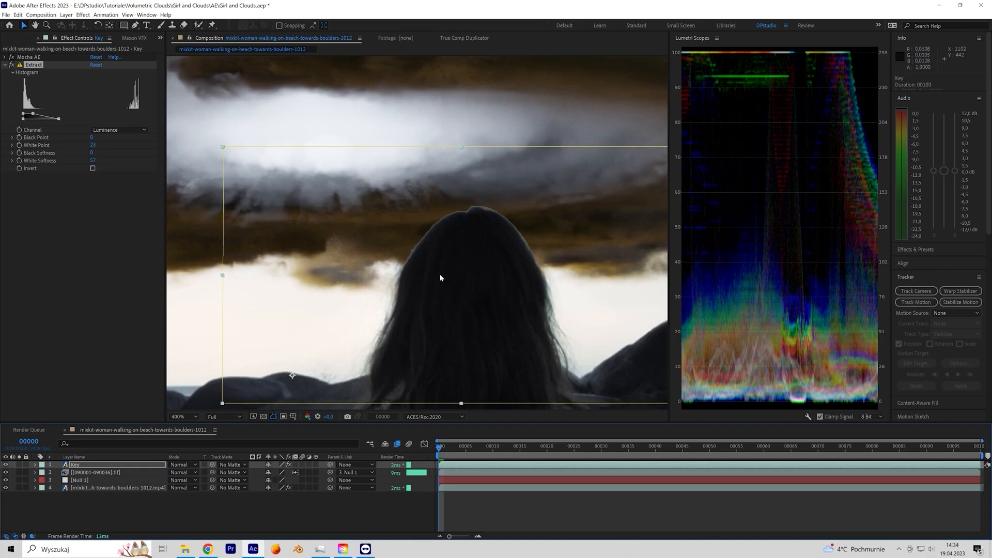
pyautogui.click(4, 65)
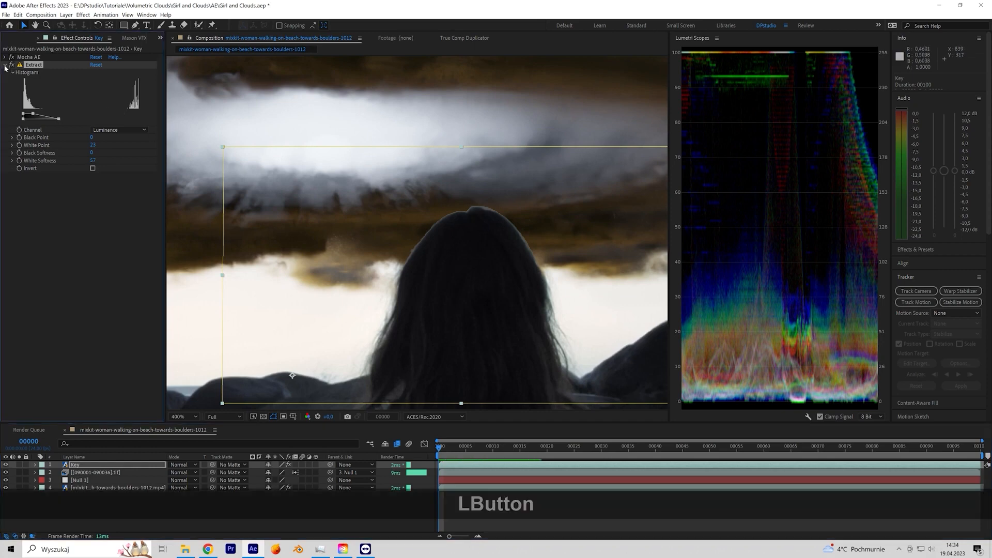
pyautogui.hotkey('ctrl', 'space')
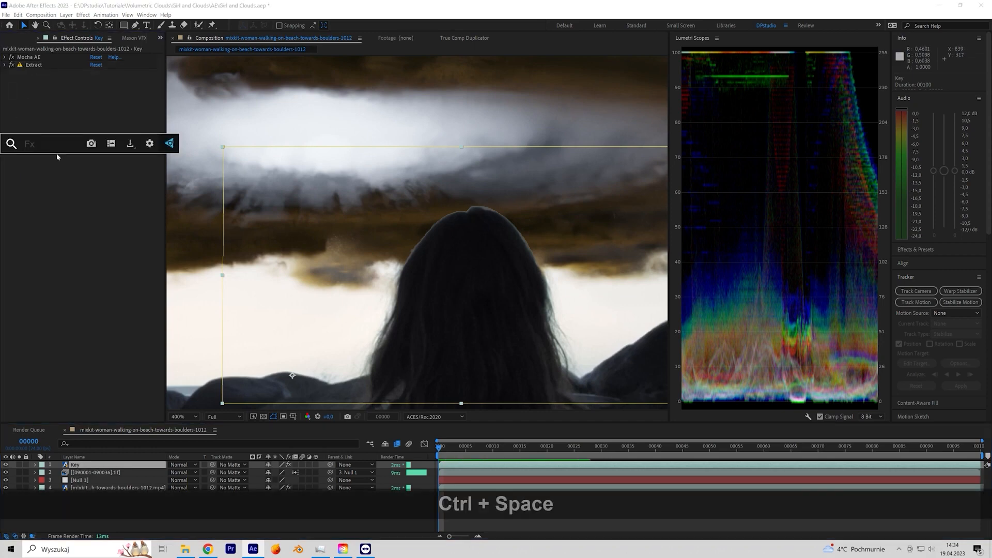
pyautogui.rightClick(56, 156)
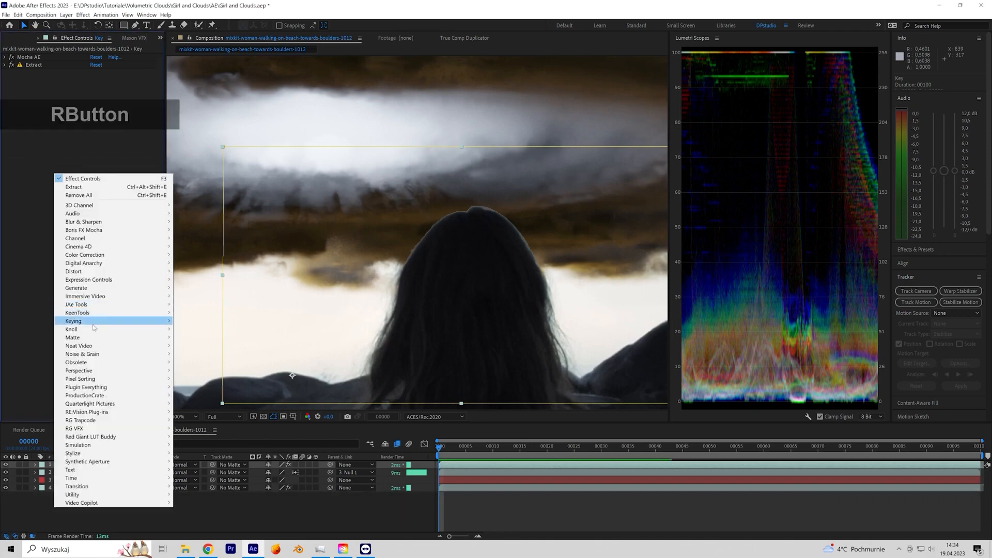
pyautogui.moveTo(94, 331)
pyautogui.click(206, 354)
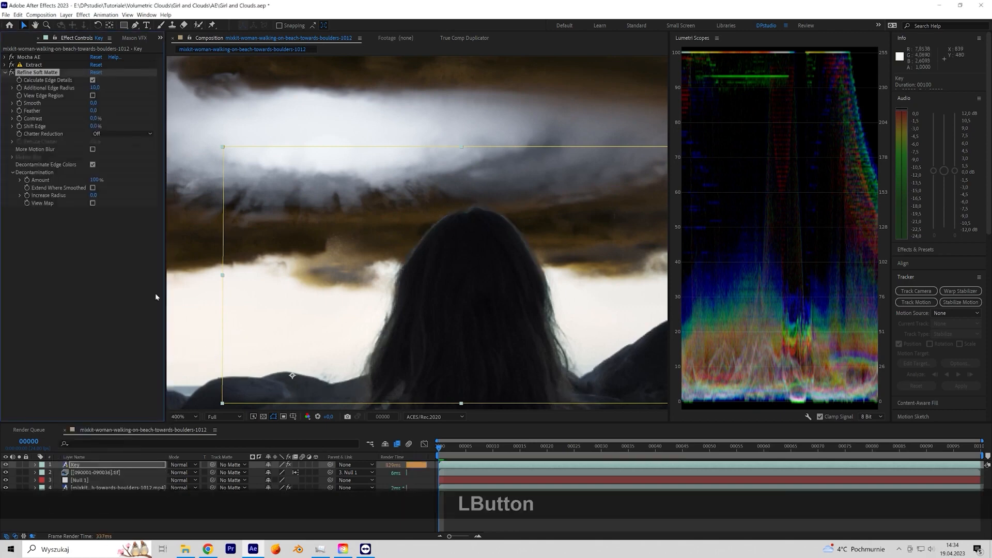
# - Disable Calculate Edge Details in Refine Soft Matte and set Smooth to 3.1 and Feather to 1.6
pyautogui.click(93, 81)
pyautogui.moveTo(93, 105)
pyautogui.mouseDown()
pyautogui.moveTo(112, 117)
pyautogui.moveTo(109, 127)
pyautogui.moveTo(89, 115)
pyautogui.mouseUp()
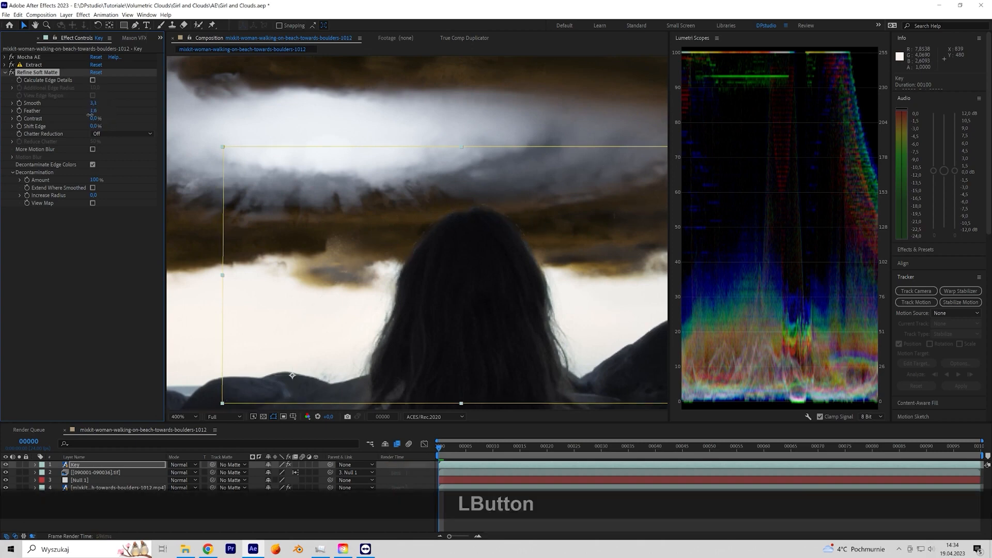
pyautogui.click(93, 81)
pyautogui.click(93, 80)
# - Set Refine Soft Matte's Contrast to 46% and Shift Edge to -12%, and check the hair edge against the clouds
pyautogui.moveTo(94, 120)
pyautogui.mouseDown()
pyautogui.moveTo(108, 131)
pyautogui.moveTo(79, 123)
pyautogui.mouseUp()
pyautogui.scroll(1, 548, 290)
pyautogui.scroll(-2, 548, 290)
pyautogui.scroll(1, 416, 230)
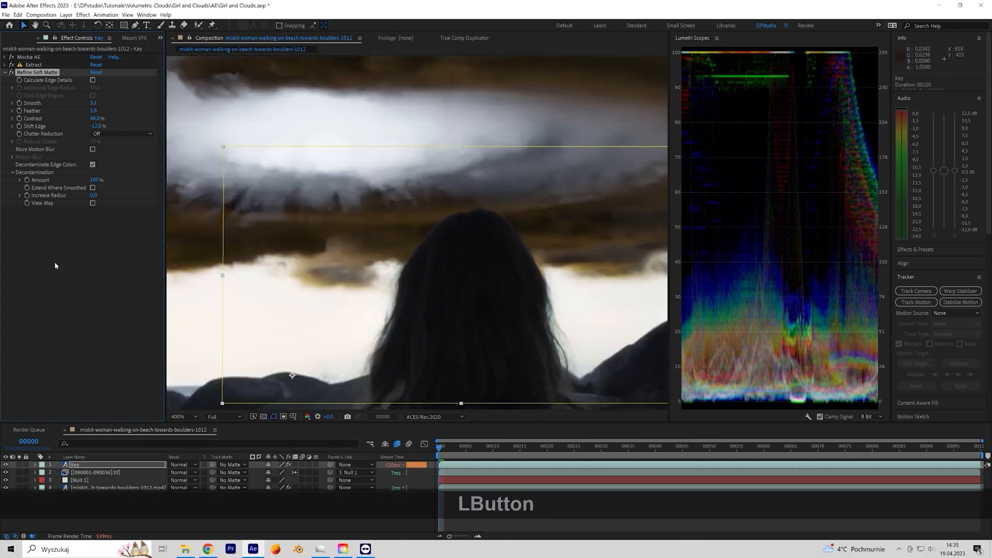
pyautogui.click(12, 74)
pyautogui.scroll(-1, 531, 237)
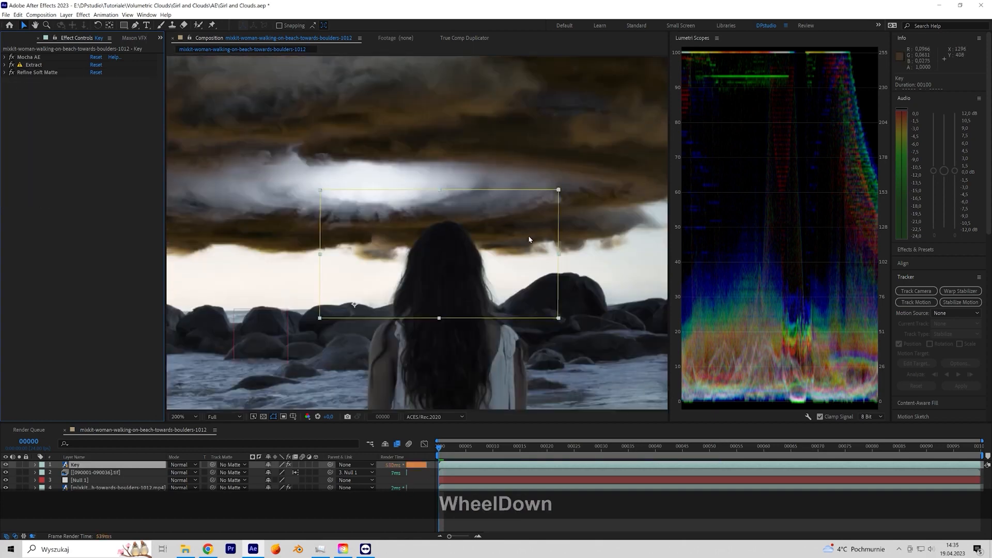
# - Add the Tritone colour correction effect to the Key layer
pyautogui.click(376, 243)
pyautogui.scroll(1, 375, 243)
pyautogui.click(35, 99)
pyautogui.rightClick(35, 115)
pyautogui.moveTo(103, 195)
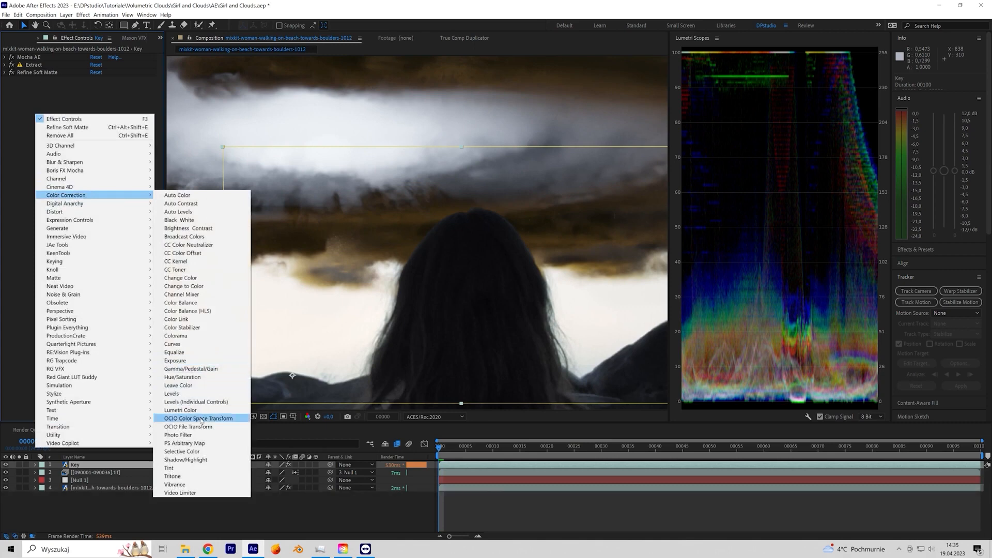
pyautogui.click(192, 476)
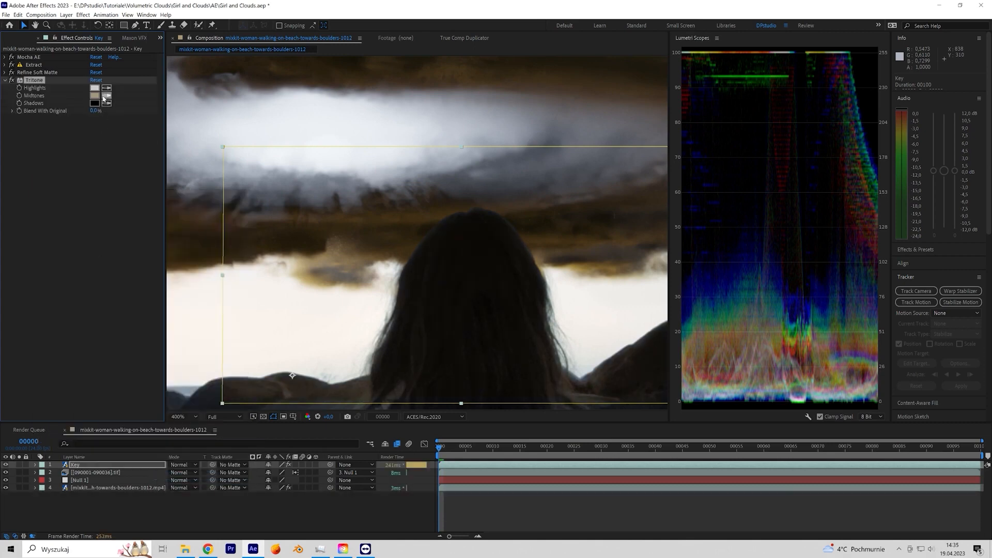
# - Set Tritone's Highlights colour to a dark brown sampled from the clouds beside the woman's head
pyautogui.click(12, 82)
pyautogui.click(417, 215)
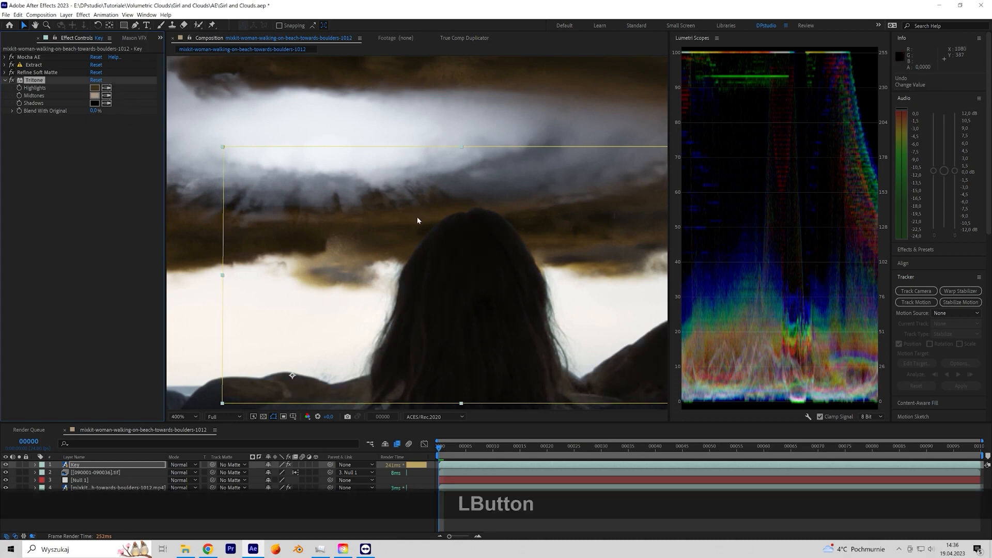
pyautogui.click(52, 192)
# - Draw a second rectangular mask about 180 × 65 px over the top of the woman's head on the Key layer
pyautogui.scroll(-2, 355, 247)
pyautogui.click(123, 25)
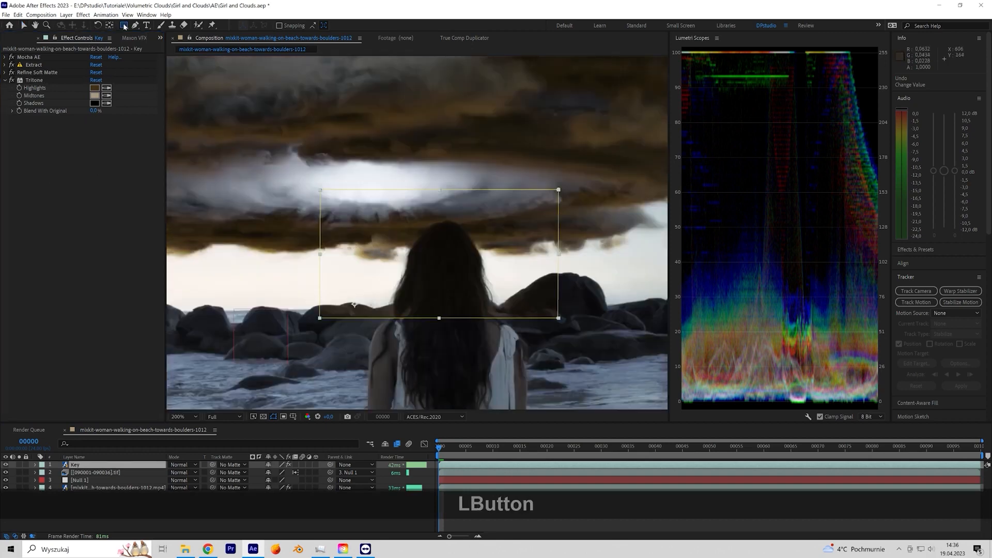
pyautogui.moveTo(417, 222); pyautogui.dragTo(495, 247)
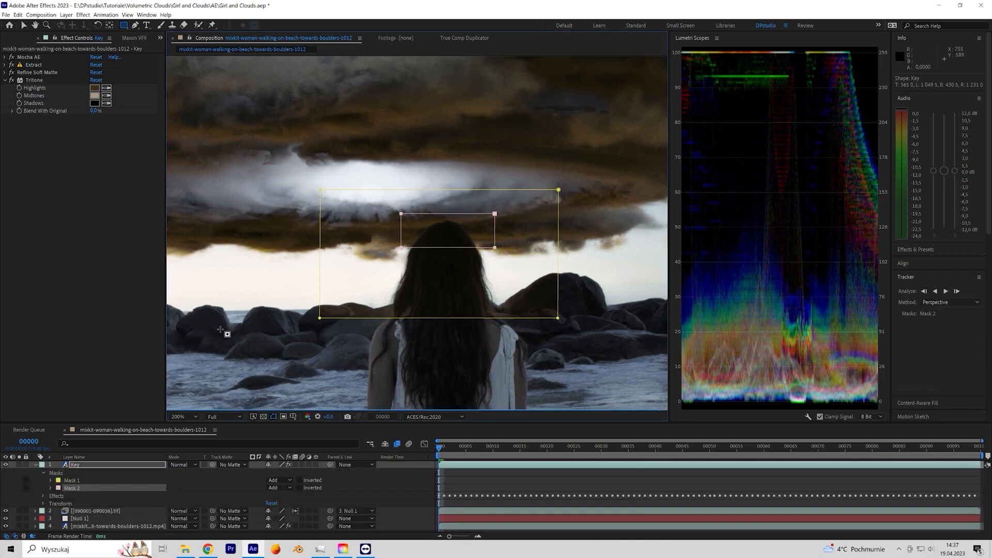
# - Keyframe Mask 2's path on the Key layer at frames 0, 31, 66 and 99, repositioning it over the woman's head
pyautogui.click(51, 488)
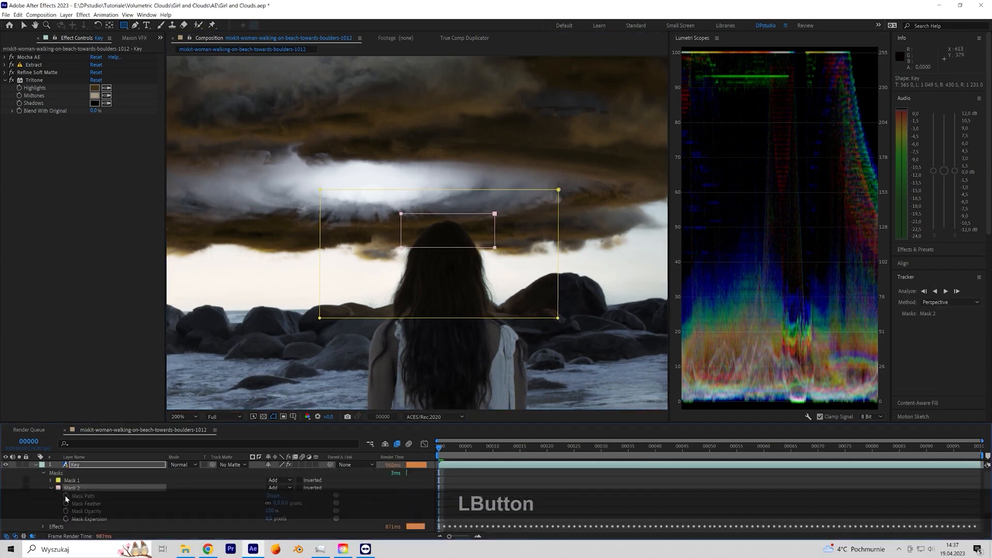
pyautogui.moveTo(455, 455); pyautogui.dragTo(521, 453)
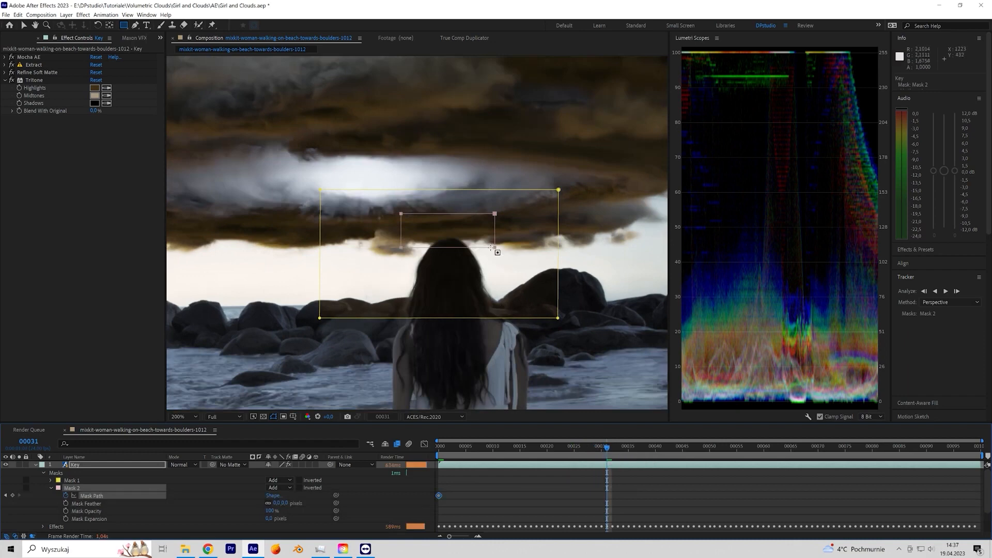
pyautogui.click(23, 24)
pyautogui.moveTo(470, 216); pyautogui.dragTo(469, 212)
pyautogui.click(797, 453)
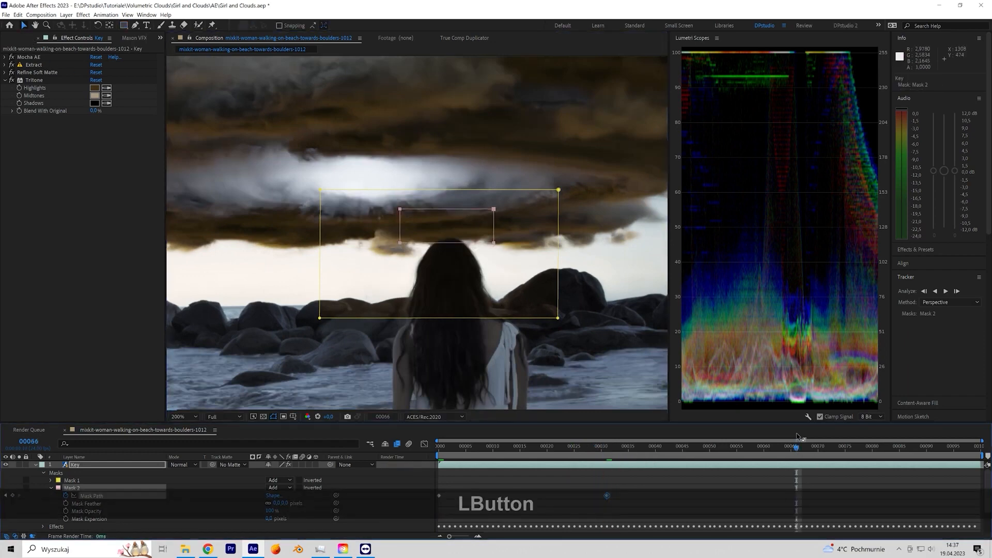
pyautogui.moveTo(487, 212); pyautogui.dragTo(496, 209)
pyautogui.click(980, 453)
pyautogui.moveTo(465, 213); pyautogui.dragTo(456, 211)
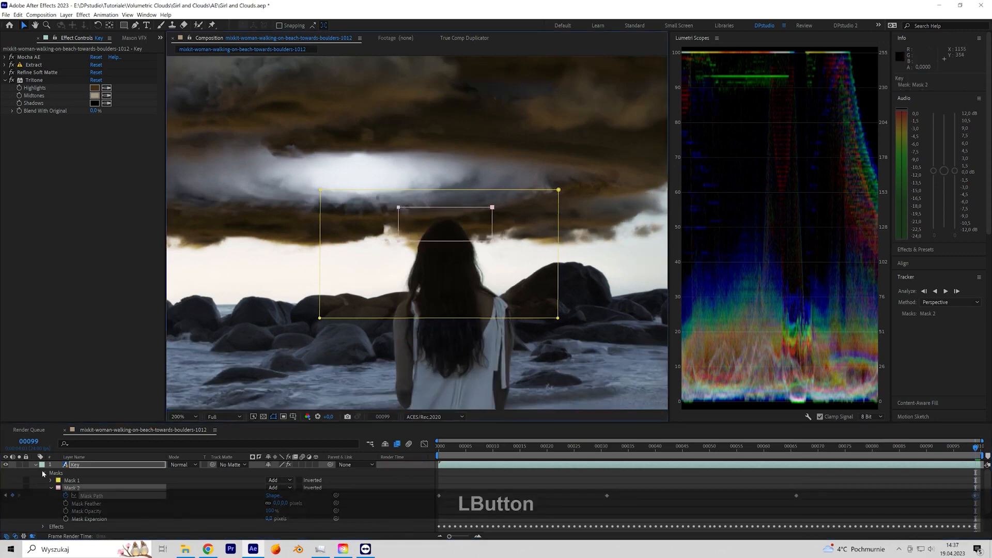
pyautogui.click(51, 488)
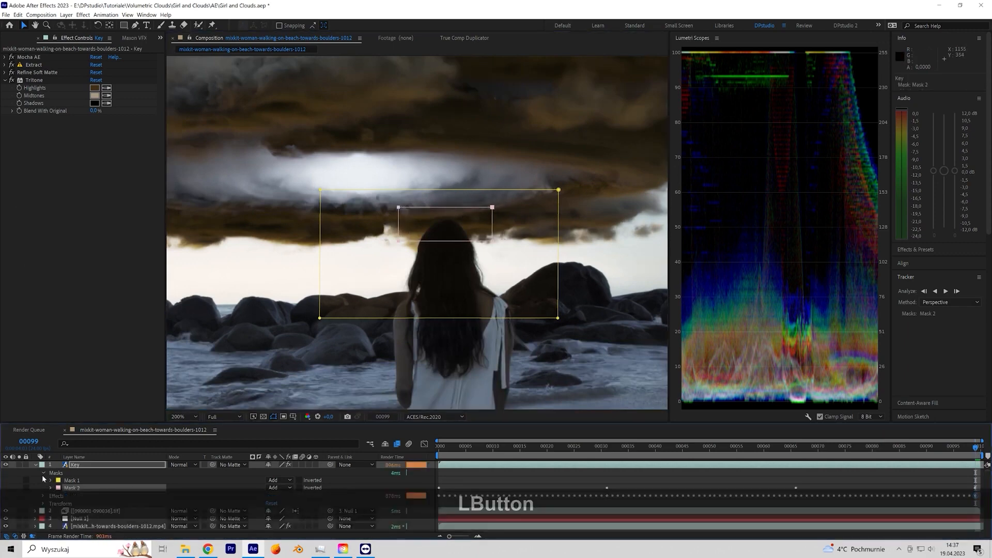
# - Restrict the Key layer's Tritone effect to Mask 2 with a mask reference in its compositing options
pyautogui.click(43, 473)
pyautogui.click(44, 480)
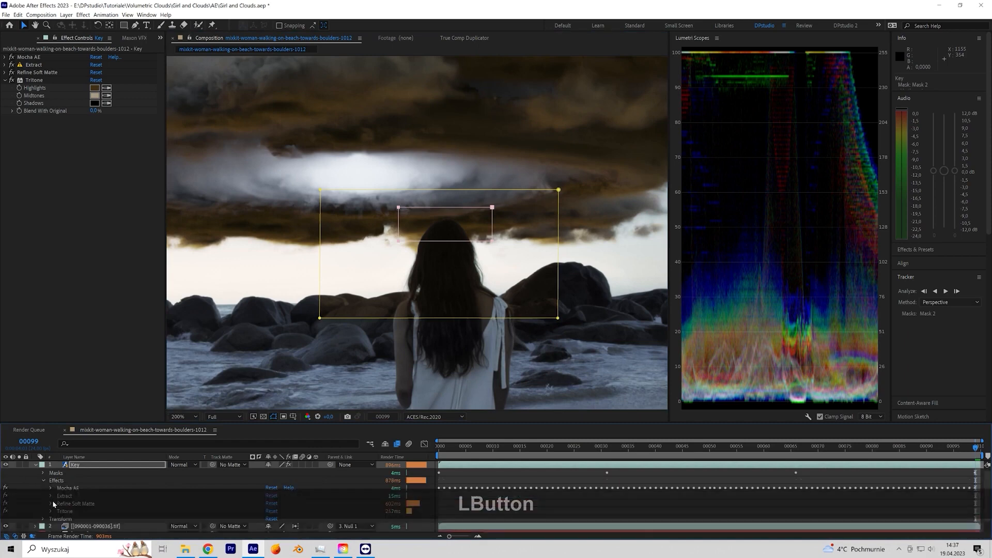
pyautogui.click(51, 511)
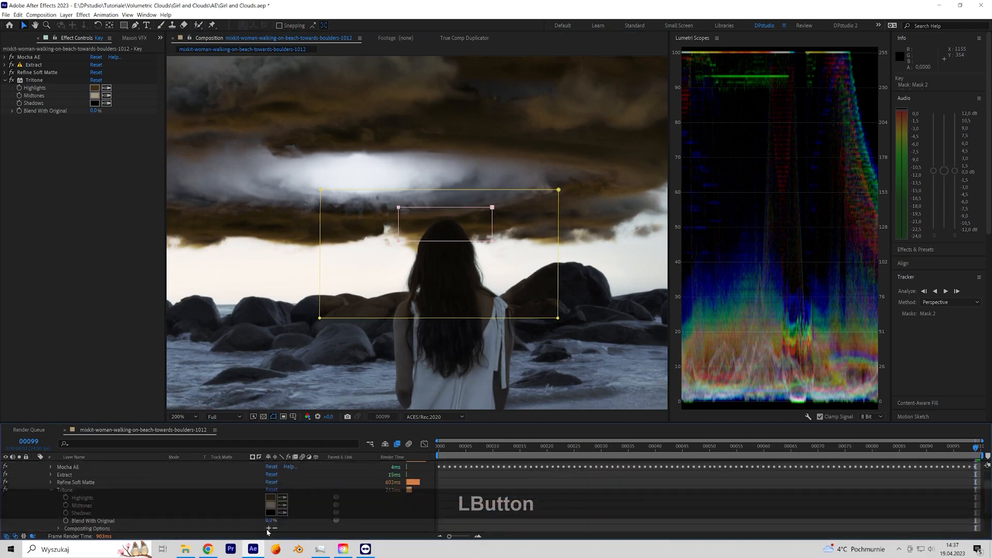
pyautogui.click(268, 528)
pyautogui.click(278, 527)
pyautogui.click(284, 520)
pyautogui.scroll(2, 451, 245)
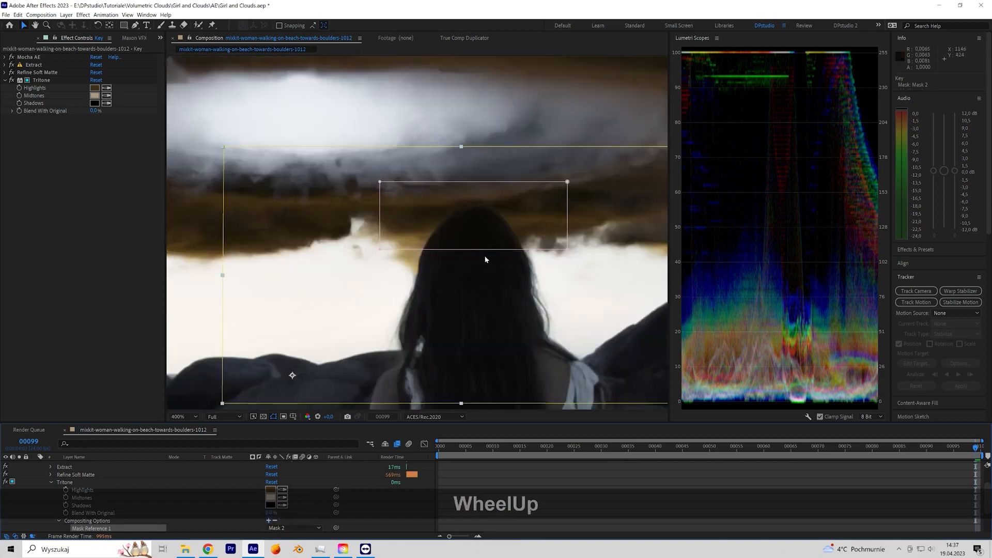
pyautogui.scroll(2, 68, 496)
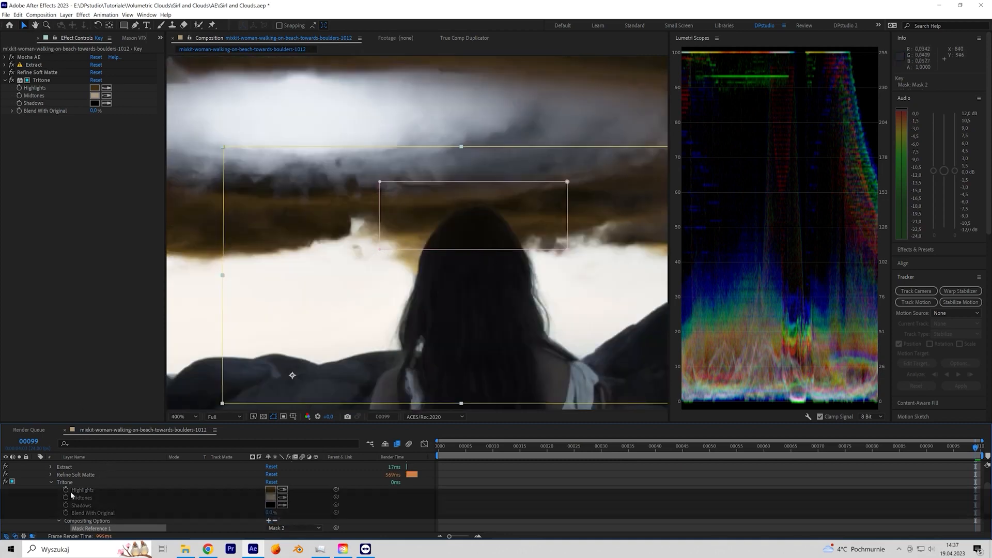
# - Feather Mask 2 on the Key layer to soften the tinted area around the head
pyautogui.click(43, 480)
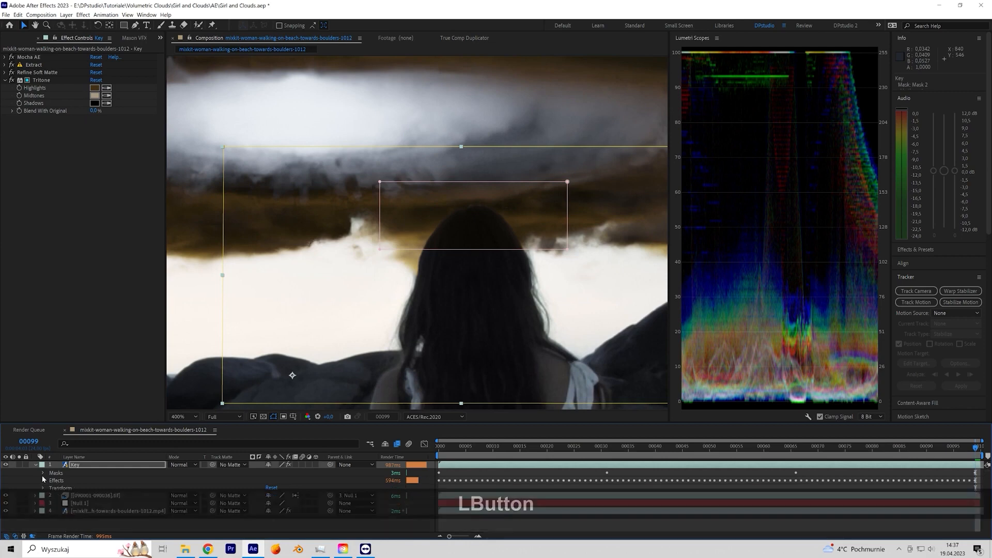
pyautogui.click(43, 472)
pyautogui.click(50, 488)
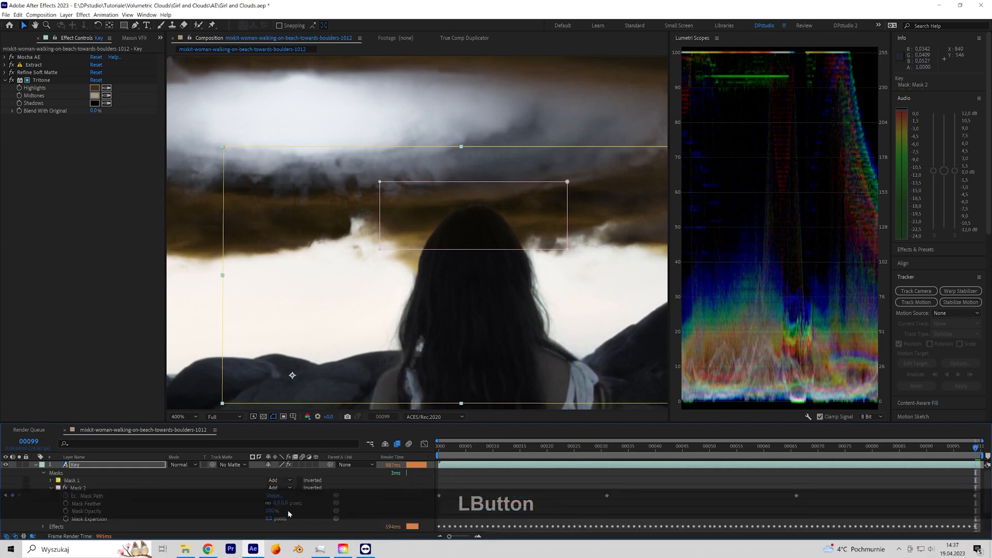
pyautogui.scroll(-1, 412, 191)
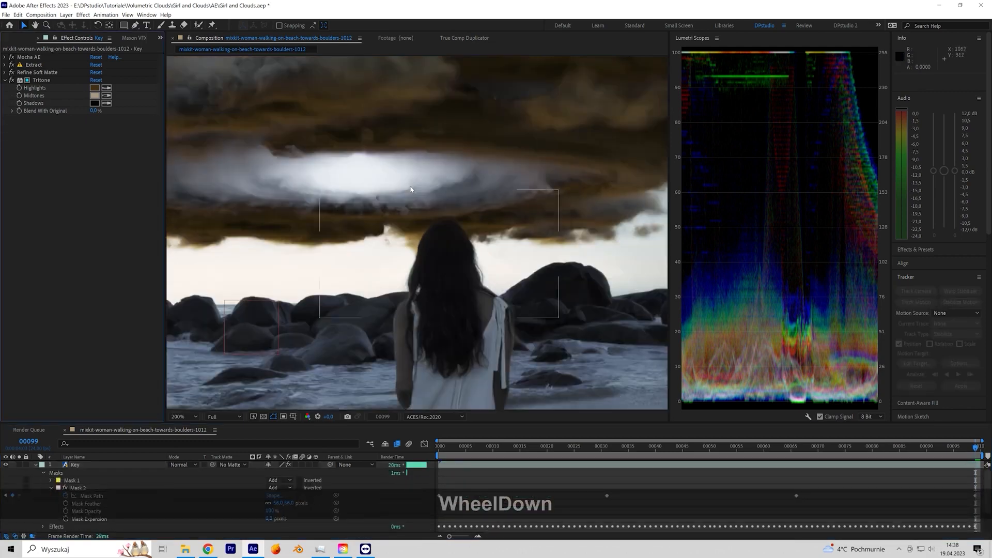
# - Preview the composite from frame 0 and check the hair against the clouds in motion
pyautogui.click(35, 464)
pyautogui.click(438, 447)
pyautogui.scroll(-1, 394, 318)
pyautogui.moveTo(394, 318); pyautogui.dragTo(436, 326, button='middle')
pyautogui.scroll(-1, 436, 327)
pyautogui.scroll(1, 411, 332)
pyautogui.click(471, 461)
pyautogui.press('space')
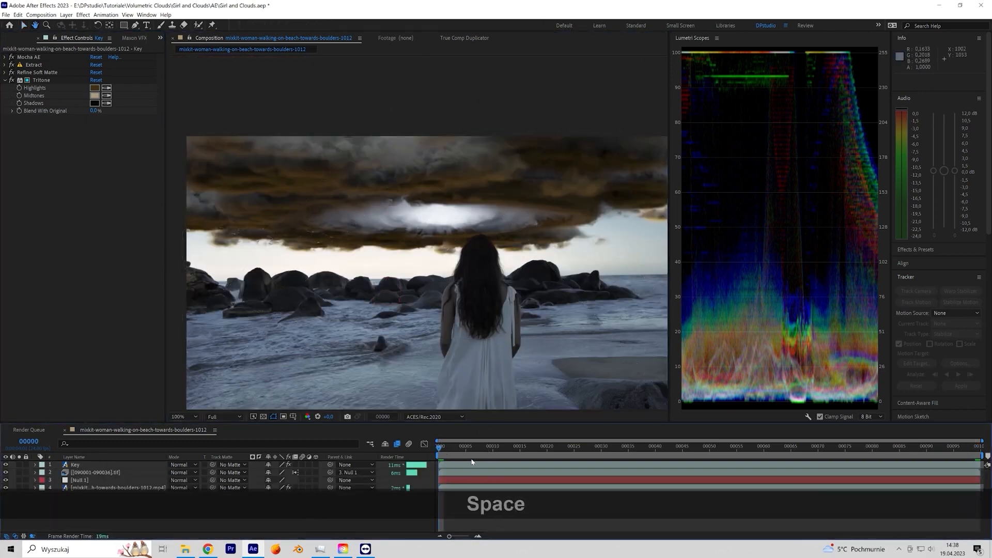
pyautogui.press('KP_0')
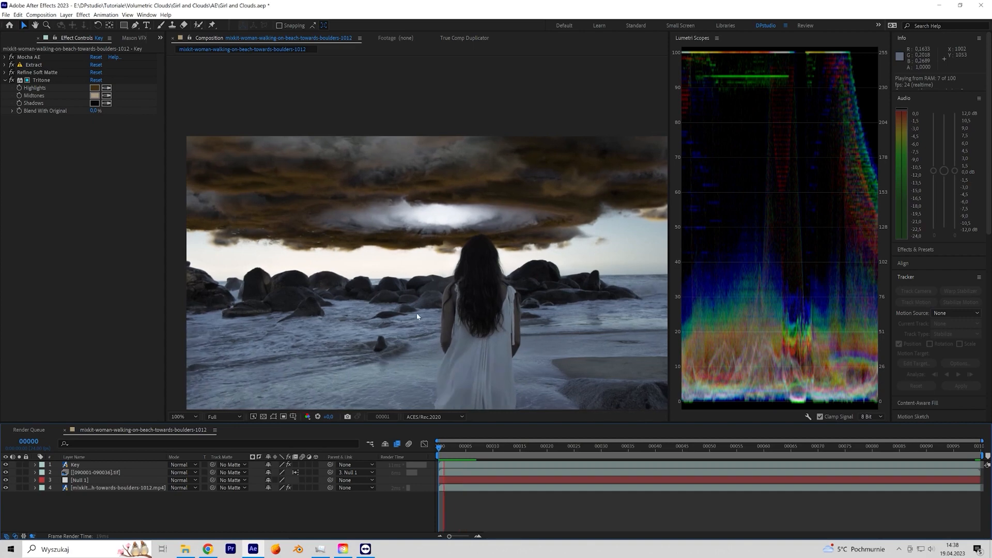
pyautogui.press('space')
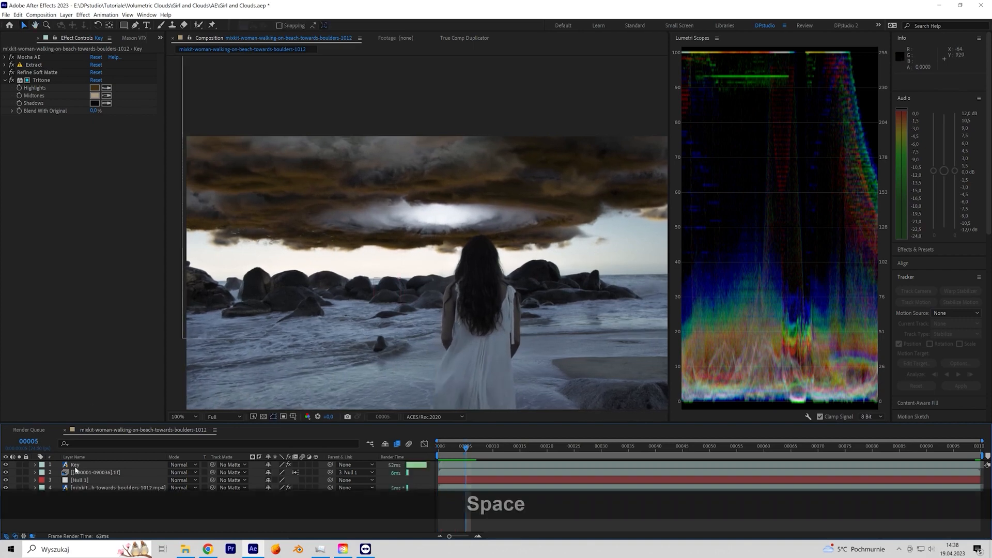
pyautogui.click(79, 488)
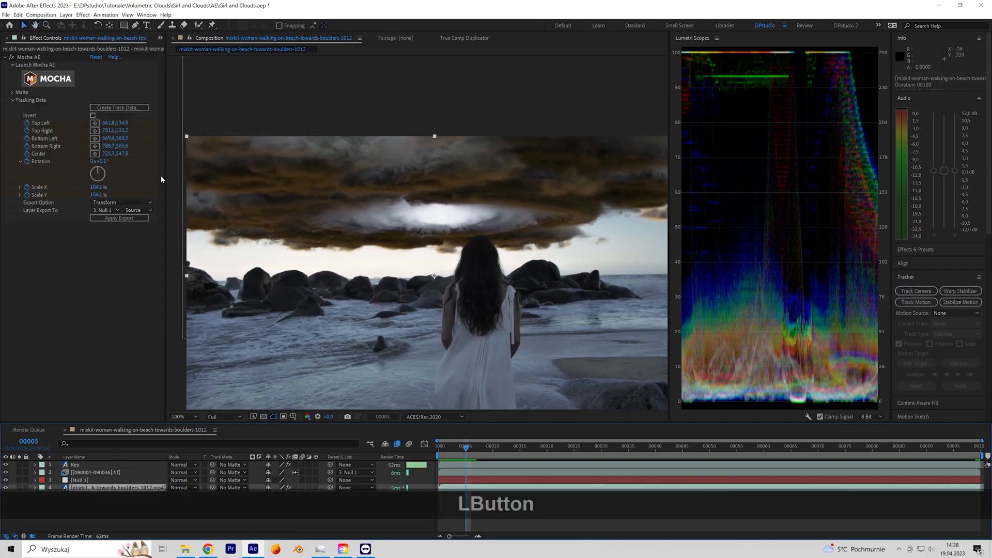
pyautogui.click(81, 472)
pyautogui.scroll(-2, 290, 313)
pyautogui.scroll(2, 303, 328)
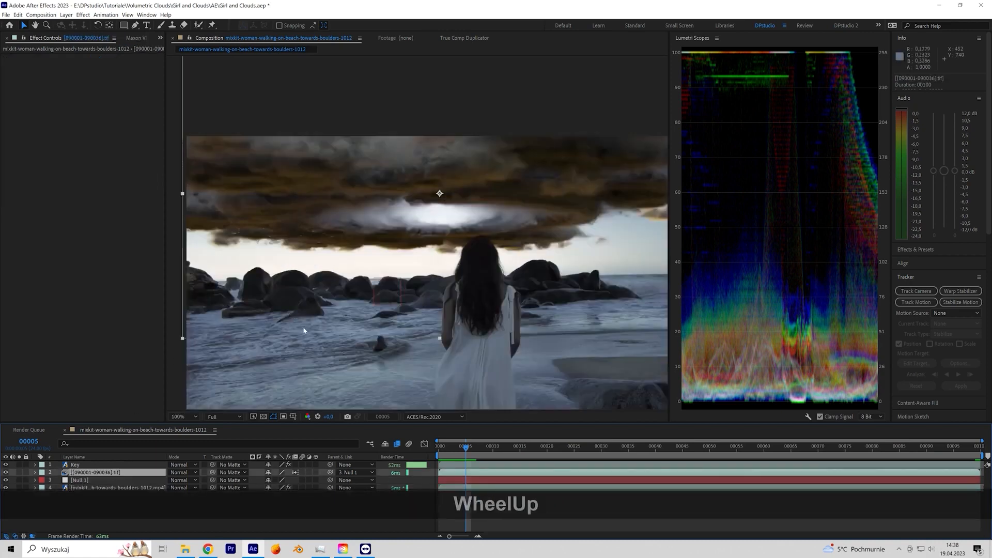
pyautogui.click(123, 24)
pyautogui.scroll(-2, 284, 228)
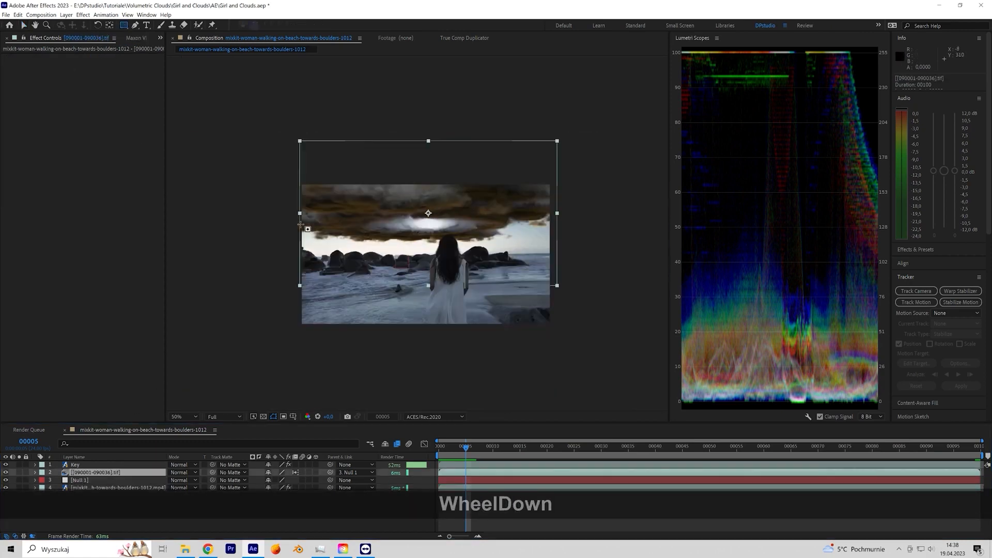
pyautogui.moveTo(254, 221); pyautogui.dragTo(589, 333)
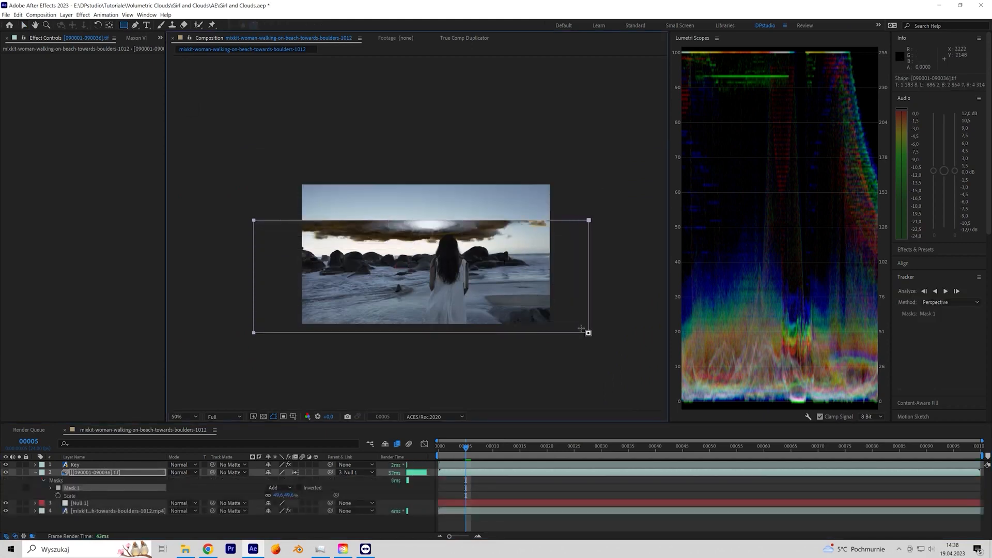
# - Add the Tritone colour correction effect to the cloud layer and restrict it to Mask 1
pyautogui.rightClick(34, 85)
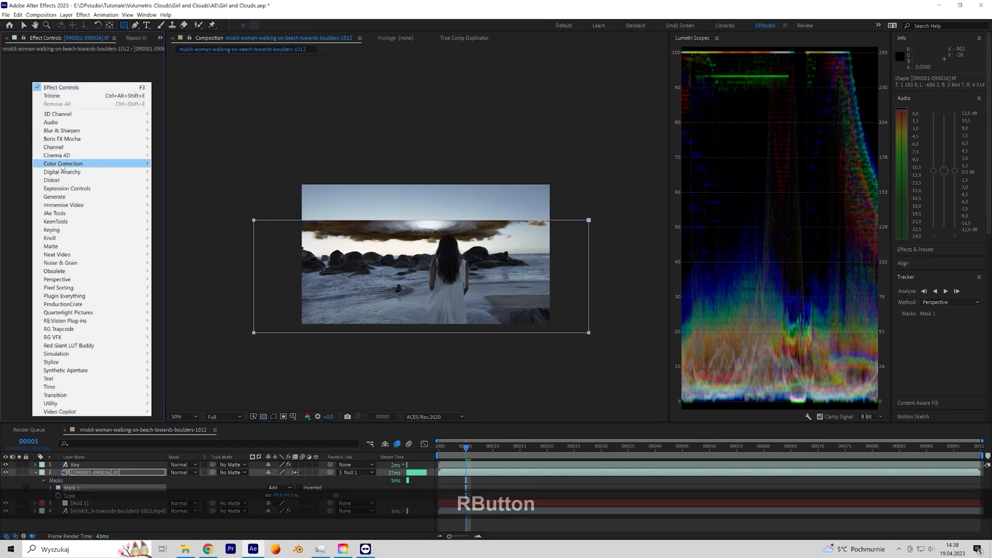
pyautogui.moveTo(77, 163)
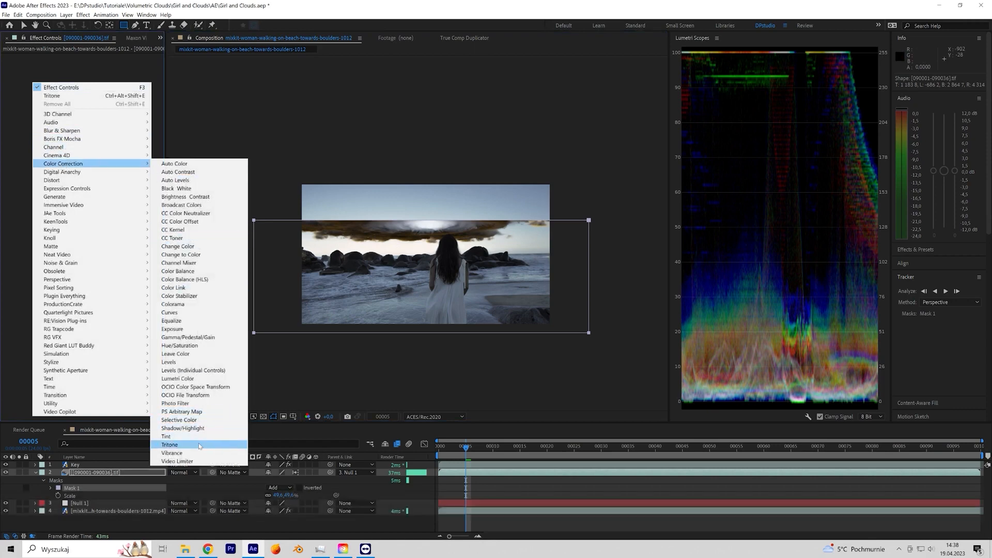
pyautogui.click(199, 446)
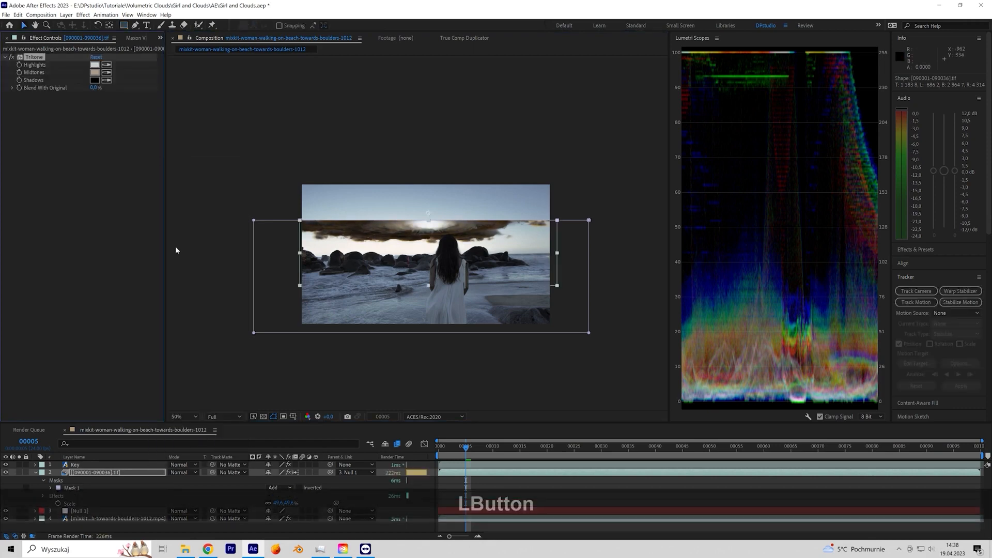
pyautogui.click(44, 496)
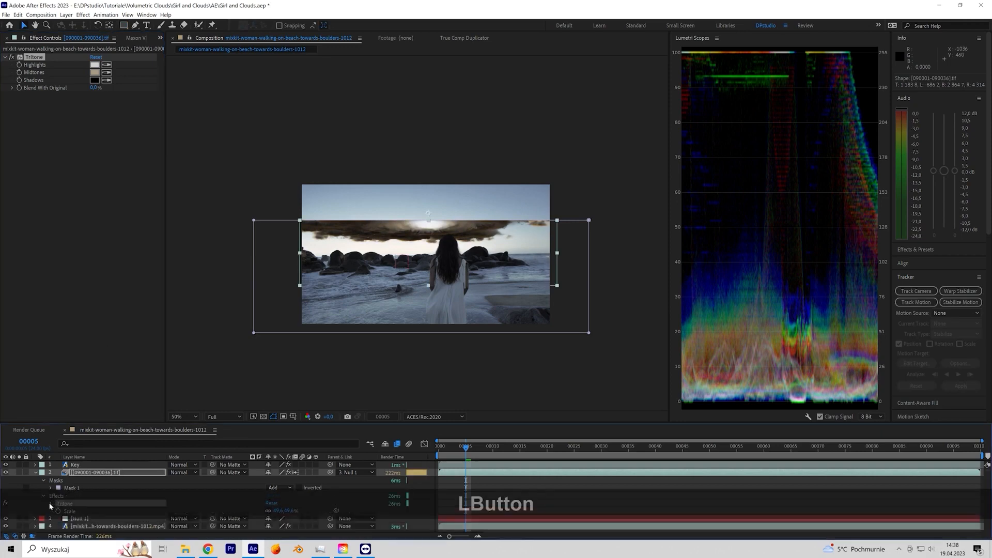
pyautogui.click(51, 504)
pyautogui.click(269, 528)
pyautogui.scroll(2, 337, 277)
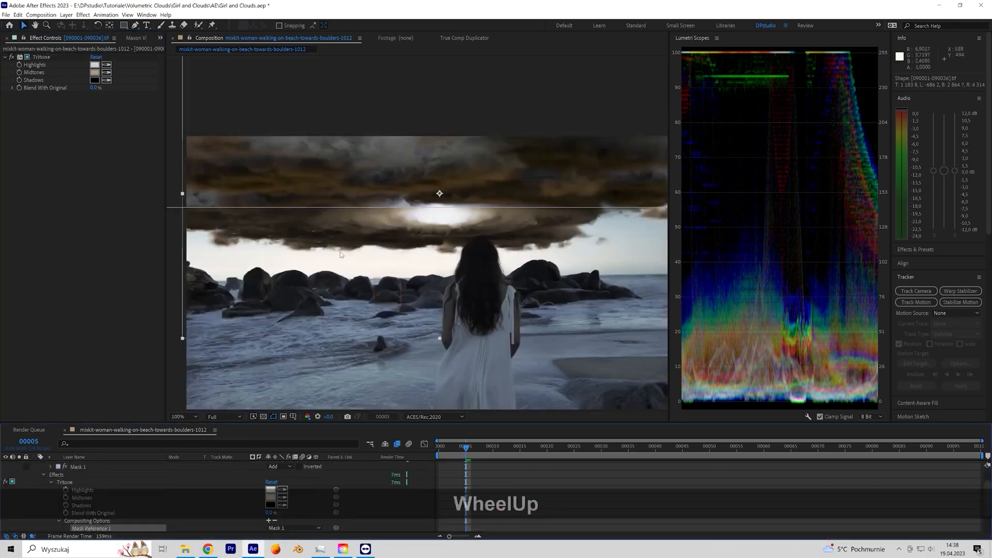
# - Lower the upper edge of the cloud layer's Mask 1 to the cloud base and set its feather to 226 pixels
pyautogui.moveTo(376, 207); pyautogui.dragTo(379, 230)
pyautogui.press('f')
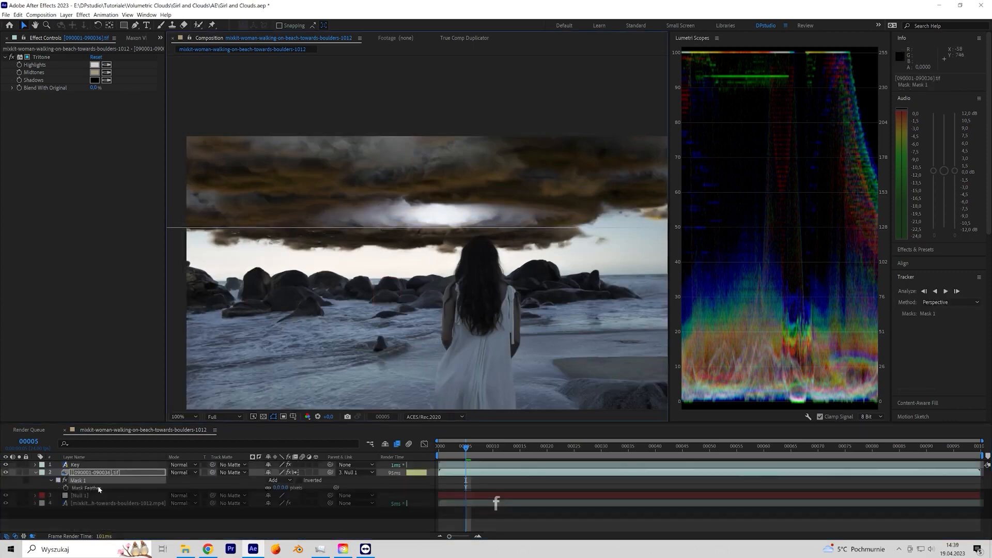
pyautogui.moveTo(280, 487); pyautogui.dragTo(377, 482)
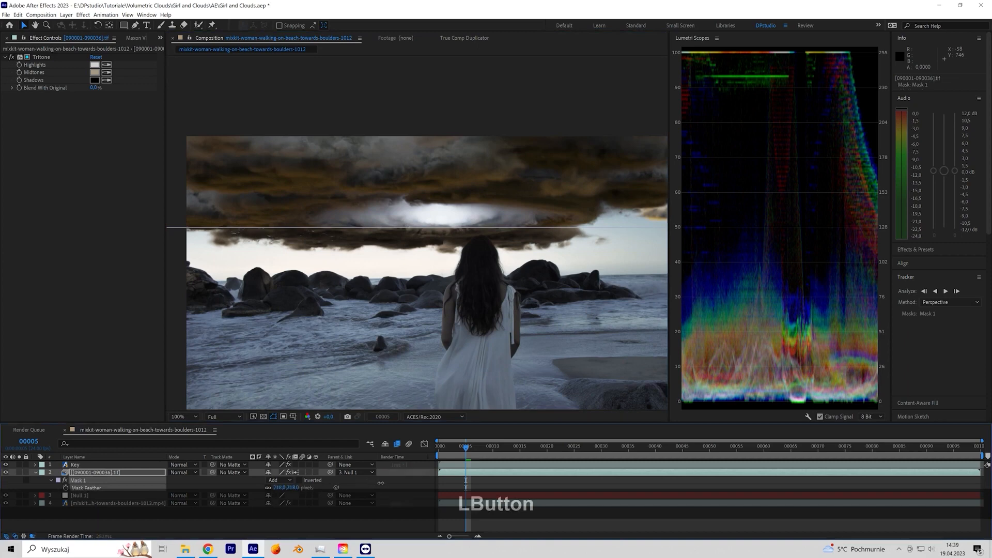
# - Sample the cloud layer's Tritone Highlights and Midtones from the bright sky below the clouds, and Shadows from the lit cloud edge near the frame's side
pyautogui.click(107, 64)
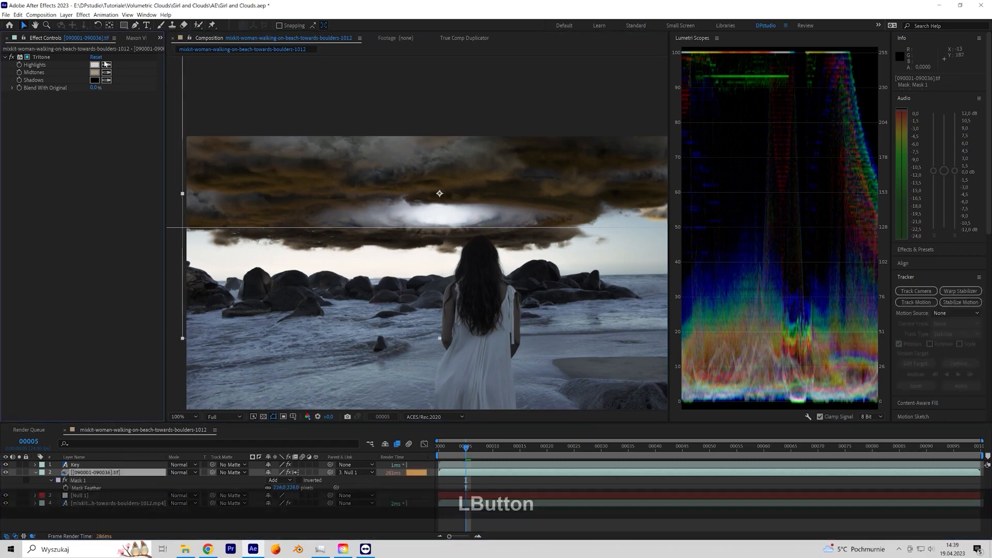
pyautogui.click(381, 267)
pyautogui.click(107, 72)
pyautogui.click(382, 255)
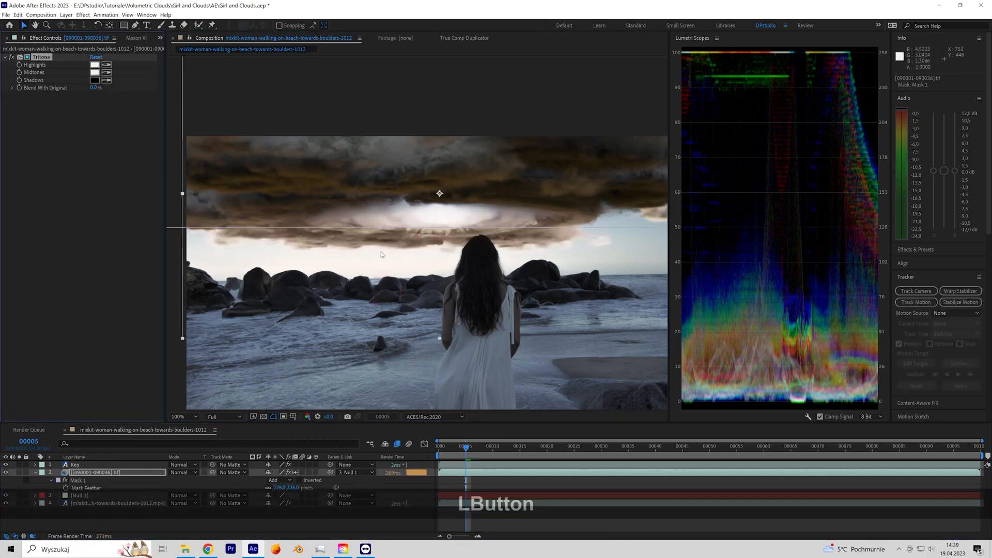
pyautogui.click(106, 80)
pyautogui.click(656, 213)
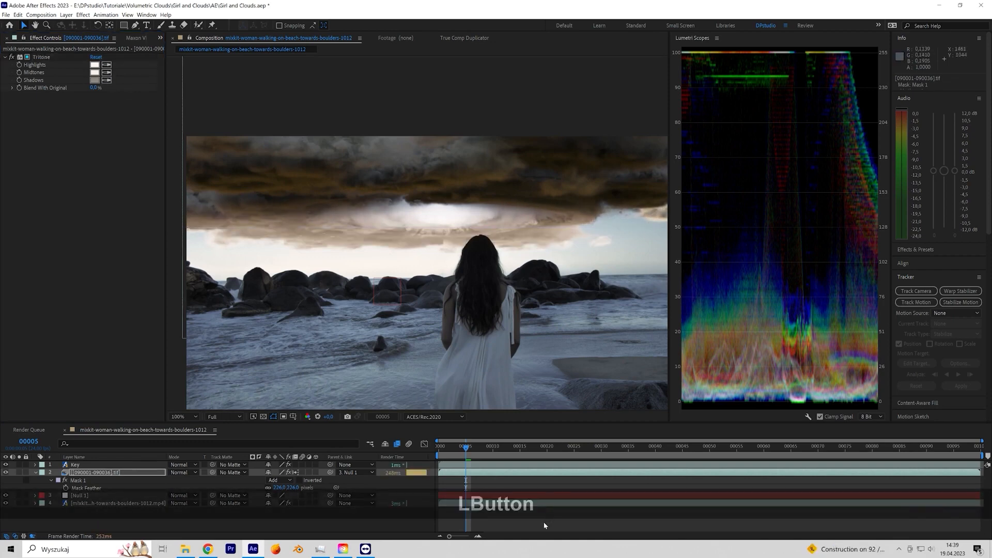
pyautogui.scroll(-2, 370, 315)
pyautogui.scroll(2, 371, 314)
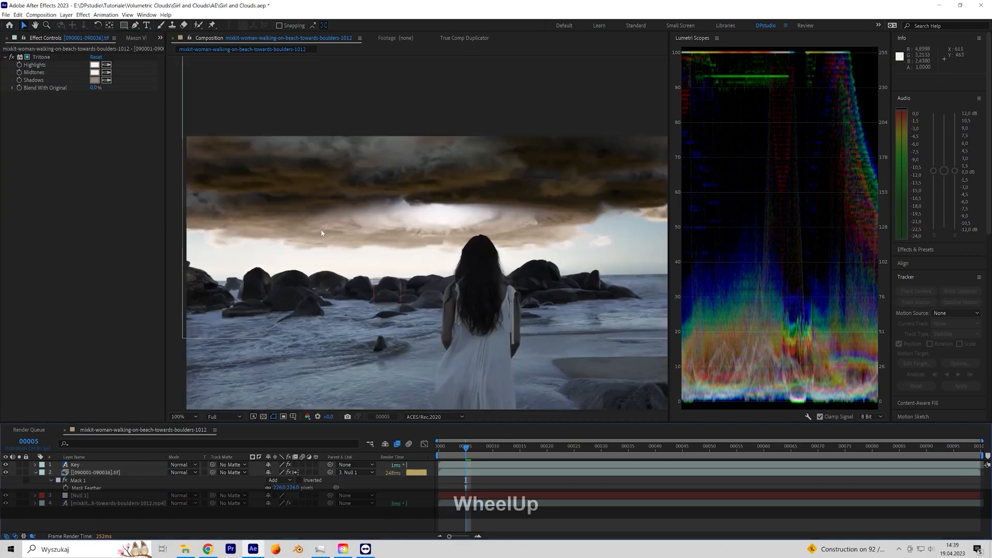
# - Try a 35% Blend With Original on the cloud layer's Tritone effect
pyautogui.moveTo(96, 89); pyautogui.dragTo(110, 87)
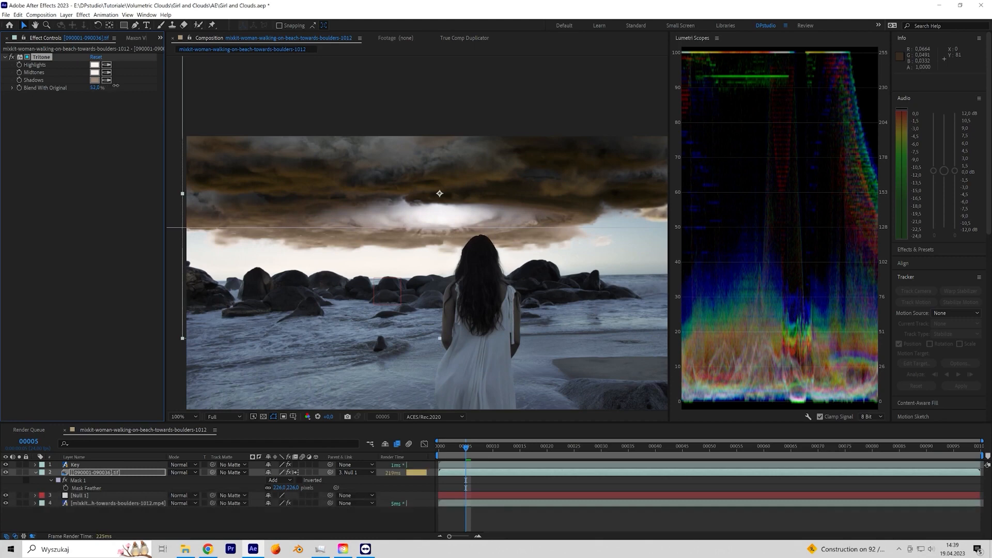
pyautogui.scroll(-2, 418, 235)
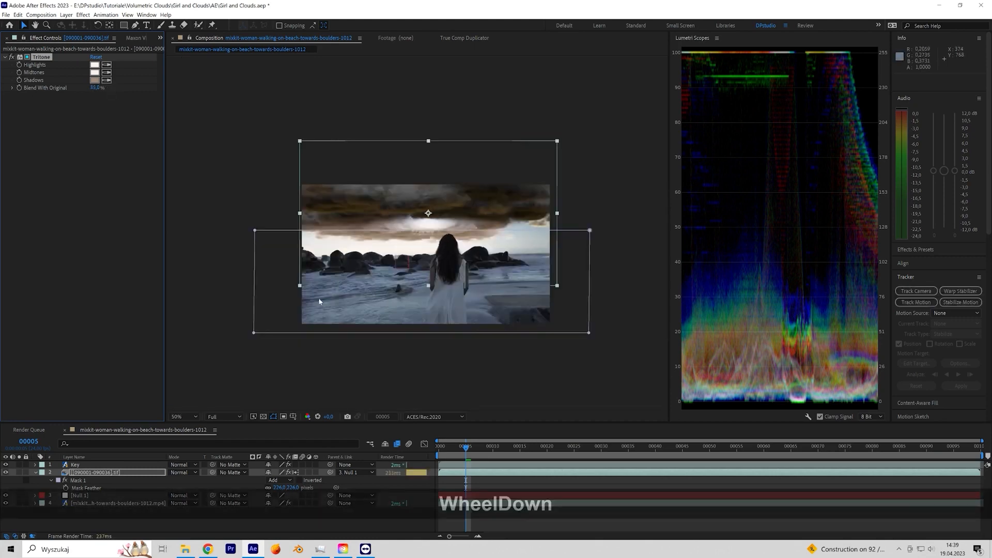
pyautogui.click(228, 323)
# - Try resampling Tritone's Midtones from the pale beige base of the clouds, and undo it
pyautogui.click(106, 73)
pyautogui.click(363, 234)
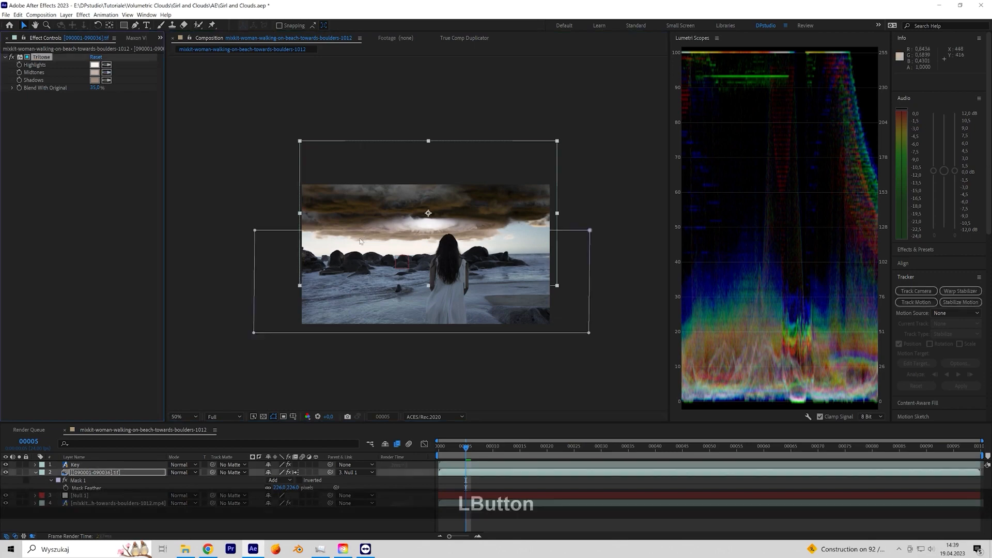
pyautogui.click(297, 227)
pyautogui.scroll(2, 297, 227)
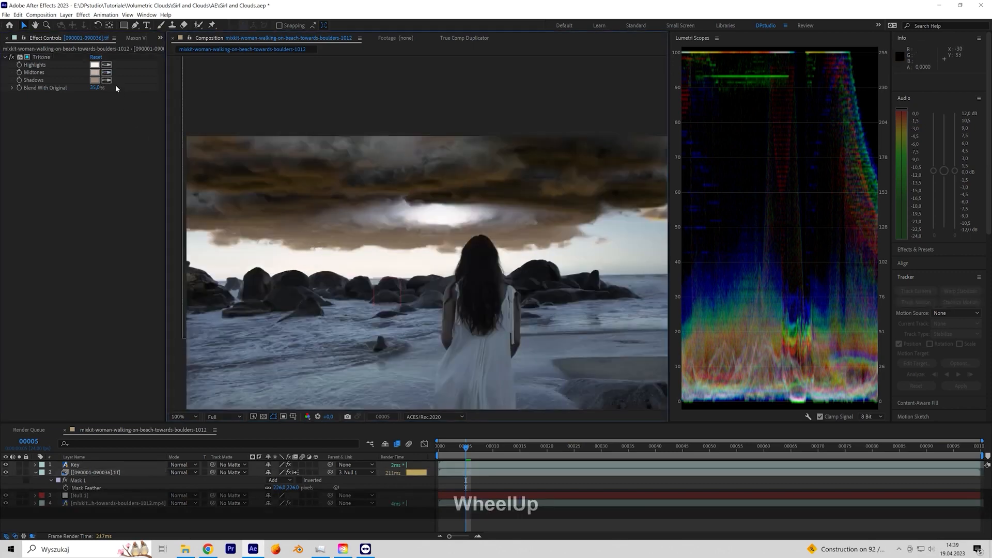
pyautogui.hotkey('ctrl', 'z')
# - Set Tritone's Blend With Original to 0% and lower Mask 1's upper edge to the top of the woman's head
pyautogui.moveTo(95, 87); pyautogui.dragTo(73, 92)
pyautogui.moveTo(452, 226); pyautogui.dragTo(453, 245)
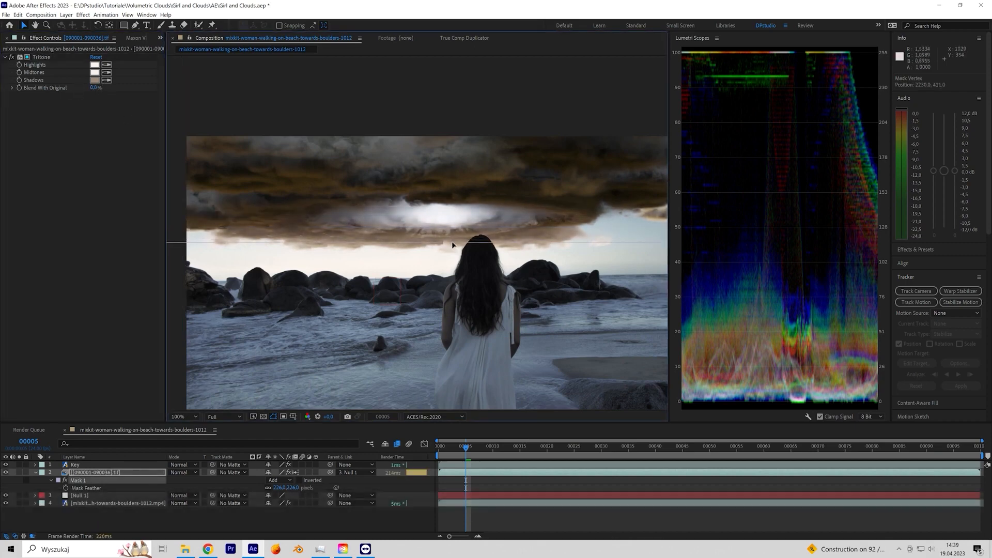
pyautogui.click(489, 508)
pyautogui.scroll(-2, 357, 306)
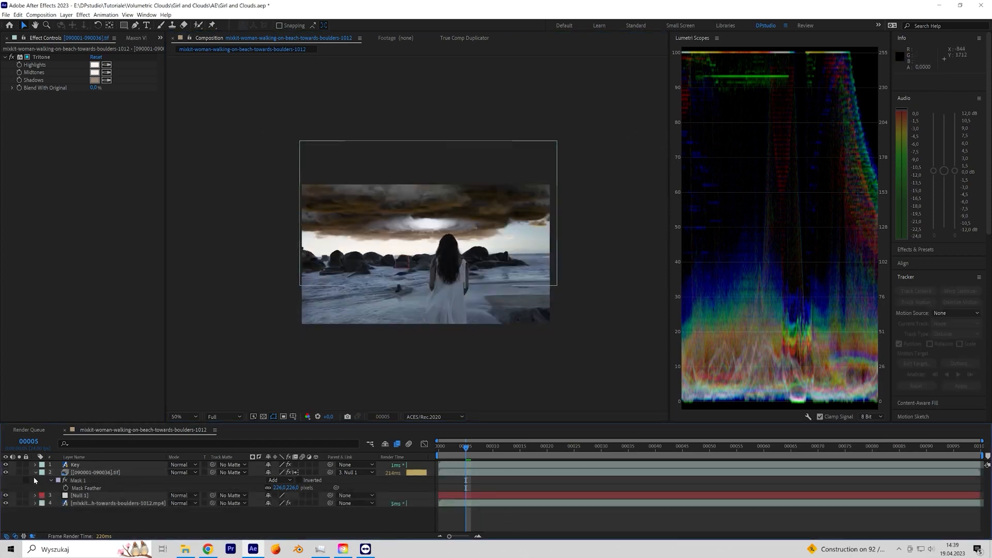
pyautogui.click(35, 473)
pyautogui.click(69, 473)
pyautogui.rightClick(45, 183)
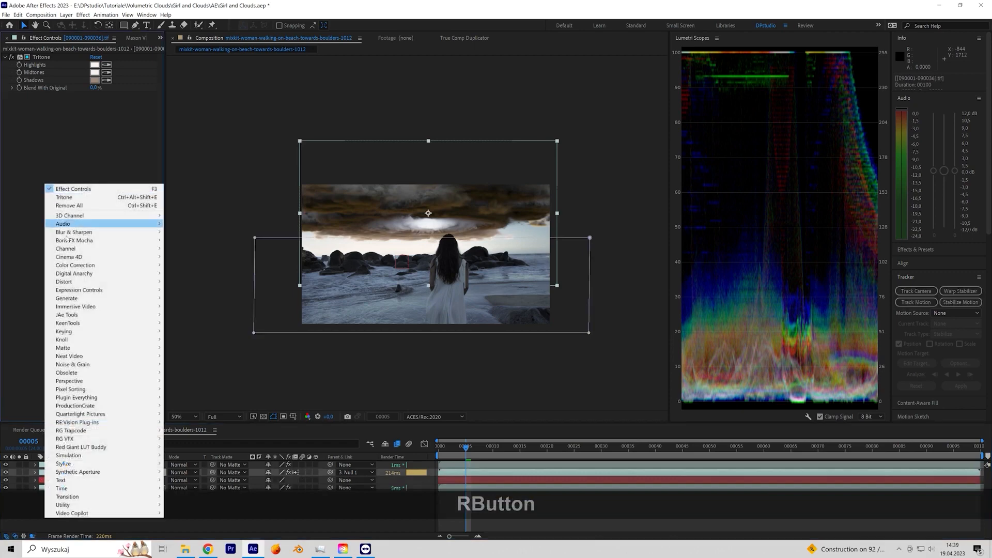
pyautogui.moveTo(78, 265)
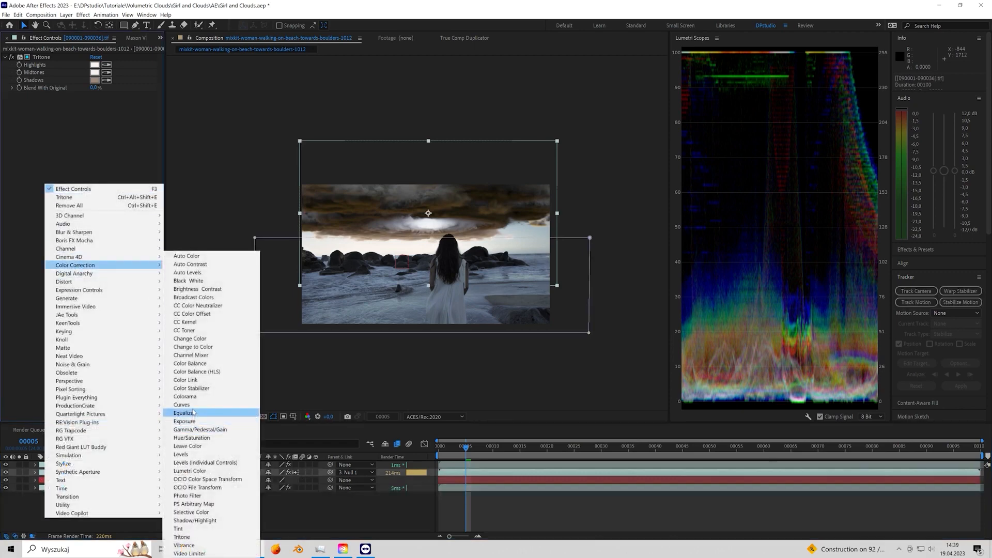
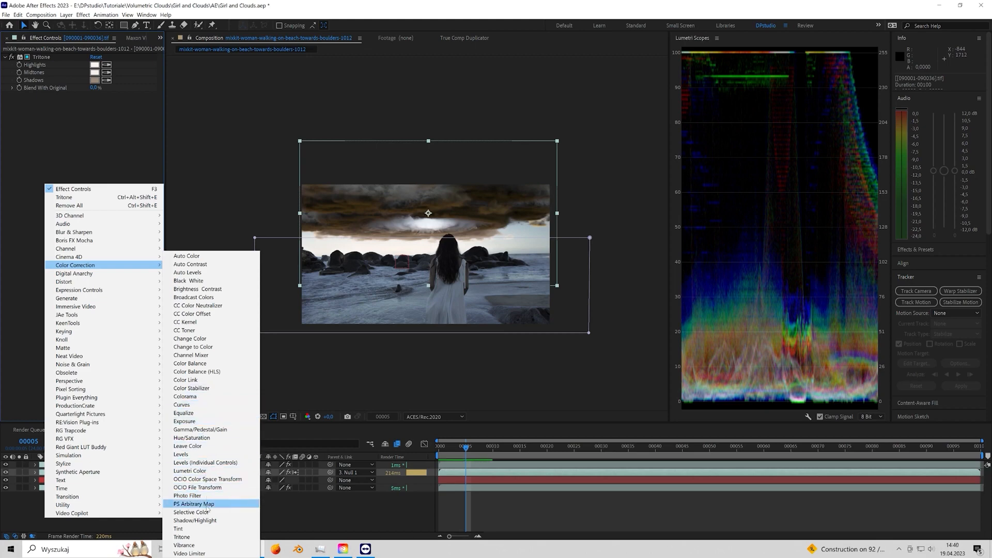
pyautogui.click(181, 537)
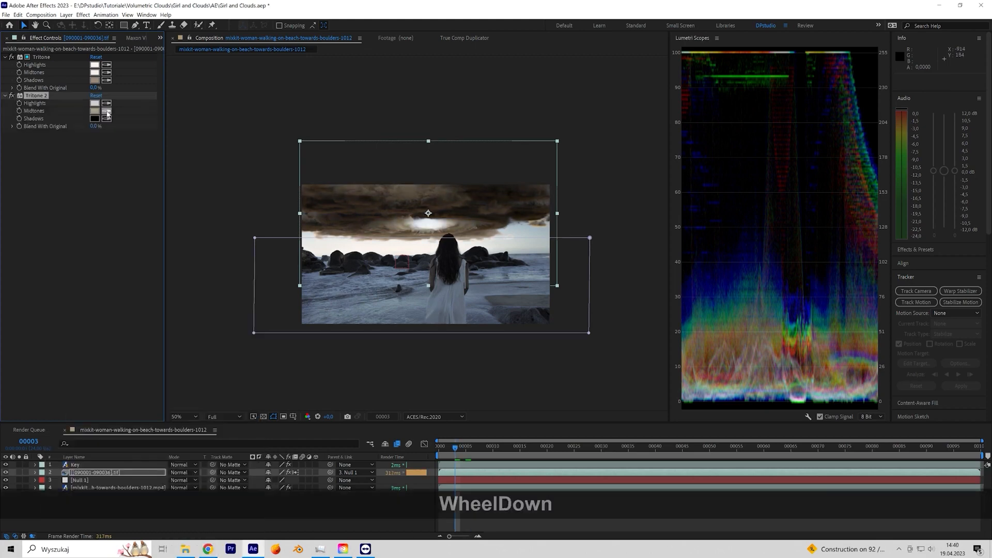
# - Sample Tritone 2's Midtones from the blue-grey sky just below the clouds and set its Blend With Original to 70%
pyautogui.click(530, 231)
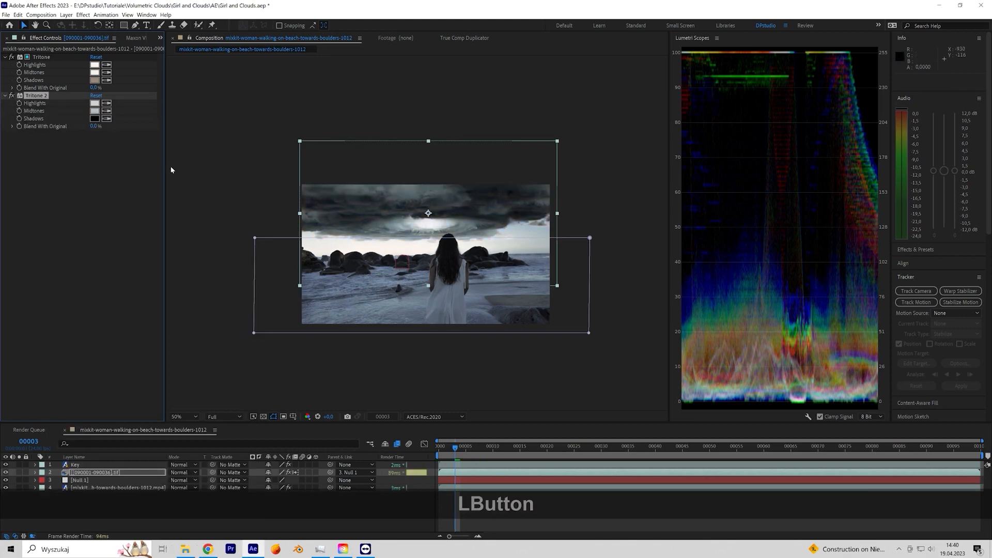
pyautogui.moveTo(93, 126); pyautogui.dragTo(123, 128)
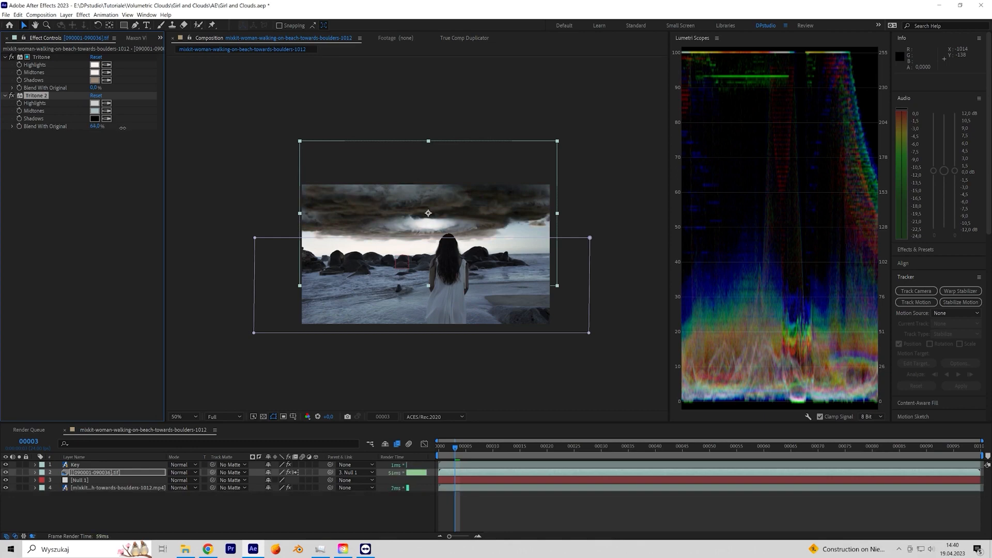
pyautogui.click(287, 186)
pyautogui.scroll(2, 417, 232)
# - Add a Levels effect to the cloud layer and darken its RGB gamma to about 0.8, with Input White at about 0.74
pyautogui.click(69, 202)
pyautogui.click(92, 472)
pyautogui.rightClick(67, 207)
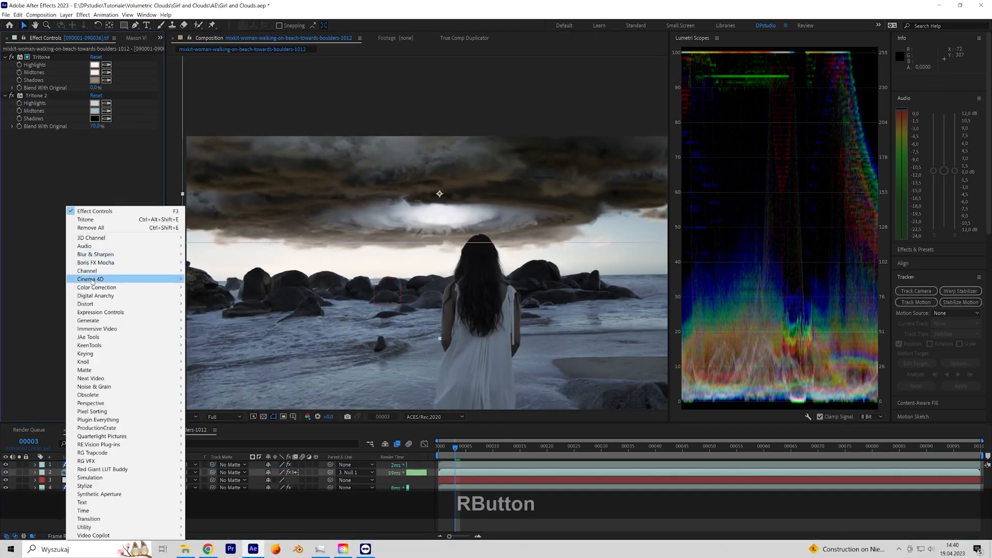
pyautogui.moveTo(124, 287)
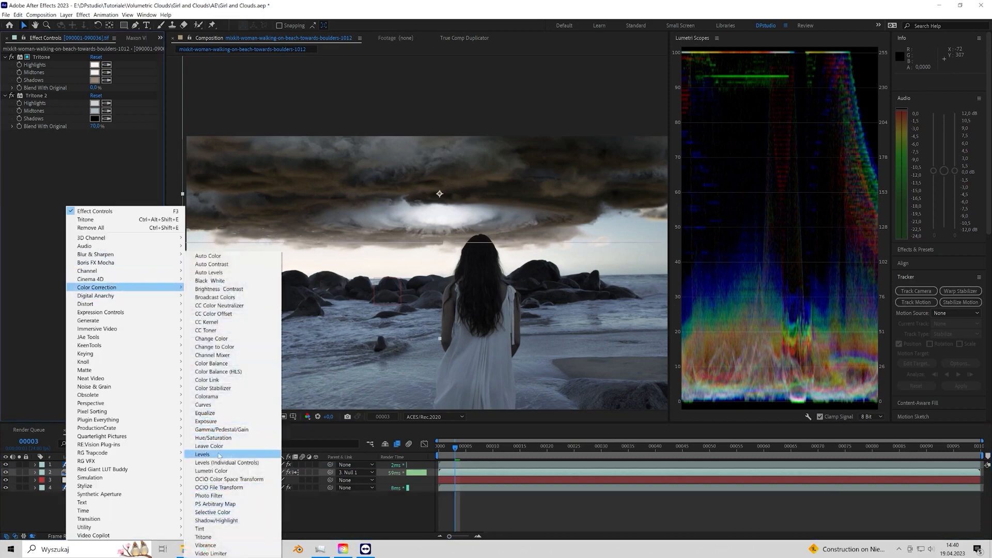
pyautogui.click(203, 454)
pyautogui.moveTo(95, 190)
pyautogui.mouseDown()
pyautogui.moveTo(140, 192)
pyautogui.moveTo(110, 194)
pyautogui.mouseUp()
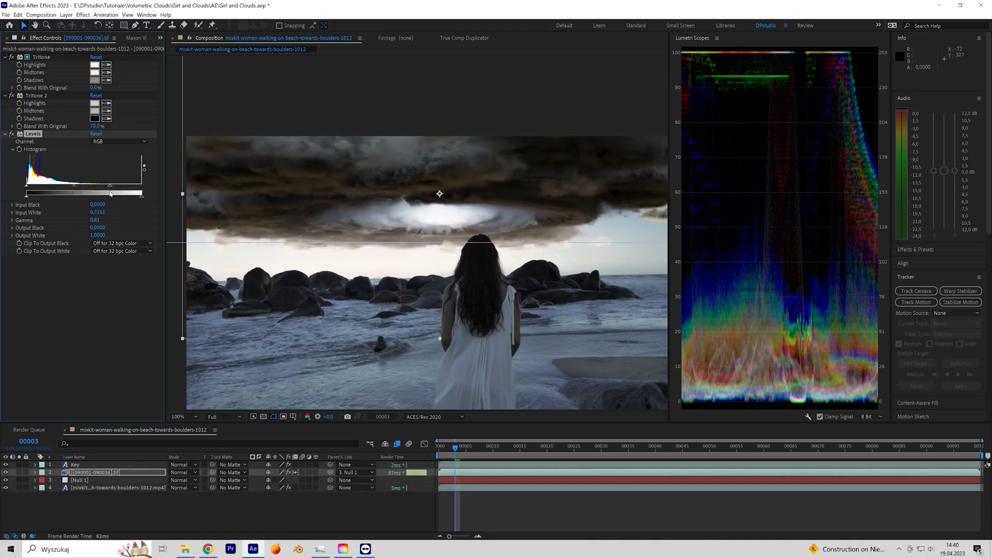
# - In the cloud layer's Levels Red channel, set Red Input White to about 0.62 and Red Gamma to about 0.83, comparing with the effect off
pyautogui.click(505, 451)
pyautogui.click(118, 141)
pyautogui.click(104, 153)
pyautogui.moveTo(83, 189); pyautogui.dragTo(77, 189)
pyautogui.moveTo(141, 188); pyautogui.dragTo(99, 192)
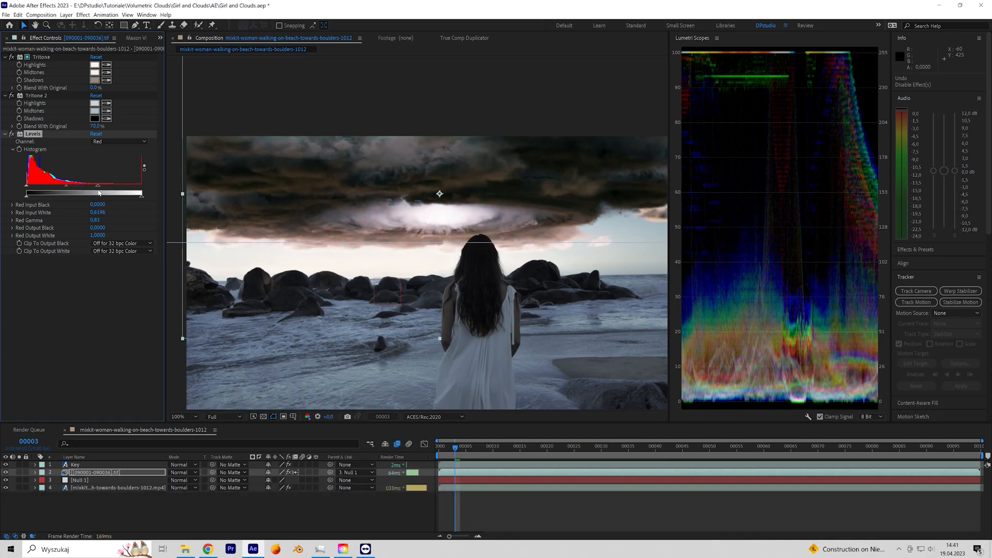
pyautogui.click(12, 133)
pyautogui.scroll(-2, 458, 308)
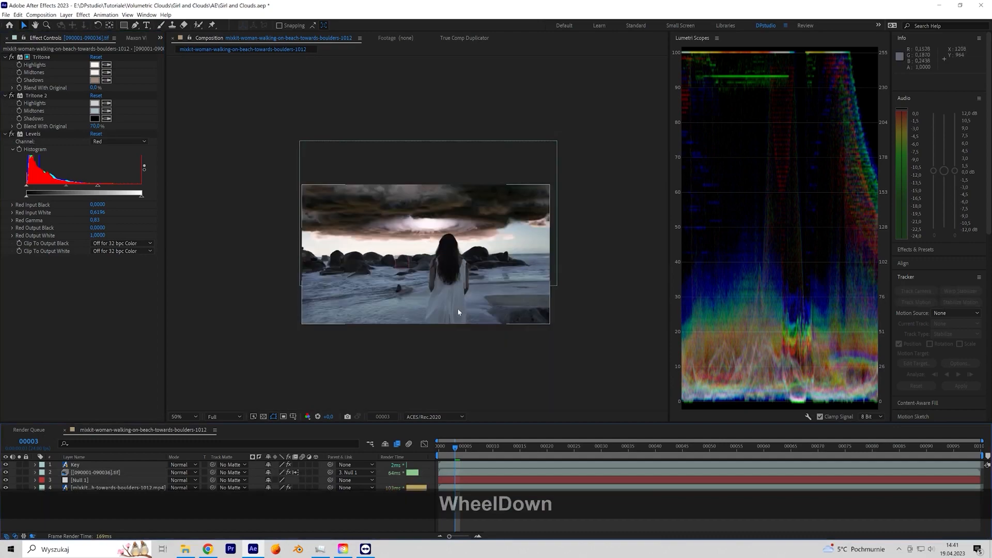
pyautogui.scroll(2, 454, 296)
# - Create a point light named Point Light 1 at the start of the composition, keeping the offered light settings
pyautogui.press('Home')
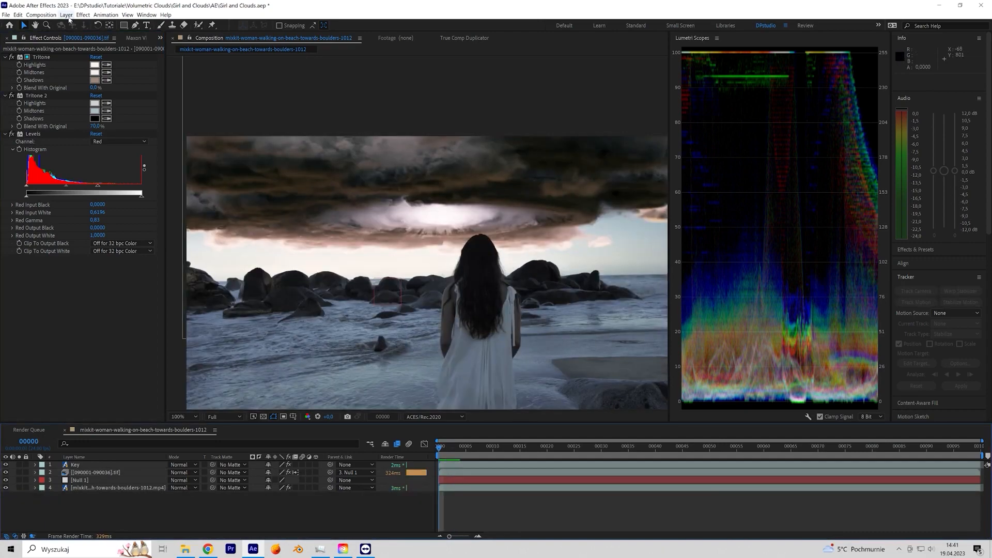
pyautogui.click(67, 15)
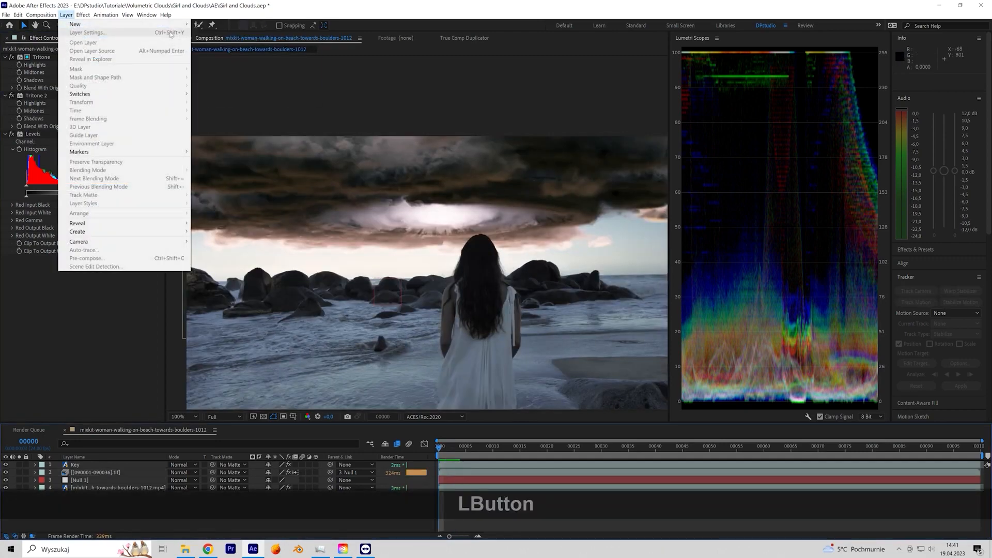
pyautogui.moveTo(175, 24)
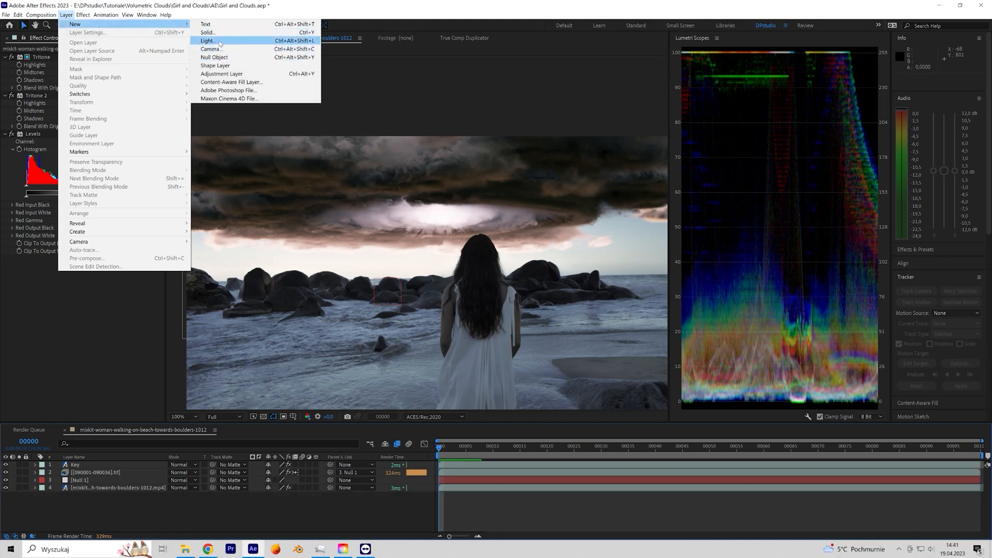
pyautogui.click(220, 43)
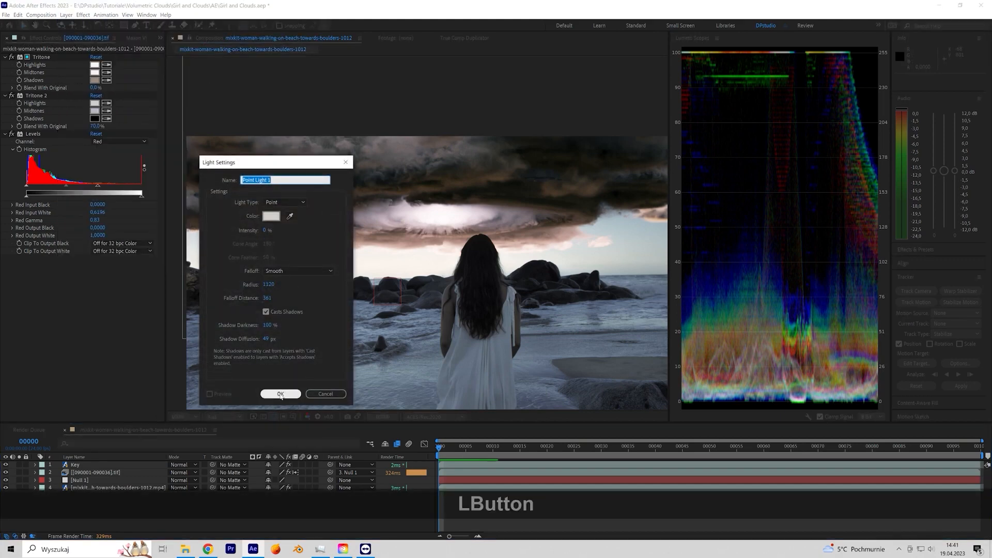
pyautogui.click(280, 394)
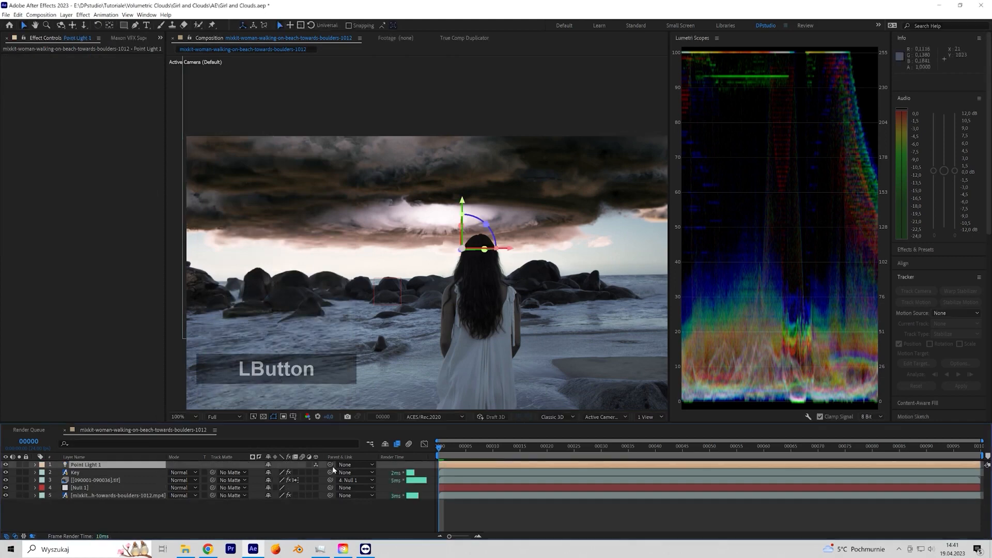
# - Parent Point Light 1 to Null 1 and move it onto the bright opening in the clouds
pyautogui.moveTo(330, 464); pyautogui.dragTo(102, 491)
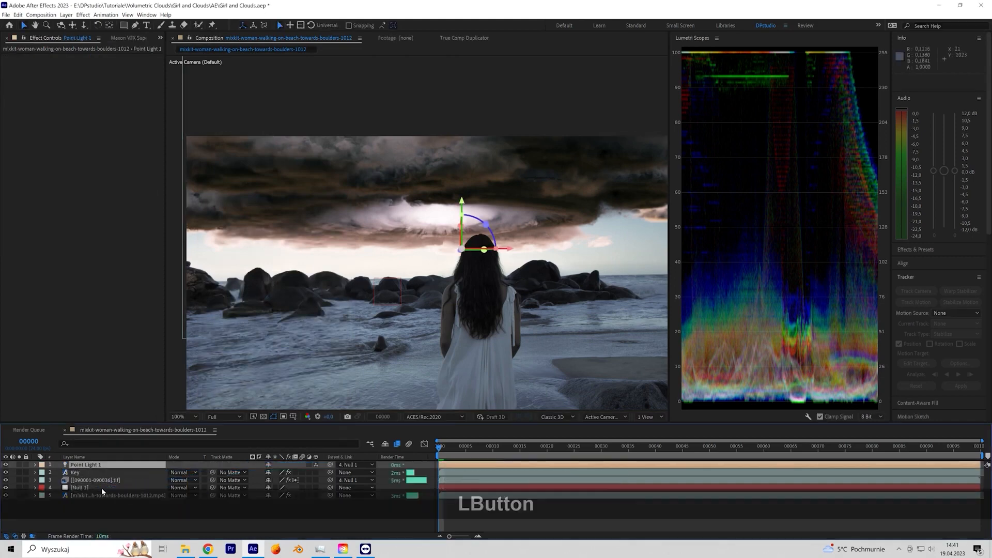
pyautogui.moveTo(462, 203); pyautogui.dragTo(461, 165)
pyautogui.moveTo(511, 213); pyautogui.dragTo(490, 213)
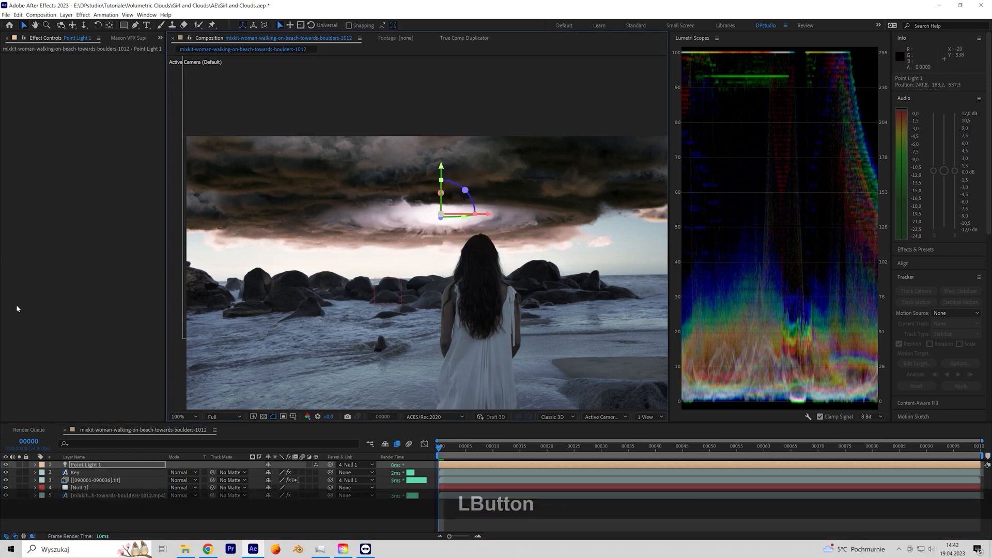
# - Create a black 1920 x 1080 px solid named "Optical flares" above the point light
pyautogui.click(67, 14)
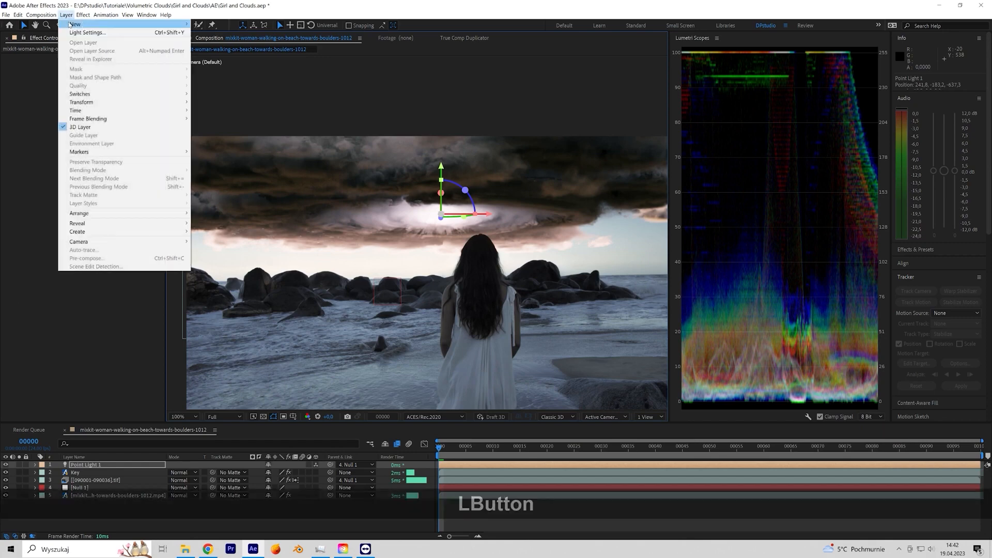
pyautogui.moveTo(129, 25)
pyautogui.click(206, 32)
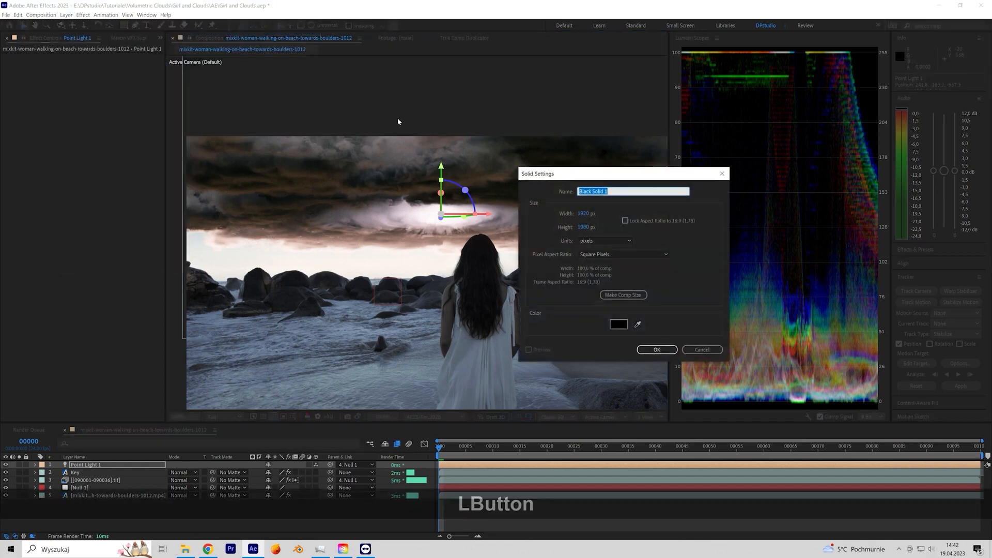
pyautogui.write('Optical dl')
pyautogui.press('BackSpace')
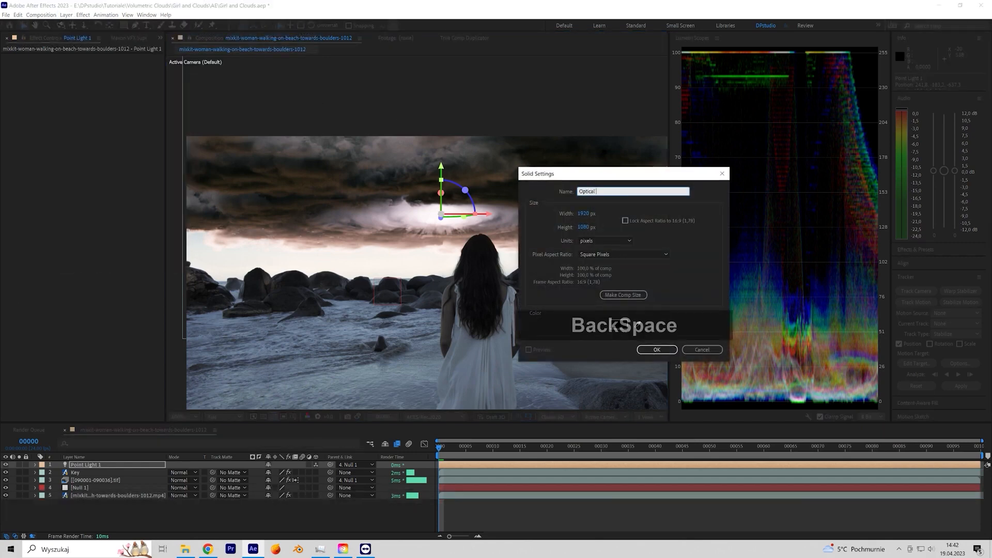
pyautogui.write('flare')
pyautogui.click(656, 350)
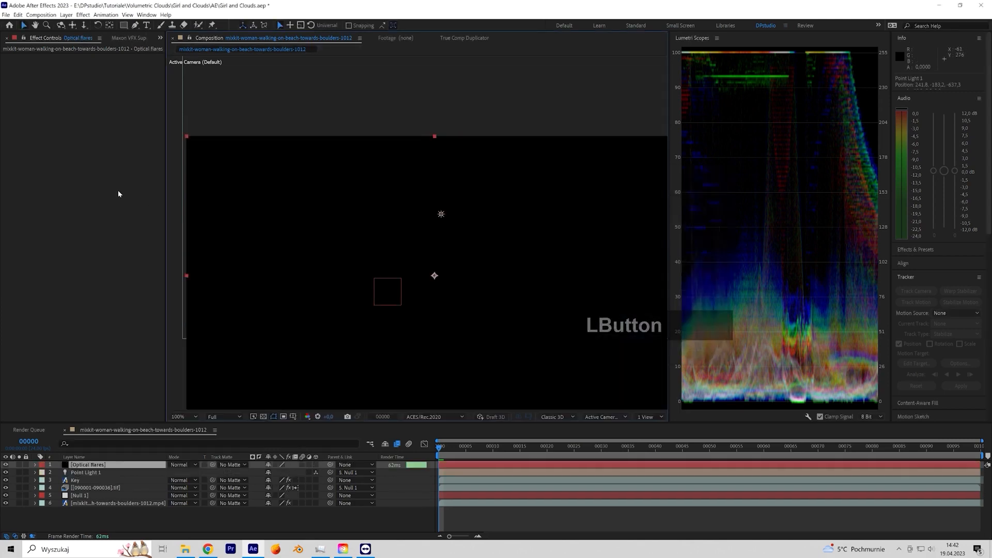
# - Apply the Optical Flares effect to the Optical flares solid
pyautogui.click(96, 166)
pyautogui.hotkey('ctrl', 'space')
pyautogui.write('opt')
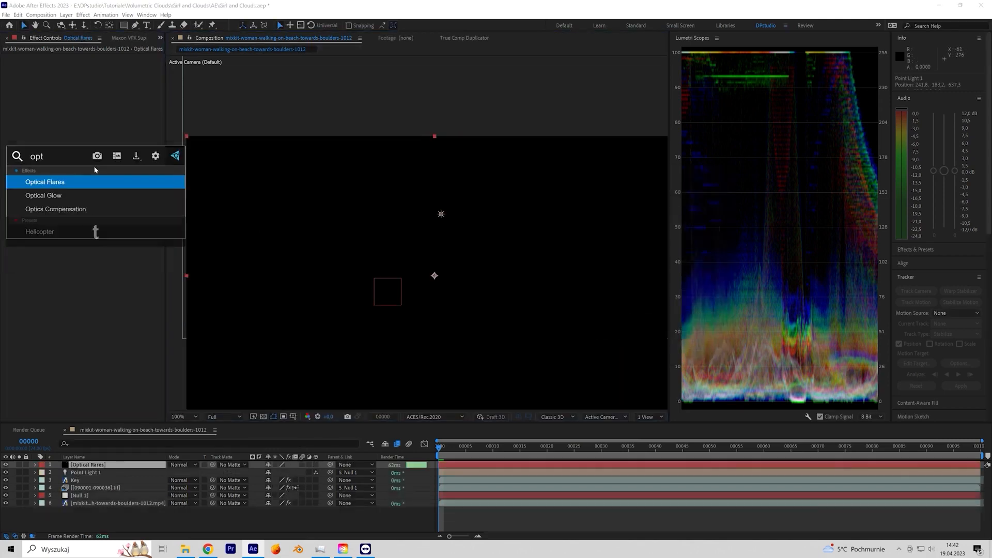
pyautogui.click(76, 181)
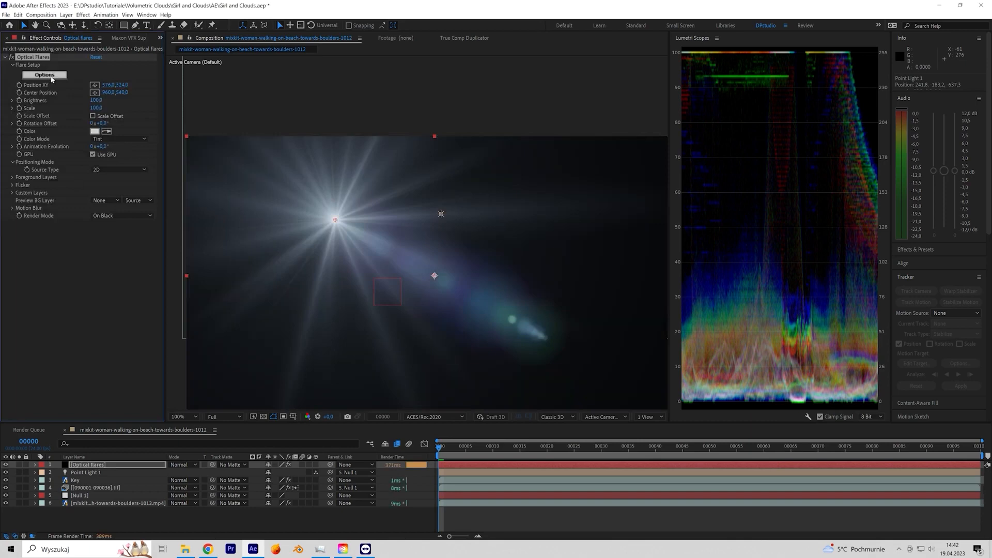
# - Open the Optical Flares options, maximize them and browse the flare presets in the Light folder
pyautogui.click(49, 76)
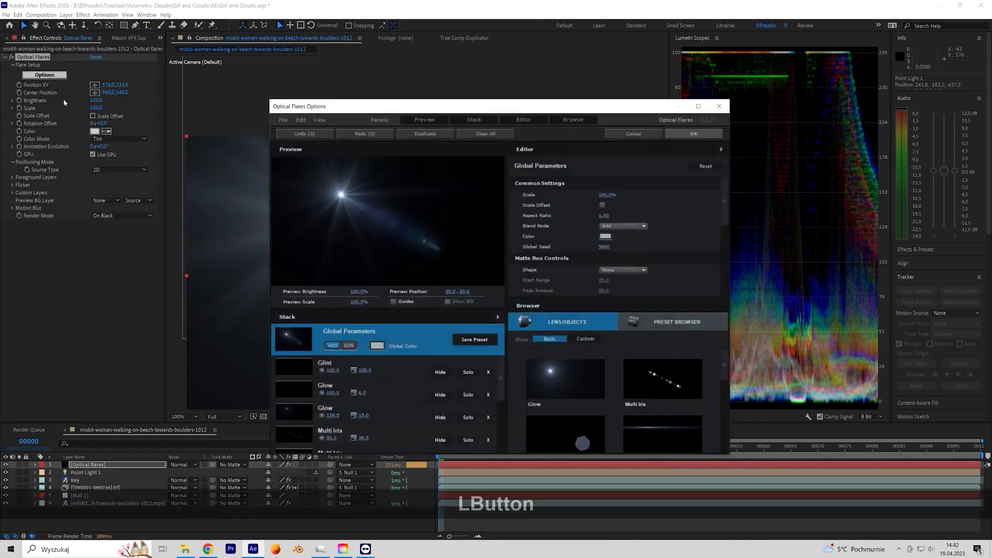
pyautogui.click(674, 326)
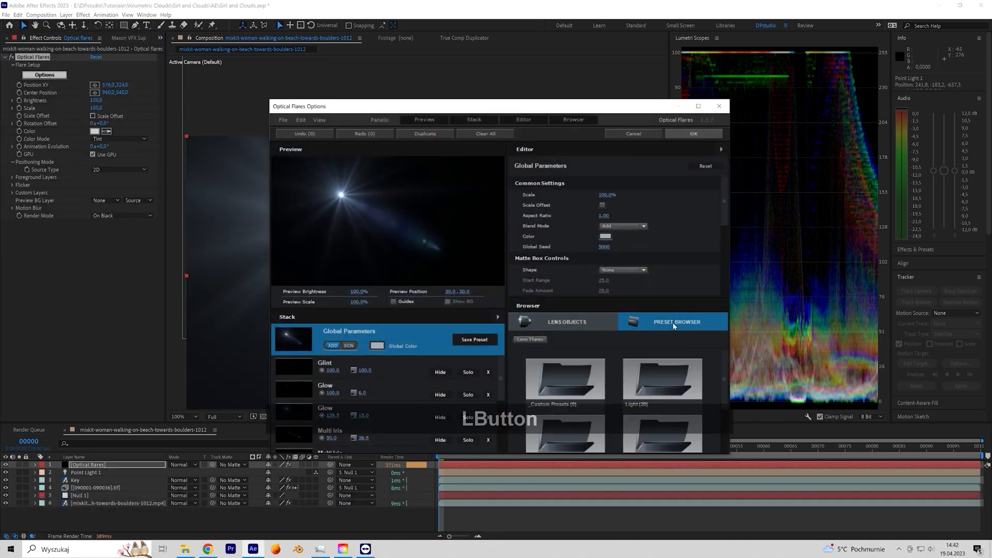
pyautogui.scroll(-2, 655, 388)
pyautogui.click(647, 386)
pyautogui.scroll(-5, 656, 400)
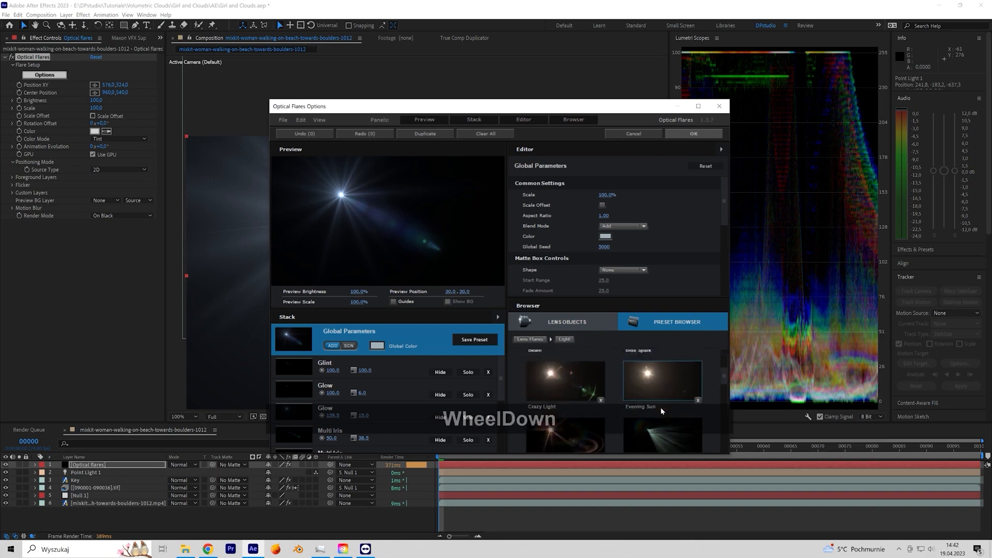
pyautogui.scroll(-5, 661, 412)
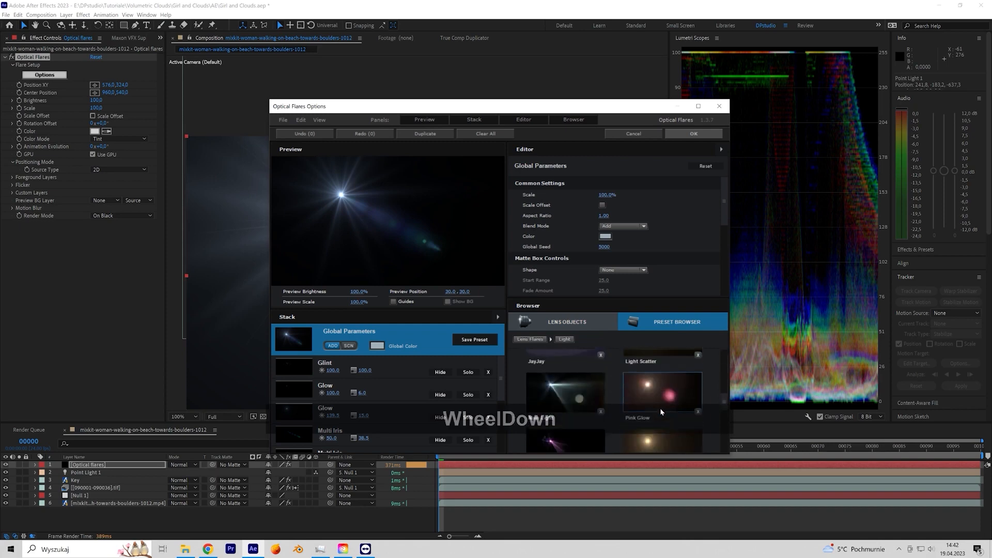
pyautogui.click(698, 106)
pyautogui.scroll(5, 563, 447)
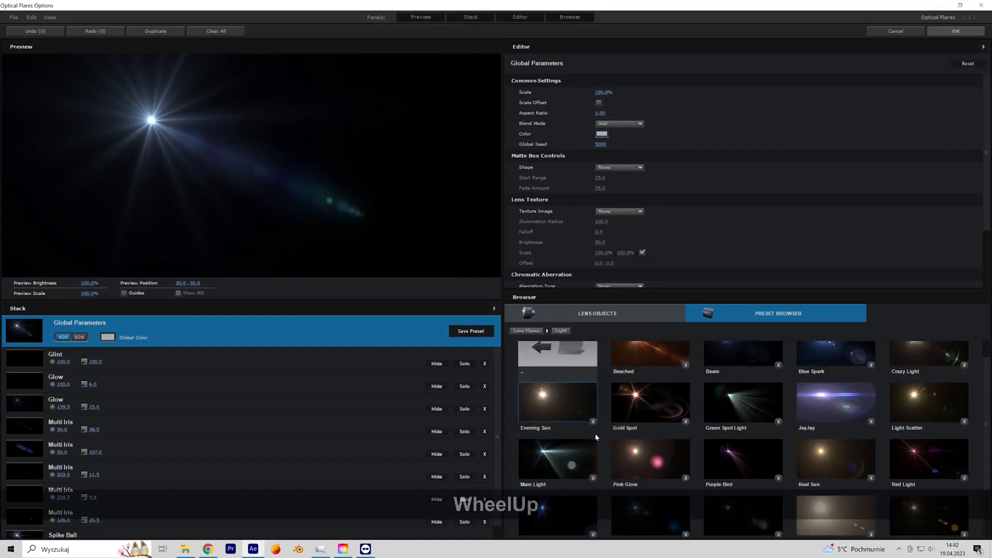
# - Load the bright violet-white burst flare next to Spells from Pro Presets 2, preview it at another position, and accept it
pyautogui.click(557, 377)
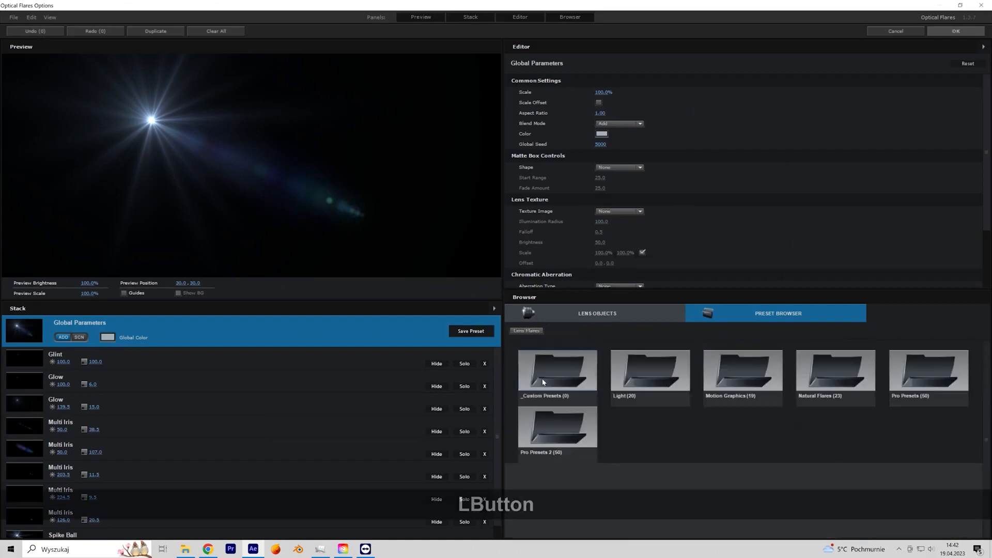
pyautogui.click(580, 435)
pyautogui.scroll(-2, 610, 467)
pyautogui.scroll(-6, 609, 465)
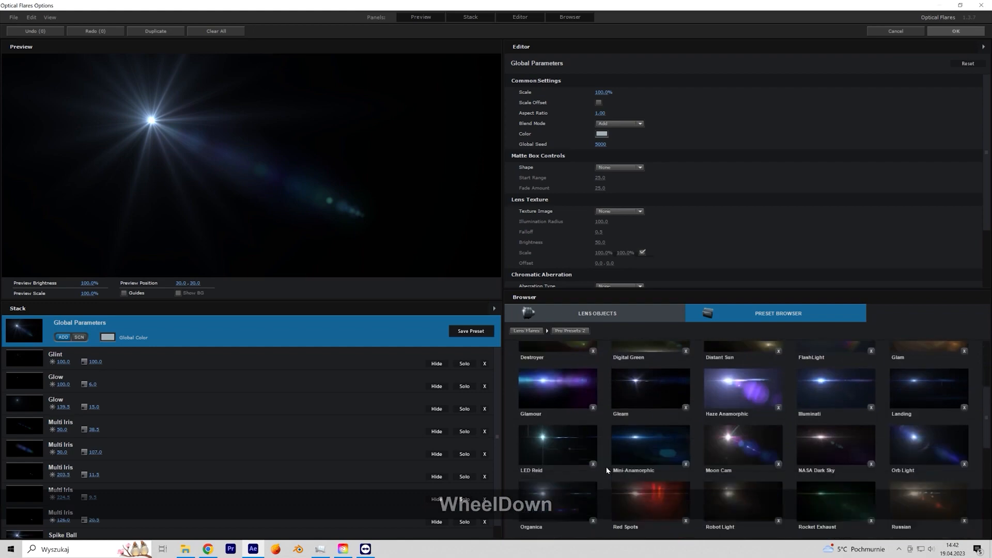
pyautogui.click(229, 160)
pyautogui.moveTo(228, 159); pyautogui.dragTo(303, 114)
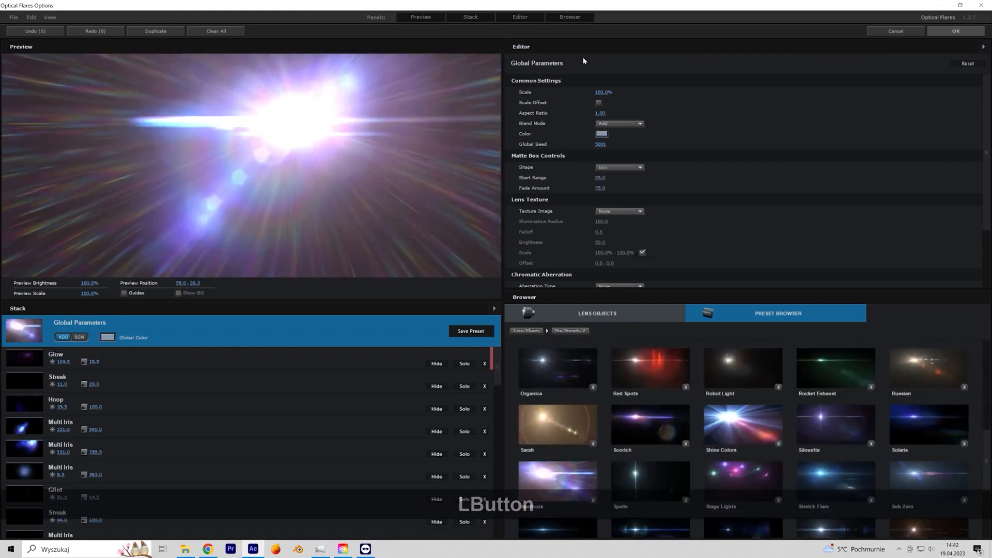
pyautogui.click(964, 32)
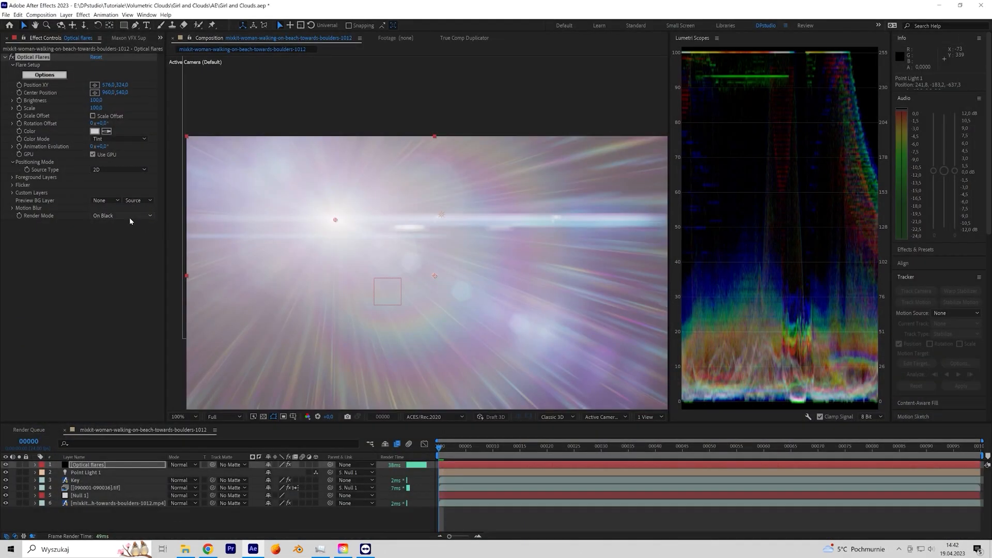
# - Set the Optical Flares Source Type to Track Lights so the flare follows the point light
pyautogui.click(113, 200)
pyautogui.click(48, 228)
pyautogui.click(118, 170)
pyautogui.click(115, 195)
# - Turn off Use Light Intensity, Use Scale From Intensity and Use Light Color for the tracked flare, and set its Scale to 20
pyautogui.click(93, 201)
pyautogui.click(92, 208)
pyautogui.click(92, 215)
pyautogui.moveTo(97, 101)
pyautogui.mouseDown()
pyautogui.moveTo(91, 95)
pyautogui.moveTo(101, 97)
pyautogui.mouseUp()
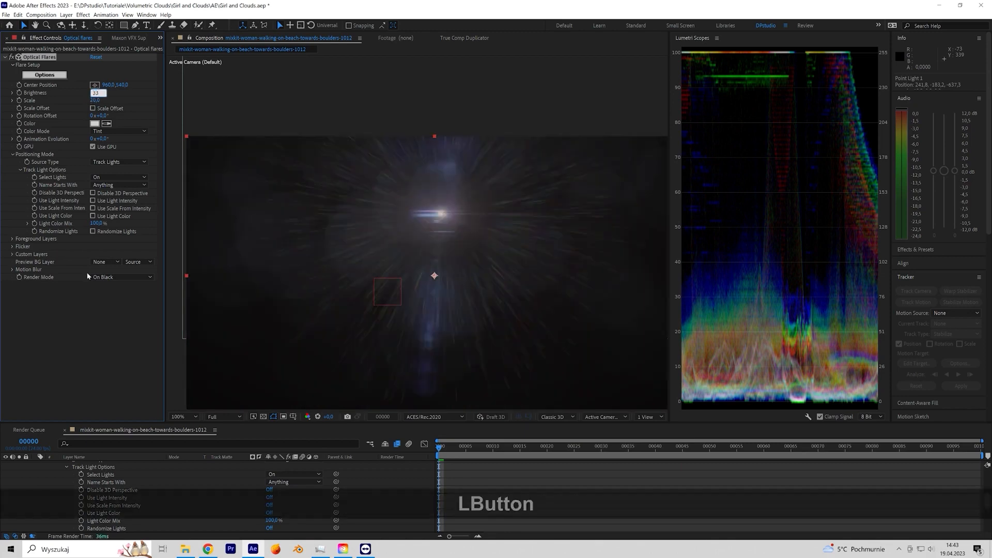
# - Set the blending mode of the Optical flares layer to Add so it shows over the beach shot
pyautogui.scroll(-2, 356, 261)
pyautogui.scroll(3, 51, 488)
pyautogui.scroll(3, 52, 487)
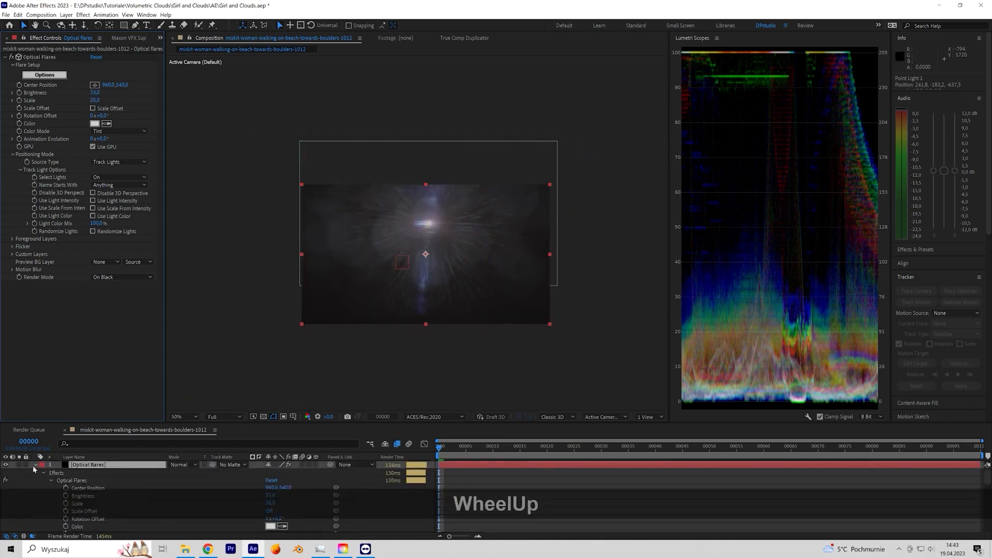
pyautogui.click(183, 464)
pyautogui.click(185, 216)
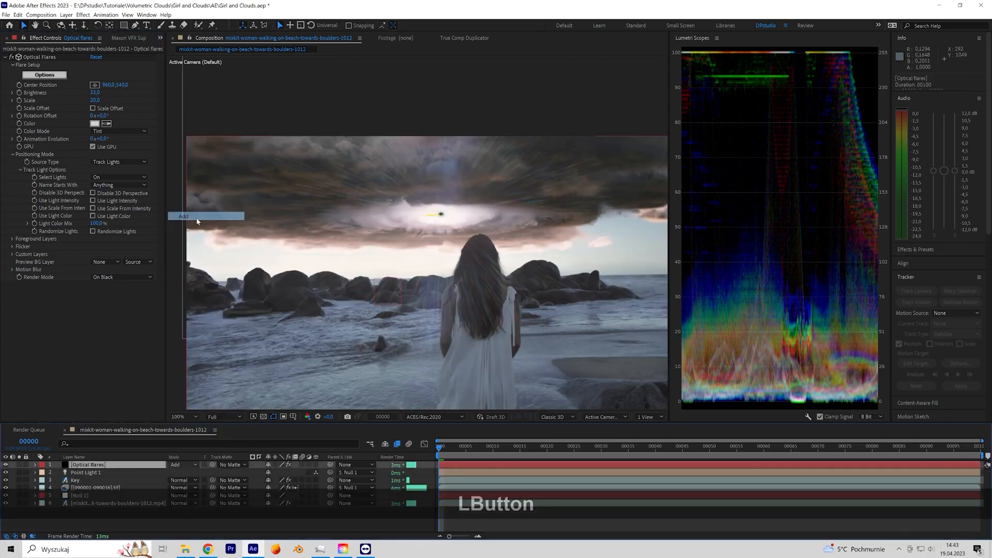
pyautogui.click(200, 522)
pyautogui.scroll(1, 365, 270)
pyautogui.scroll(-1, 365, 271)
# - Set the flare's Scale to 11, try a Brightness of 55, and return the Brightness to 33
pyautogui.click(94, 101)
pyautogui.write('11')
pyautogui.click(68, 296)
pyautogui.write('55')
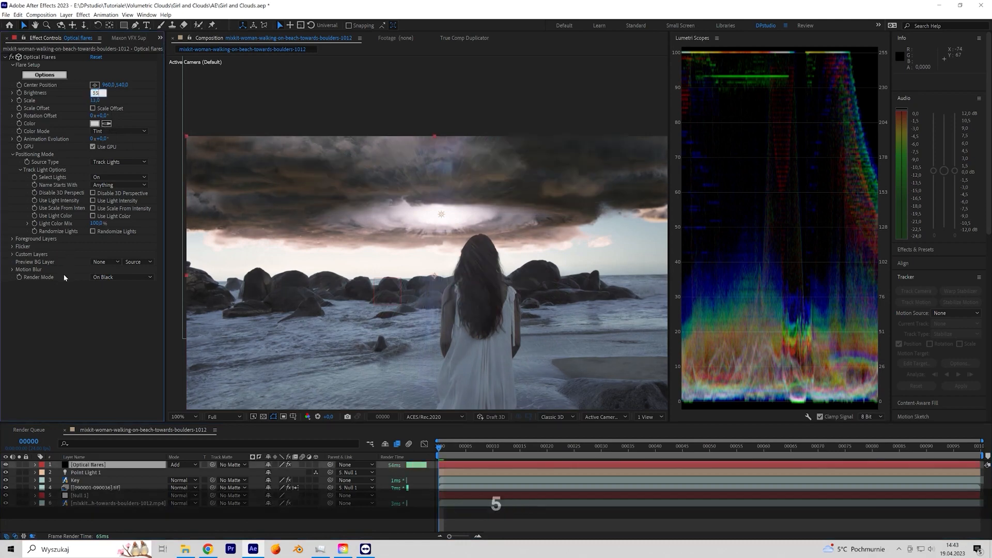
pyautogui.click(76, 288)
pyautogui.click(95, 93)
pyautogui.write('33')
pyautogui.click(98, 319)
pyautogui.scroll(-1, 362, 310)
# - Increase the composition height to 1725 px in the Composition Settings, keeping the width at 1920 px
pyautogui.click(40, 15)
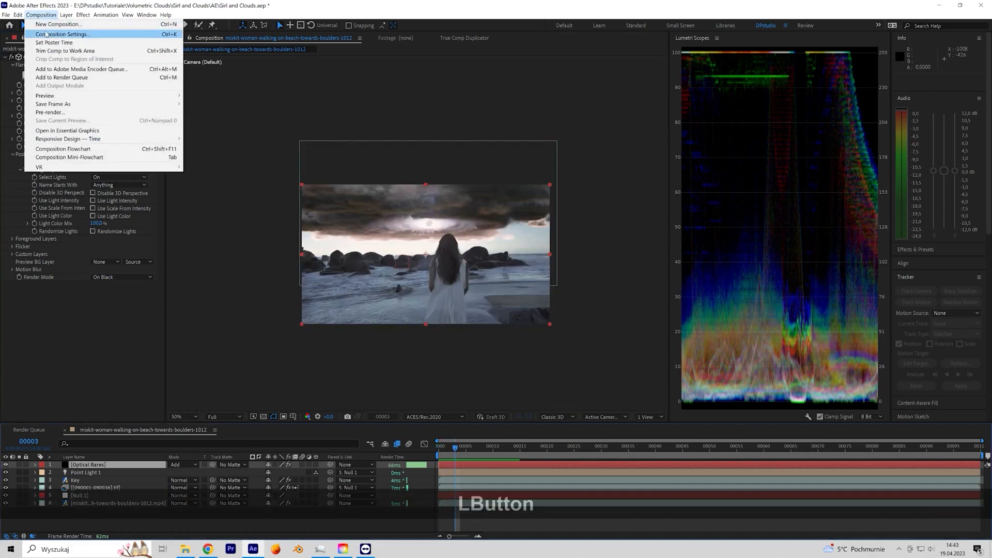
pyautogui.click(57, 31)
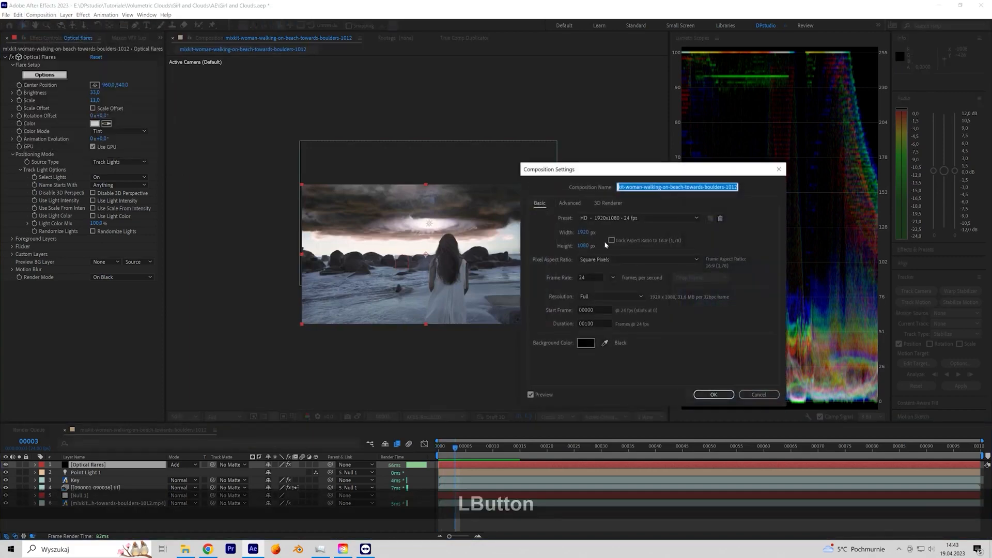
pyautogui.moveTo(585, 248); pyautogui.dragTo(619, 247)
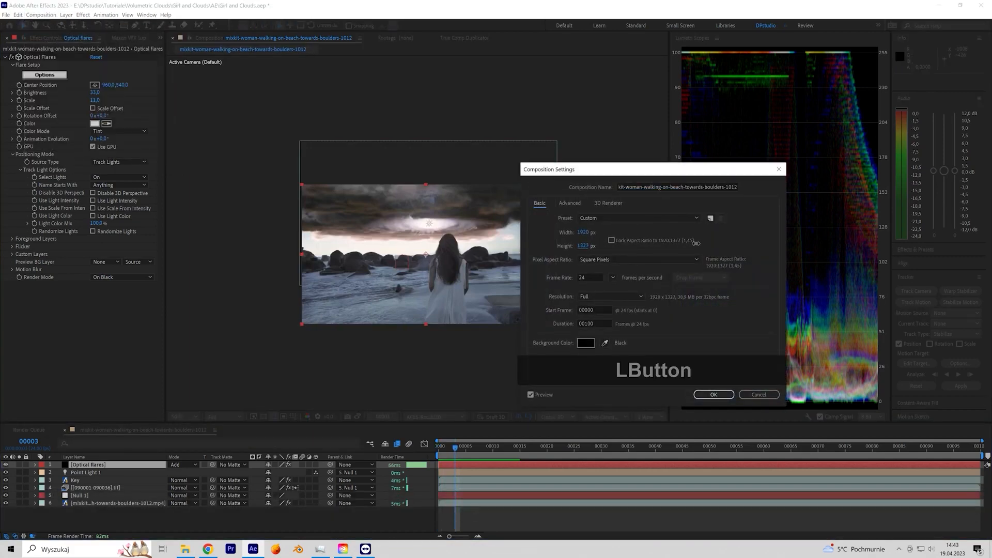
pyautogui.moveTo(830, 241); pyautogui.dragTo(874, 244)
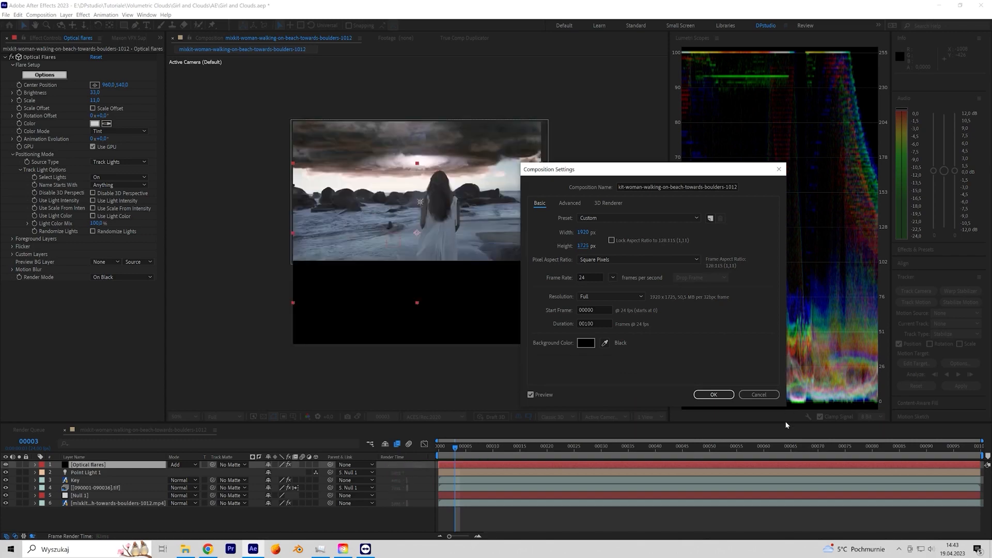
pyautogui.click(713, 395)
pyautogui.click(257, 338)
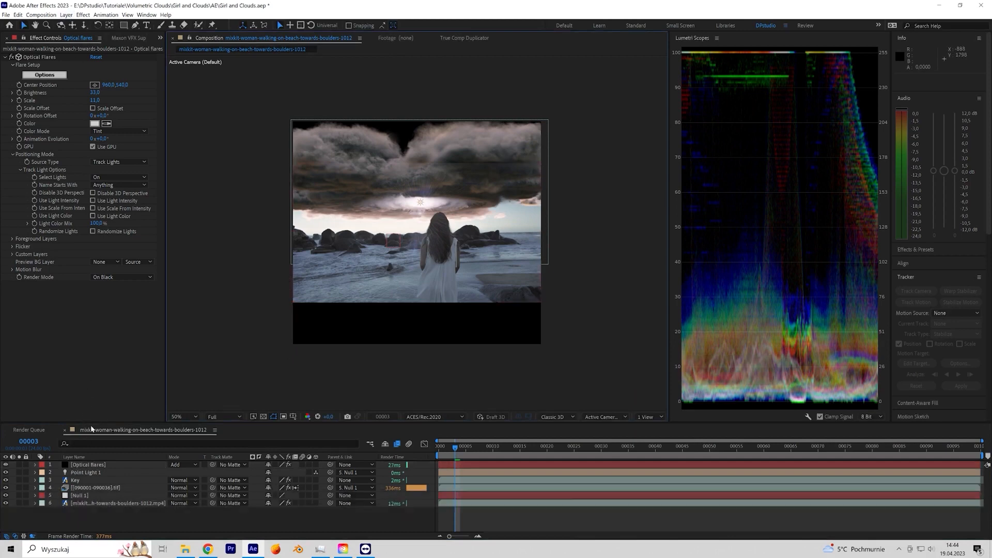
# - Create a black solid at the new composition size of 1920 x 1725 px and rename it Optical flares
pyautogui.click(66, 15)
pyautogui.moveTo(155, 24)
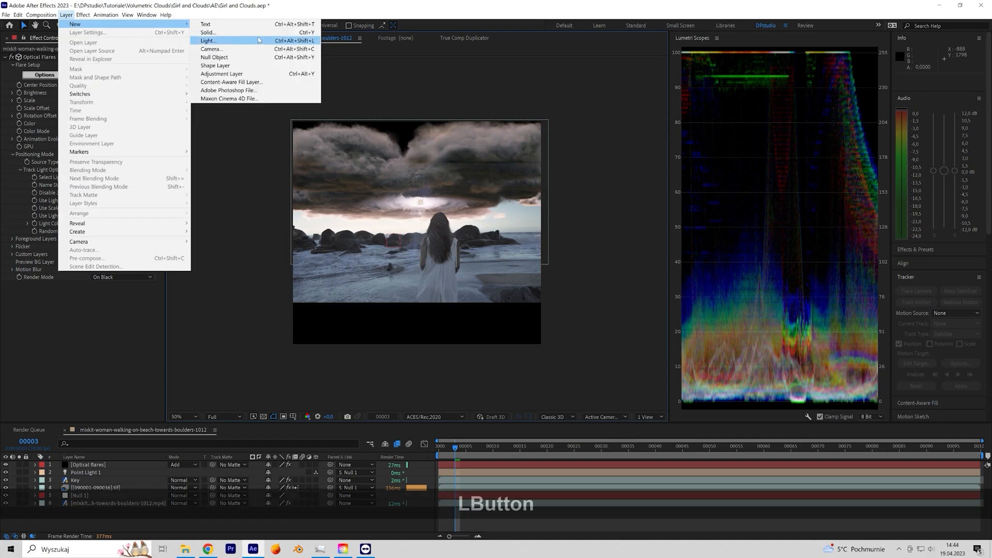
pyautogui.click(208, 32)
pyautogui.click(655, 349)
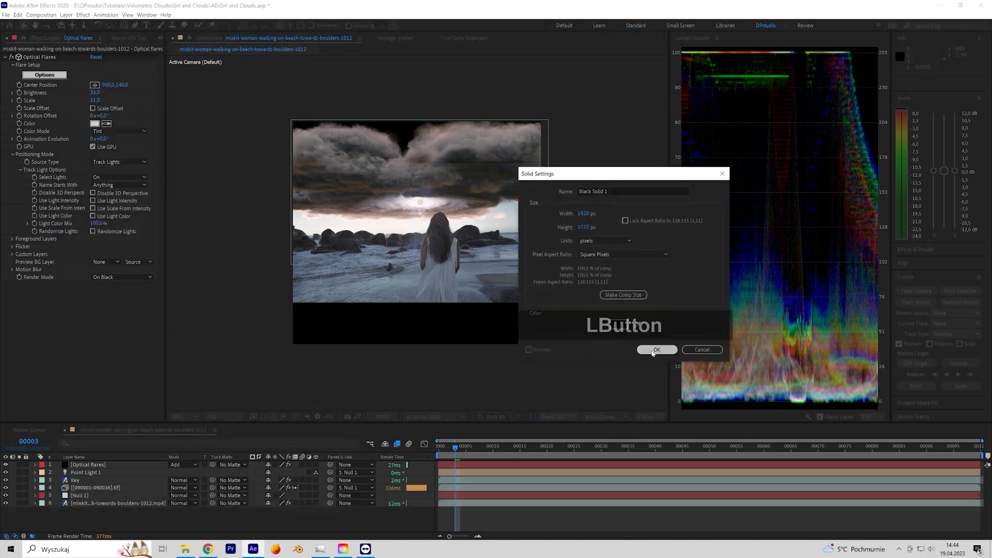
pyautogui.rightClick(95, 466)
pyautogui.click(107, 437)
pyautogui.write('Optical flares')
# - Copy the Optical Flares effect from the old flare layer to the new solid and delete the old layer
pyautogui.click(88, 472)
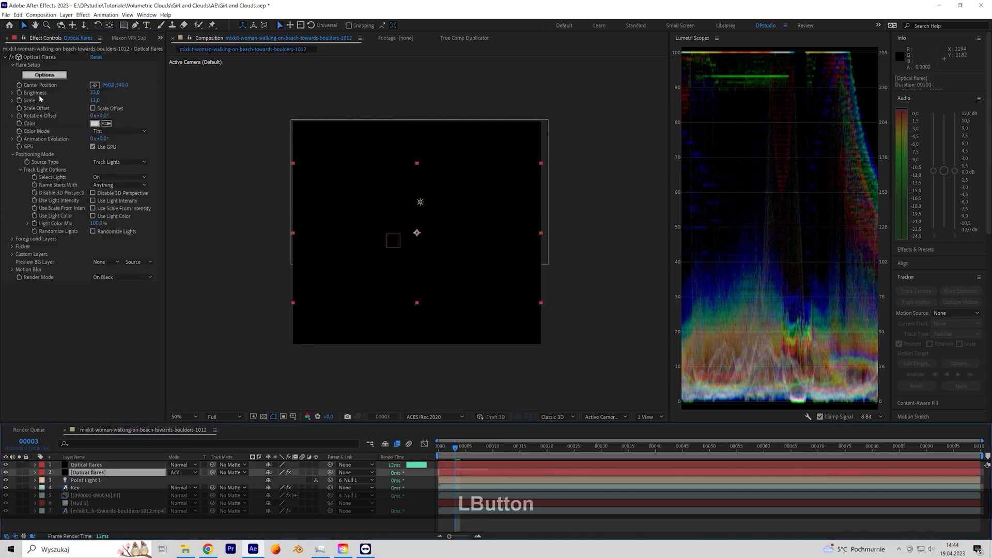
pyautogui.click(40, 57)
pyautogui.hotkey('ctrl', 'c')
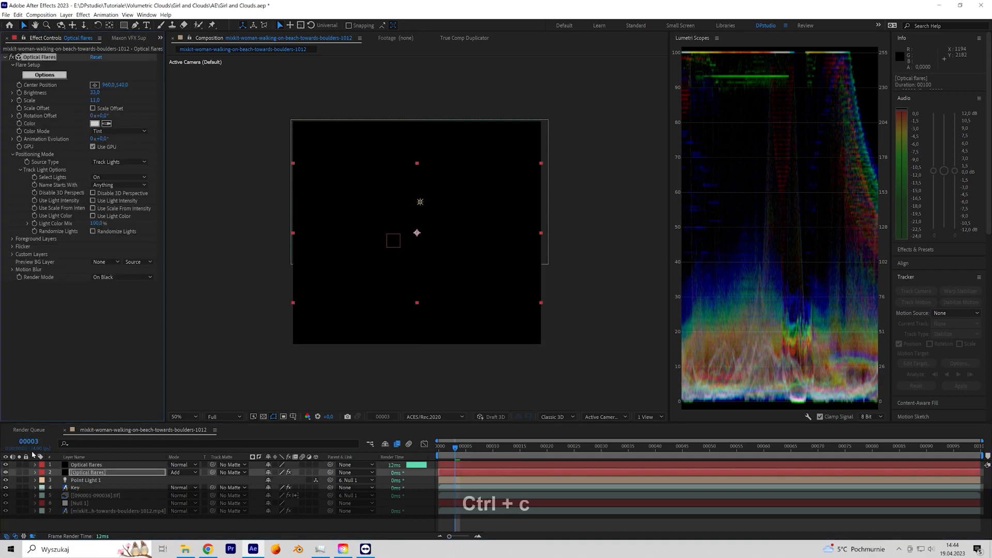
pyautogui.click(87, 464)
pyautogui.hotkey('ctrl', 'v')
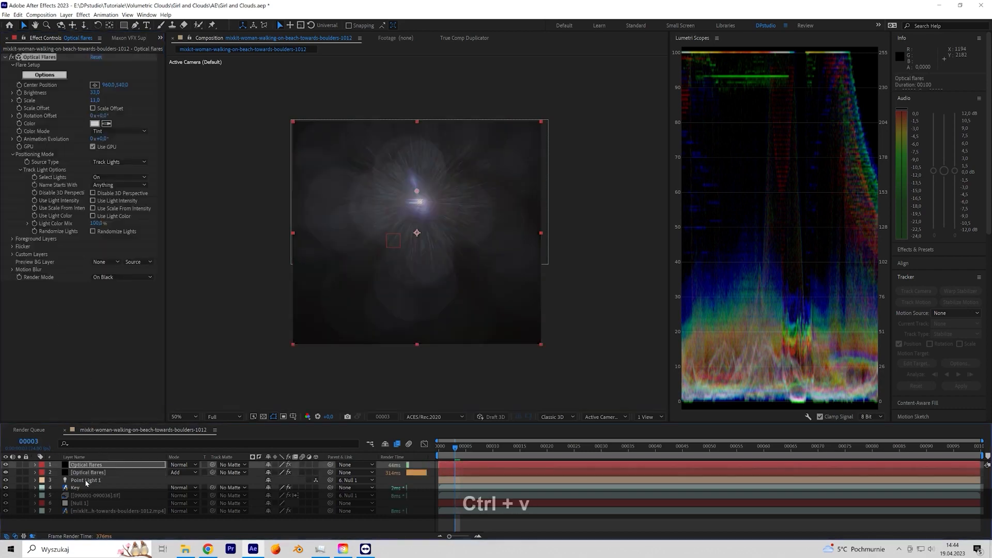
pyautogui.click(88, 472)
pyautogui.press('Delete')
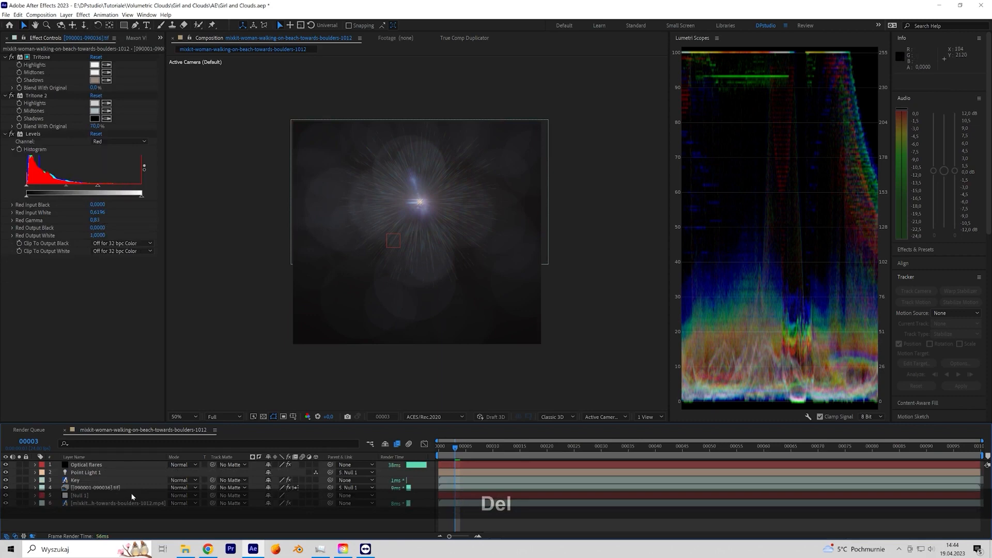
# - Set the blending mode of the new Optical flares layer to Add
pyautogui.click(183, 464)
pyautogui.click(227, 216)
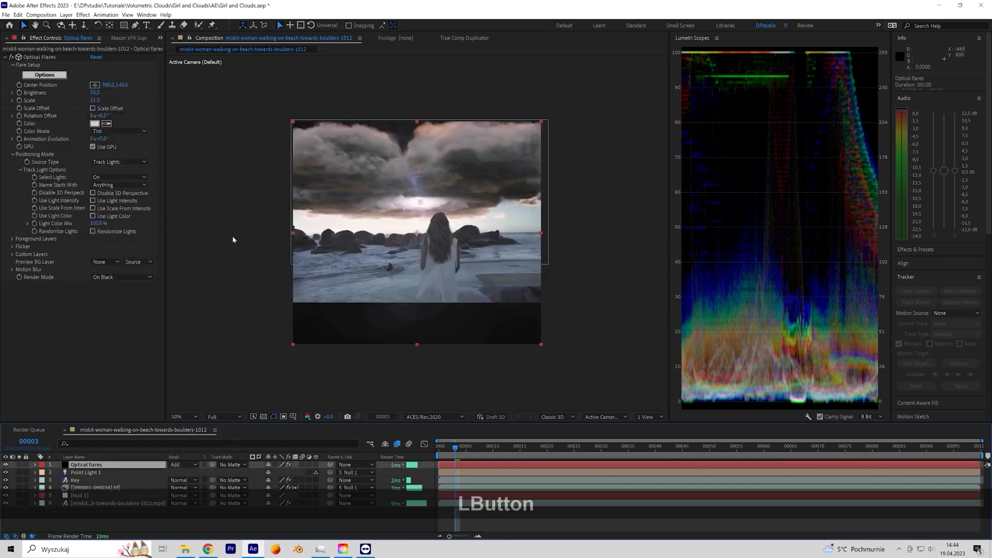
pyautogui.click(232, 239)
pyautogui.scroll(2, 309, 248)
pyautogui.moveTo(315, 241); pyautogui.dragTo(315, 269, button='middle')
pyautogui.scroll(-2, 387, 193)
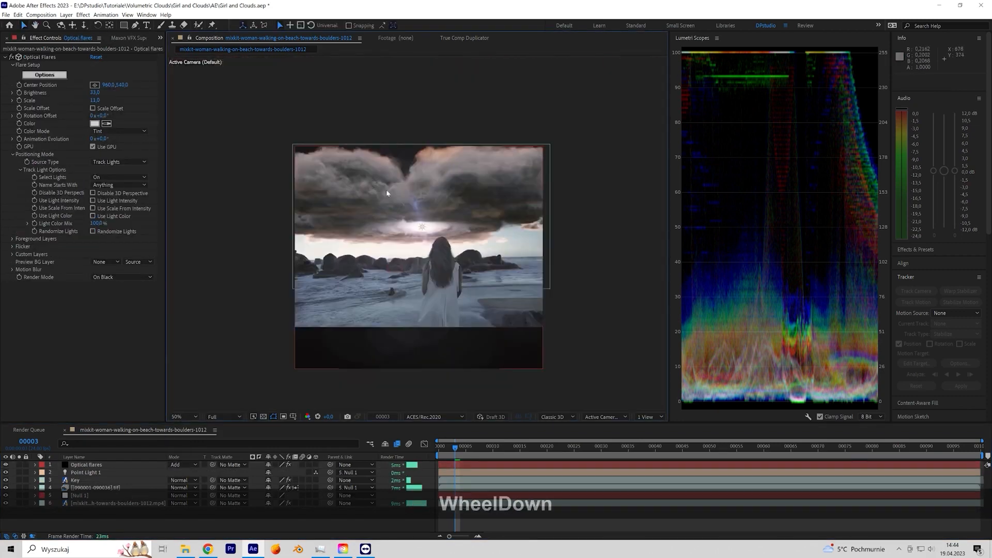
# - Create a composition-size solid in a pale blue sampled from the sky and place it beneath the beach footage layer
pyautogui.click(96, 501)
pyautogui.click(67, 14)
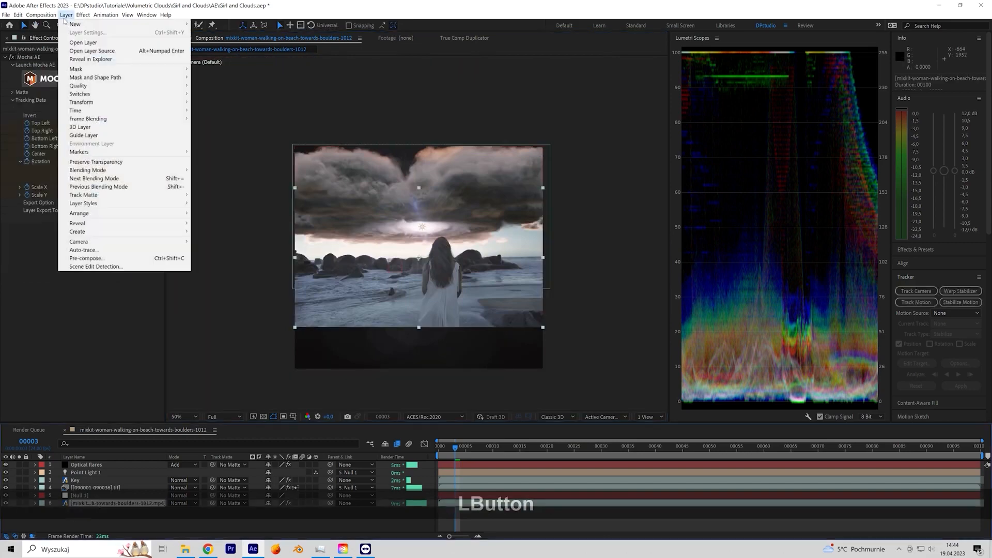
pyautogui.moveTo(77, 24)
pyautogui.click(227, 34)
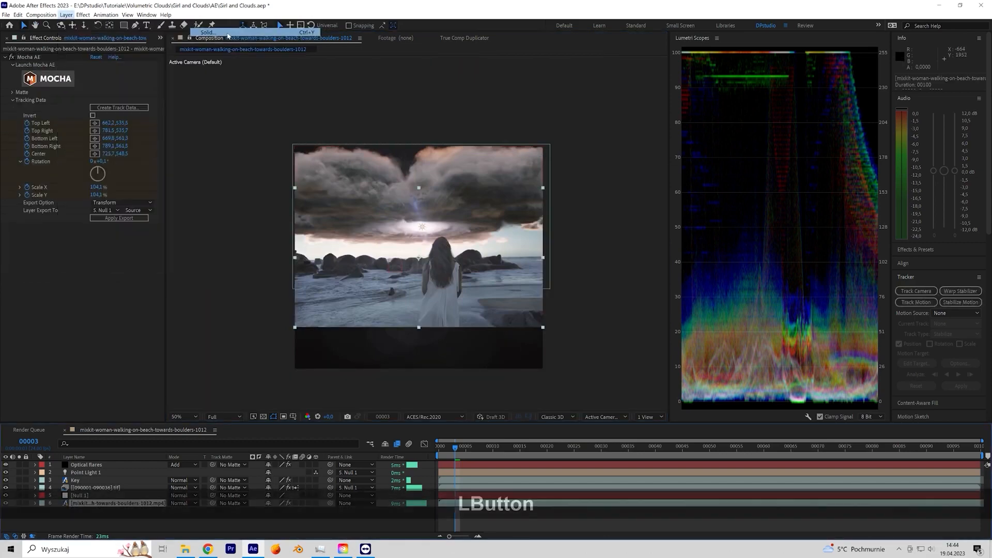
pyautogui.click(639, 324)
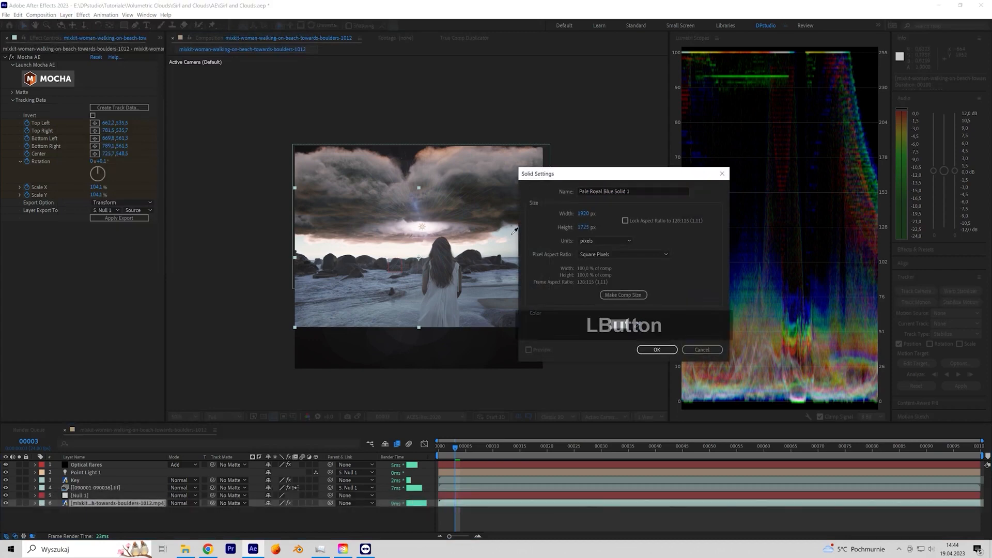
pyautogui.click(627, 326)
pyautogui.click(656, 350)
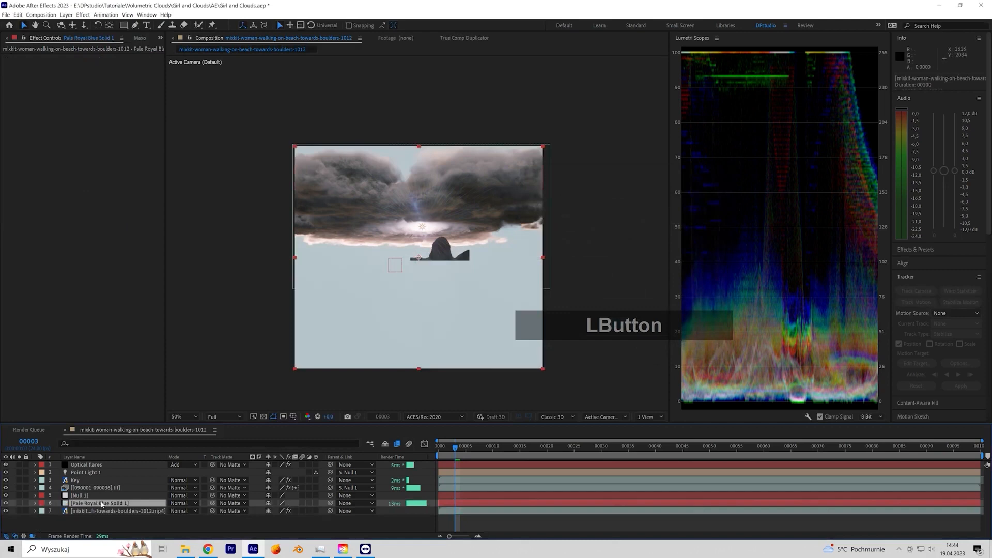
pyautogui.moveTo(104, 505); pyautogui.dragTo(104, 517)
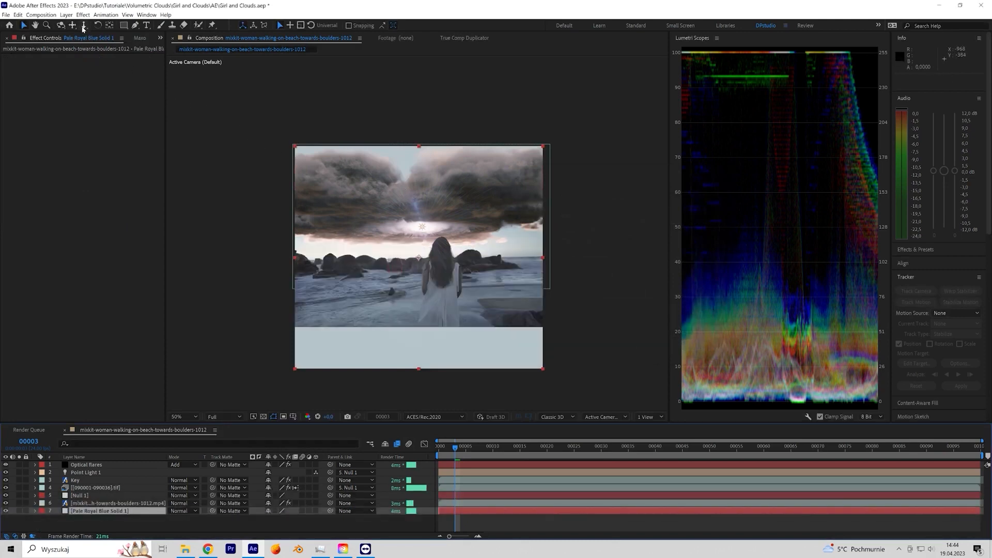
# - Apply Curves to the pale blue solid, bend the RGB curve down in the midtones and lower its white point
pyautogui.rightClick(66, 95)
pyautogui.moveTo(103, 175)
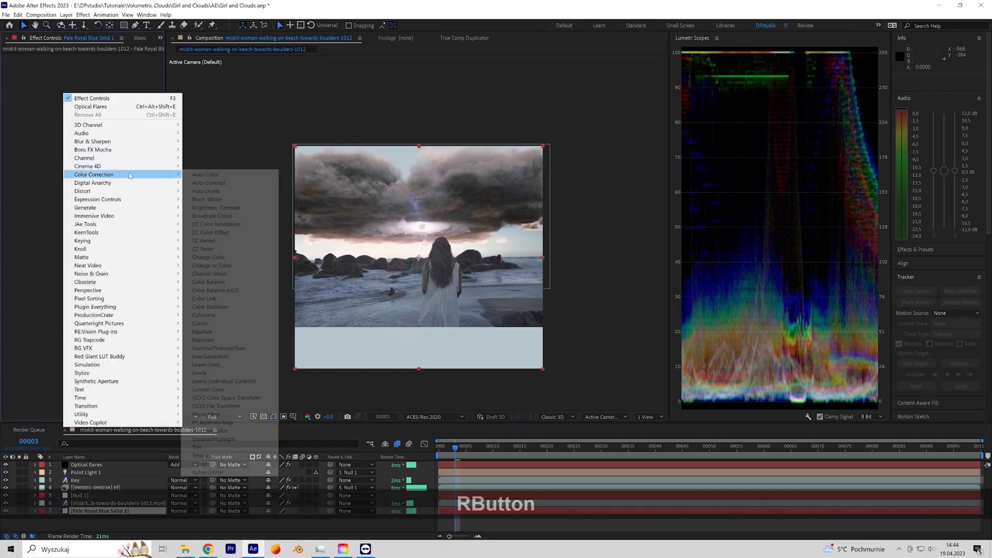
pyautogui.click(202, 323)
pyautogui.moveTo(76, 149); pyautogui.dragTo(34, 192)
pyautogui.scroll(2, 416, 211)
pyautogui.moveTo(415, 212); pyautogui.dragTo(409, 253, button='middle')
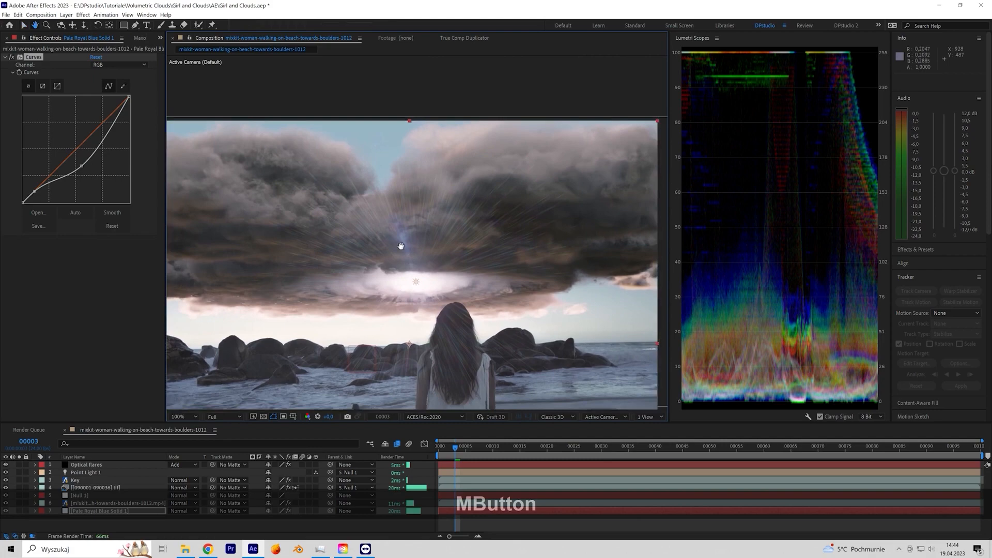
pyautogui.moveTo(129, 97); pyautogui.dragTo(129, 121)
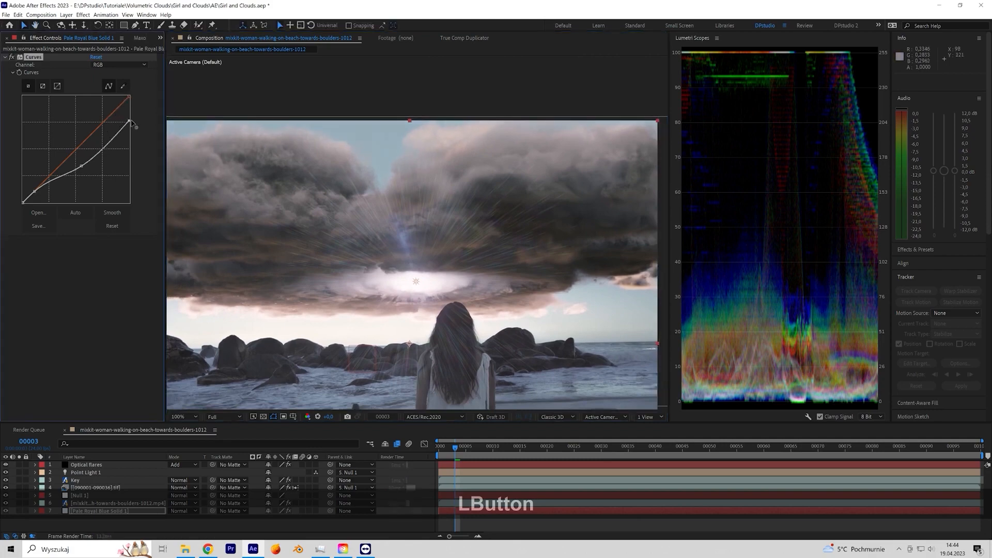
pyautogui.press('space')
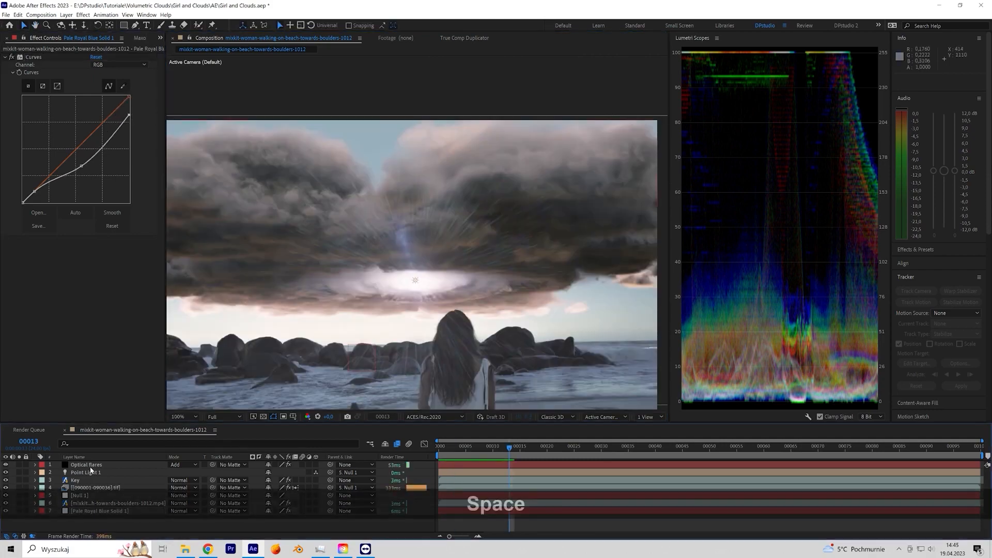
# - Reopen the flare options and try the Mylenium True Lies preset from Natural Flares at another preview position
pyautogui.click(86, 465)
pyautogui.click(45, 75)
pyautogui.click(695, 107)
pyautogui.scroll(-2, 778, 483)
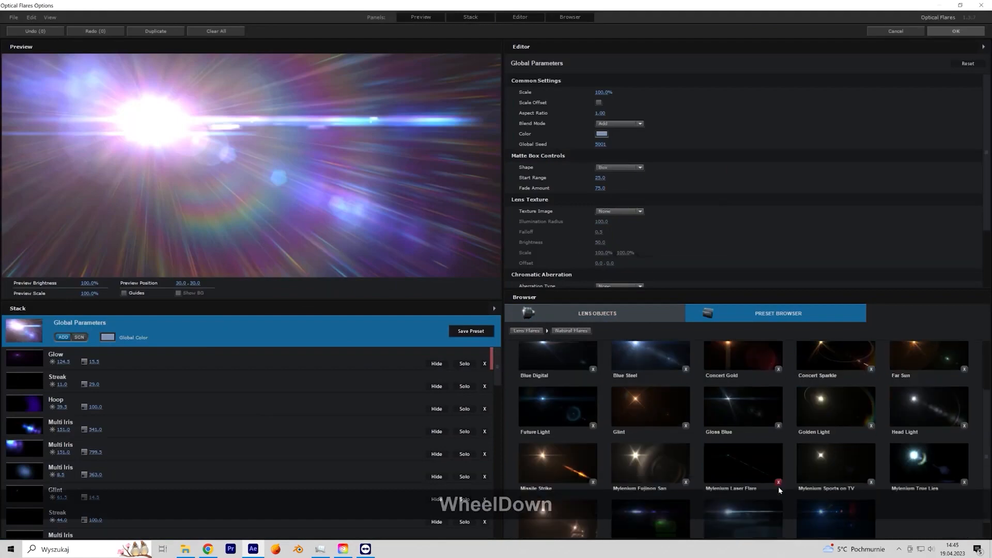
pyautogui.click(928, 475)
pyautogui.moveTo(295, 182); pyautogui.dragTo(243, 104)
# - Browse another Lens Flares preset folder, load a reddish flare from it and accept the options
pyautogui.click(526, 330)
pyautogui.click(556, 432)
pyautogui.scroll(-5, 693, 448)
pyautogui.click(733, 395)
pyautogui.scroll(-3, 734, 439)
pyautogui.scroll(3, 733, 440)
pyautogui.click(955, 31)
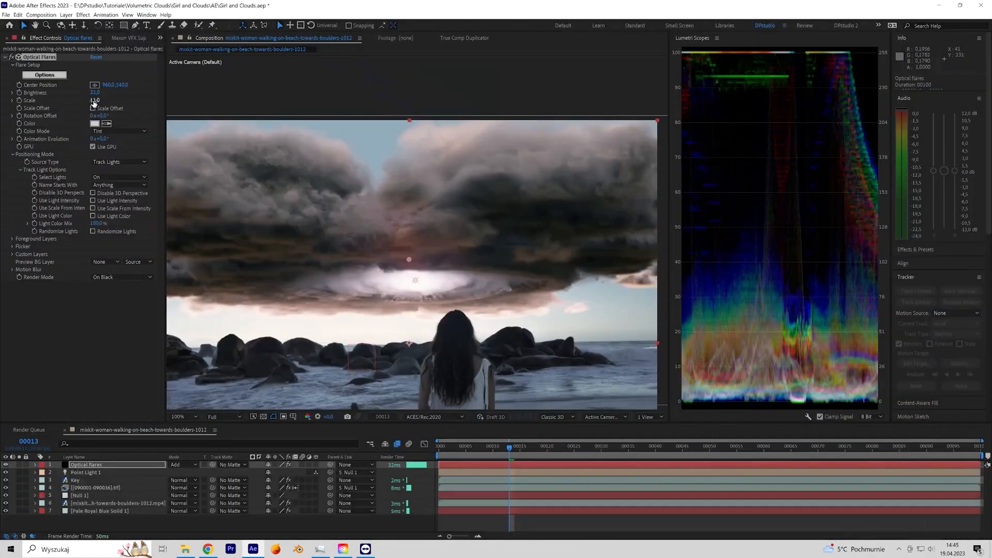
# - Set the Scale of the reddish flare to 33
pyautogui.click(71, 298)
pyautogui.scroll(-1, 462, 299)
pyautogui.moveTo(463, 299); pyautogui.dragTo(471, 284, button='middle')
pyautogui.scroll(1, 536, 277)
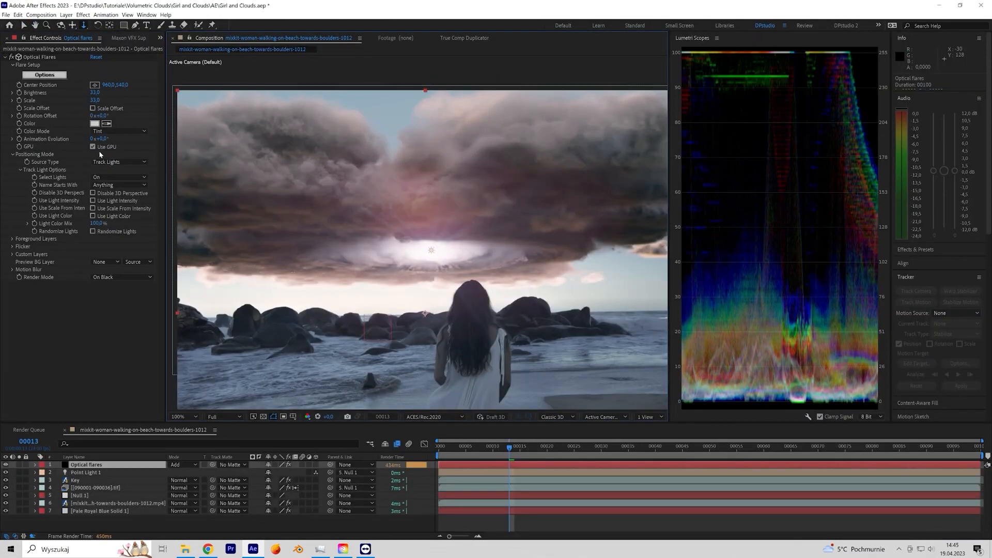
# - Test the flare's Animation Evolution and drive it with the expression time*22
pyautogui.moveTo(104, 139); pyautogui.dragTo(174, 136)
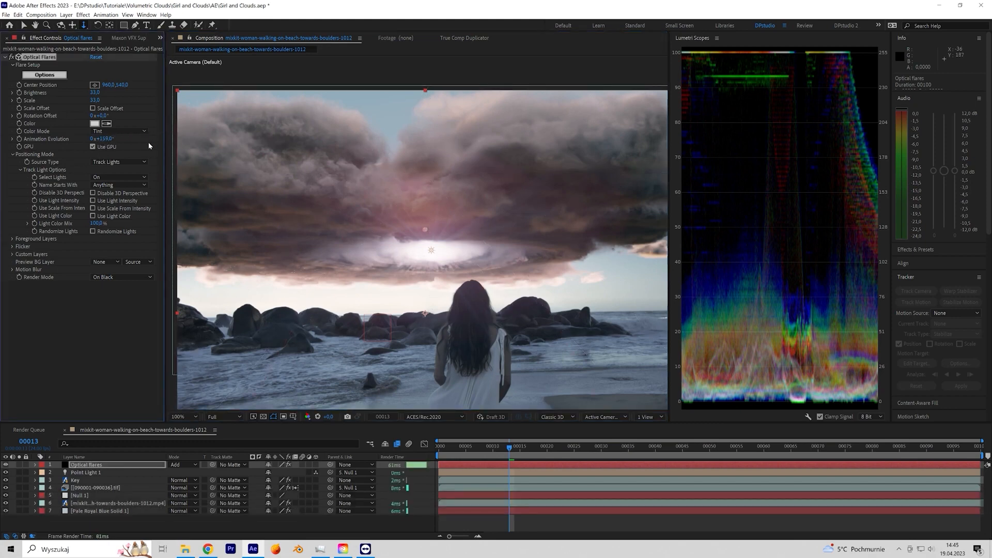
pyautogui.keyDown('alt'); pyautogui.click(18, 139); pyautogui.keyUp('alt')
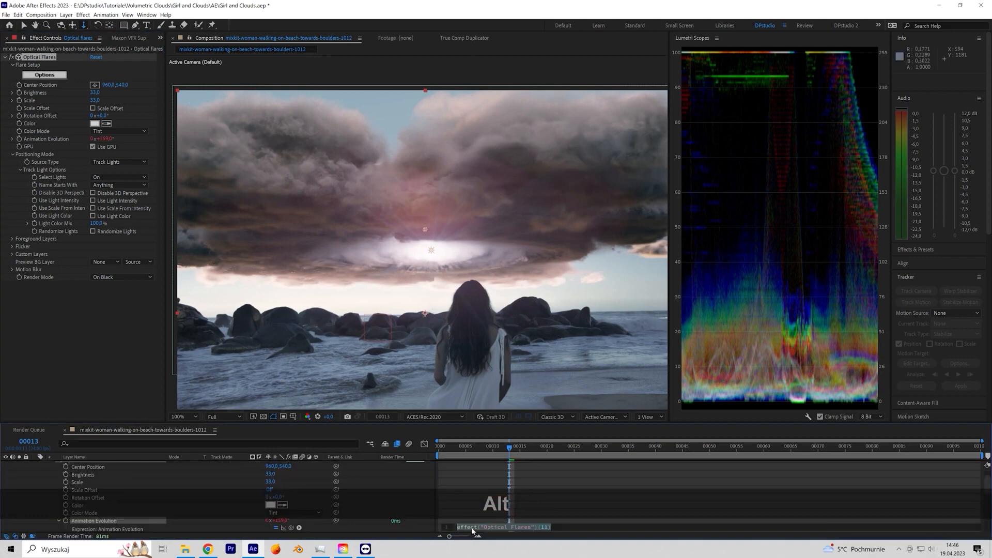
pyautogui.write('time*')
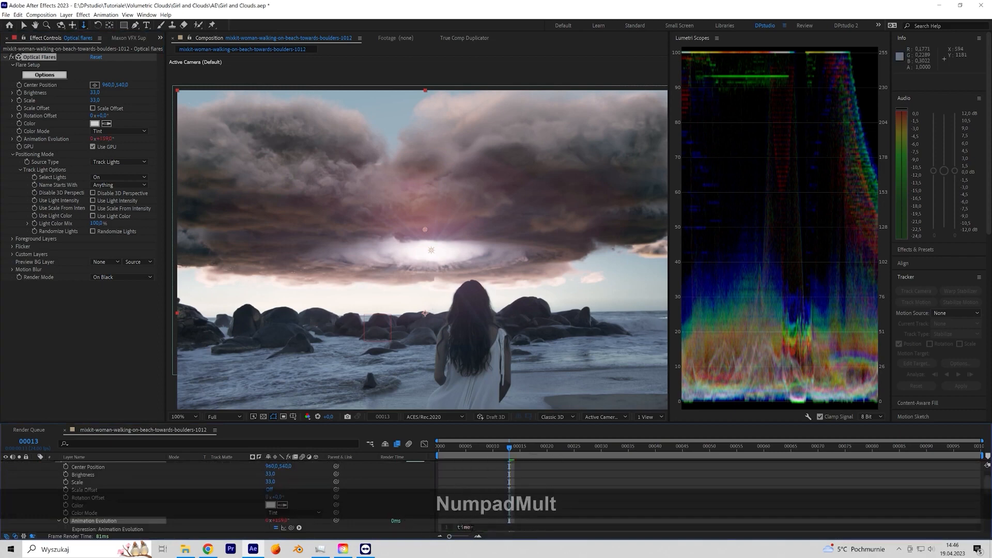
pyautogui.write('2')
pyautogui.click(110, 349)
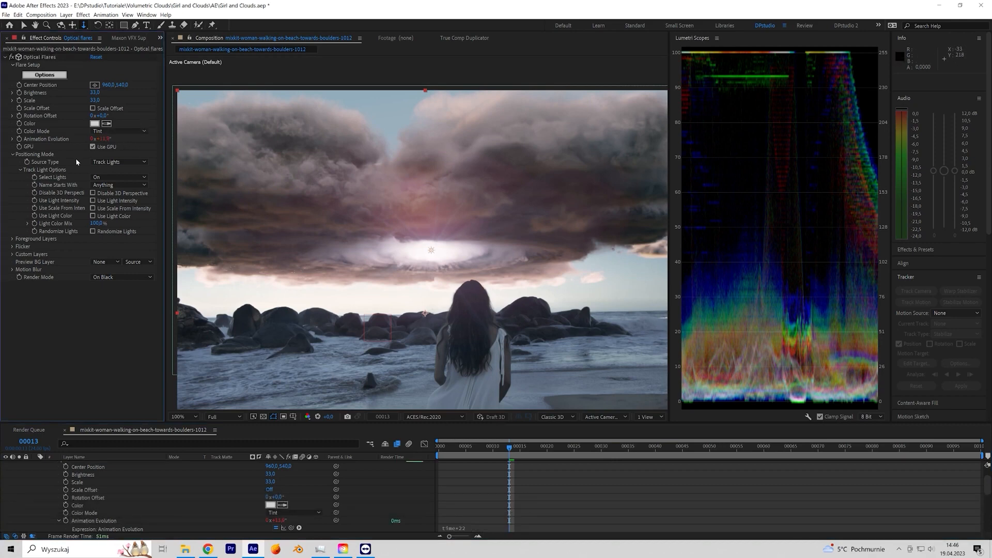
# - Drive the Optical Flares Brightness with the expression wiggle(5,5)
pyautogui.keyDown('alt'); pyautogui.click(20, 93); pyautogui.keyUp('alt')
pyautogui.write('wi')
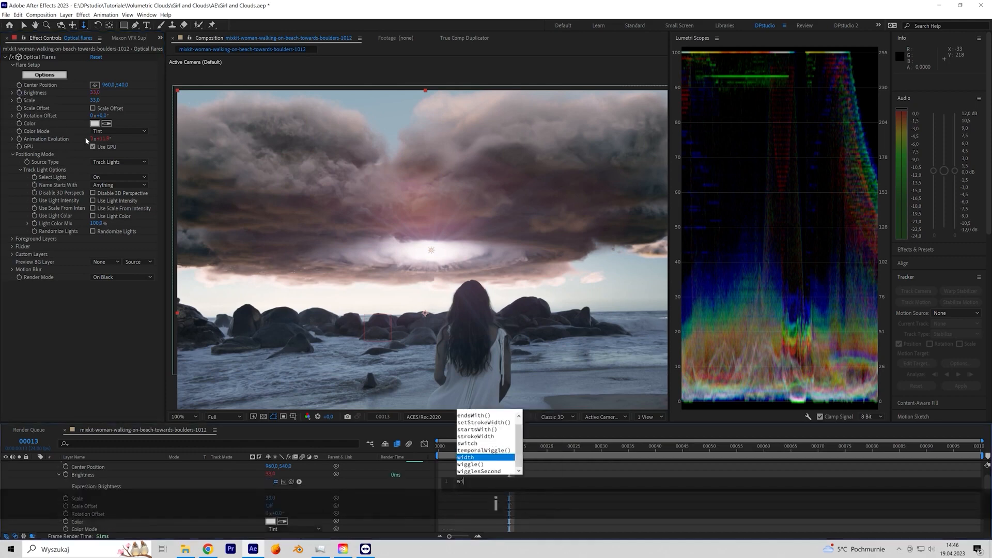
pyautogui.write('ggle(')
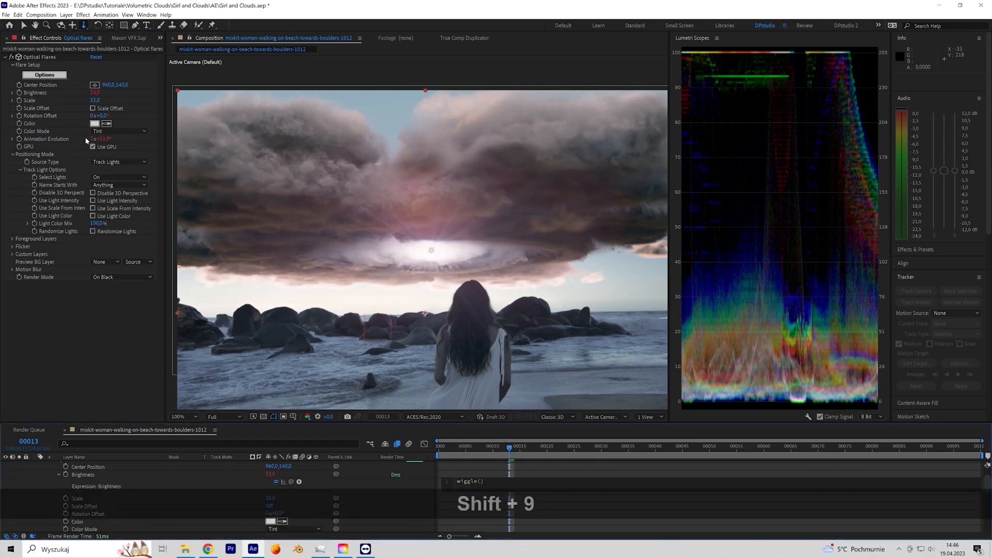
pyautogui.write('5')
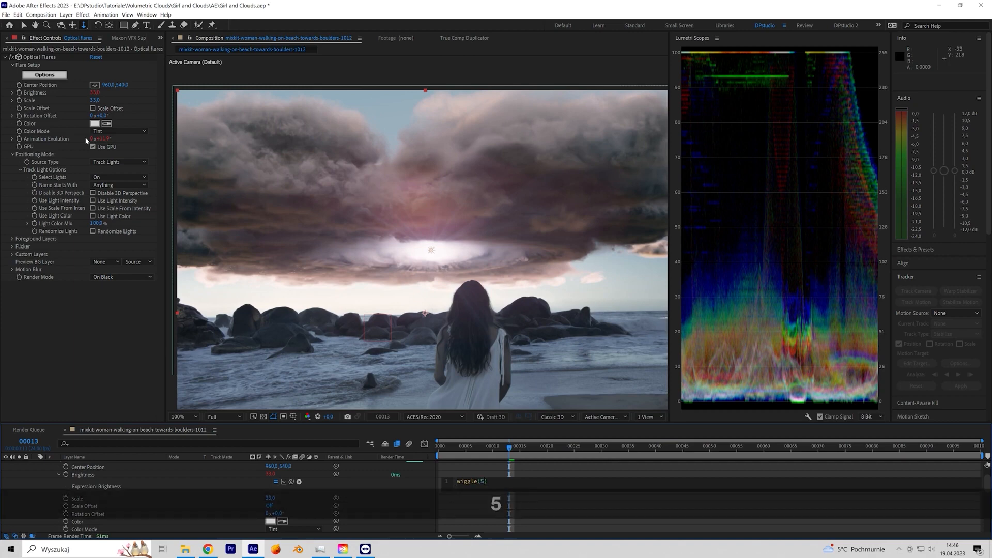
pyautogui.write(',5')
pyautogui.click(76, 305)
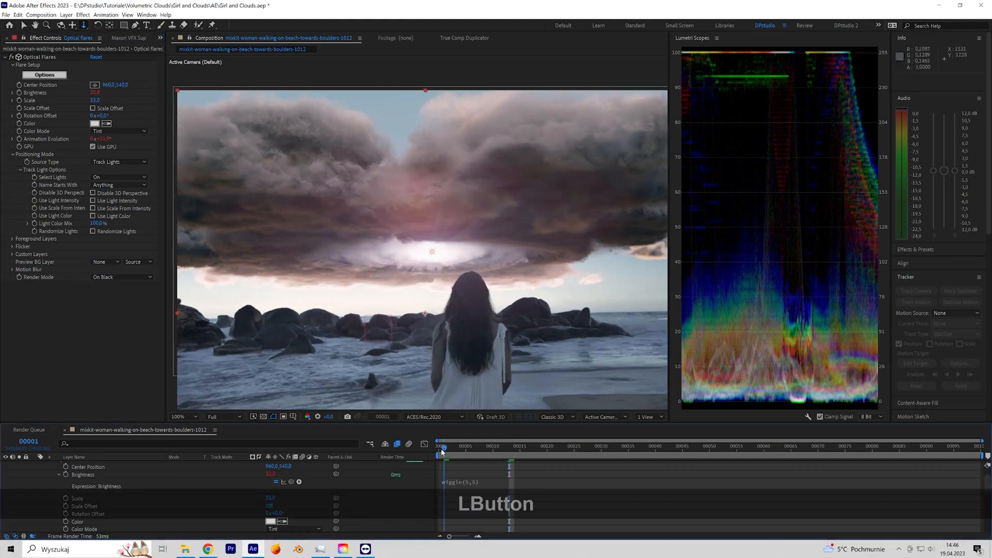
# - Play back the composition from frame 0 to check the flickering flare, and collapse the Optical flares layer's properties
pyautogui.click(439, 446)
pyautogui.press('space')
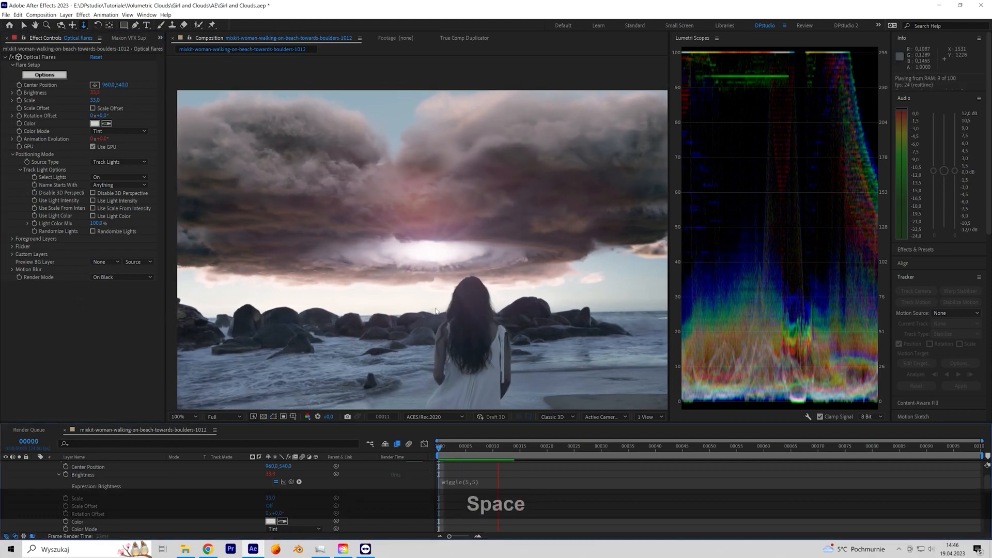
pyautogui.scroll(1, 70, 489)
pyautogui.click(41, 467)
pyautogui.press('KP_0')
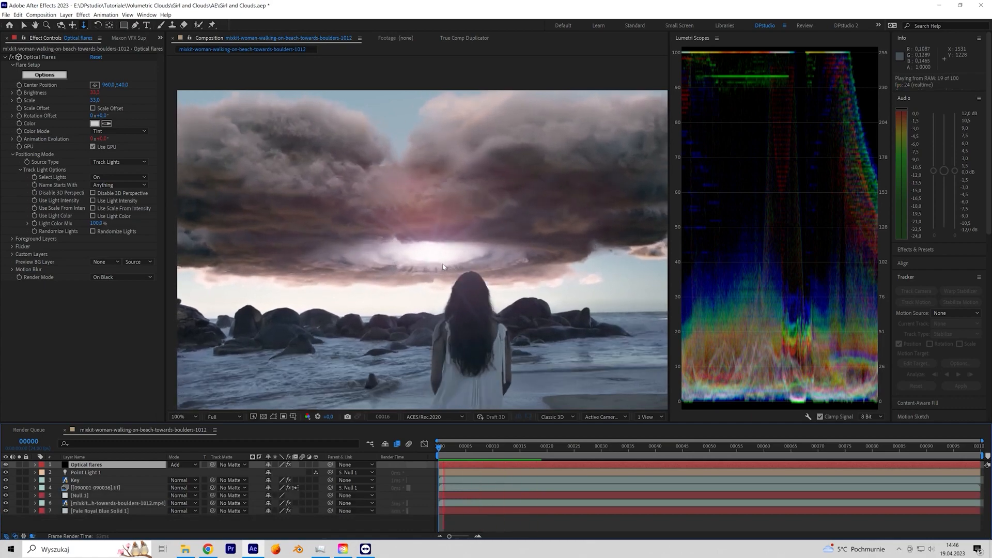
pyautogui.click(92, 503)
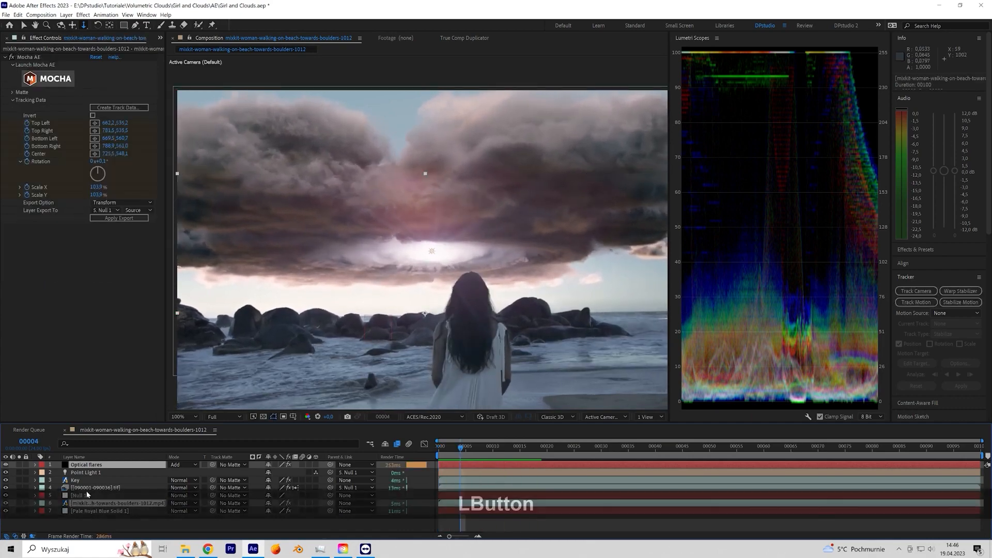
pyautogui.click(87, 488)
pyautogui.click(4, 96)
pyautogui.click(5, 57)
pyautogui.click(4, 73)
pyautogui.hotkey('ctrl', 'space')
pyautogui.write('ad')
pyautogui.click(59, 127)
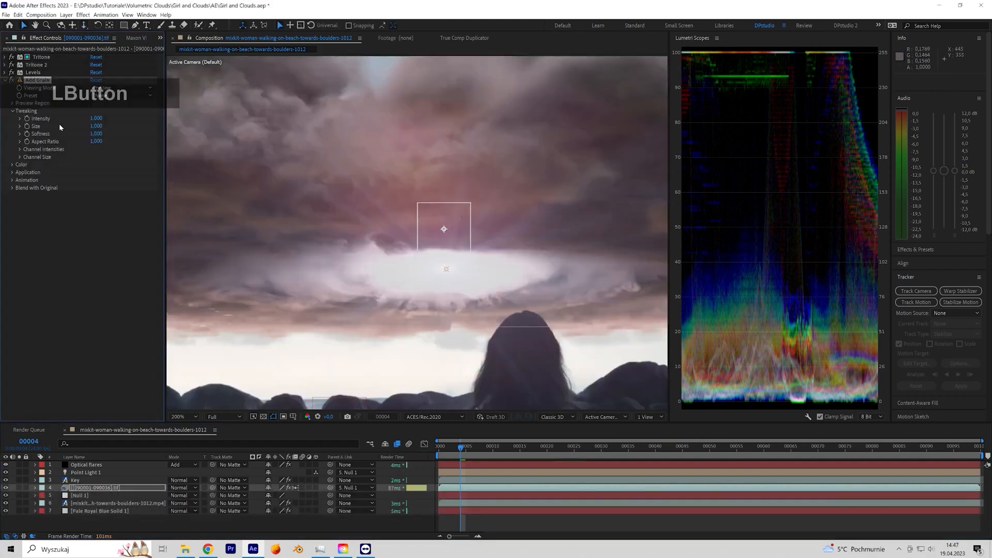
# - Set the Add Grain Viewing Mode to Final Output and compare the cloud grain with the beach footage up close
pyautogui.click(103, 96)
pyautogui.click(121, 87)
pyautogui.click(114, 113)
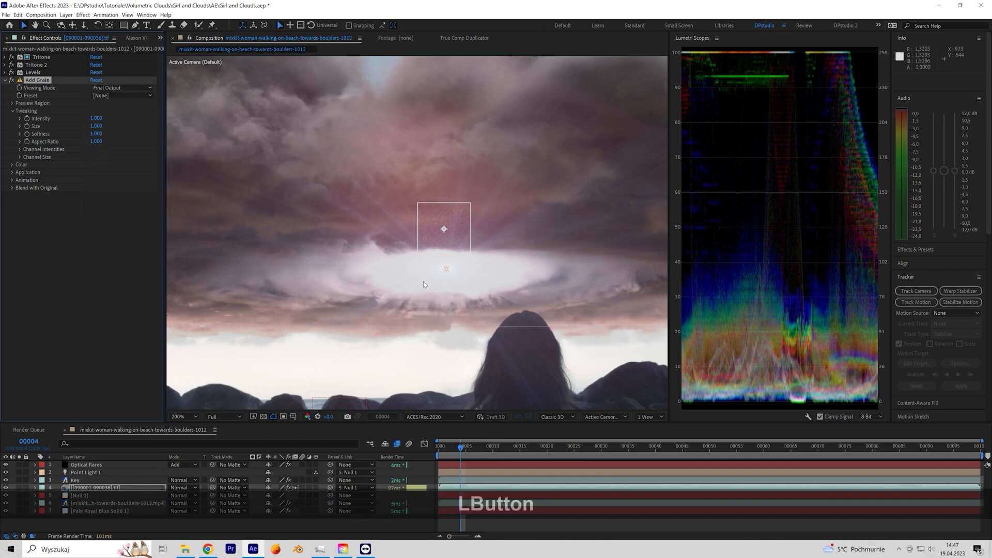
pyautogui.moveTo(348, 311); pyautogui.dragTo(535, 266, button='middle')
pyautogui.scroll(1, 343, 279)
pyautogui.moveTo(343, 279); pyautogui.dragTo(387, 309, button='middle')
pyautogui.scroll(1, 387, 309)
pyautogui.scroll(-1, 365, 261)
pyautogui.scroll(1, 365, 261)
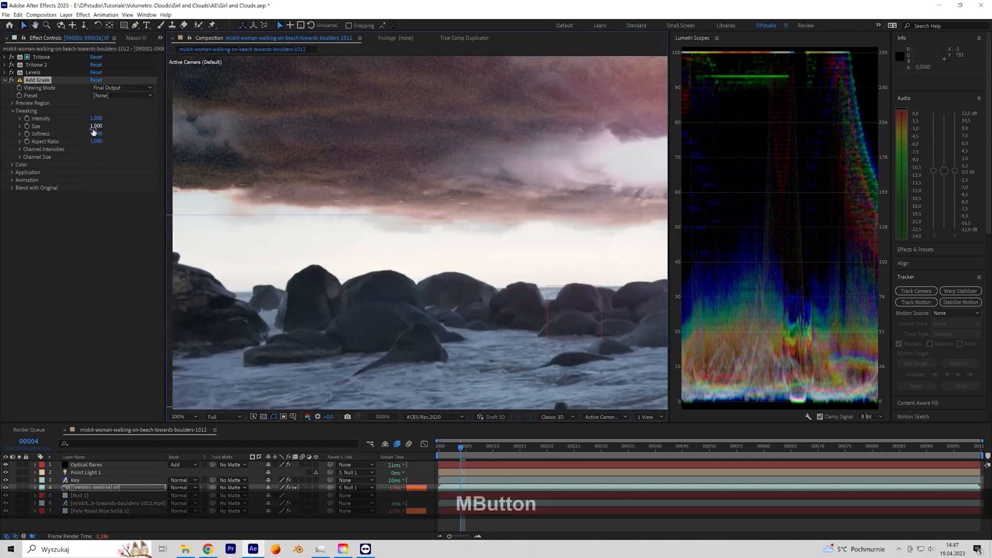
# - Set the cloud grain's Intensity to 0.2 and Size to 0.4
pyautogui.click(96, 118)
pyautogui.write('0,2')
pyautogui.click(99, 147)
pyautogui.click(95, 125)
pyautogui.write('0,4')
pyautogui.click(98, 155)
# - Inspect the clouds' lower edge closely and set the grain's Size to 0.2 and Intensity to 0.1
pyautogui.scroll(1, 342, 166)
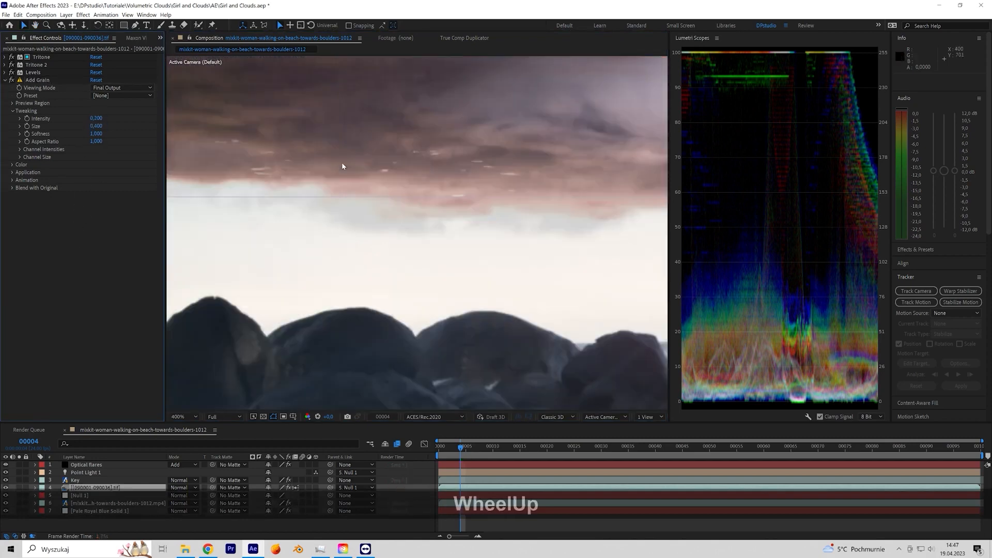
pyautogui.moveTo(342, 166); pyautogui.dragTo(380, 266, button='middle')
pyautogui.scroll(1, 375, 233)
pyautogui.scroll(-1, 375, 233)
pyautogui.click(98, 126)
pyautogui.write('0,2')
pyautogui.click(83, 256)
pyautogui.click(96, 119)
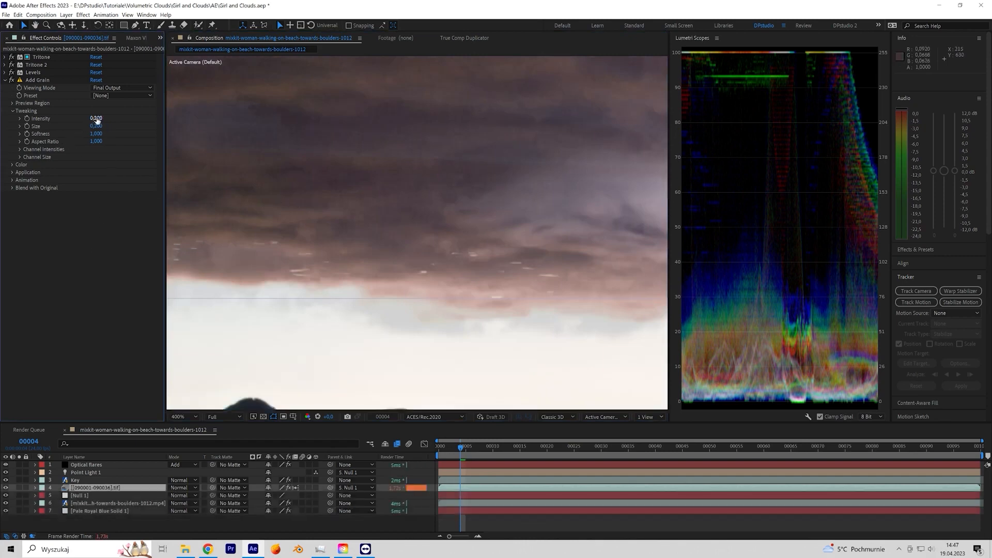
pyautogui.write('1')
pyautogui.click(312, 262)
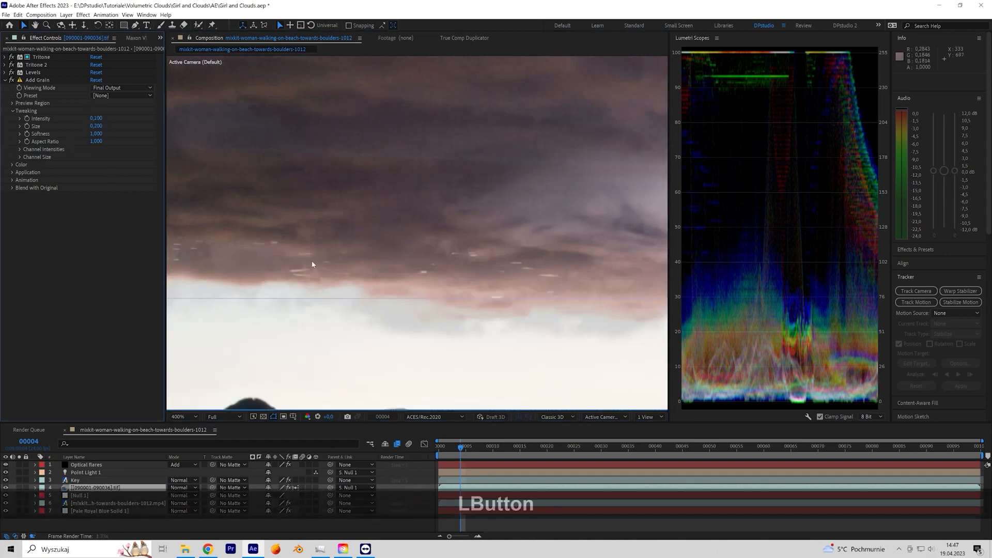
pyautogui.scroll(-3, 312, 261)
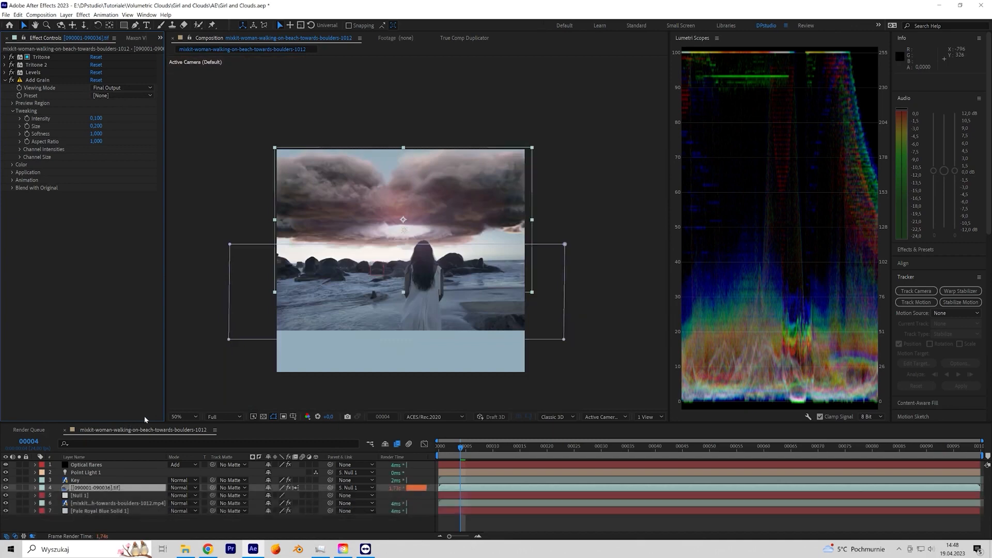
# - Create a new composition from the HD 1920x1080 24 fps preset
pyautogui.click(44, 14)
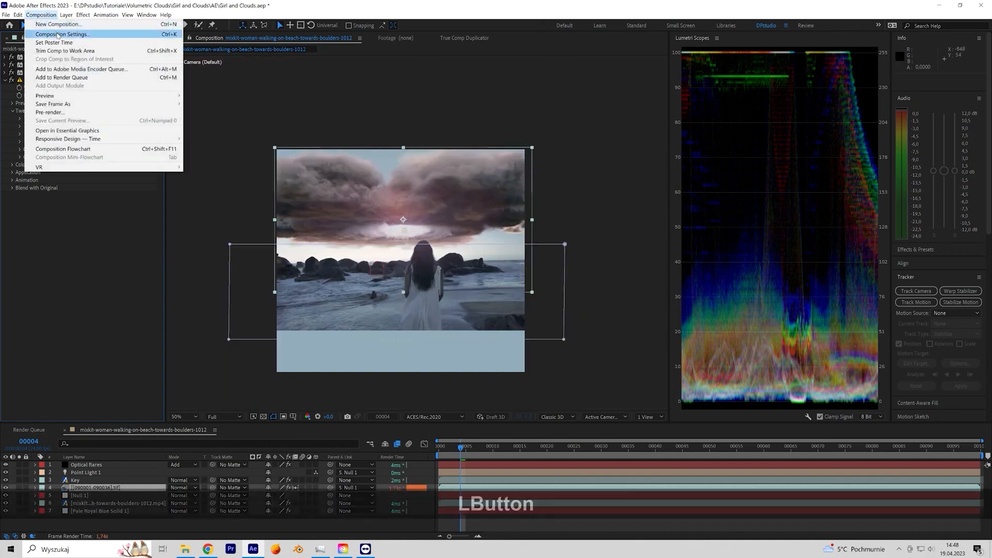
pyautogui.click(58, 24)
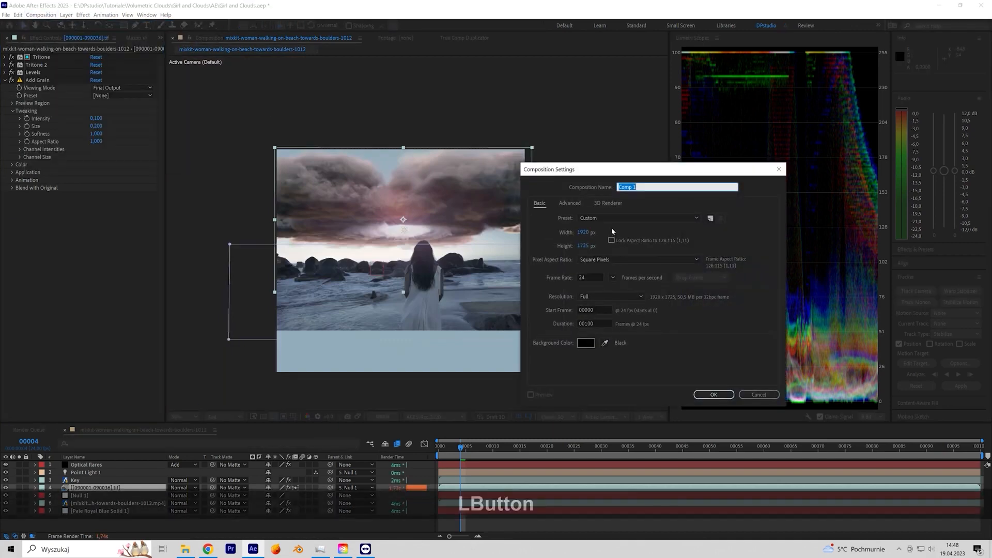
pyautogui.click(622, 217)
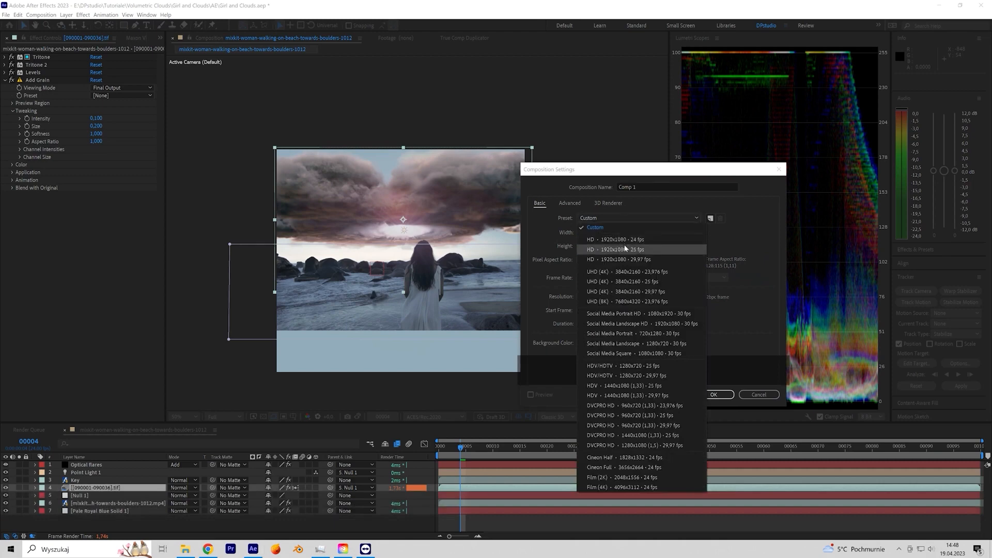
pyautogui.click(620, 240)
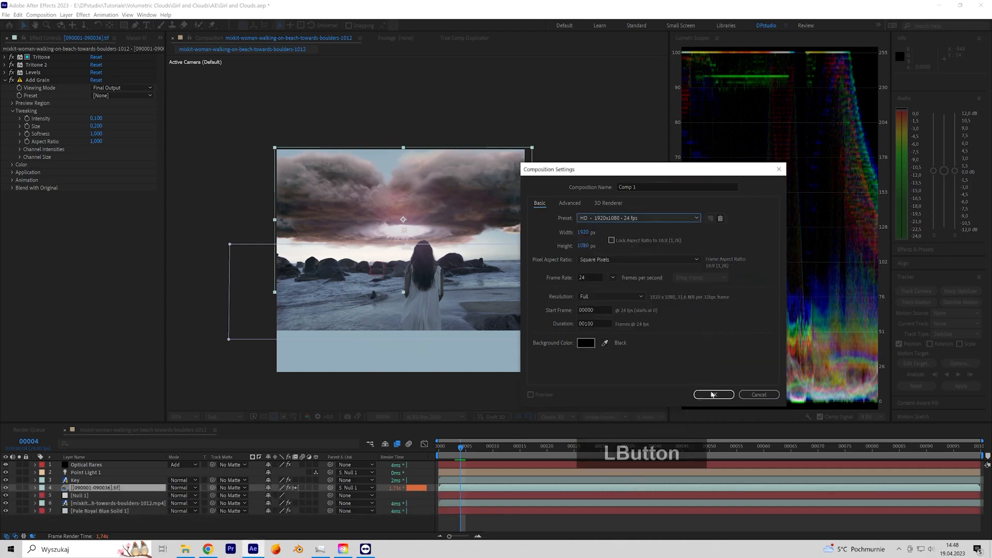
pyautogui.click(712, 394)
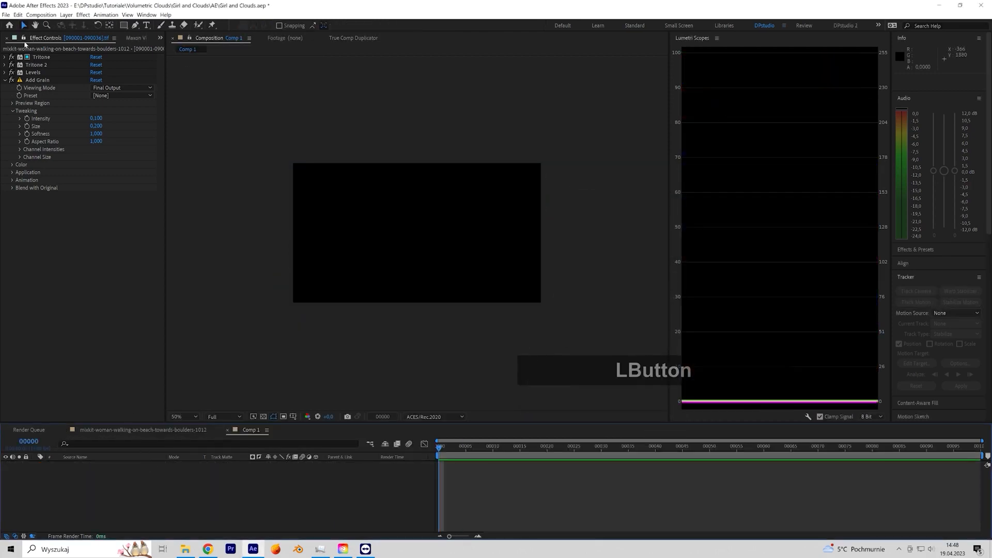
# - Place the mixkit-woman-walking-on-beach-towards-boulders-1012 composition from the project into Comp 1 as a layer
pyautogui.click(160, 38)
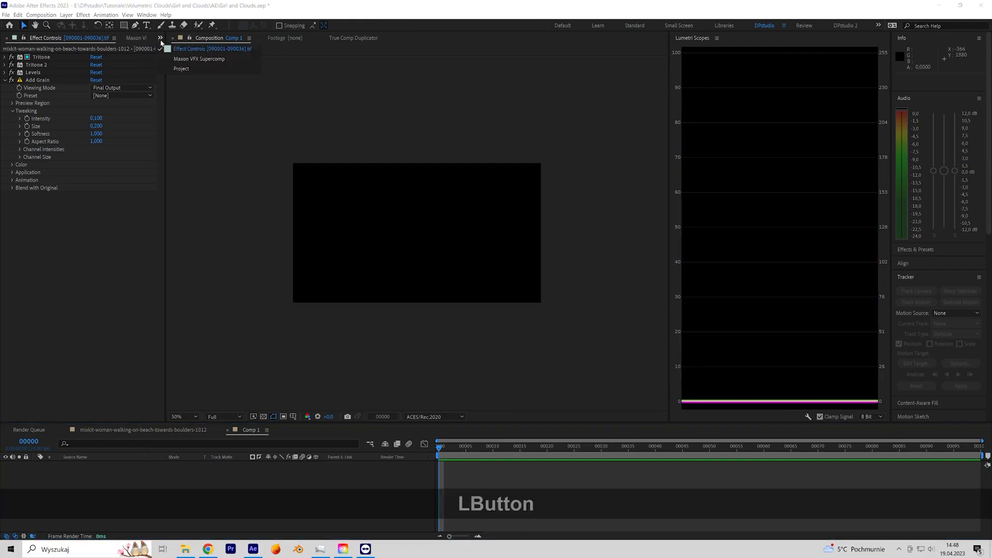
pyautogui.click(179, 68)
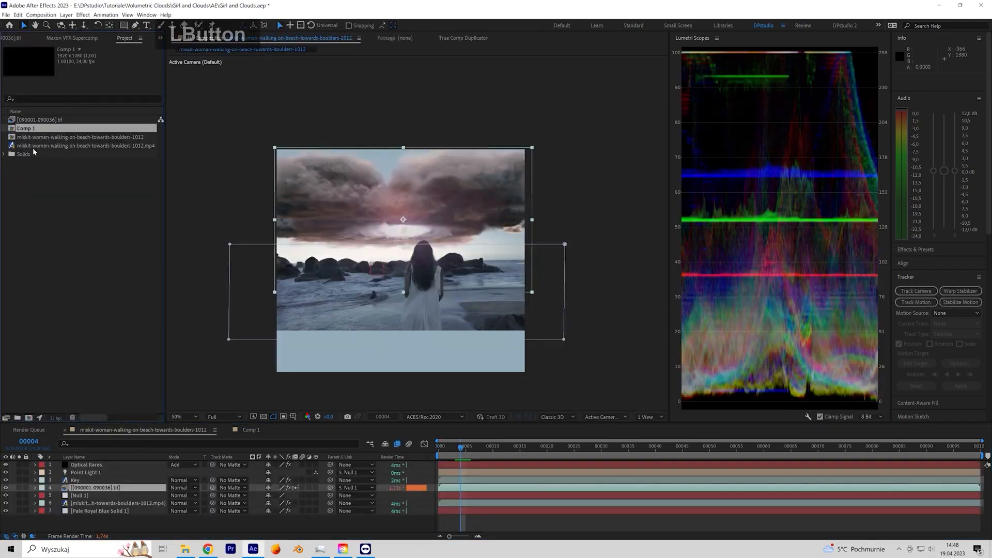
pyautogui.click(31, 137)
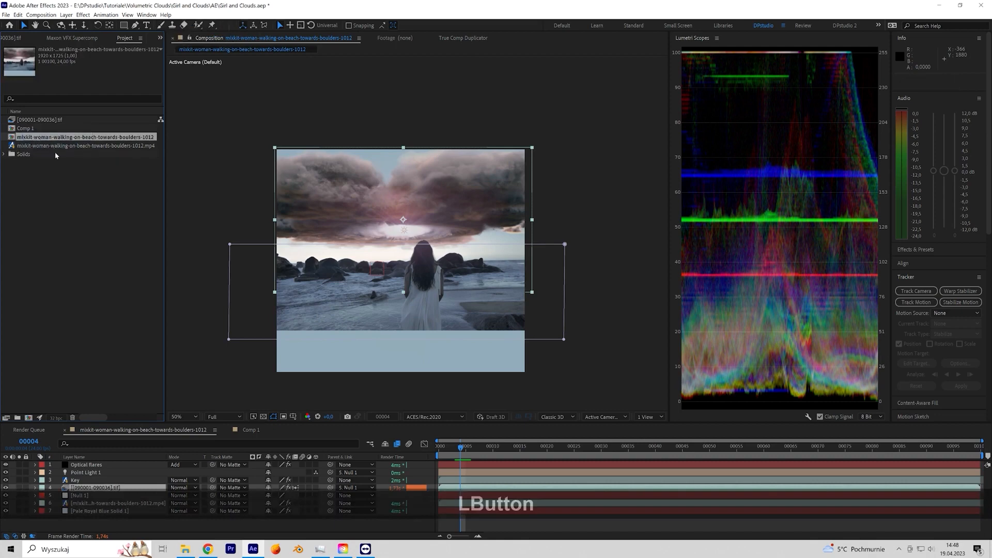
pyautogui.click(251, 430)
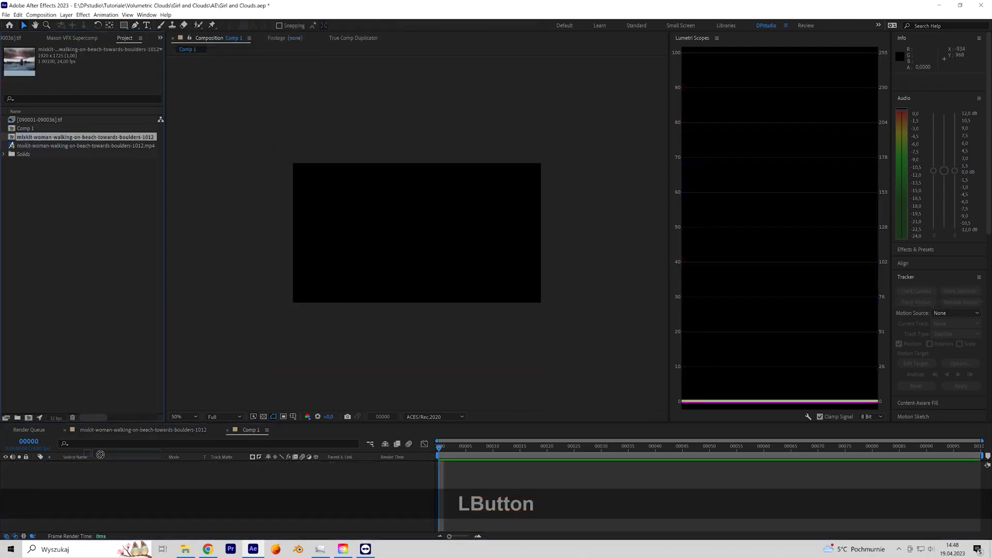
pyautogui.moveTo(100, 478); pyautogui.dragTo(100, 478)
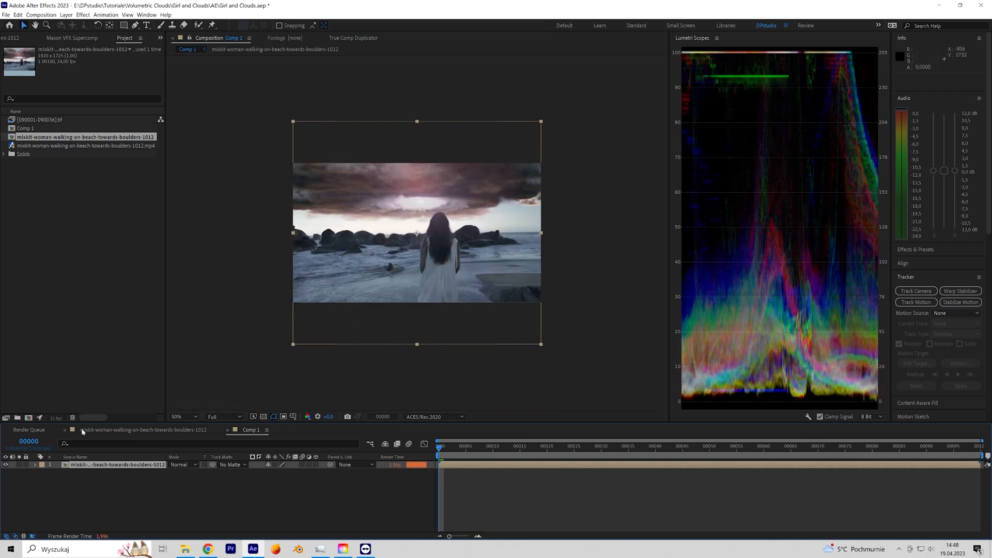
# - Animate the nested layer's Position with a keyframe at frame 0 and one at frame 99 moved straight down to about 960, 826
pyautogui.press('p')
pyautogui.click(58, 472)
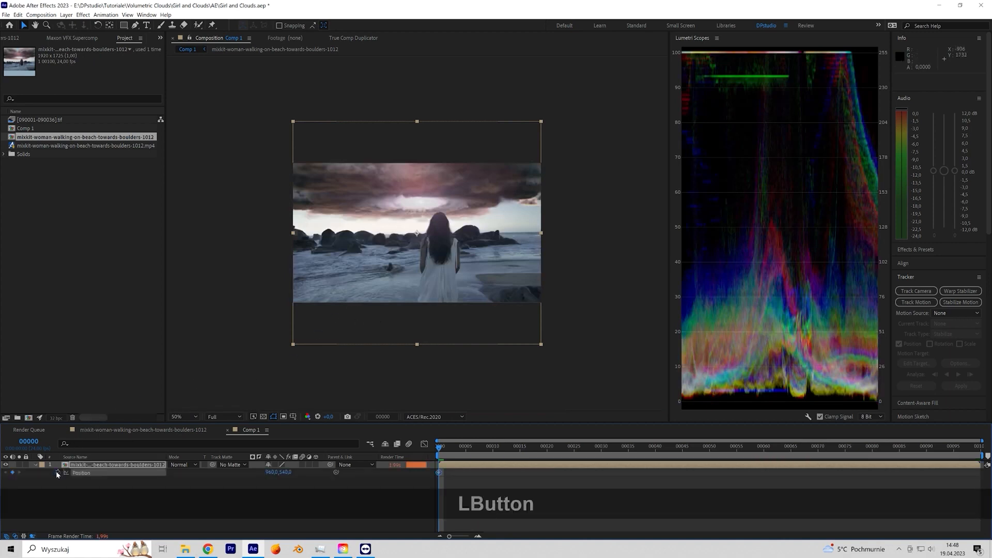
pyautogui.moveTo(441, 456); pyautogui.dragTo(976, 482)
pyautogui.moveTo(443, 207); pyautogui.dragTo(441, 244)
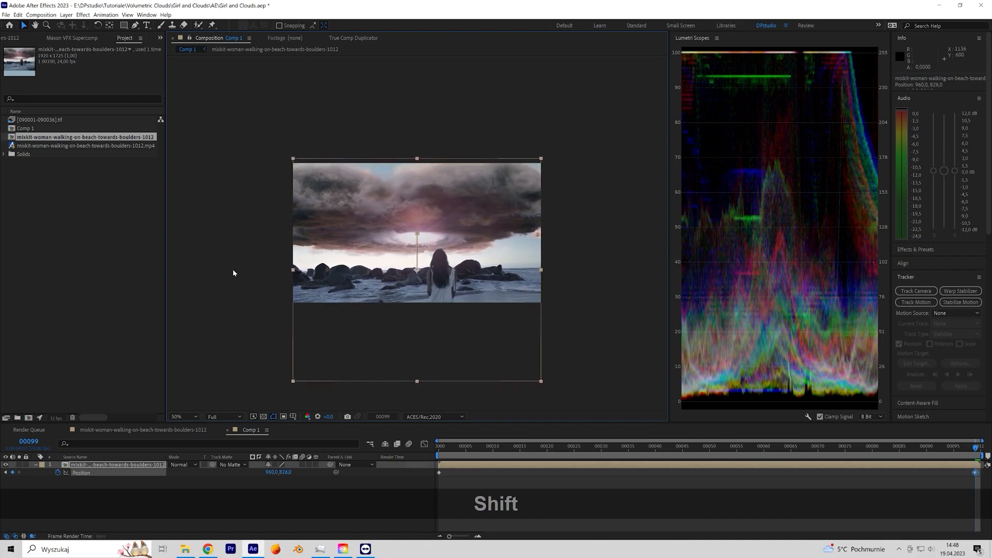
pyautogui.click(243, 261)
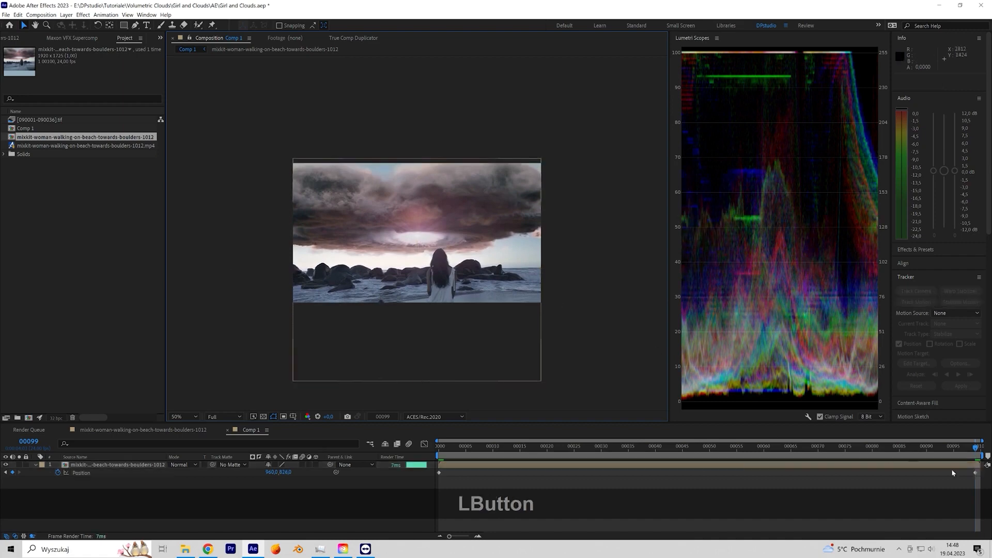
# - Play back Comp 1 from the first frame to check the upward camera move
pyautogui.scroll(2, 525, 290)
pyautogui.middleClick(511, 289)
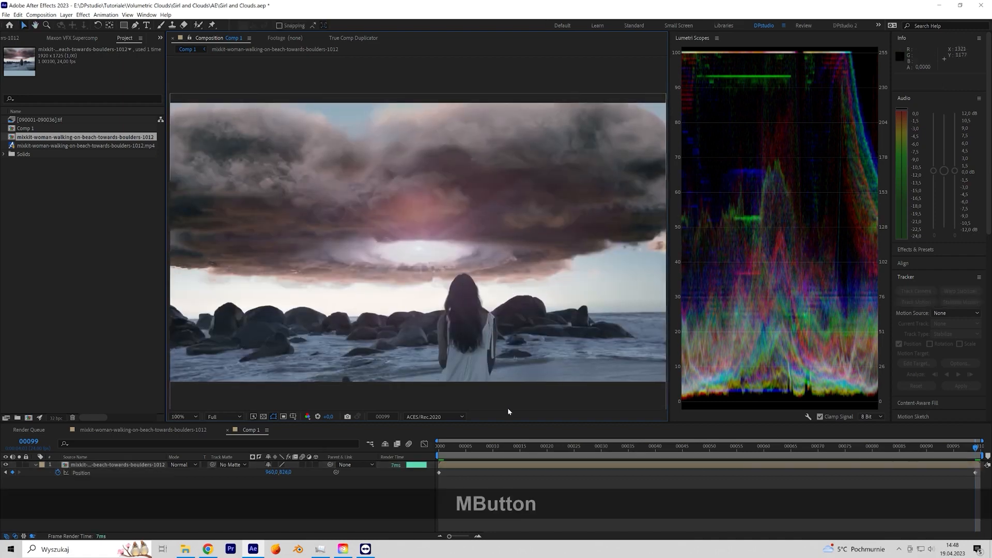
pyautogui.click(443, 452)
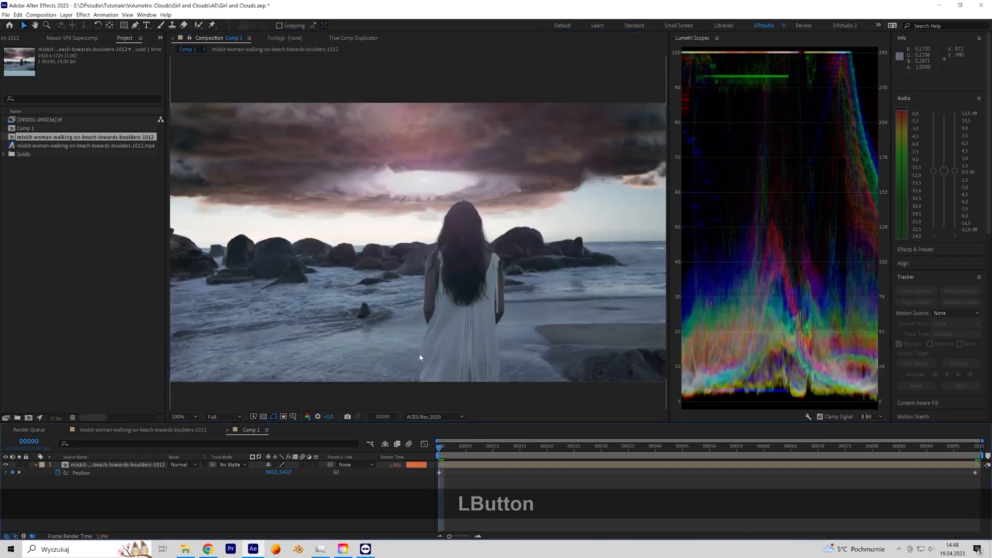
pyautogui.press('space')
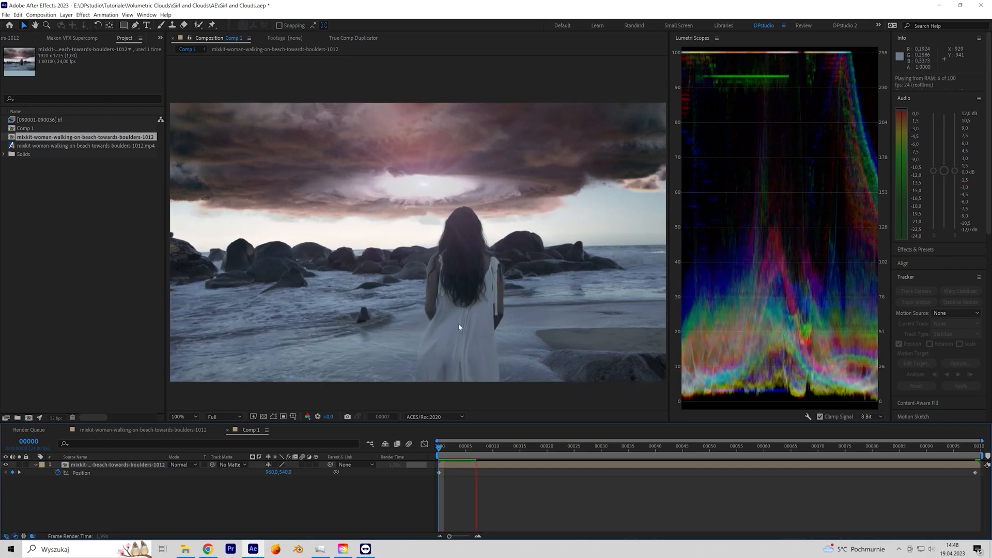
pyautogui.press('space')
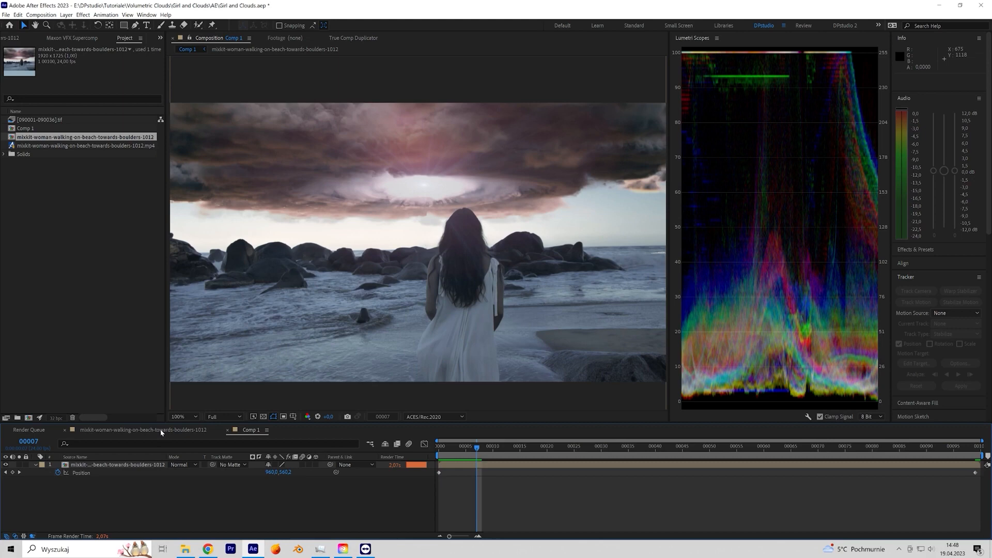
# - Return to the beach composition and sample the Optical Flares Color from the sea water
pyautogui.click(161, 432)
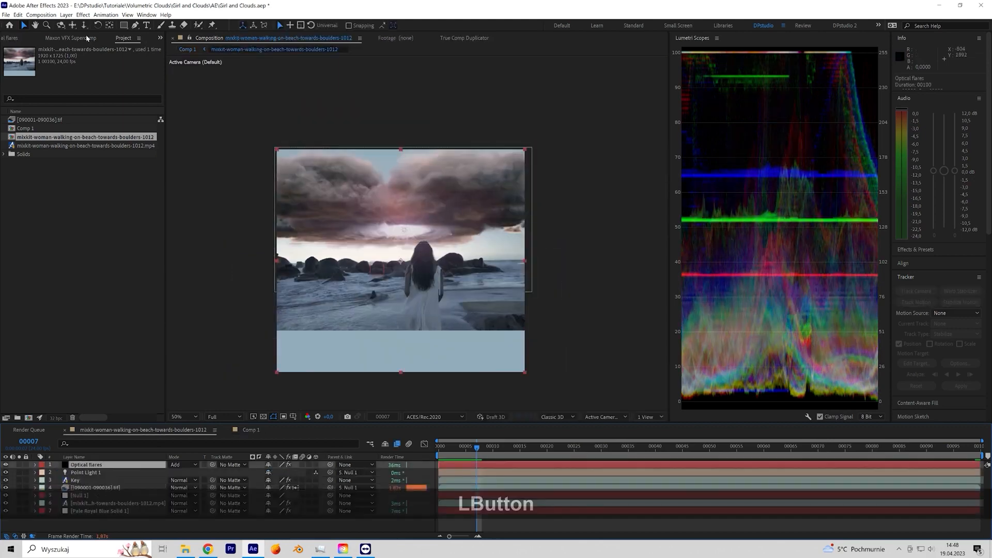
pyautogui.click(9, 38)
pyautogui.click(106, 123)
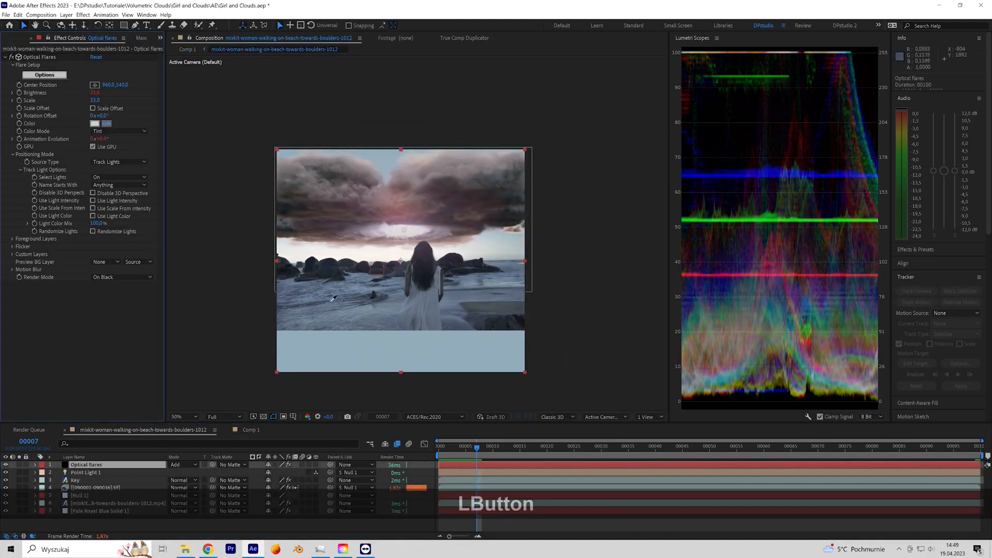
pyautogui.click(347, 313)
# - Change the Optical Flares Color to a pale, lightly saturated blue
pyautogui.click(95, 124)
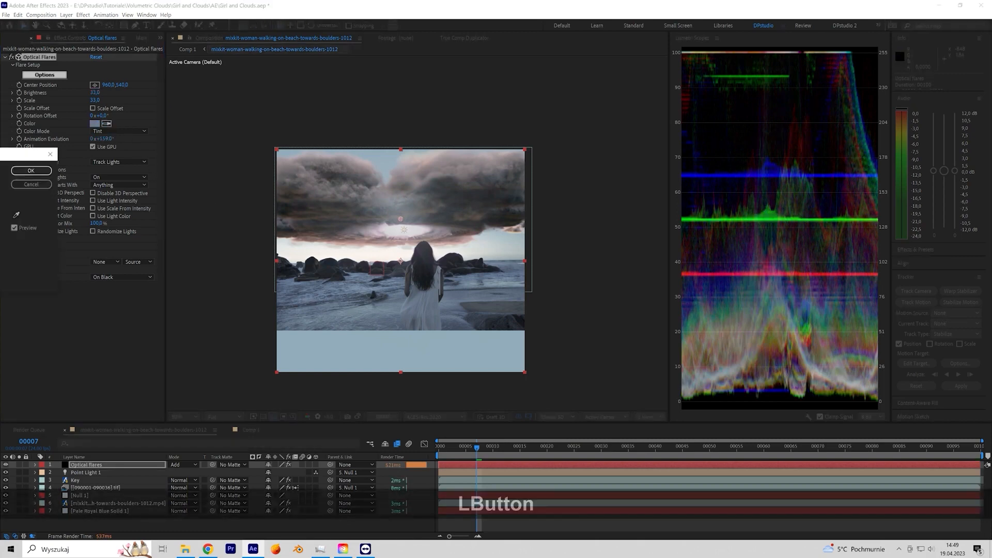
pyautogui.moveTo(491, 213); pyautogui.dragTo(694, 194)
pyautogui.click(649, 215)
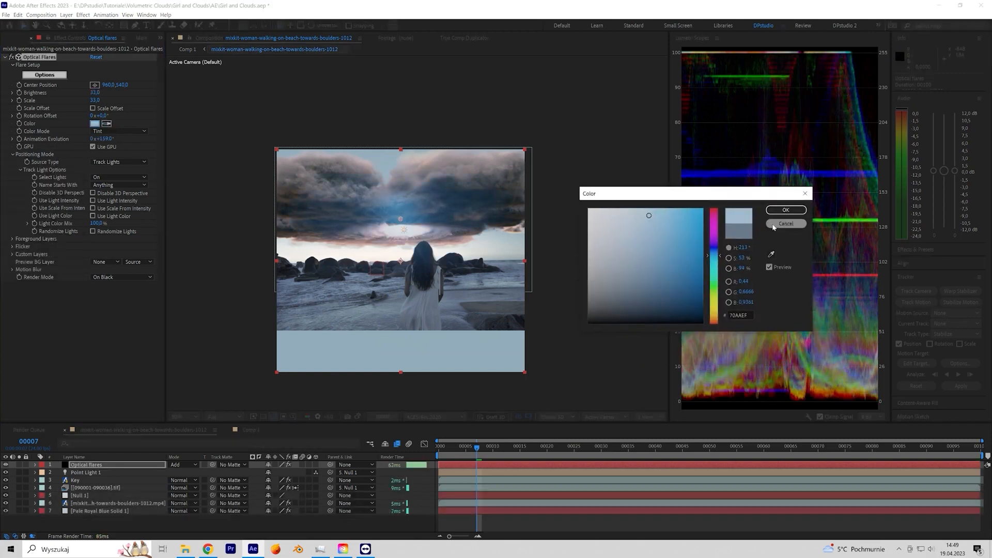
pyautogui.click(627, 221)
pyautogui.click(786, 209)
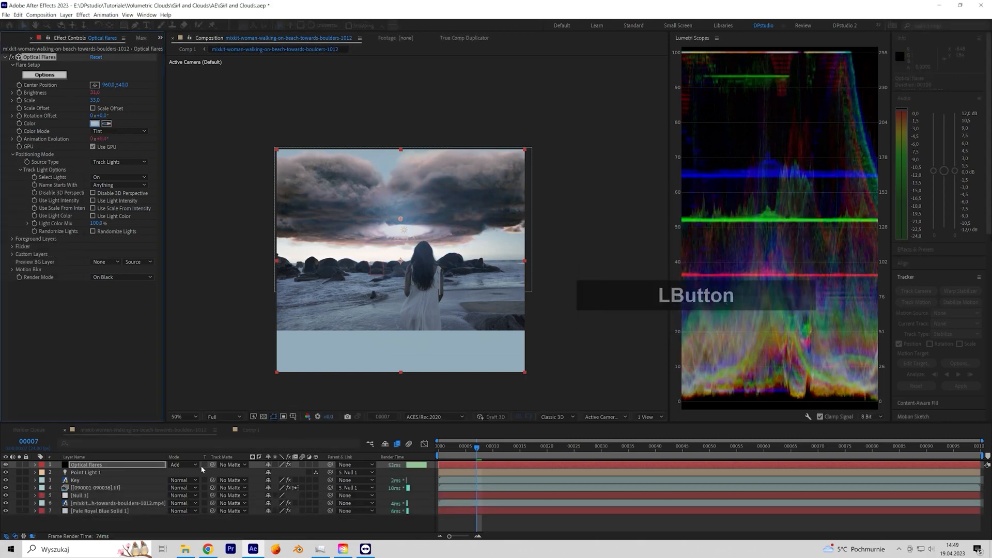
# - Return to Comp 1, collapse the nested beach layer's properties and apply the Deep Glow effect to it
pyautogui.click(227, 433)
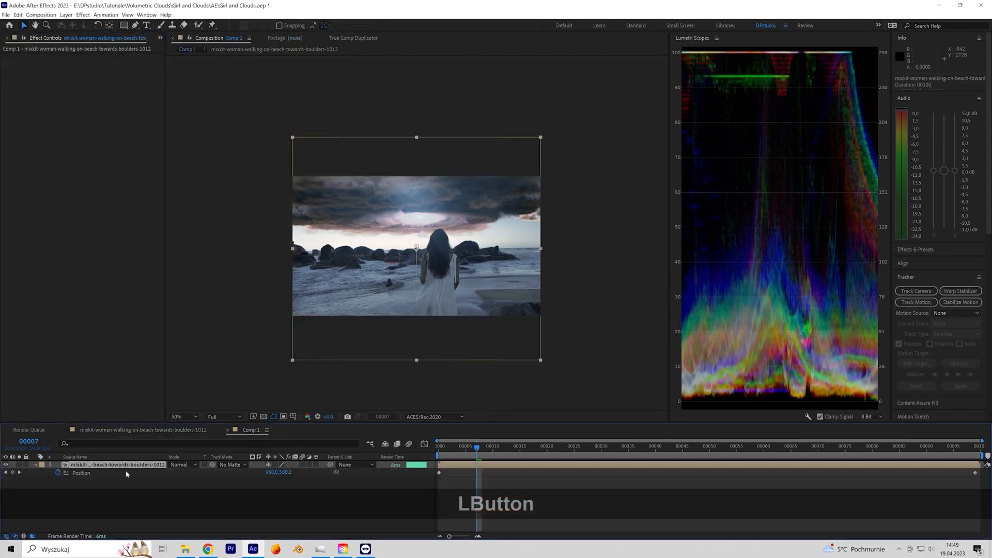
pyautogui.click(35, 465)
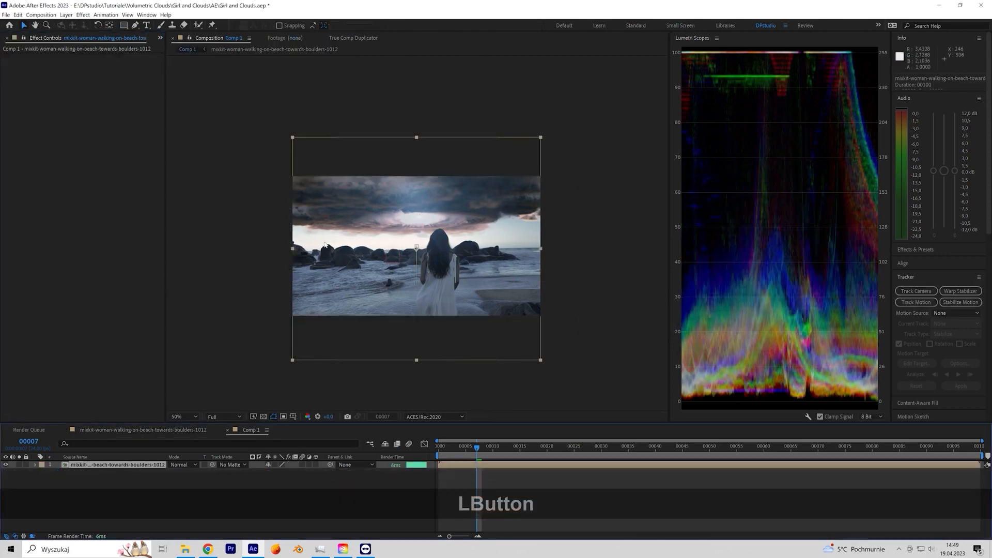
pyautogui.hotkey('ctrl', 'space')
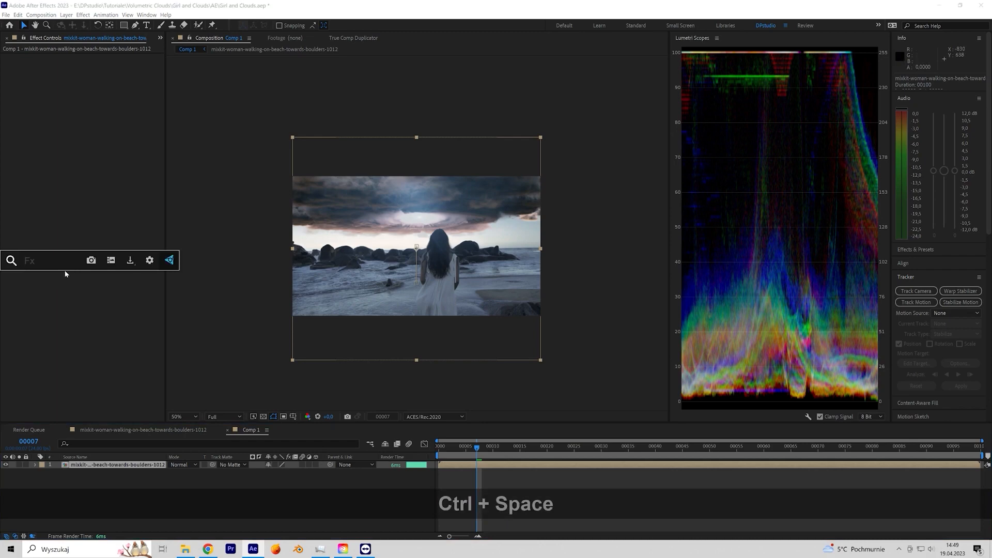
pyautogui.write('glo')
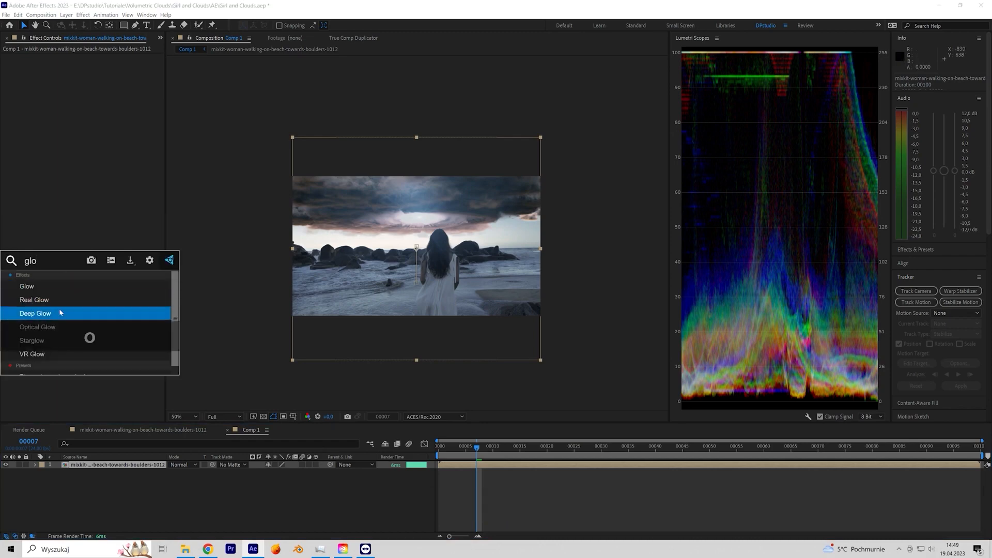
pyautogui.click(60, 312)
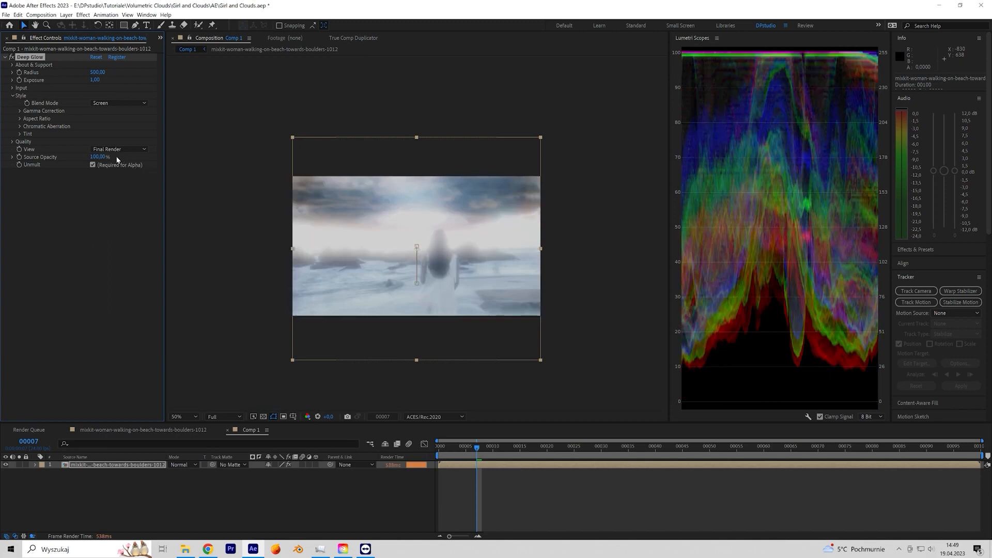
# - Restrain the Deep Glow with Threshold 460%, Threshold Smooth 5% and a lower Exposure, and check it at frame 8
pyautogui.click(13, 88)
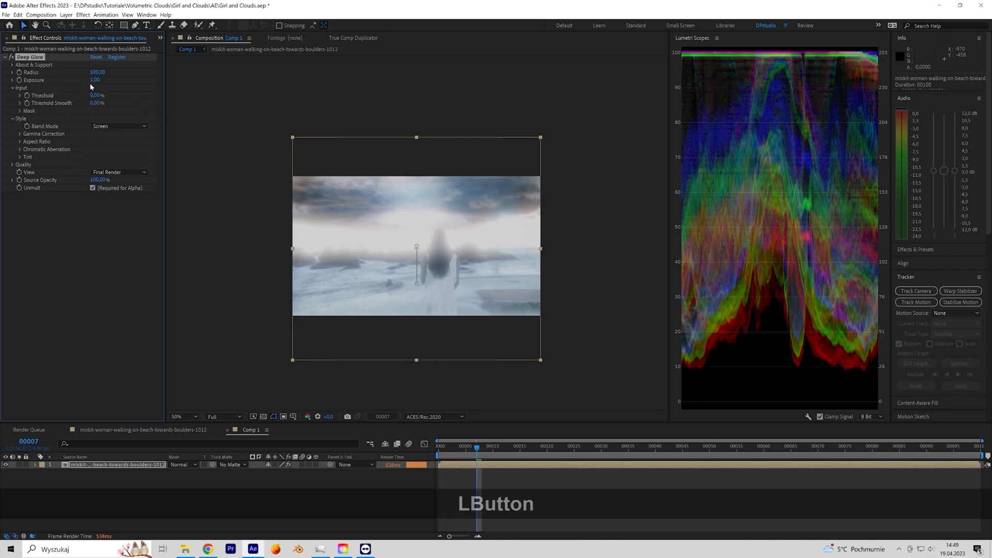
pyautogui.moveTo(95, 95); pyautogui.dragTo(315, 87)
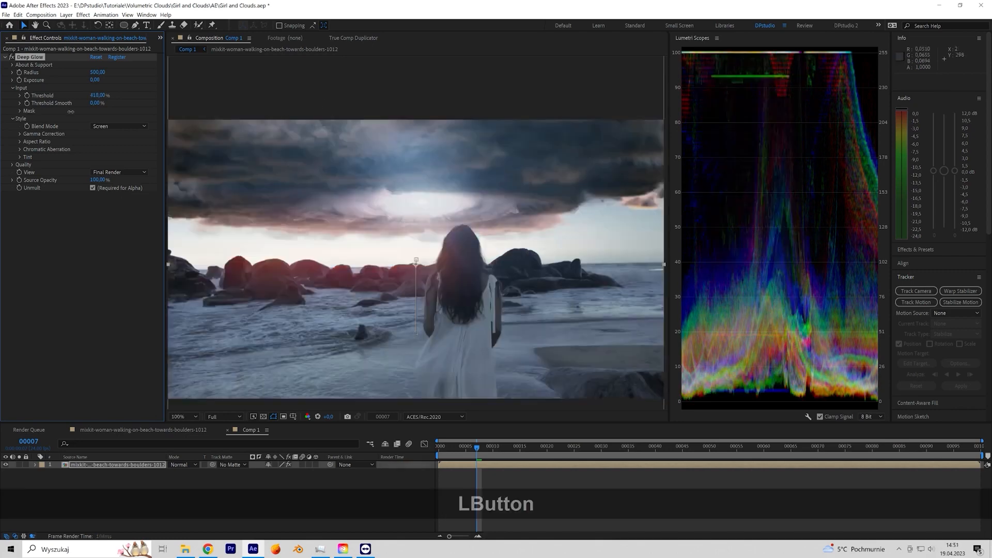
pyautogui.moveTo(99, 95); pyautogui.dragTo(103, 95)
pyautogui.moveTo(48, 139); pyautogui.dragTo(96, 103)
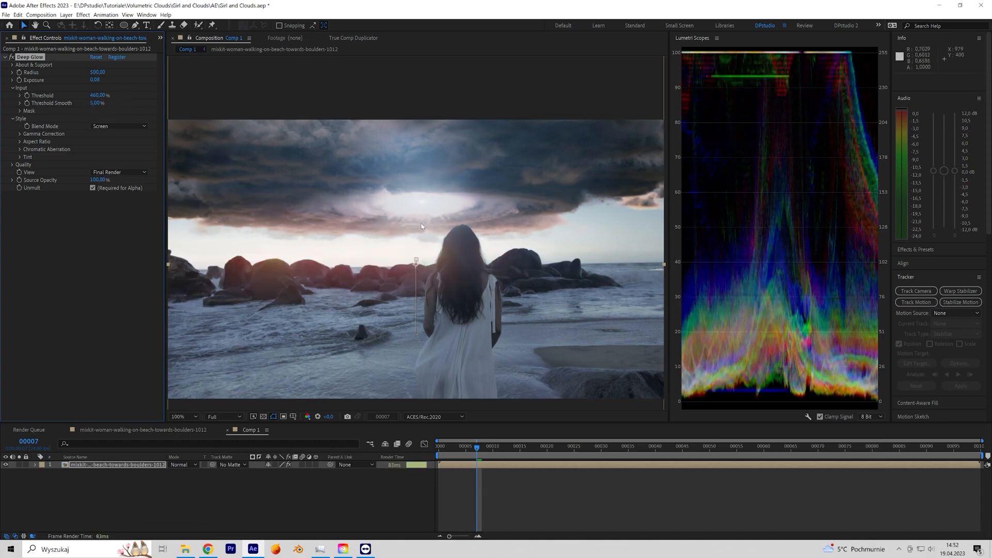
pyautogui.moveTo(459, 447); pyautogui.dragTo(484, 455)
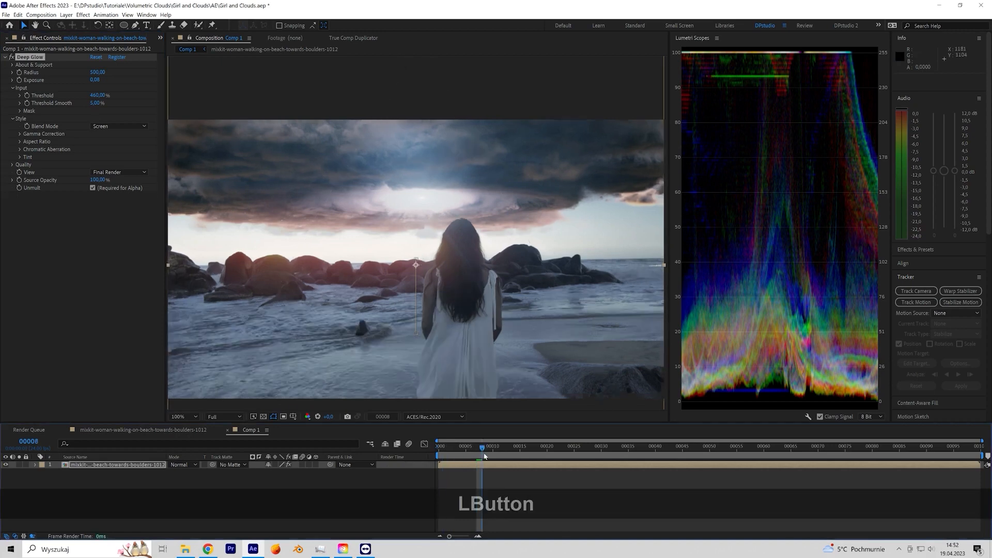
pyautogui.scroll(-2, 476, 367)
pyautogui.click(232, 327)
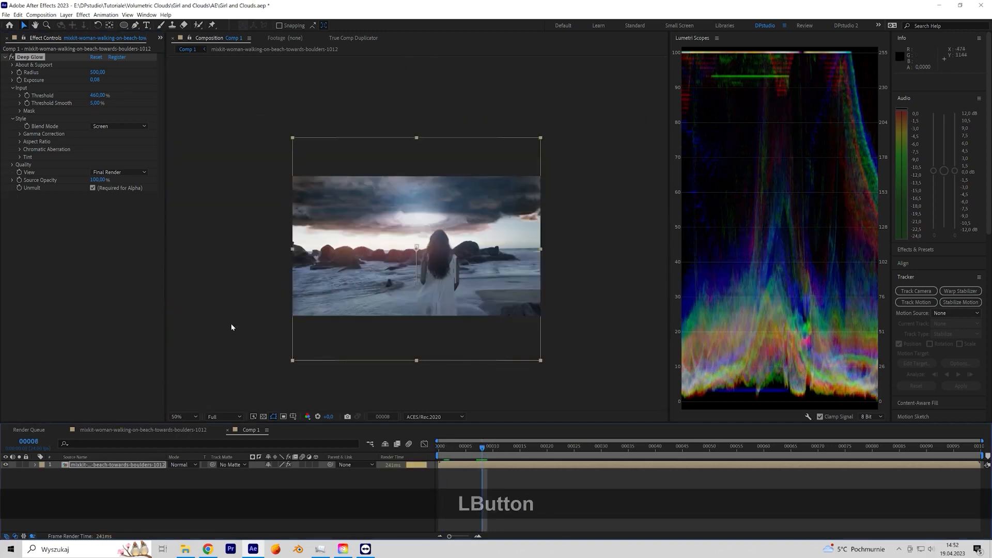
# - In the beach composition, duplicate the beach footage layer and draw a rectangular mask about 276 × 614 px over the water beside the woman
pyautogui.doubleClick(95, 465)
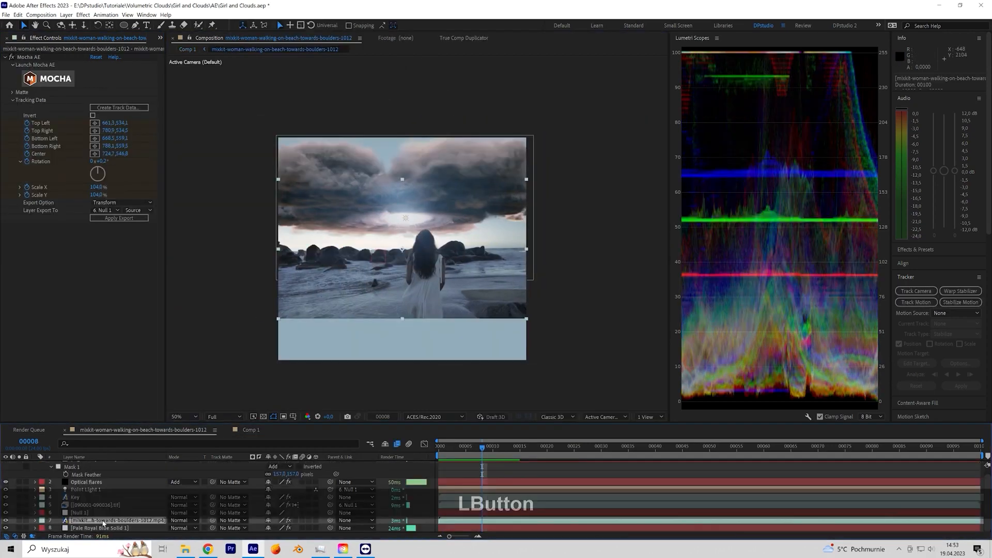
pyautogui.hotkey('ctrl', 'd')
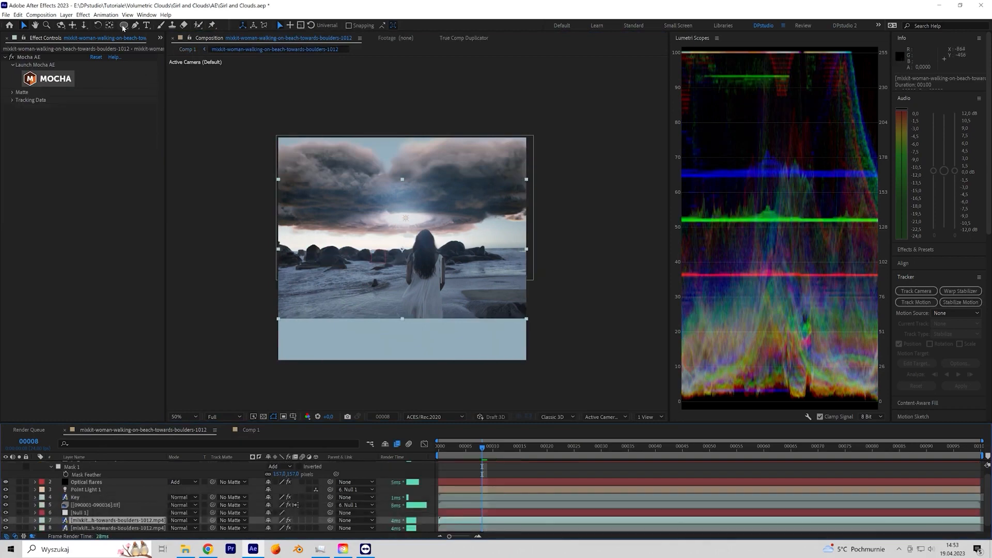
pyautogui.moveTo(124, 26); pyautogui.dragTo(150, 27)
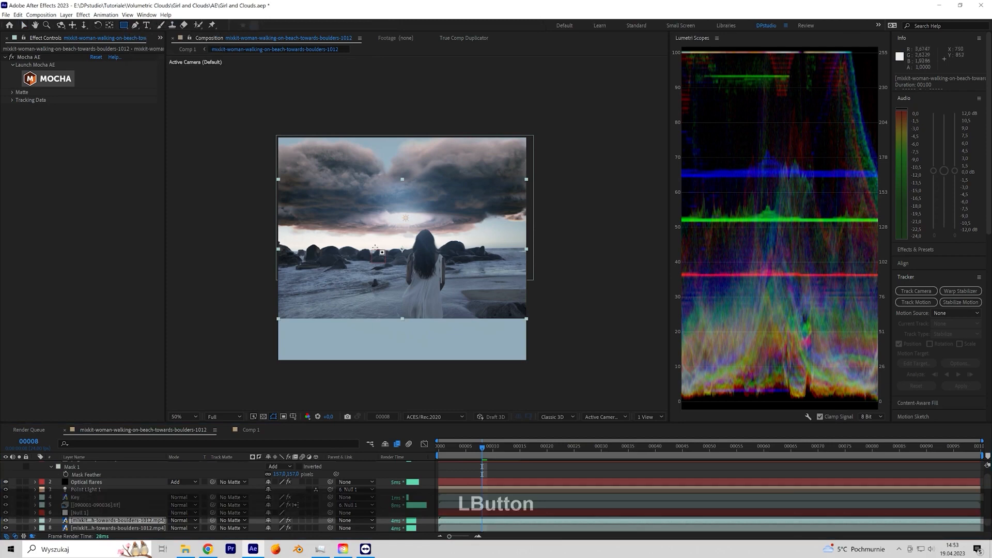
pyautogui.moveTo(381, 250); pyautogui.dragTo(418, 327)
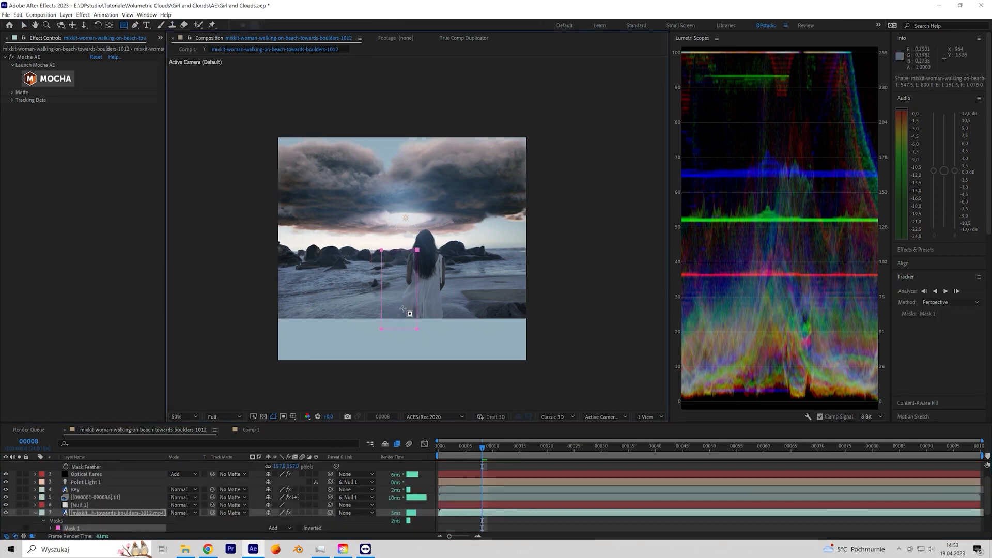
# - Set the masked beach footage copy's blending mode to Classic Color Dodge
pyautogui.scroll(2, 406, 311)
pyautogui.click(97, 512)
pyautogui.scroll(-2, 96, 516)
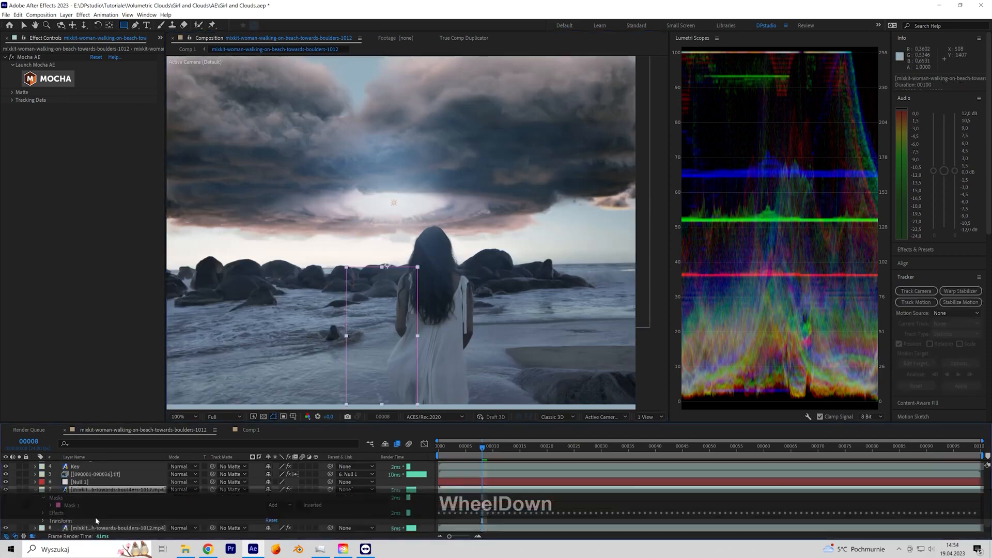
pyautogui.click(176, 484)
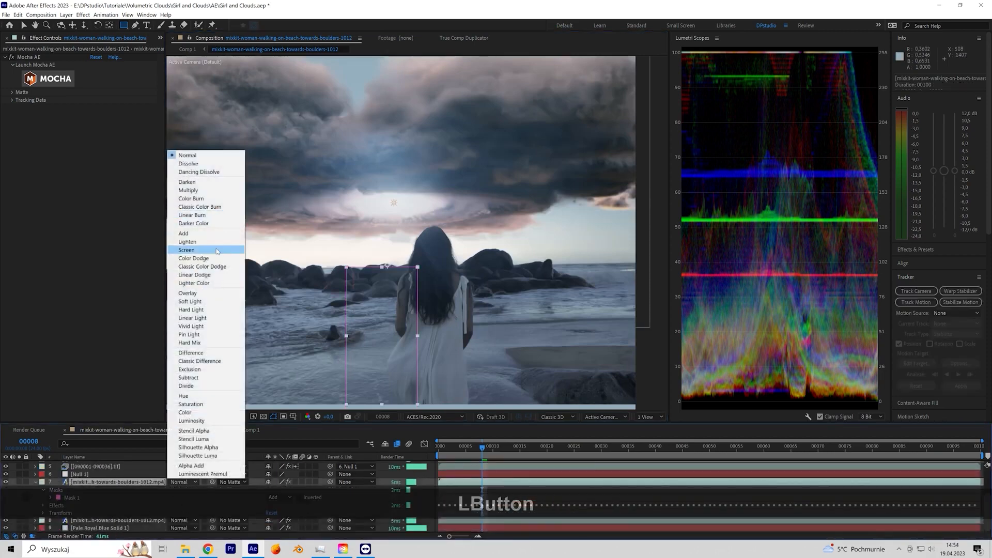
pyautogui.click(192, 260)
# - Add a Curves effect to the masked footage copy and steepen its RGB curve to brighten the water's highlights
pyautogui.rightClick(39, 209)
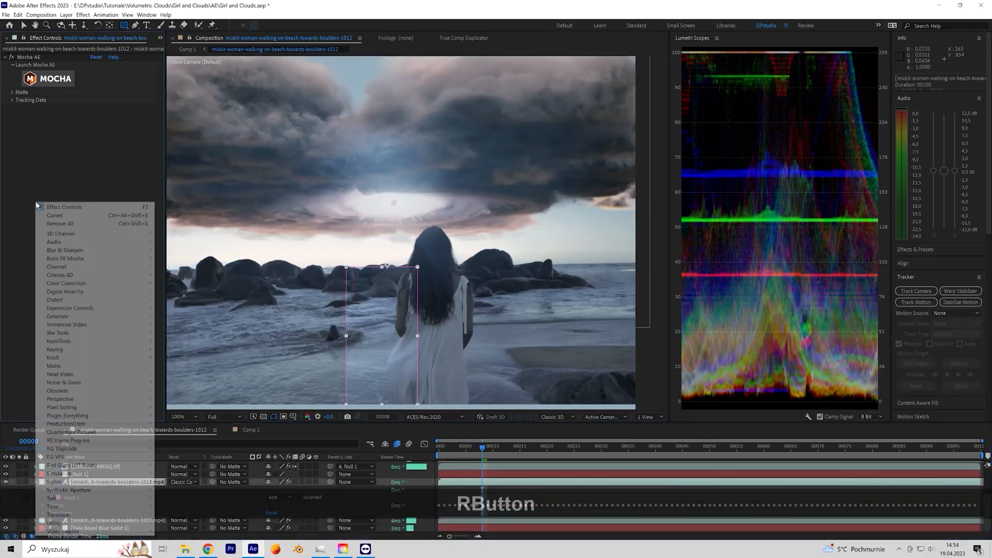
pyautogui.moveTo(150, 284)
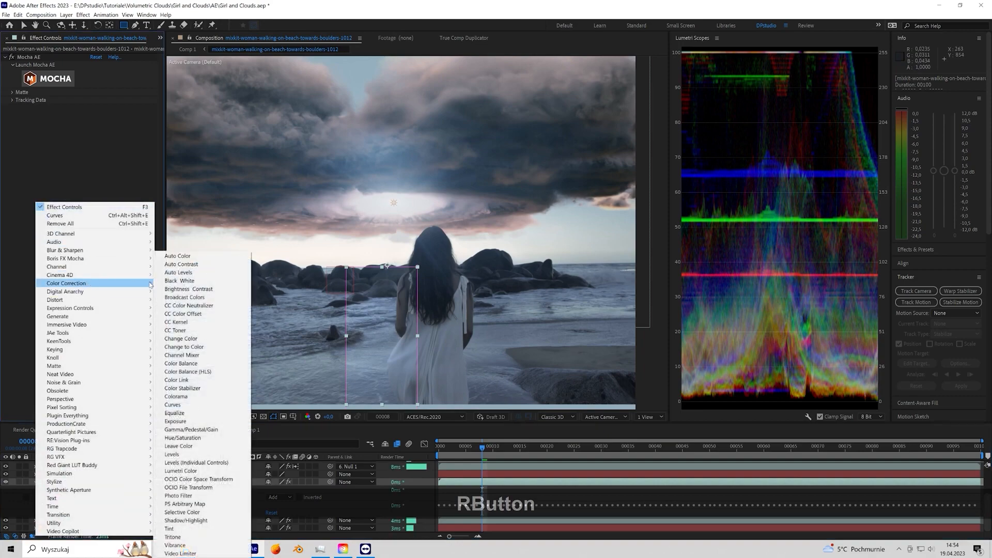
pyautogui.click(172, 404)
pyautogui.moveTo(78, 198); pyautogui.dragTo(67, 175)
pyautogui.moveTo(33, 213); pyautogui.dragTo(43, 233)
pyautogui.moveTo(68, 176); pyautogui.dragTo(58, 166)
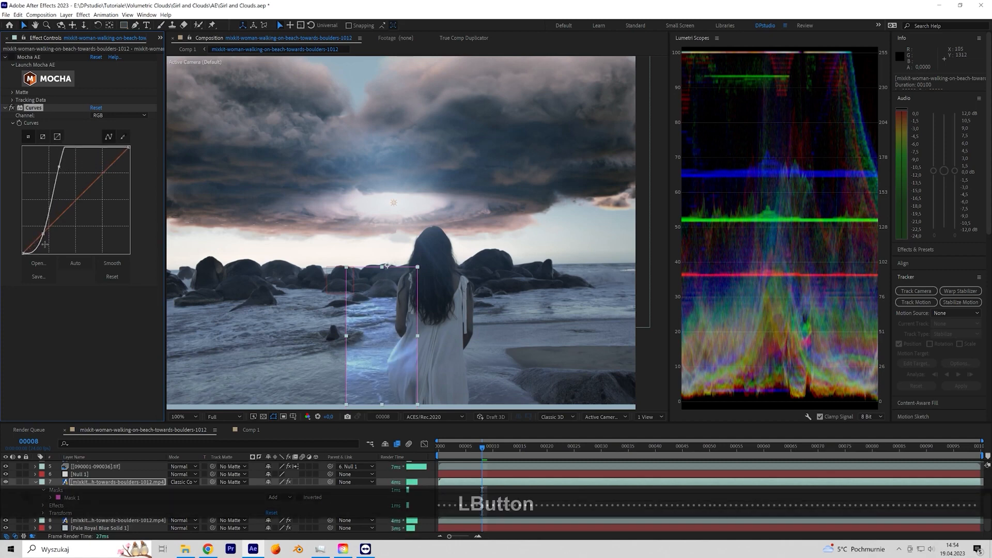
pyautogui.moveTo(42, 237); pyautogui.dragTo(38, 234)
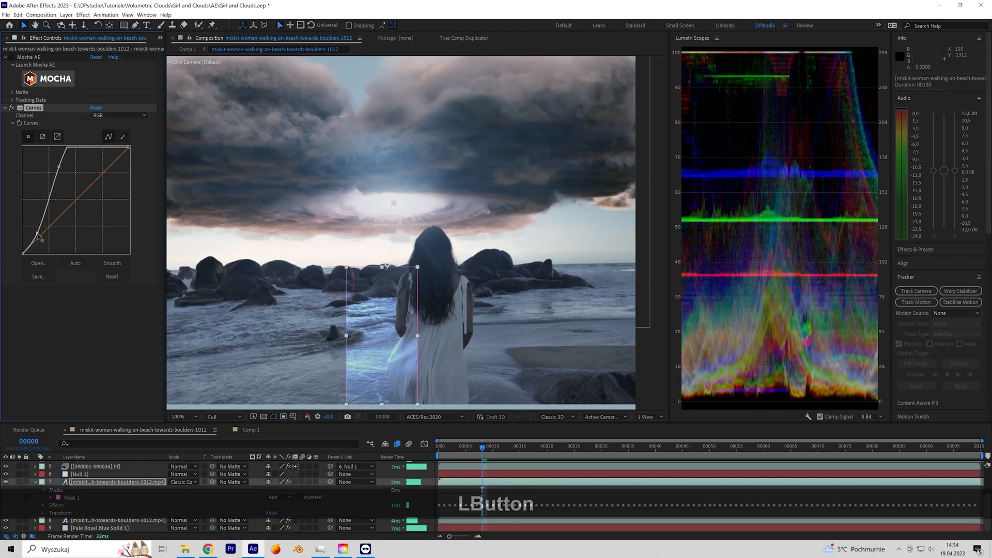
# - Try the Color Dodge blending mode on the masked footage copy and inspect the water and dress up close
pyautogui.scroll(4, 415, 245)
pyautogui.moveTo(415, 245); pyautogui.dragTo(368, 348, button='middle')
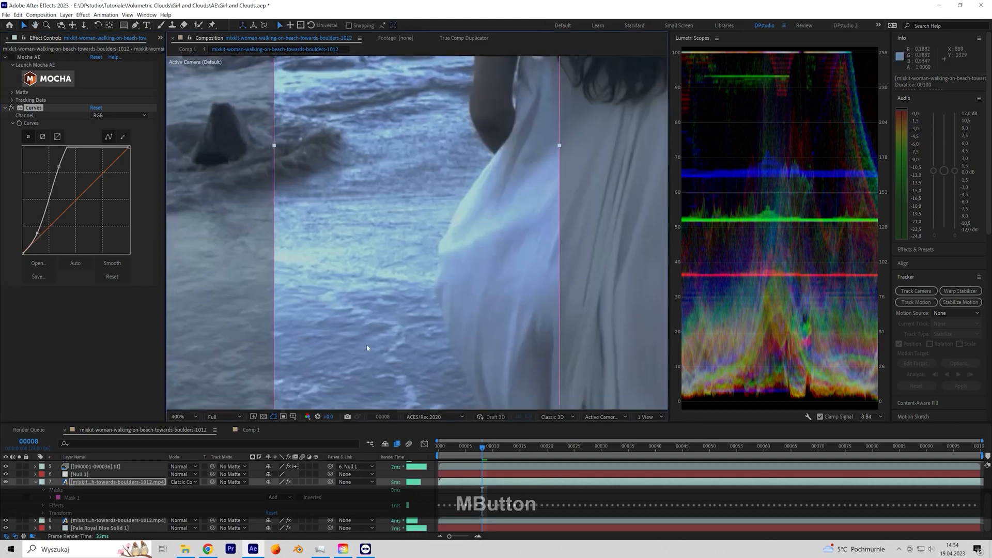
pyautogui.click(175, 482)
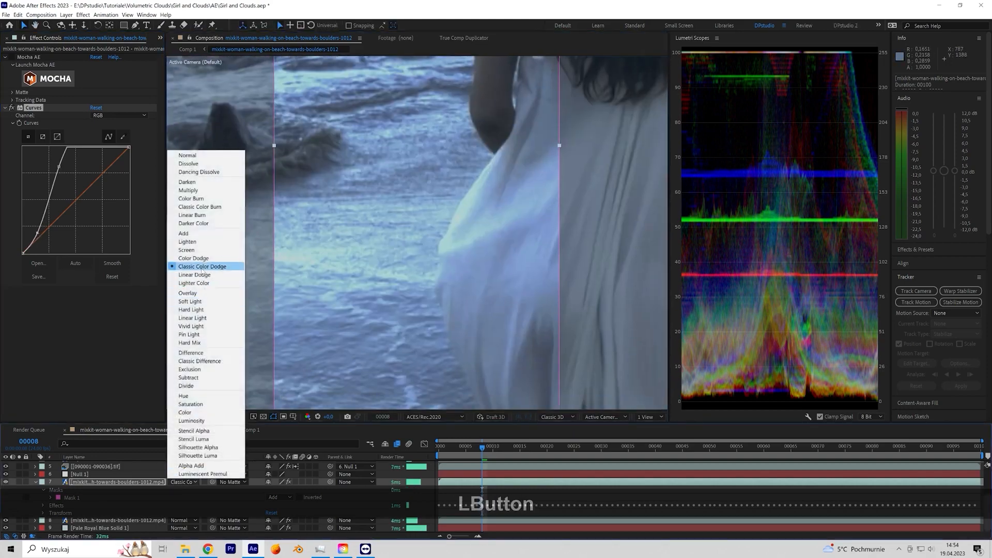
pyautogui.click(202, 258)
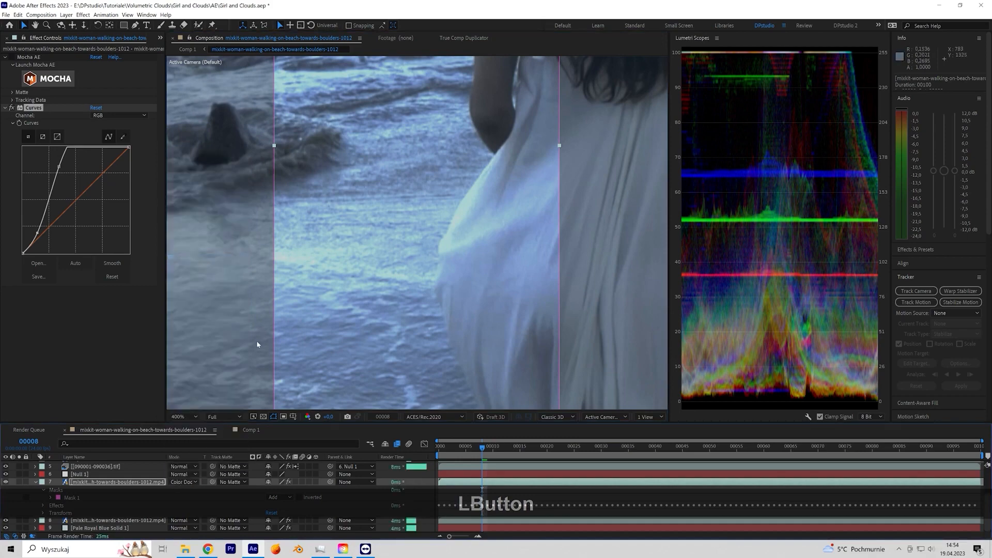
# - Soften the water highlight mask with a Mask Feather of about 262 pixels
pyautogui.press('f')
pyautogui.moveTo(279, 512); pyautogui.dragTo(314, 509)
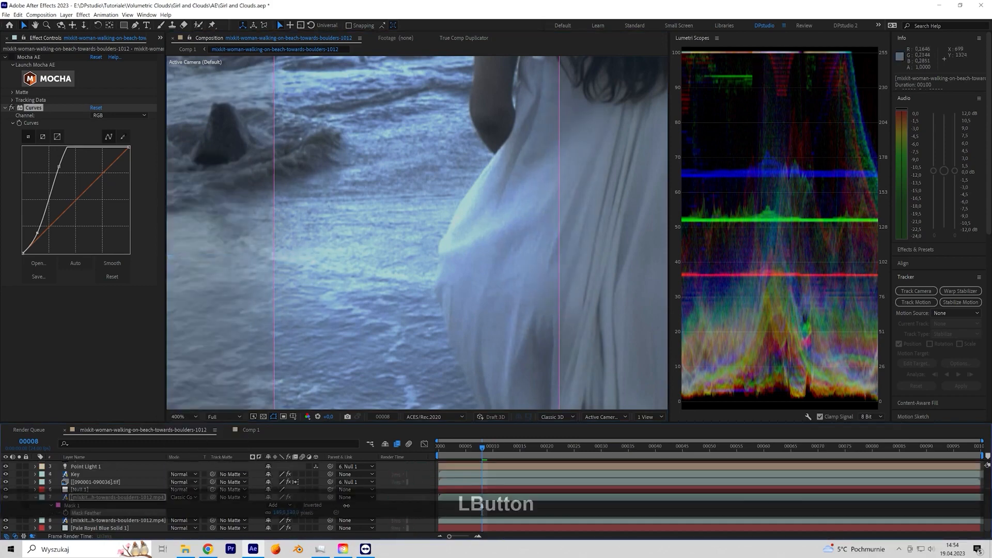
pyautogui.moveTo(381, 503); pyautogui.dragTo(416, 503)
pyautogui.scroll(-2, 398, 314)
pyautogui.moveTo(398, 314); pyautogui.dragTo(383, 356, button='middle')
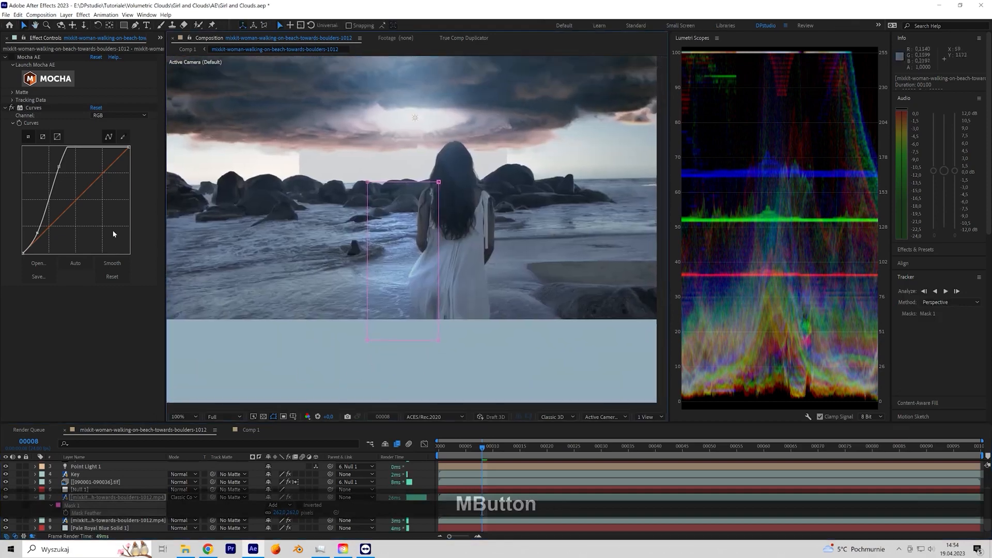
# - Raise the midtones of the Red channel slightly in the masked copy's Curves and collapse the layer
pyautogui.click(119, 116)
pyautogui.click(104, 133)
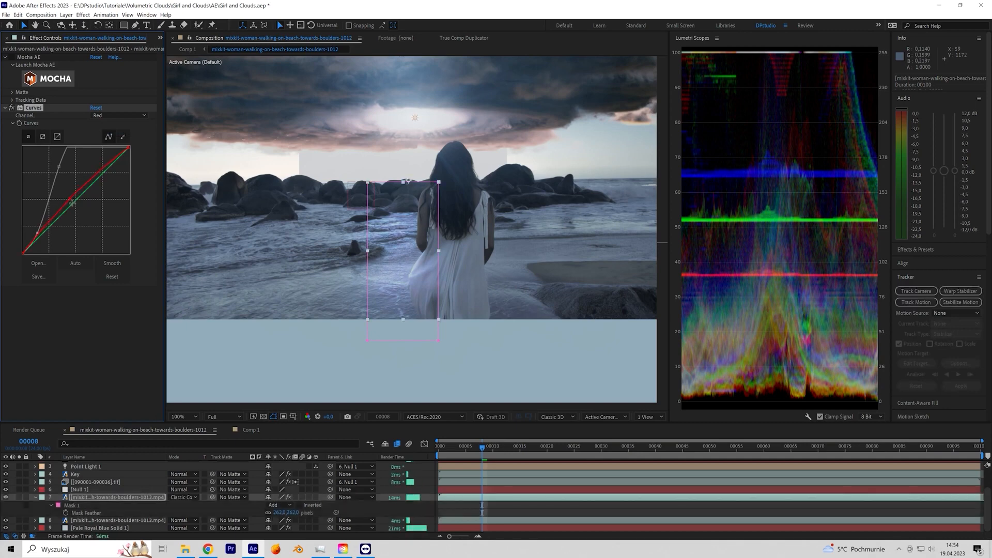
pyautogui.click(36, 497)
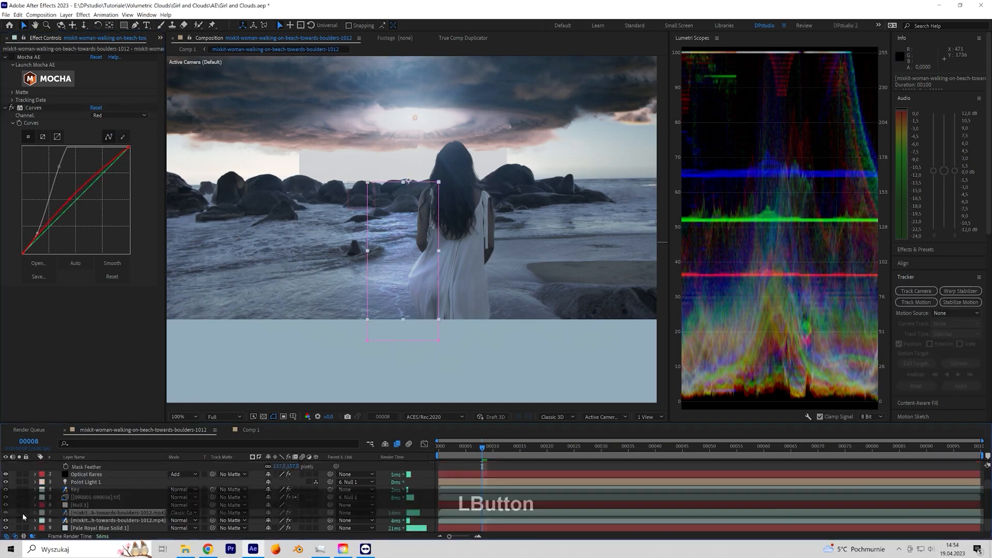
# - Switch the masked footage copy to the Color Dodge blending mode and deselect it
pyautogui.click(177, 514)
pyautogui.click(196, 294)
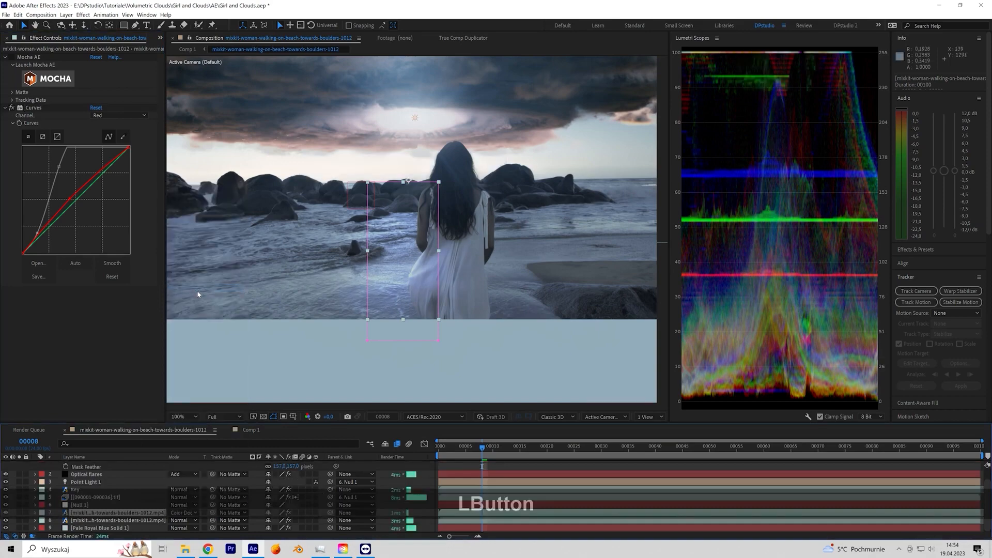
pyautogui.click(290, 349)
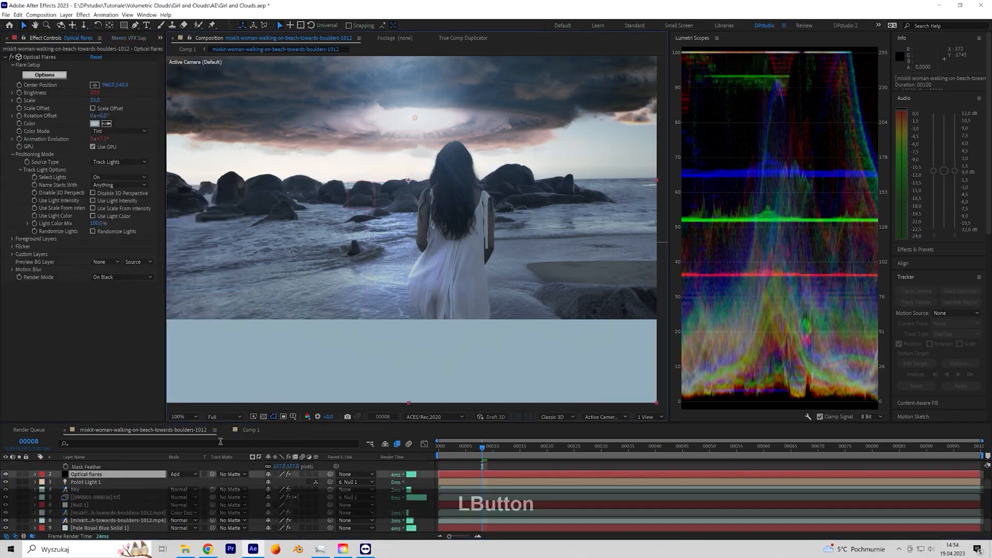
# - Return to Comp 1 and add a new adjustment layer above the nested beach layer
pyautogui.click(251, 429)
pyautogui.moveTo(364, 297); pyautogui.dragTo(365, 320, button='middle')
pyautogui.scroll(-2, 365, 321)
pyautogui.scroll(2, 365, 321)
pyautogui.click(66, 15)
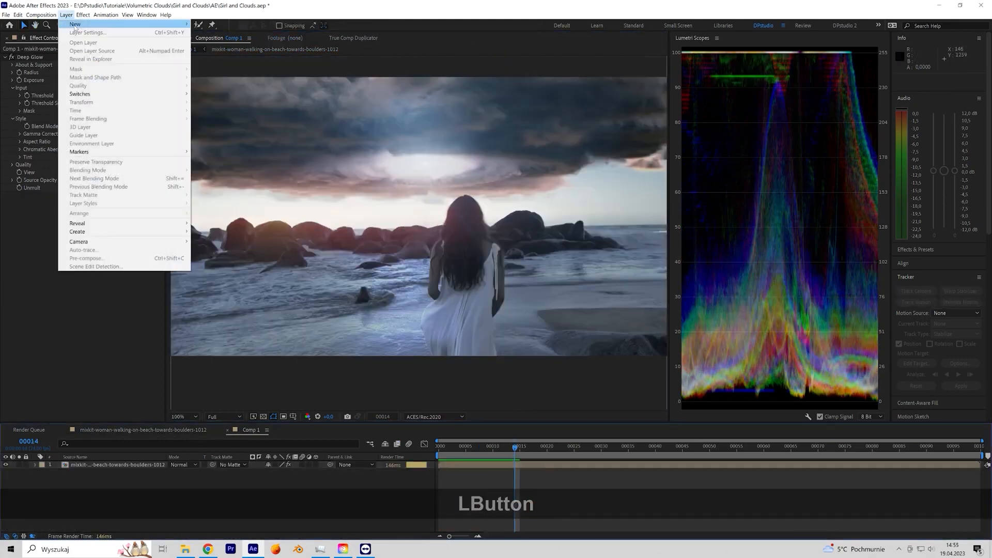
pyautogui.moveTo(75, 26)
pyautogui.click(207, 74)
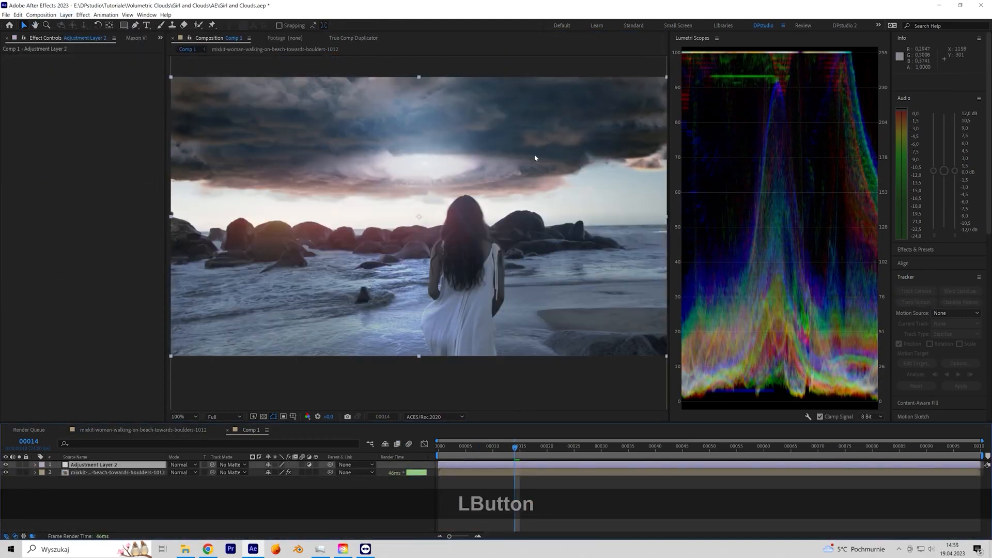
# - Add a Lumetri Color effect to the new adjustment layer
pyautogui.rightClick(25, 100)
pyautogui.moveTo(73, 183)
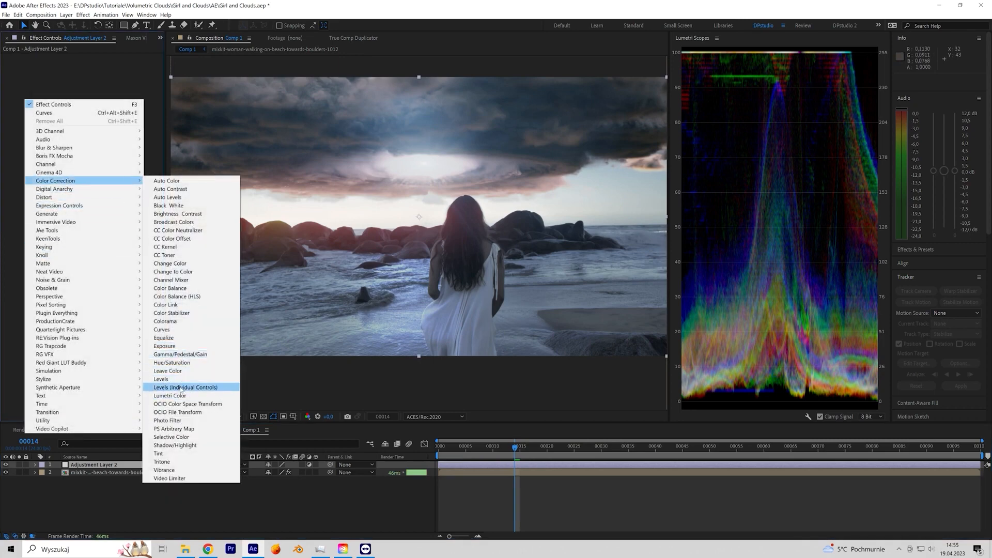
pyautogui.click(170, 396)
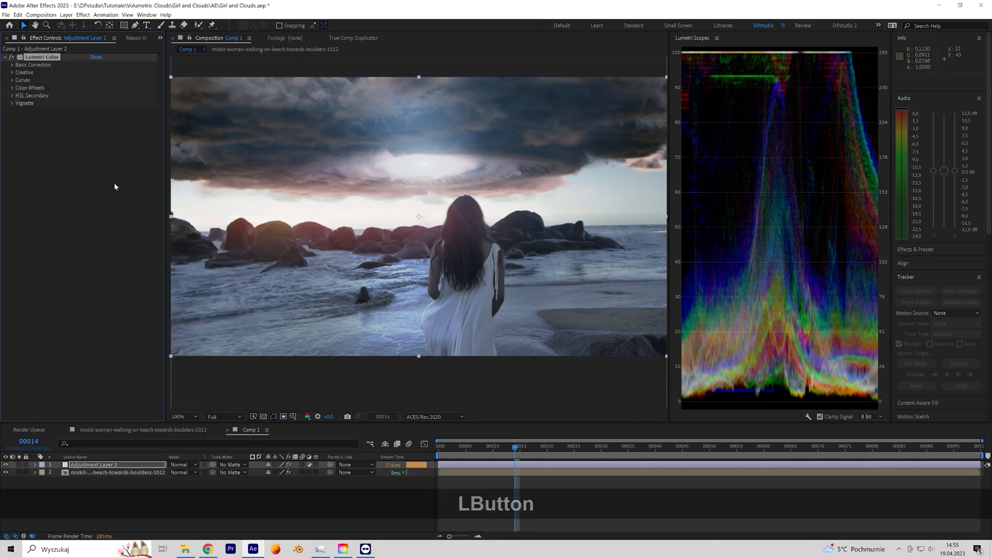
# - Apply the F-8000-STD creative look in Lumetri Color and lower its intensity to soften the grade
pyautogui.click(11, 73)
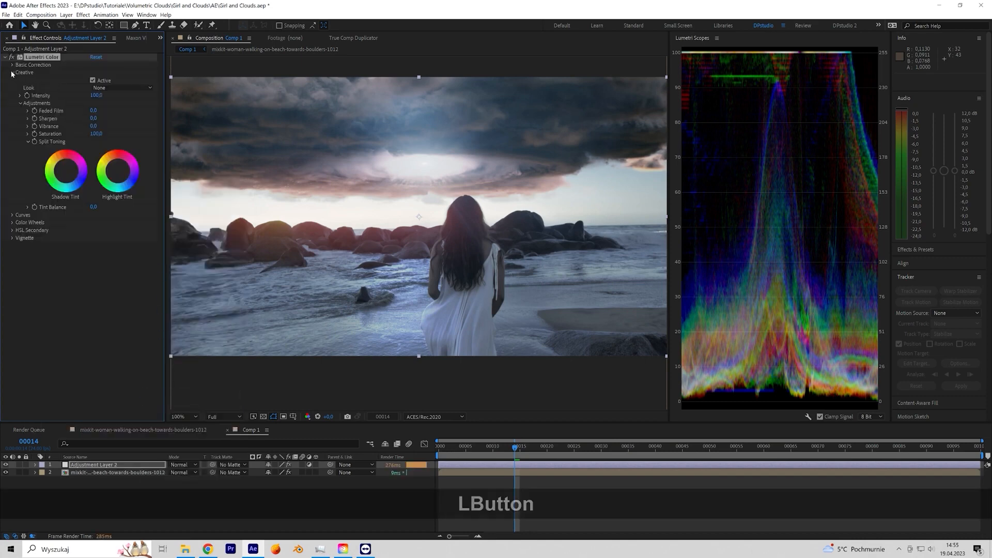
pyautogui.click(96, 88)
pyautogui.scroll(-1, 145, 363)
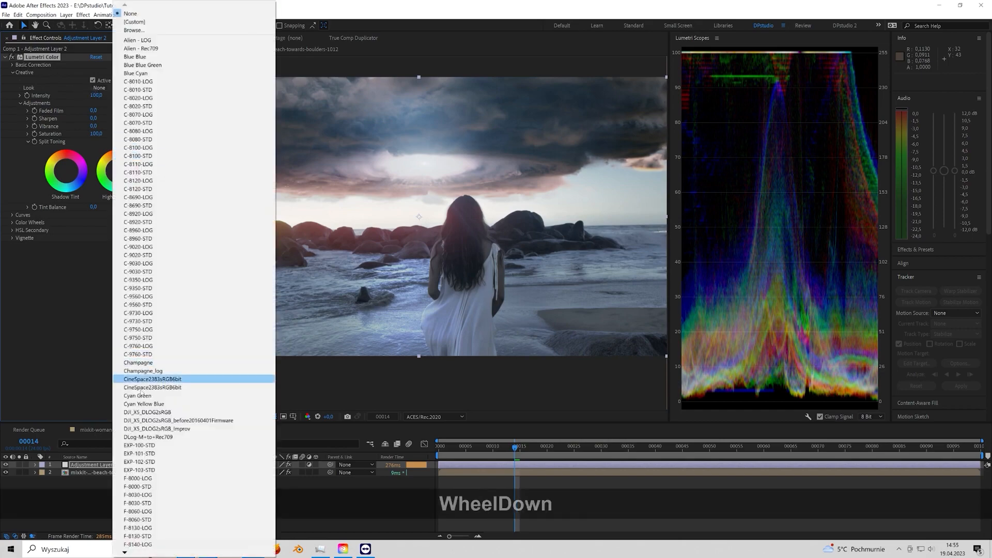
pyautogui.click(138, 487)
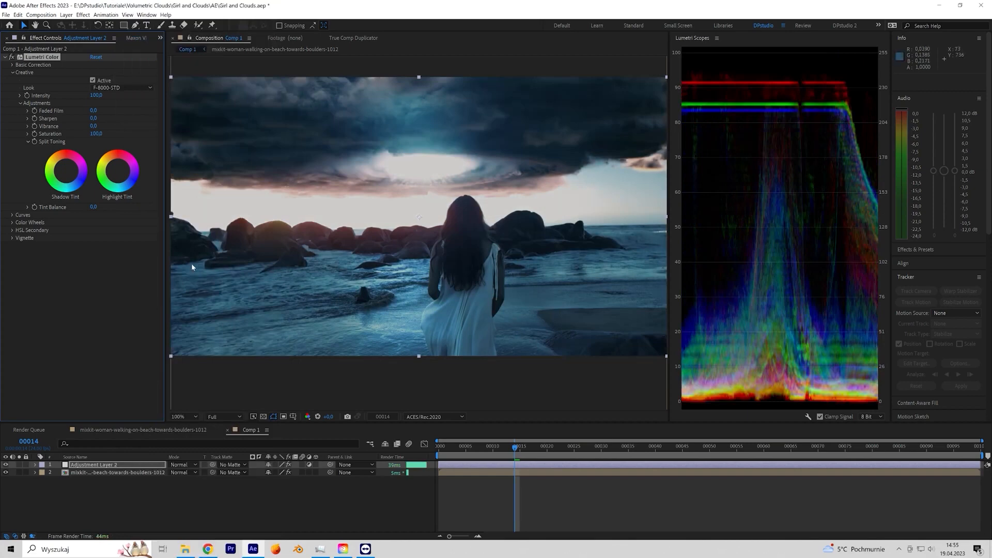
pyautogui.moveTo(93, 98); pyautogui.dragTo(80, 106)
pyautogui.click(14, 74)
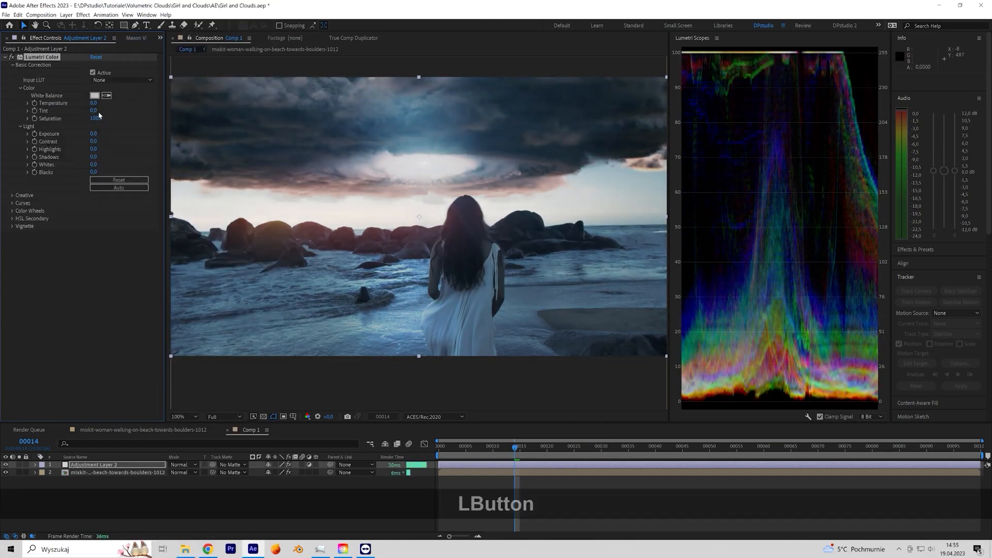
# - In Lumetri's Basic Correction, set Temperature to -9, Contrast to 29, Shadows to 7 and Saturation to about 120
pyautogui.moveTo(92, 104); pyautogui.dragTo(83, 107)
pyautogui.moveTo(94, 141)
pyautogui.mouseDown()
pyautogui.moveTo(105, 142)
pyautogui.moveTo(97, 155)
pyautogui.mouseUp()
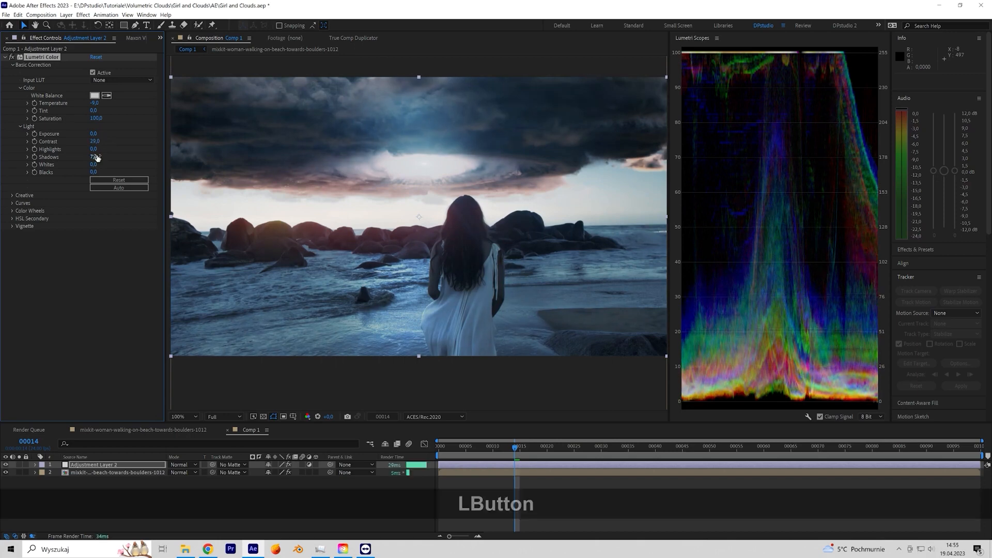
pyautogui.moveTo(98, 119); pyautogui.dragTo(112, 119)
pyautogui.click(13, 61)
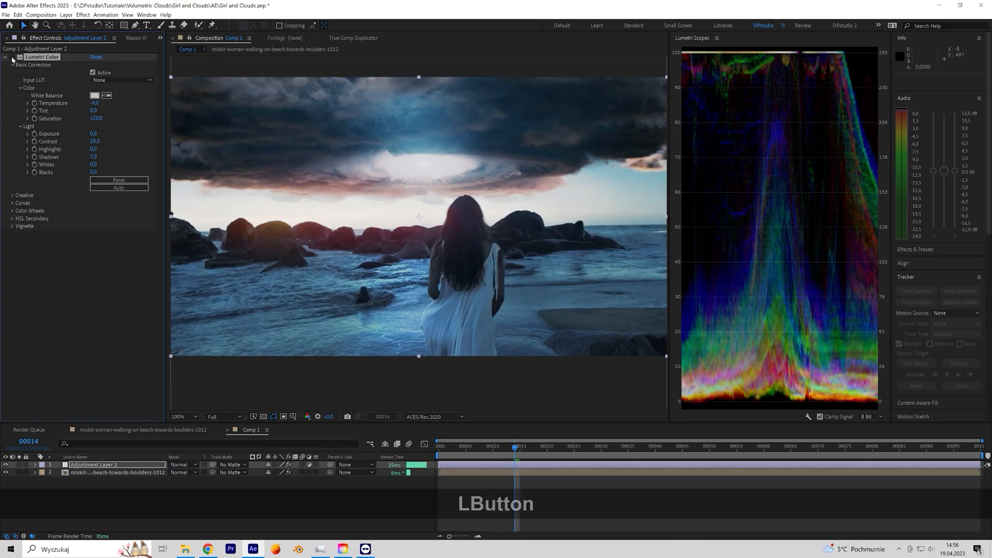
# - Play the graded composition from its first frame to review the finished shot
pyautogui.scroll(-2, 540, 243)
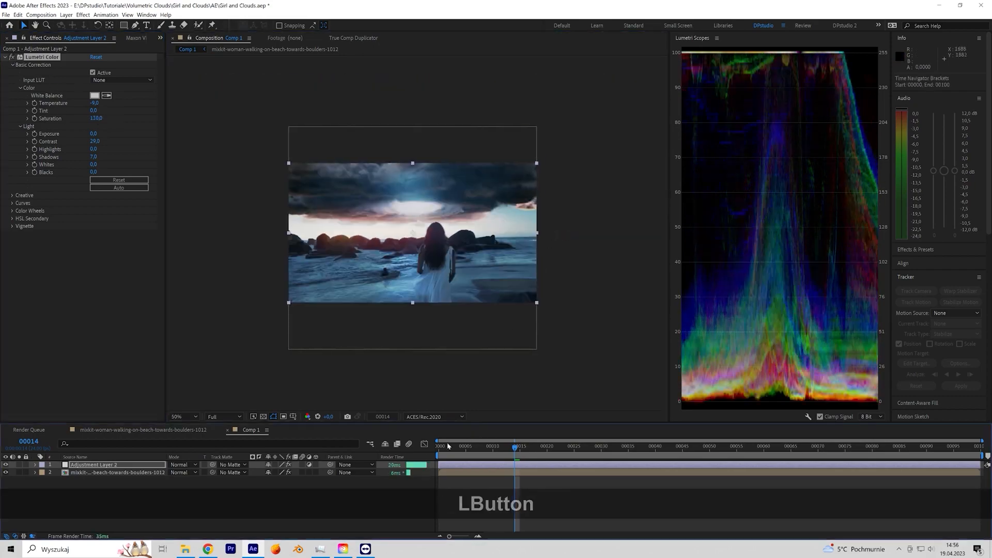
pyautogui.moveTo(448, 445); pyautogui.dragTo(439, 445)
pyautogui.press('space')
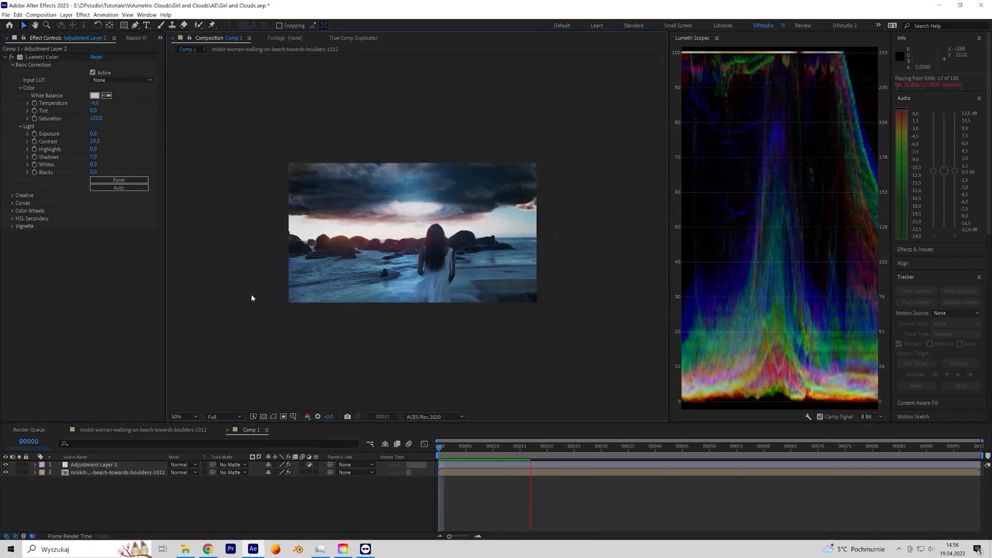
pyautogui.scroll(1, 252, 297)
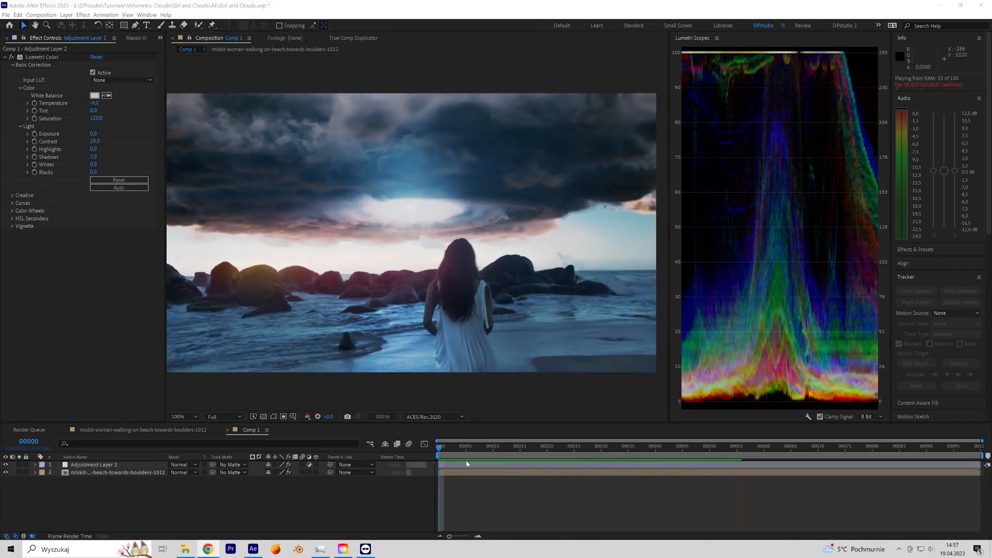